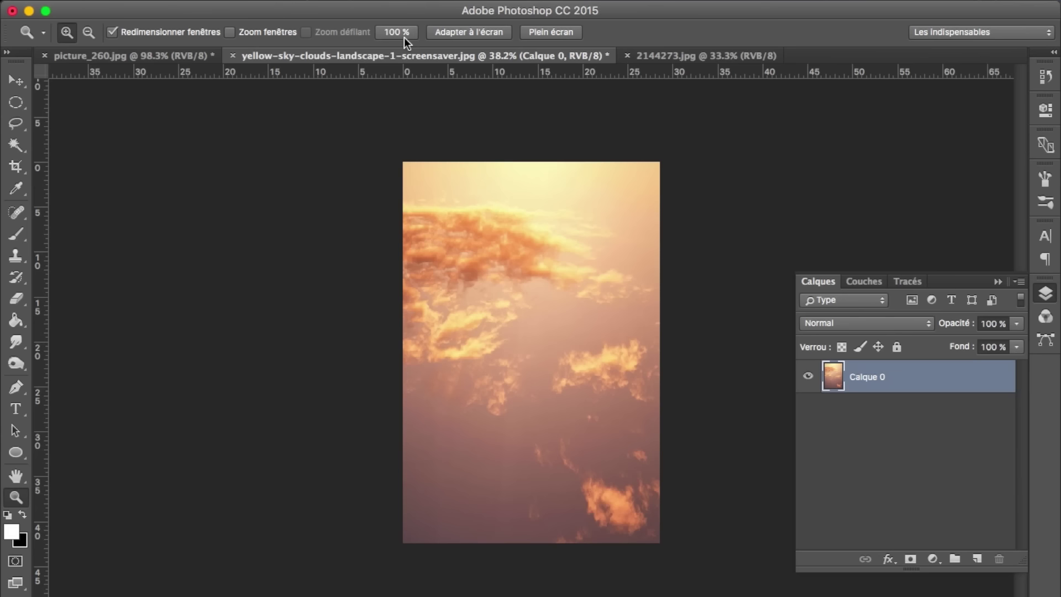
Zoom in on the sky image, then mask the tennis ball to its circular selection
left_click(396, 32)
left_click(469, 32)
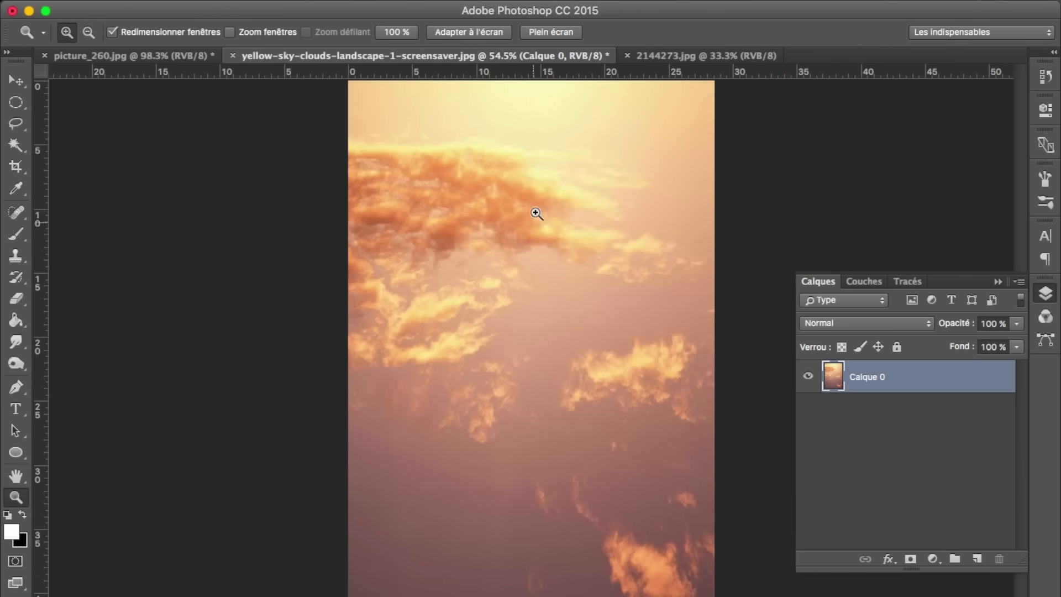
left_click(127, 55)
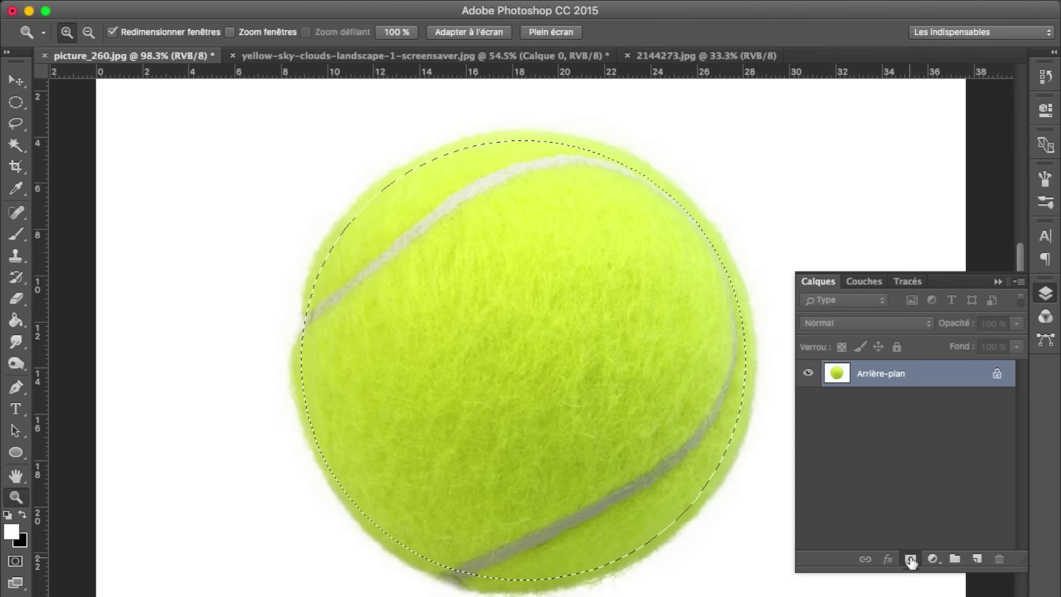
left_click(910, 560)
Try dragging the ball layer into the sky document, then undo and return to the ball picture
key("v")
mouse_move(525, 201)
left_mouse_down()
mouse_move(525, 53)
mouse_move(554, 310)
left_mouse_up()
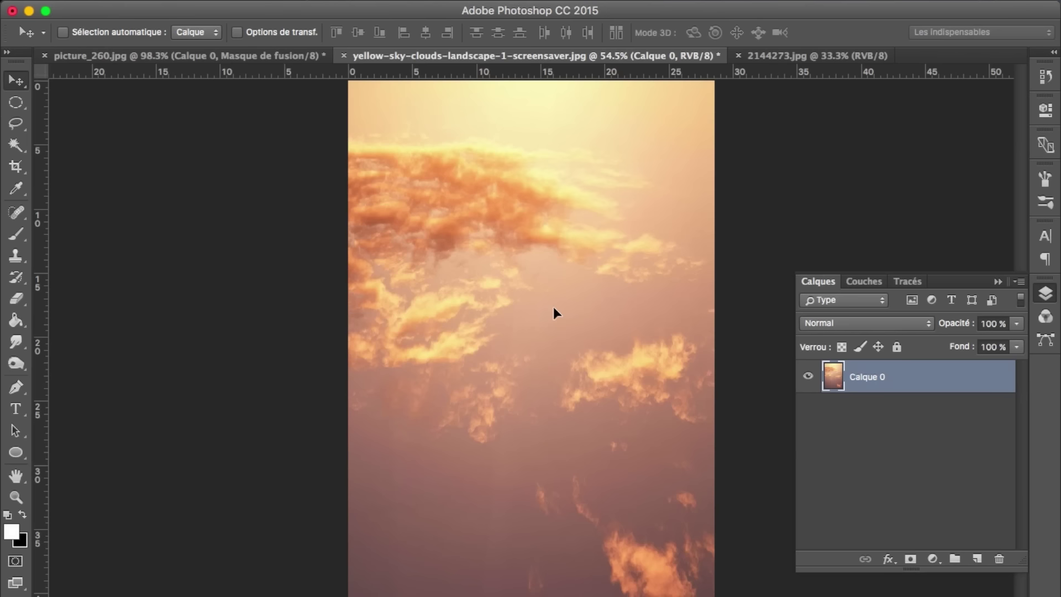
key("ctrl+z")
left_click(127, 55)
scroll(672, 408, "down", 1)
scroll(665, 415, "down", 1)
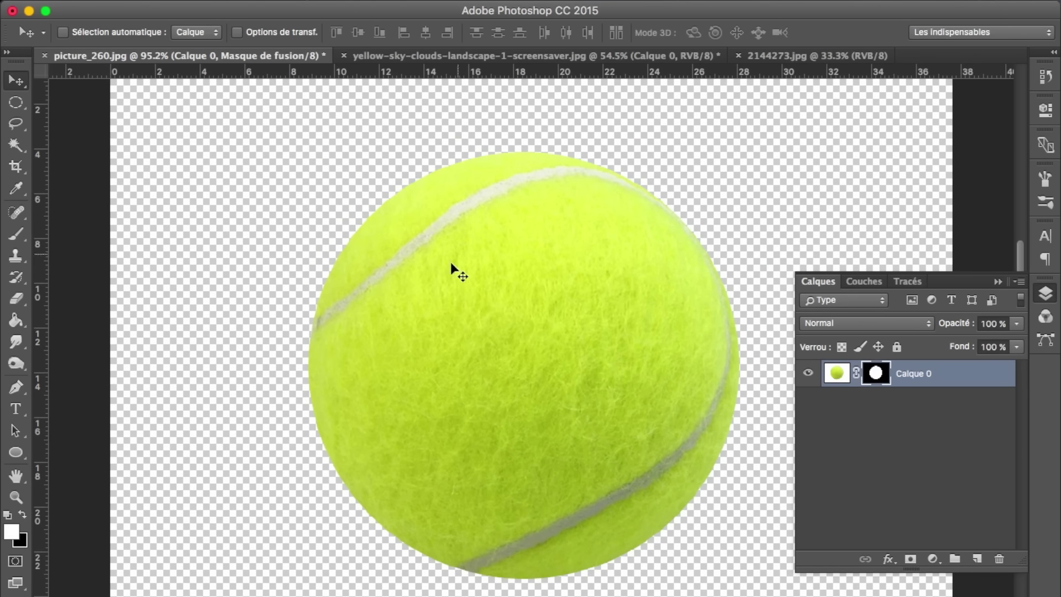
Choose the standard Eraser tool with the 36 px textured brush
left_click(17, 302)
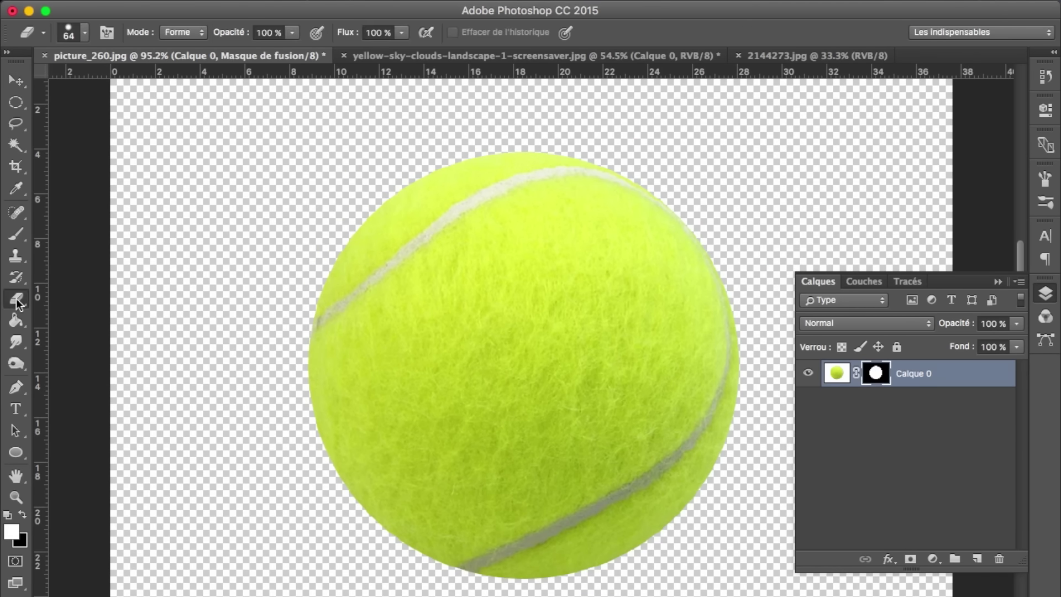
right_click(17, 301)
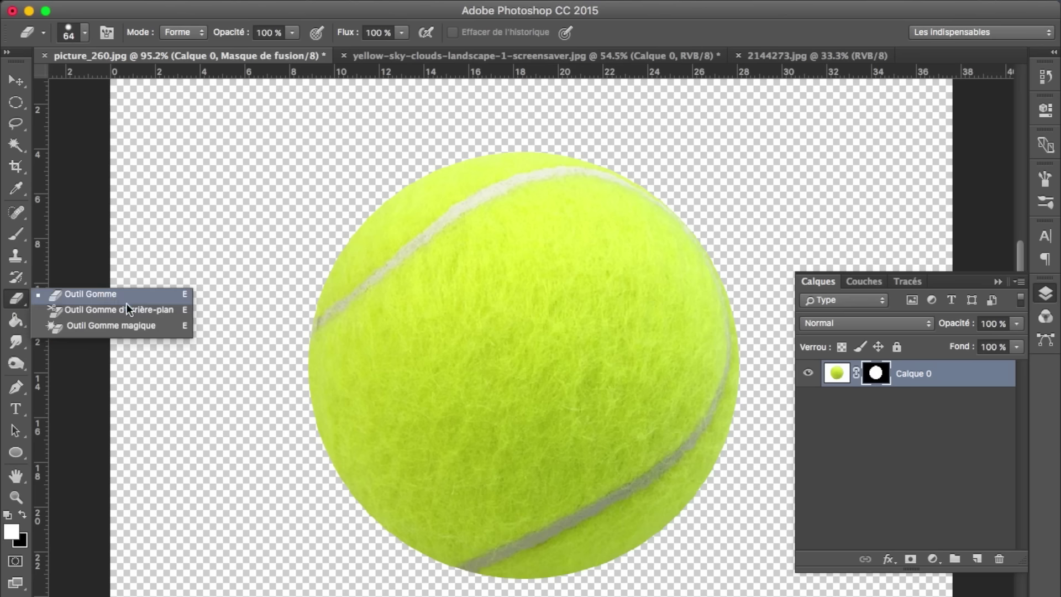
left_click(88, 294)
right_click(209, 320)
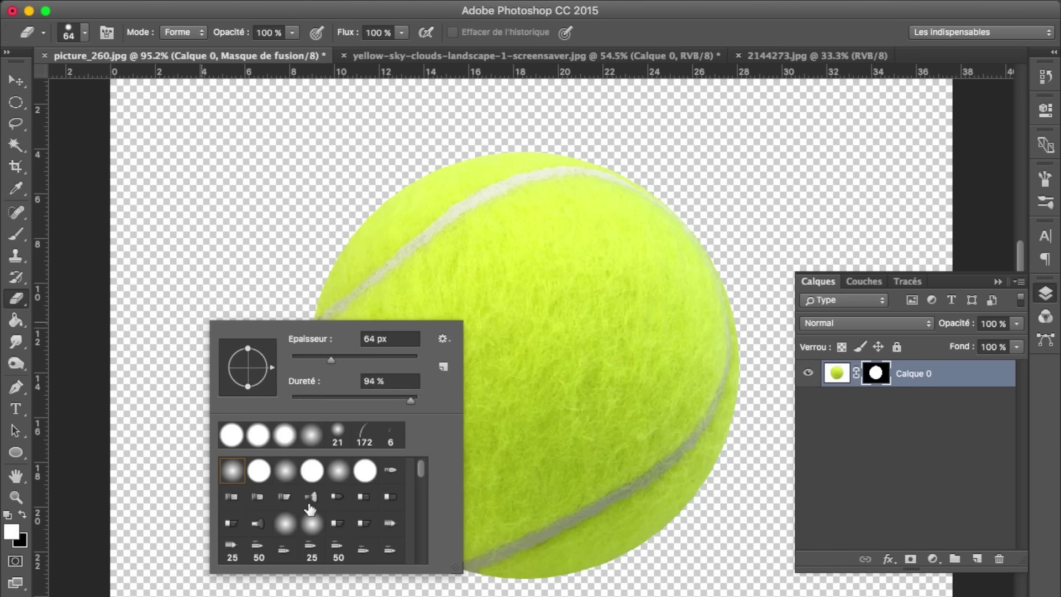
scroll(310, 509, "down", 5)
left_click(266, 547)
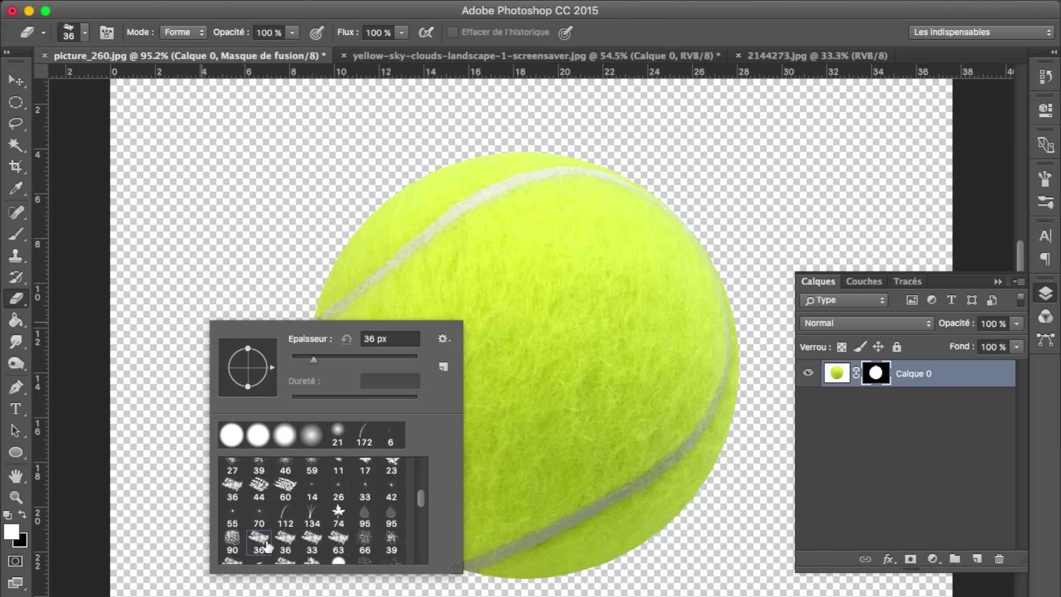
right_click(503, 385)
left_click(887, 365)
Apply the ball's layer mask, set the brush to 64 px, and drag the ball into the sky
right_click(886, 365)
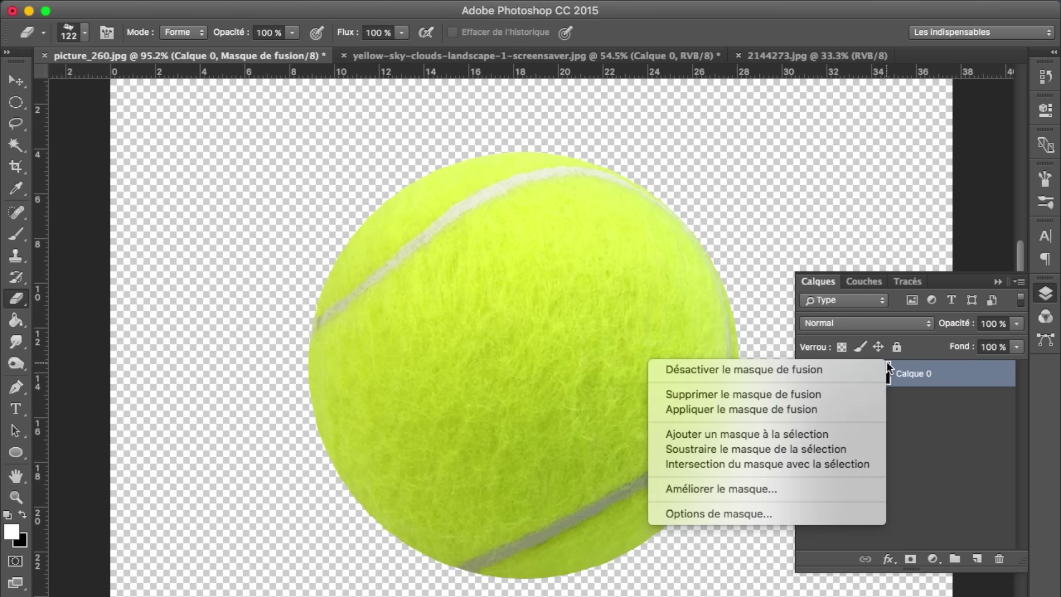
left_click(760, 297)
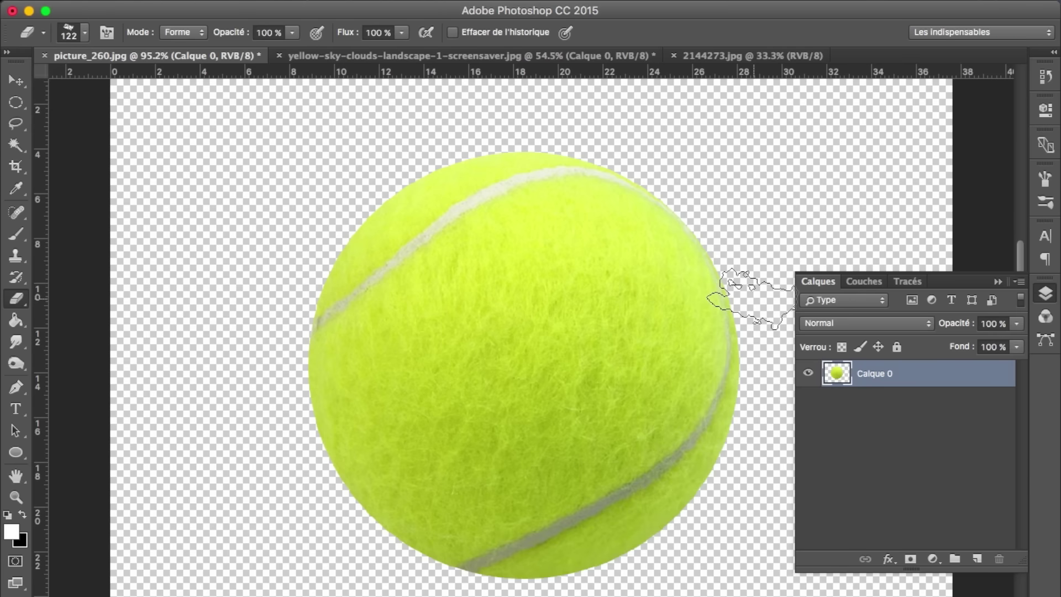
right_click(763, 299)
left_click(883, 333)
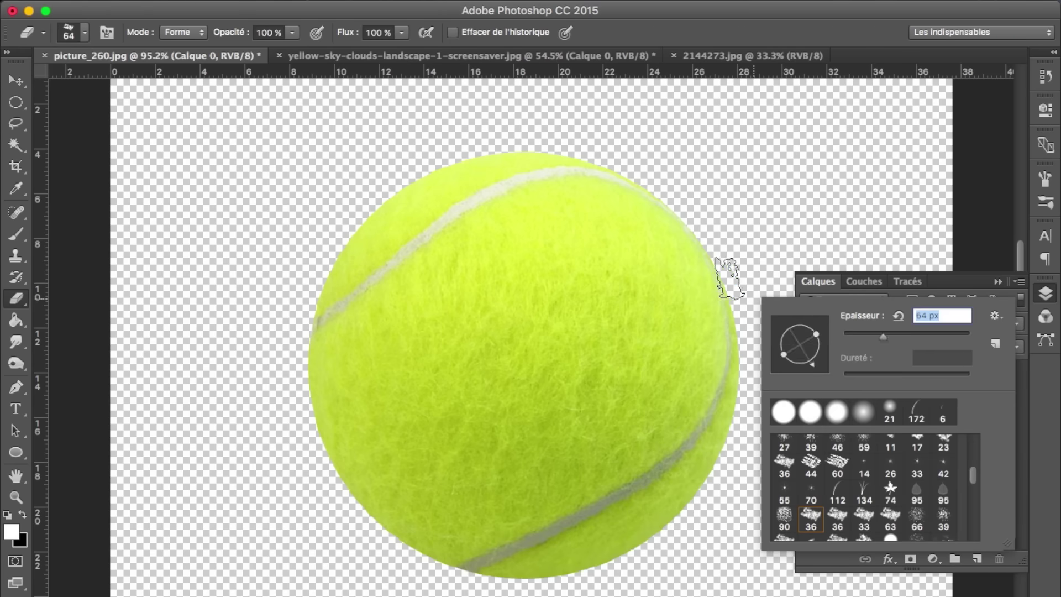
key("Return")
key("v")
mouse_move(663, 280)
left_mouse_down()
mouse_move(625, 56)
mouse_move(594, 398)
left_mouse_up()
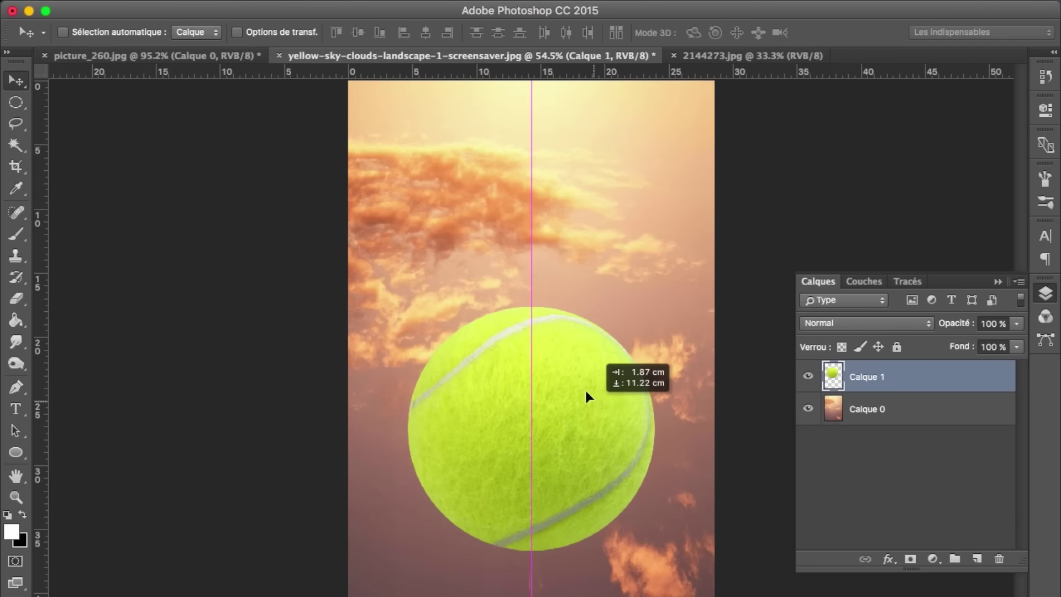
Centre the ball lower in the sky and rotate it about 90 degrees with Free Transform
left_click_drag(593, 392, 592, 417)
key("ctrl+t")
mouse_move(675, 268)
left_mouse_down()
mouse_move(399, 244)
mouse_move(267, 302)
left_mouse_up()
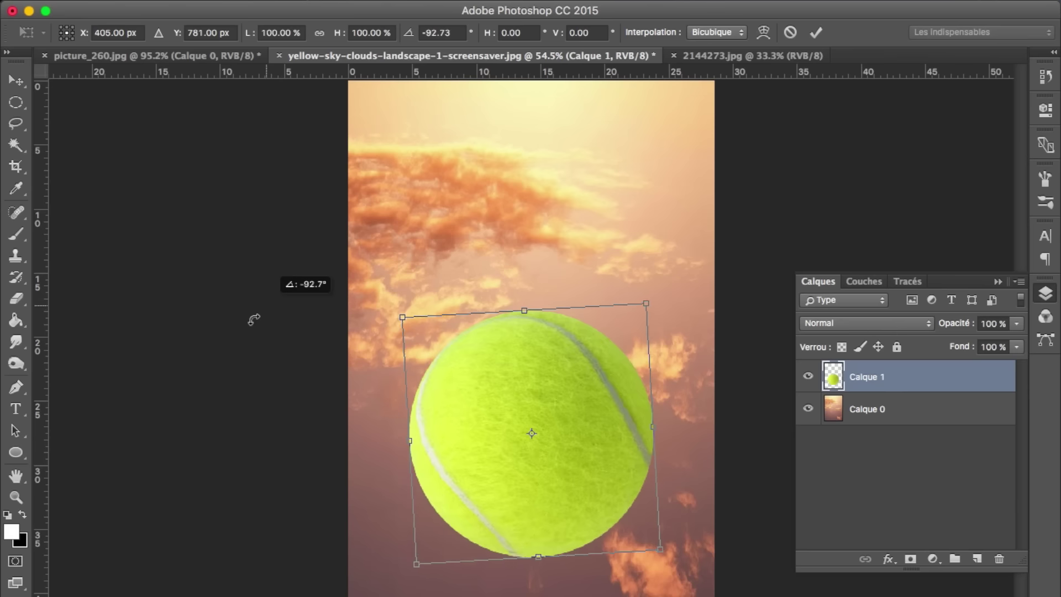
left_click_drag(267, 306, 218, 371)
key("Return")
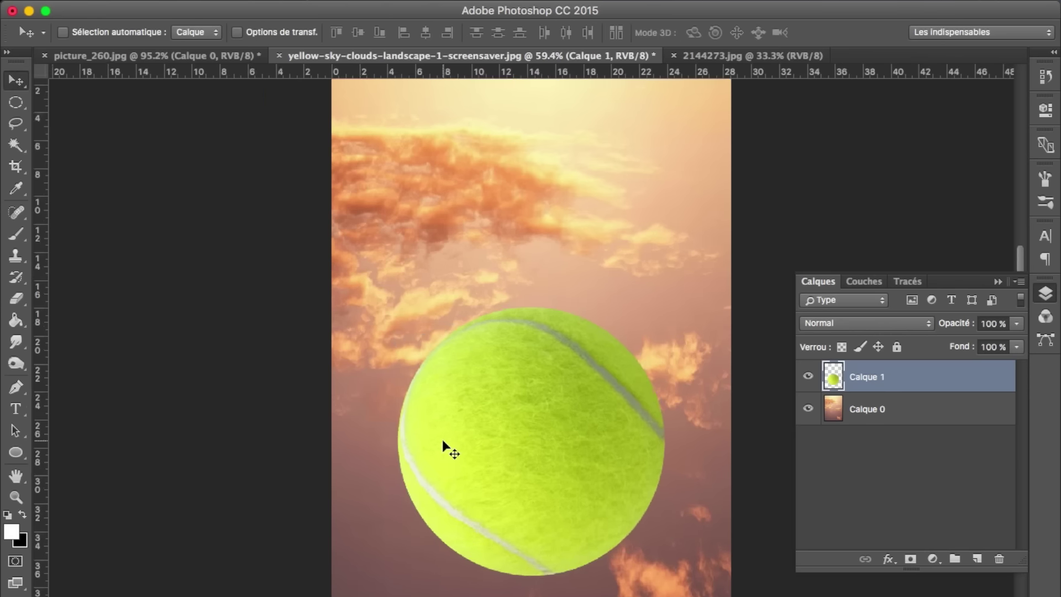
scroll(442, 439, "up", 5)
scroll(359, 409, "down", 5)
Draw a flat elliptical selection across the ball's middle and fill it black on a new layer
key("m")
left_click_drag(390, 261, 668, 285)
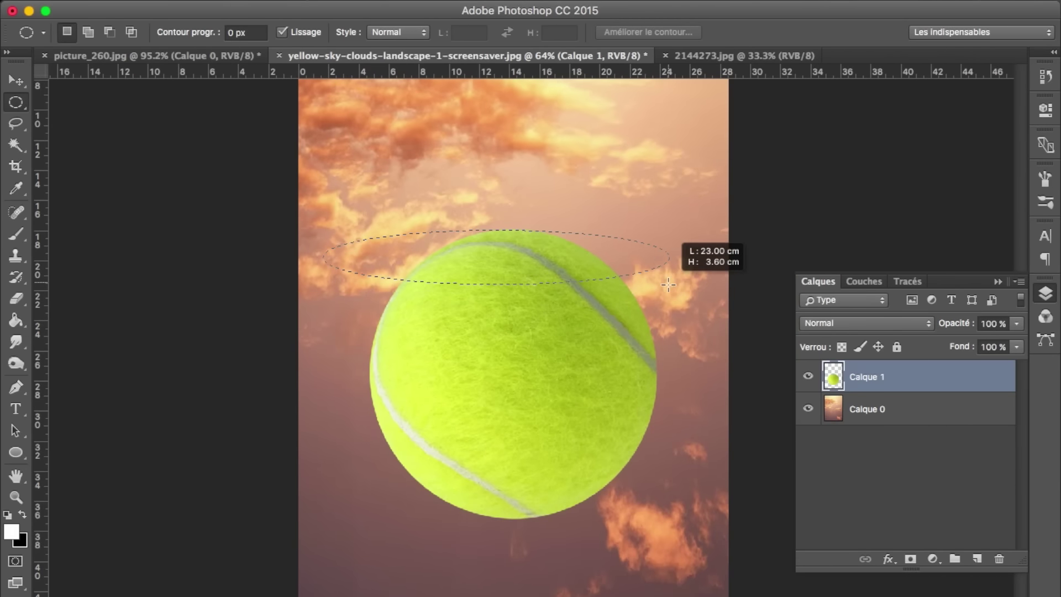
left_click_drag(669, 285, 648, 286)
mouse_move(568, 262)
left_mouse_down()
mouse_move(594, 363)
mouse_move(582, 352)
left_mouse_up()
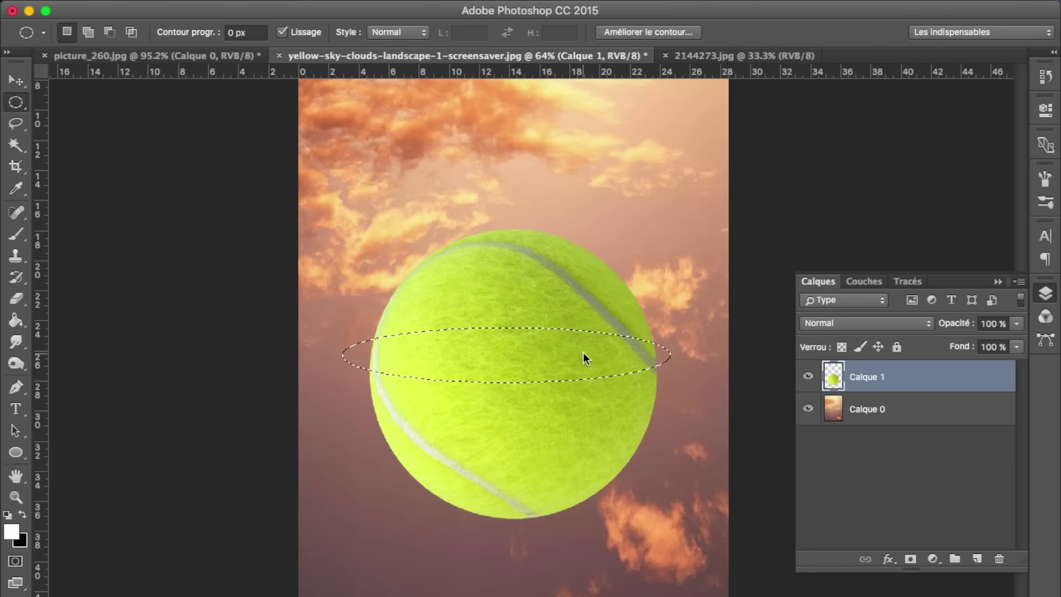
left_click(979, 558)
key("g")
key("x")
left_click(460, 338)
Narrow the black ellipse from both sides and make it thinner
key("m")
key("ctrl+t")
left_click_drag(673, 347, 658, 348)
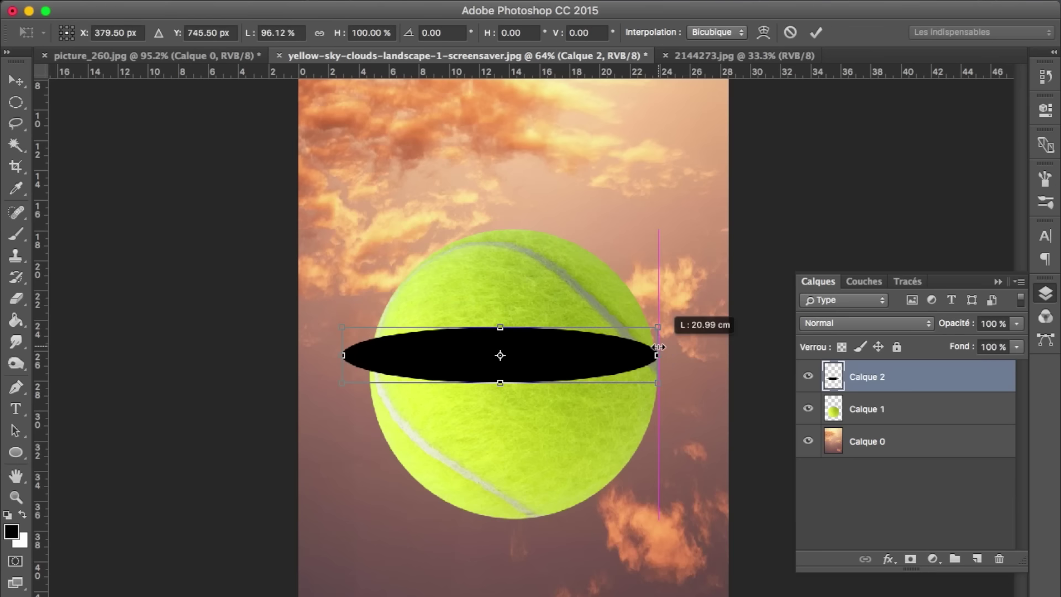
left_click_drag(343, 354, 370, 355)
left_click_drag(514, 328, 517, 334)
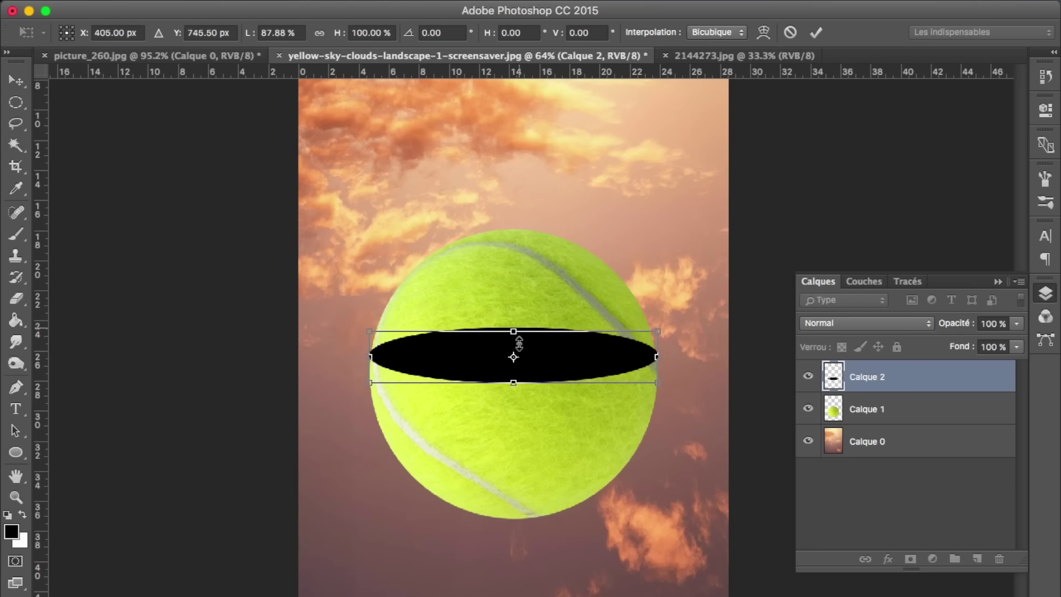
key("Return")
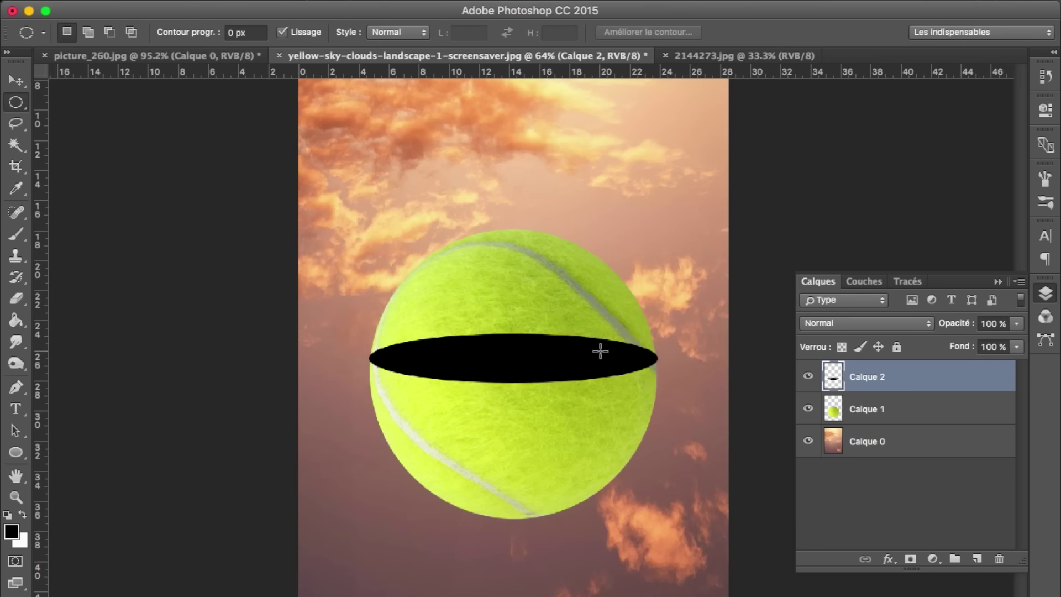
scroll(600, 352, "up", 3)
scroll(600, 351, "up", 3)
Line up the ellipse's left tip exactly with the ball's left edge
key("ctrl+t")
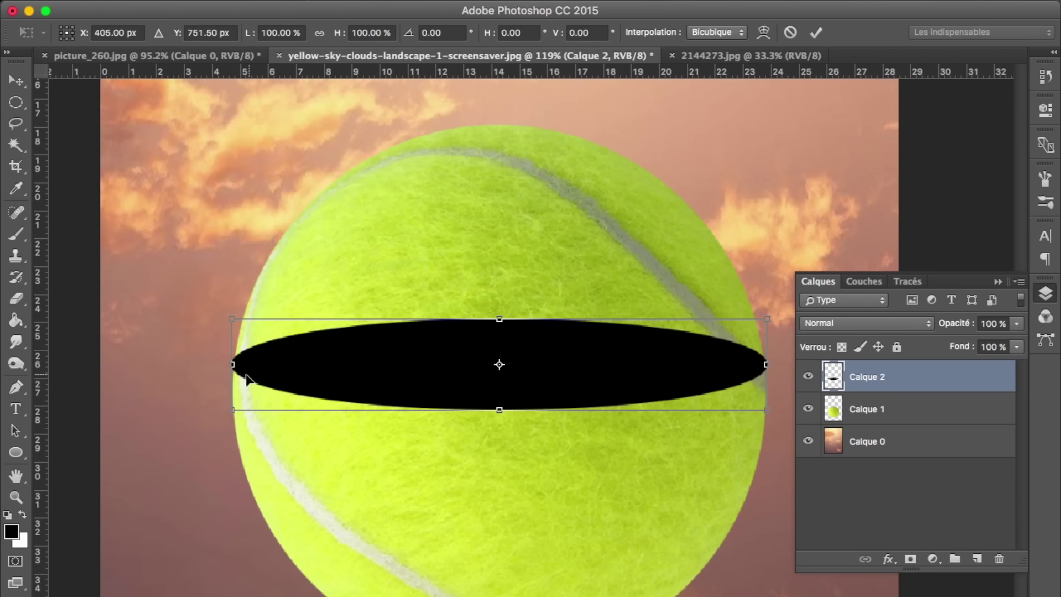
left_click_drag(233, 370, 233, 370)
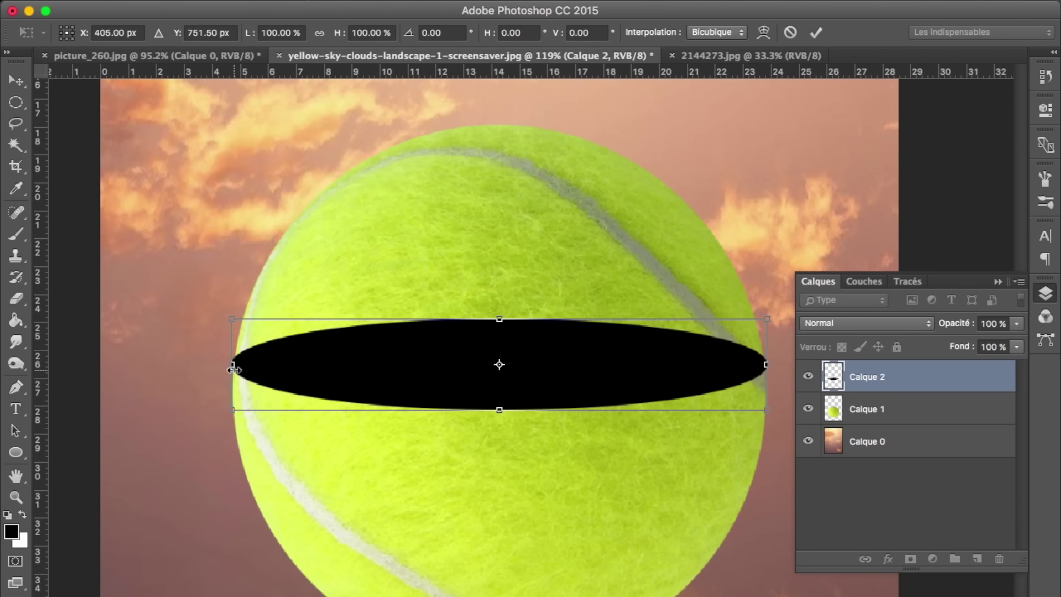
scroll(232, 370, "up", 5)
left_click_drag(95, 382, 105, 382)
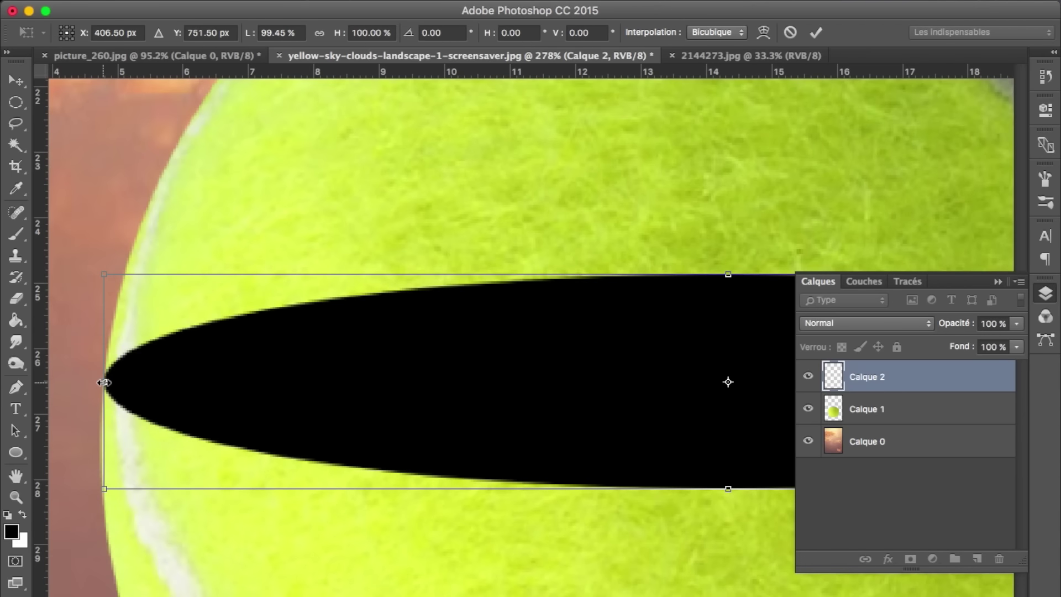
key("Return")
scroll(104, 382, "right", 10)
scroll(104, 382, "right", 5)
Line up the ellipse's right tip exactly with the ball's right edge
key("ctrl+t")
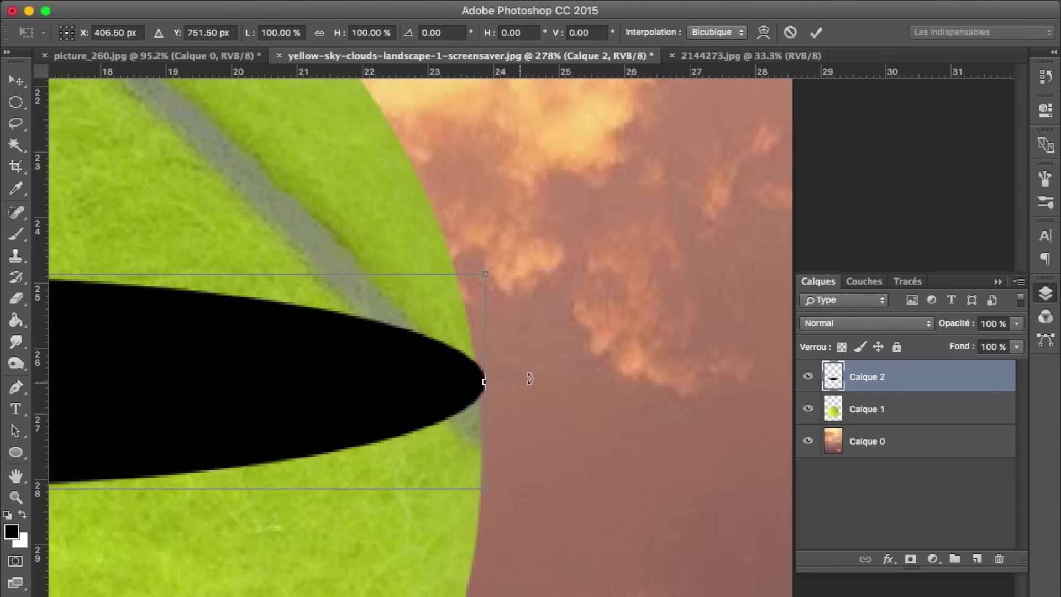
left_click_drag(486, 380, 481, 380)
key("Return")
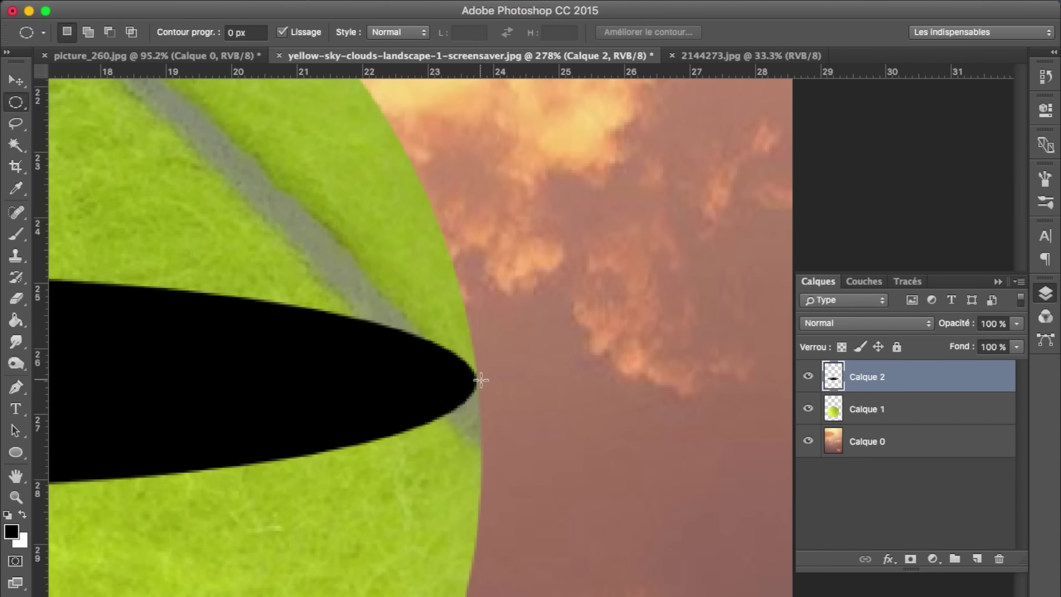
scroll(480, 380, "down", 2)
scroll(479, 380, "down", 5)
scroll(331, 343, "down", 2)
key("alt+bracketleft")
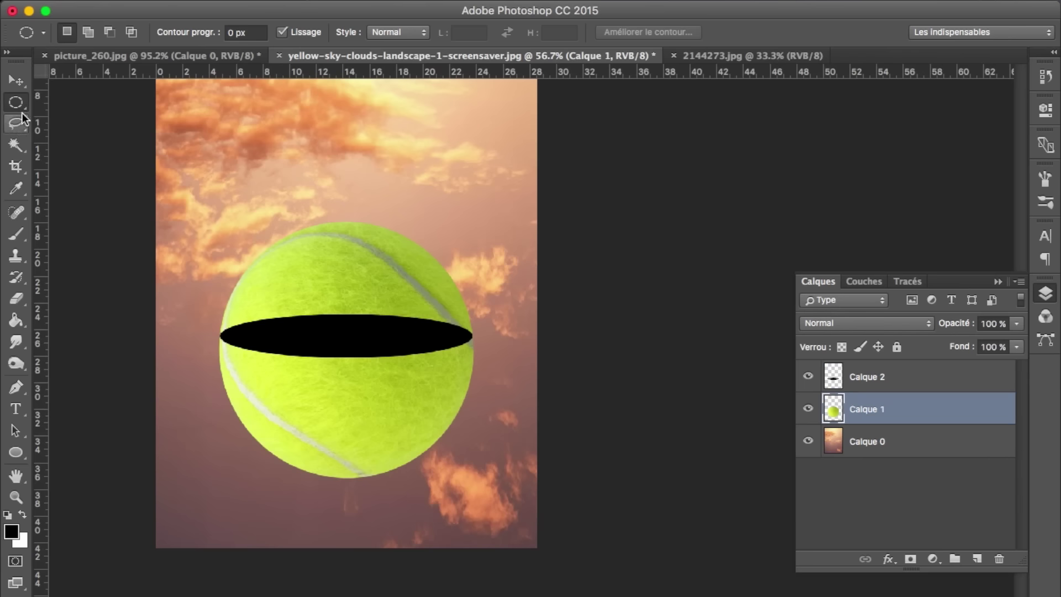
Lasso the ball's top half above the ellipse, delete it, and deselect
left_click(22, 115)
mouse_move(315, 165)
left_mouse_down()
mouse_move(498, 309)
mouse_move(290, 344)
left_mouse_up()
key("Delete")
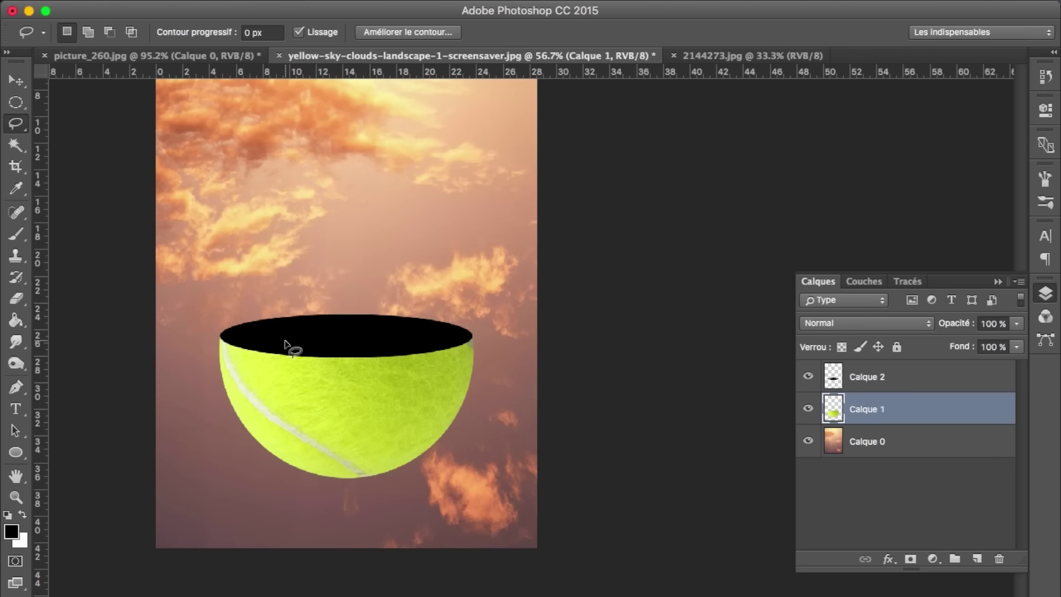
key("ctrl+d")
scroll(456, 388, "up", 1)
scroll(456, 388, "up", 3)
scroll(455, 388, "up", 1)
scroll(456, 388, "up", 1)
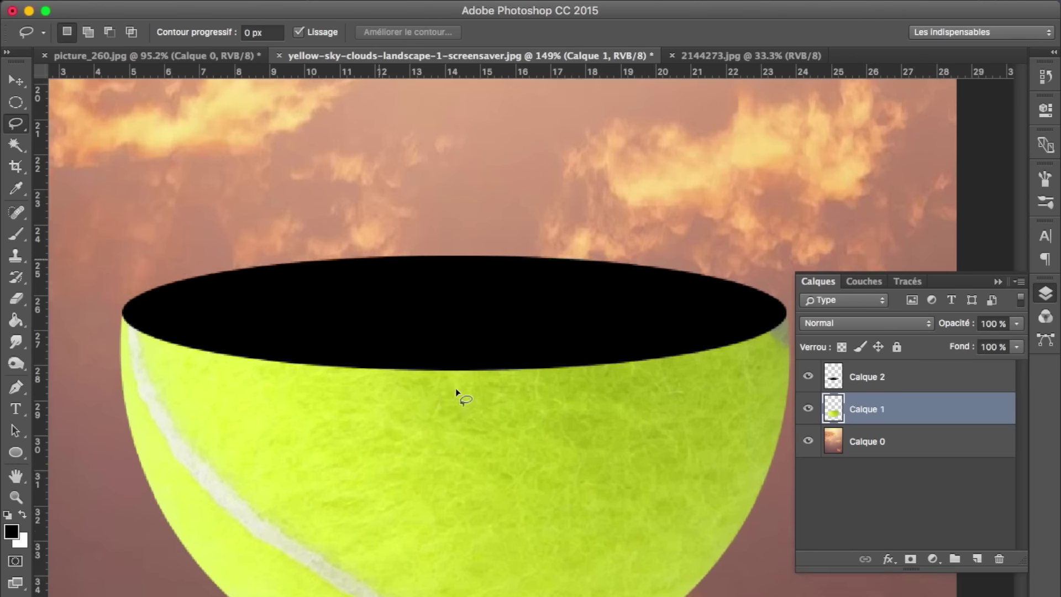
scroll(456, 388, "up", 2)
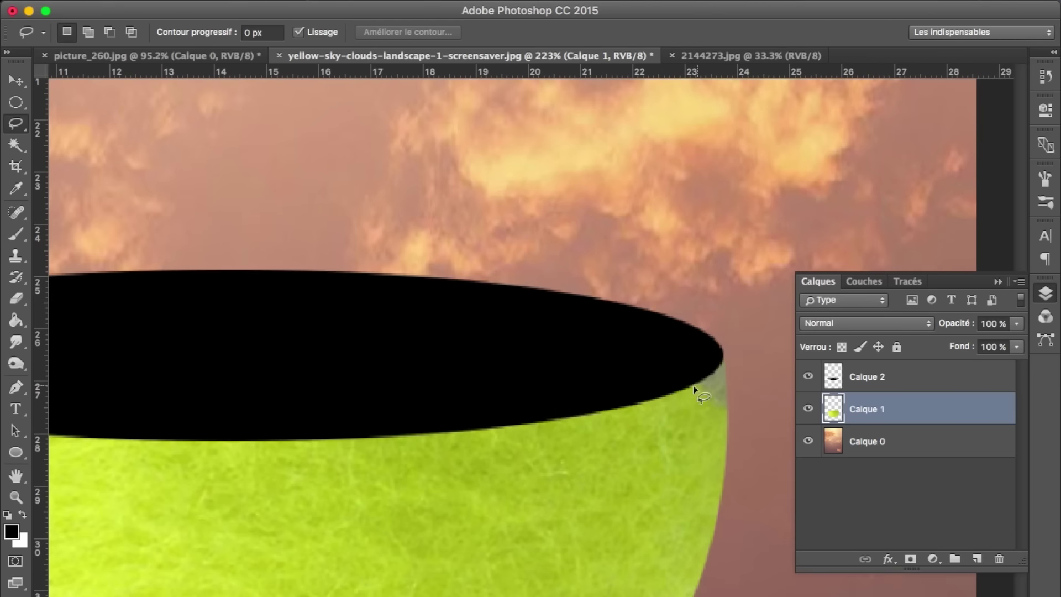
scroll(695, 390, "down", 4)
Duplicate the black ellipse layer Calque 2 and select the lower copy
left_click(943, 381)
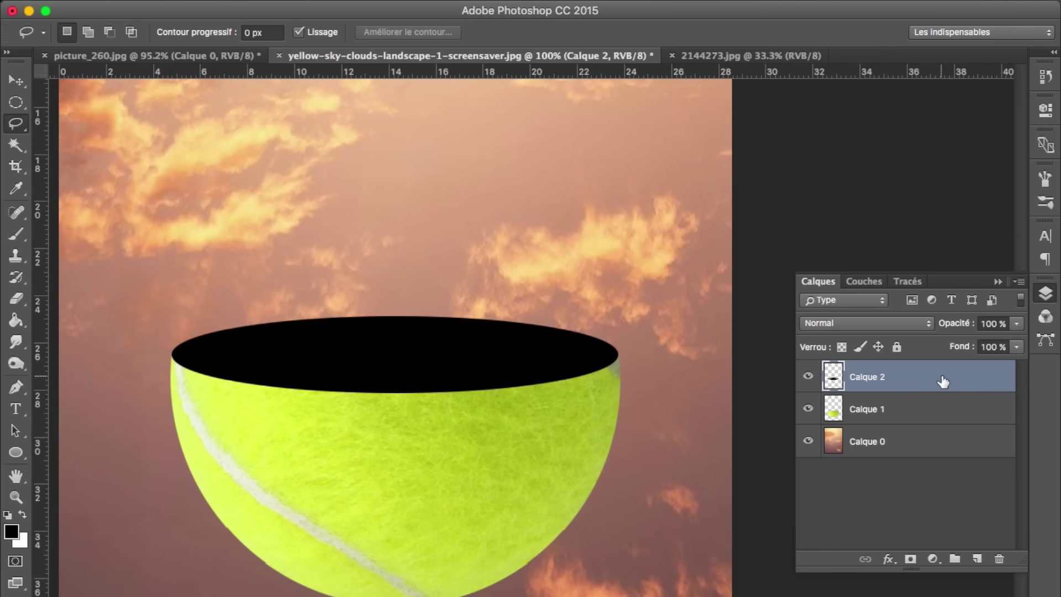
key("ctrl+j")
key("v")
left_click(865, 404)
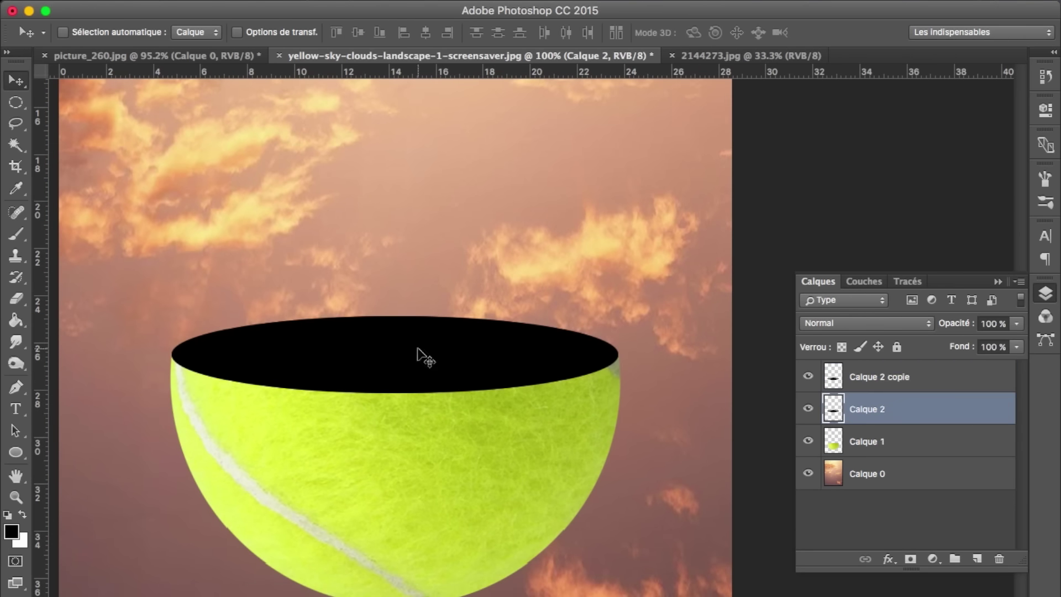
Shift the lower black ellipse slightly down and set its opacity to 38%
left_click_drag(417, 355, 422, 366)
left_click(989, 323)
type("38")
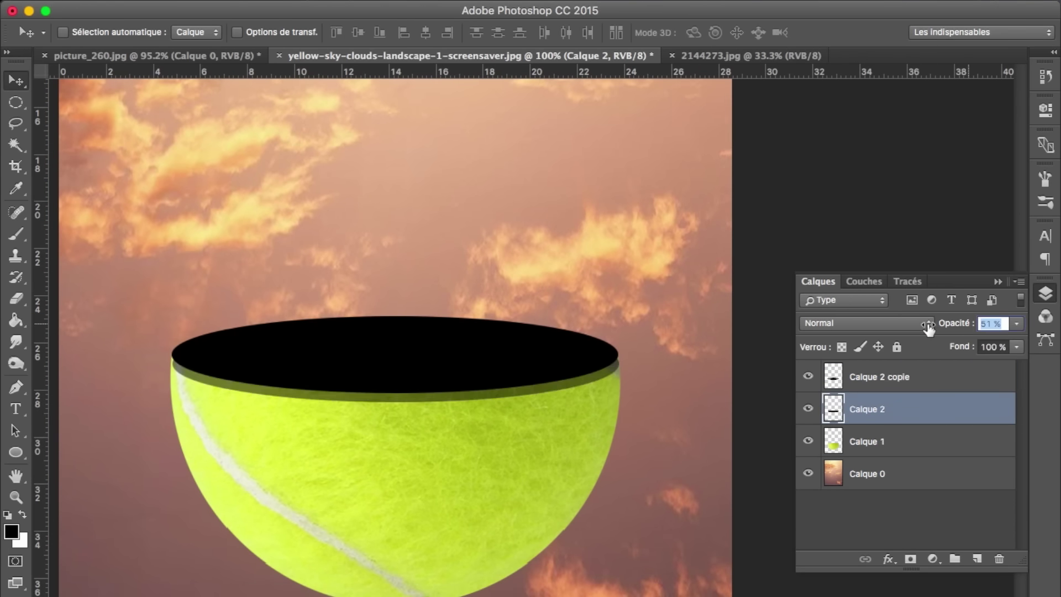
key("Return")
scroll(497, 347, "up", 1)
scroll(498, 348, "up", 3)
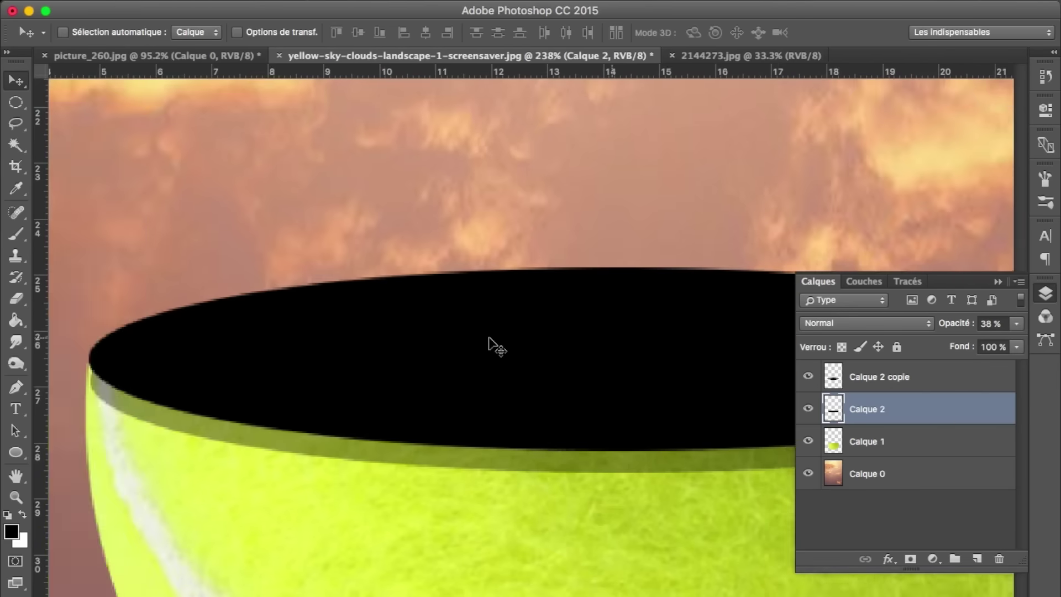
scroll(498, 347, "up", 2)
Warp the lower ellipse's shape near both ends with Free Transform > Warp
key("ctrl+t")
scroll(492, 343, "left", 3)
left_click(764, 32)
left_click_drag(320, 384, 320, 379)
scroll(319, 380, "right", 4)
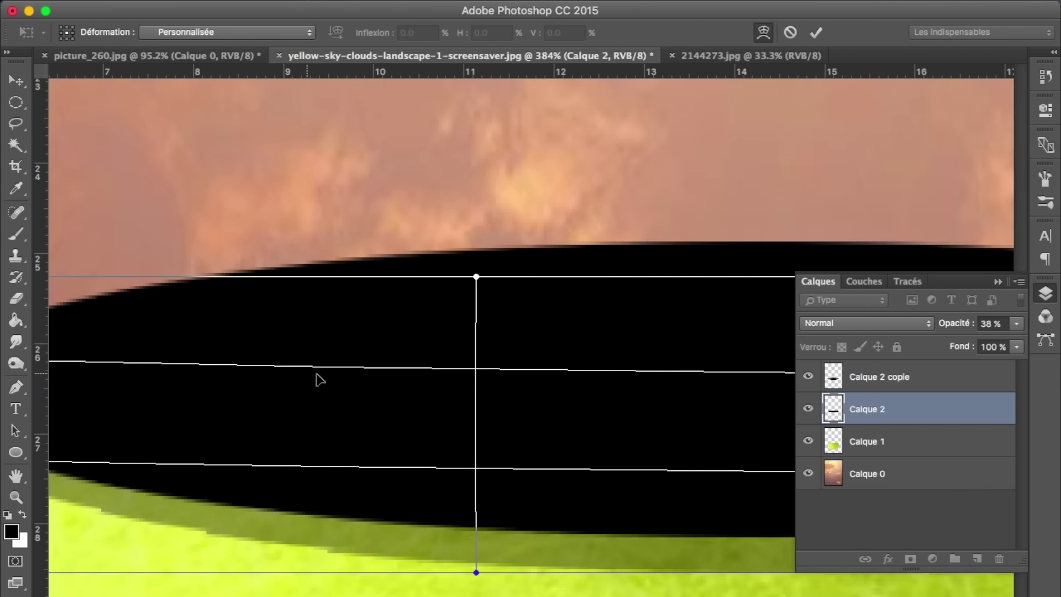
scroll(320, 380, "right", 5)
scroll(319, 380, "right", 5)
scroll(319, 380, "right", 5)
left_click_drag(391, 403, 386, 392)
key("Return")
Lower the warped ellipse's opacity further below 38%
left_click_drag(959, 323, 949, 324)
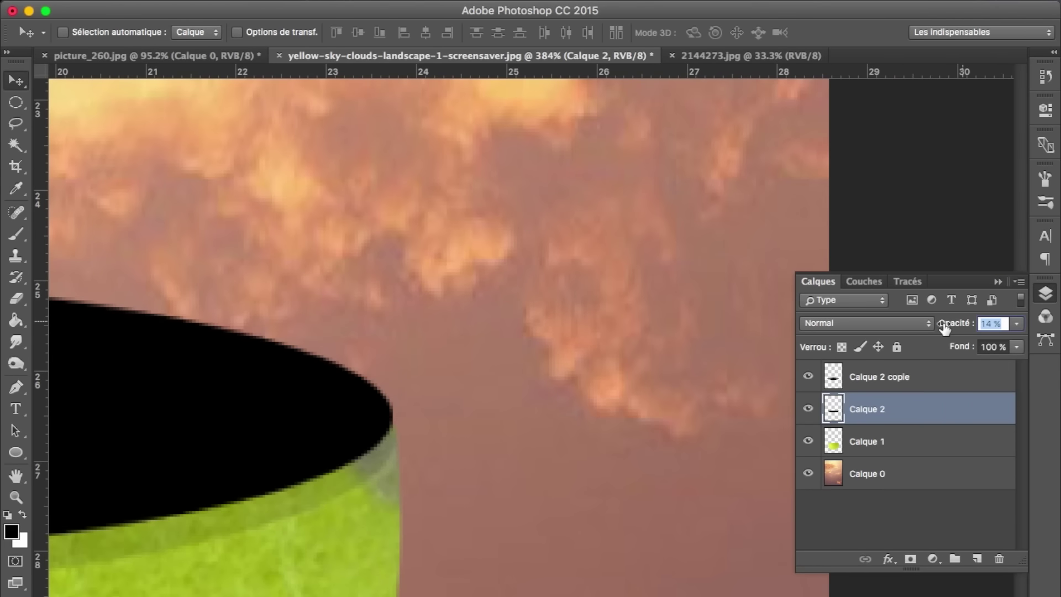
scroll(560, 418, "down", 1)
scroll(560, 418, "down", 3)
left_click(969, 375)
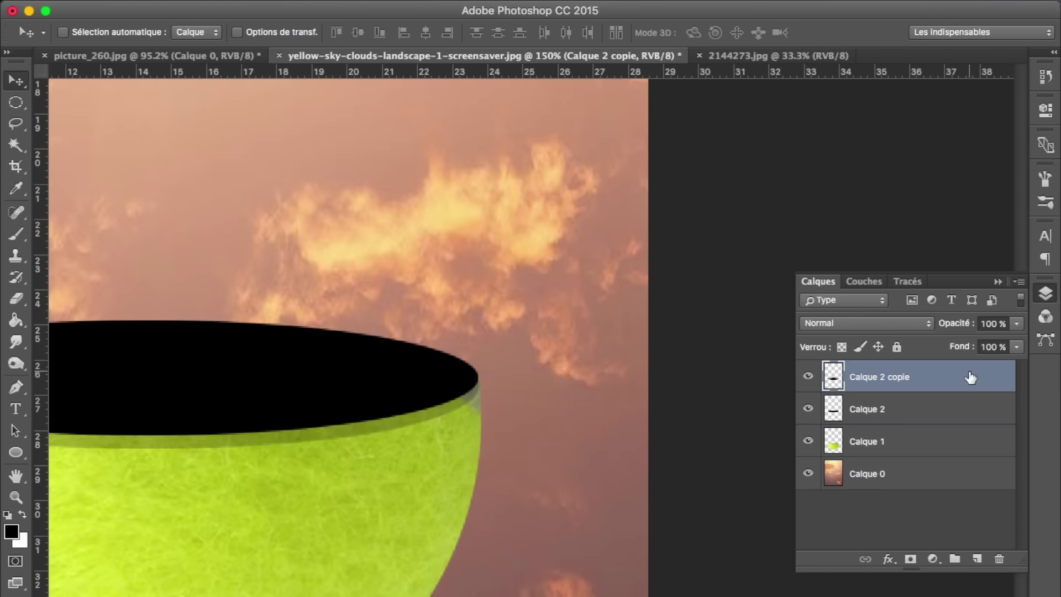
Try an inner glow on Calque 2 copie with adjusted choke, opacity and size, then disable it
double_click(971, 377)
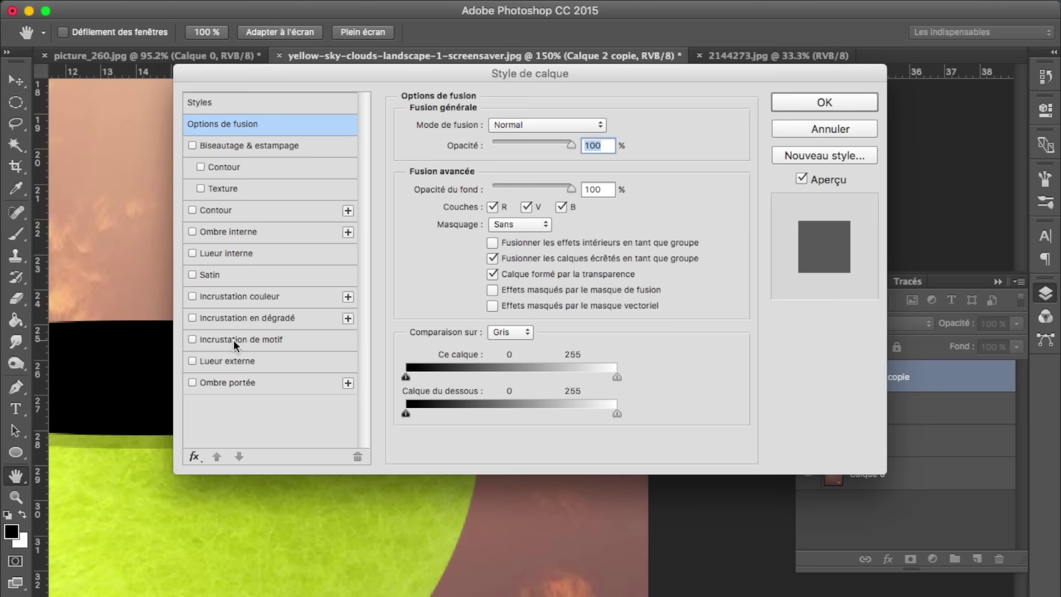
left_click(220, 255)
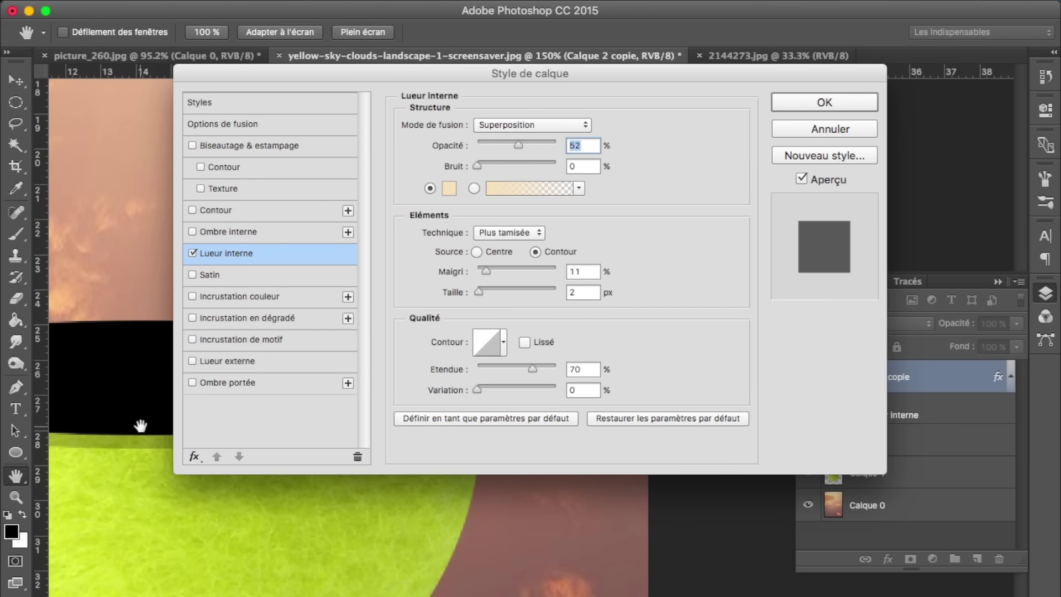
left_click_drag(140, 426, 465, 406)
left_click(502, 272)
key("Up")
key("Up")
key("Up")
left_click_drag(538, 143, 525, 145)
left_click_drag(496, 289, 492, 290)
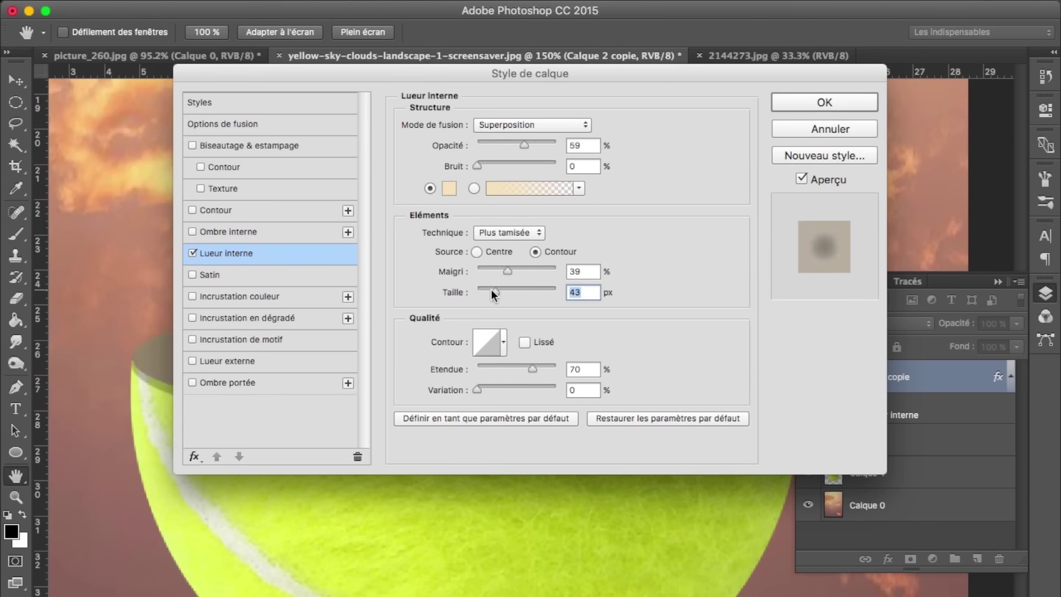
left_click(193, 253)
Apply an outer glow with a reduced size, range and opacity
left_click(230, 362)
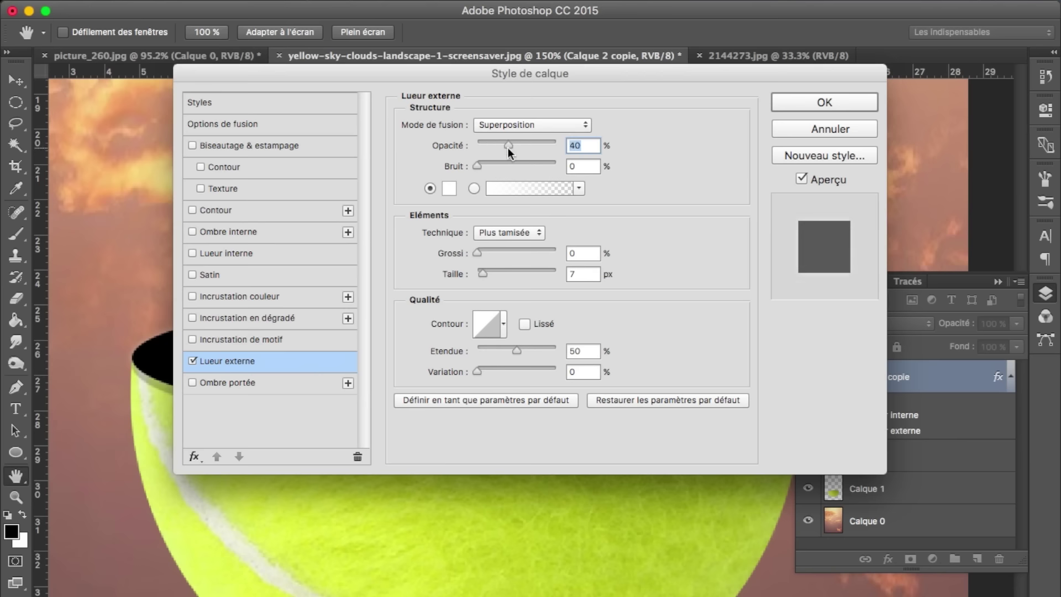
left_click_drag(502, 271, 481, 273)
left_click_drag(516, 349, 503, 349)
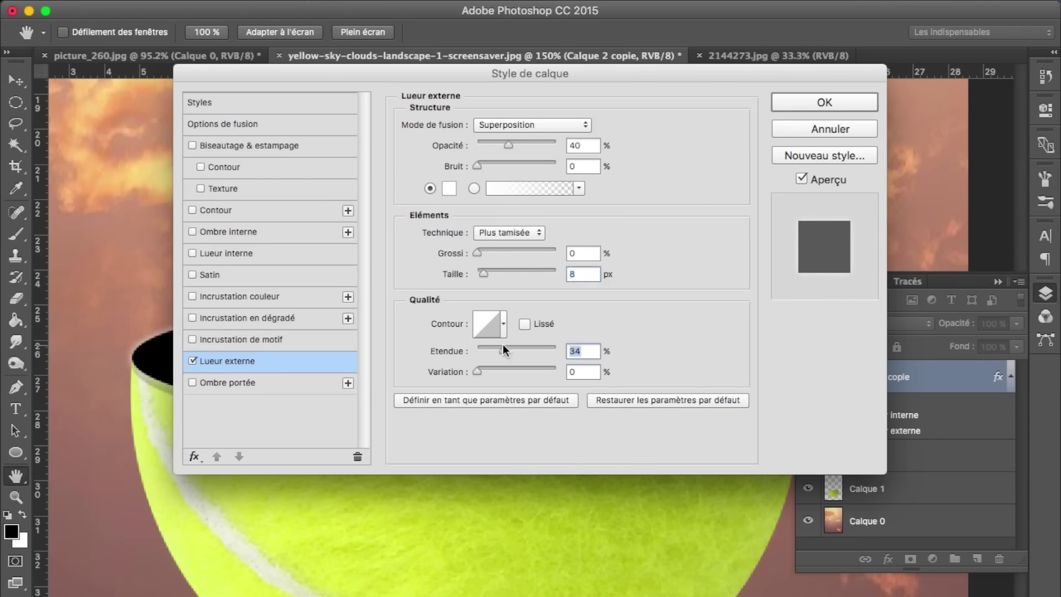
left_click(824, 100)
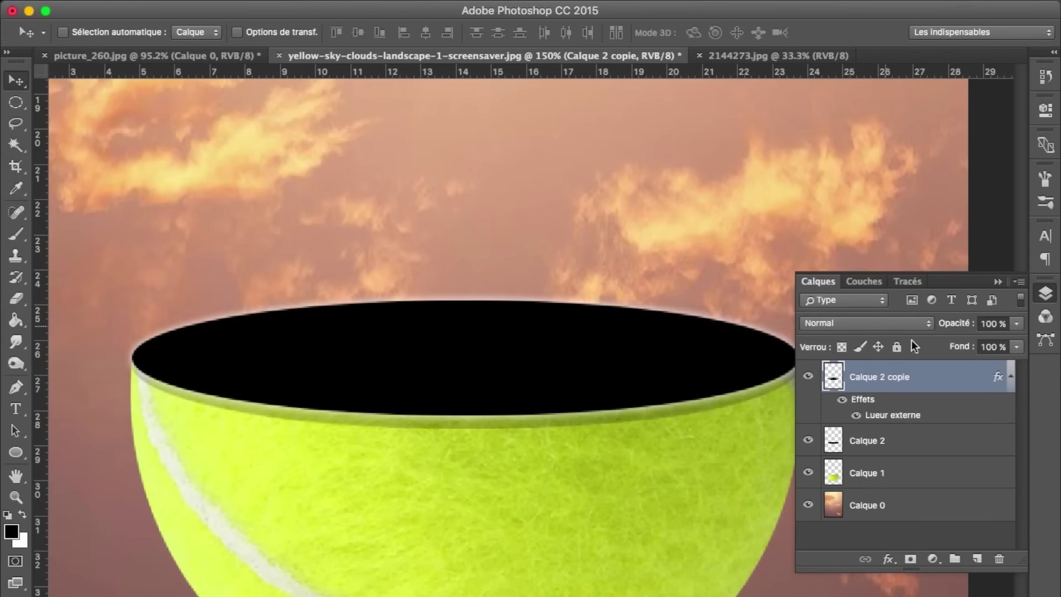
double_click(893, 391)
left_click(227, 361)
left_click(499, 144)
key("Return")
With the whole bowl in view, refine the outer glow's spread, opacity, size and Variation
key("ctrl+0")
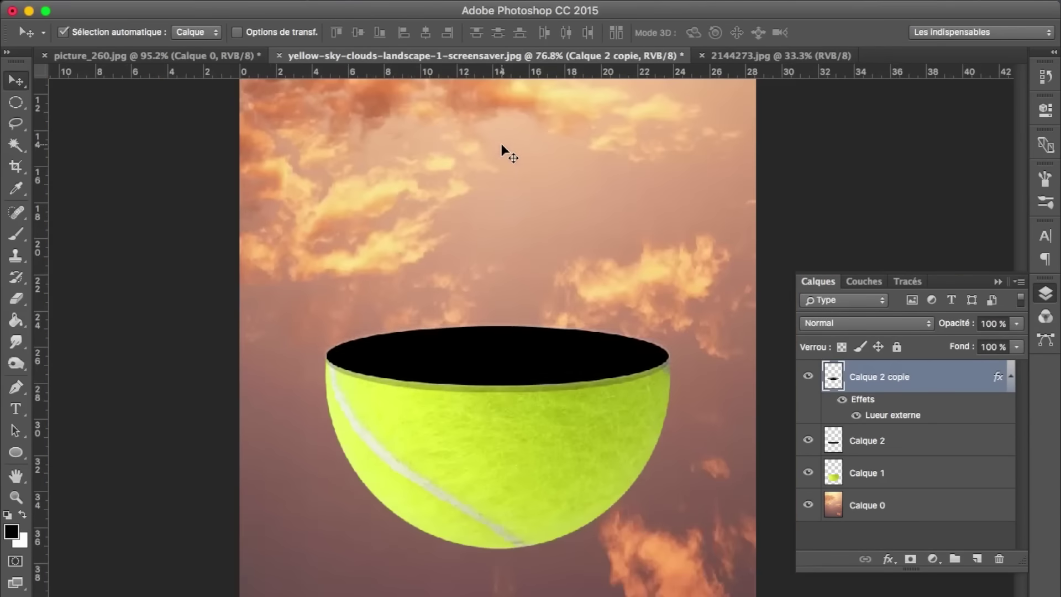
double_click(963, 382)
left_click_drag(531, 85, 825, 86)
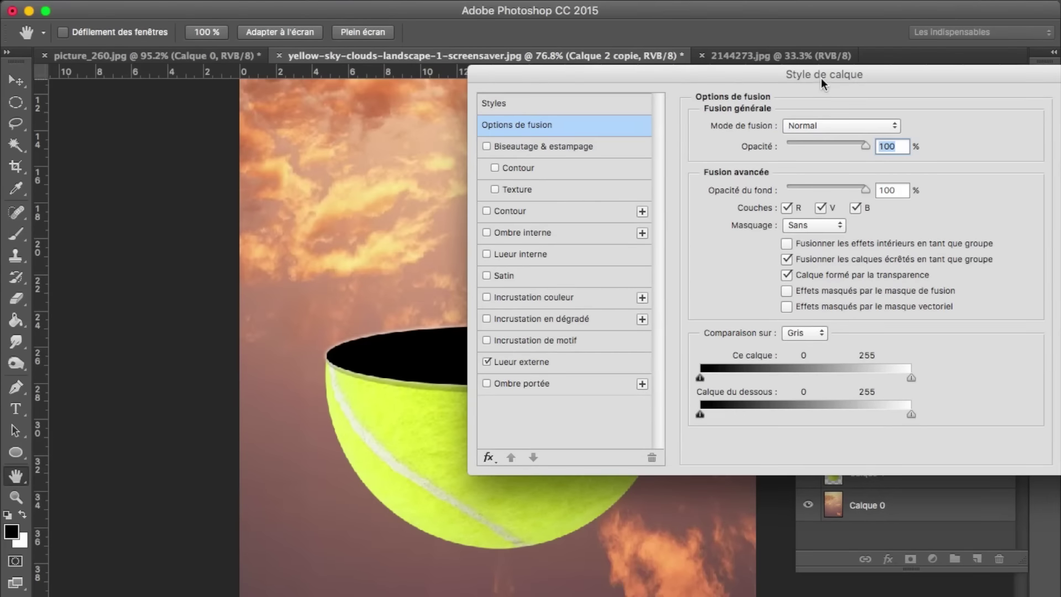
left_click_drag(330, 354, 339, 365)
left_click_drag(414, 403, 268, 364)
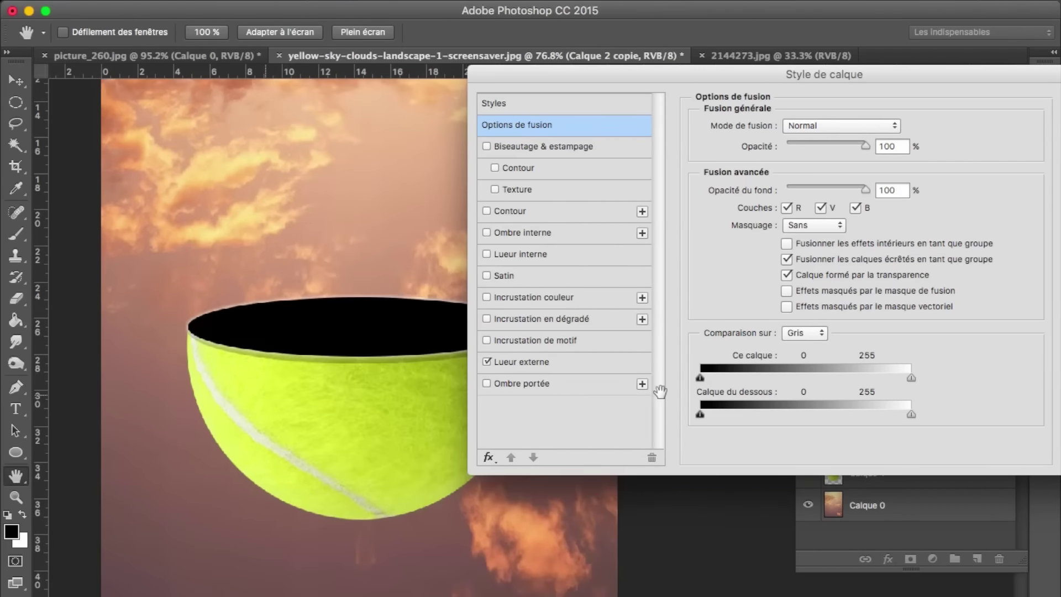
left_click(521, 362)
left_click_drag(776, 254, 784, 252)
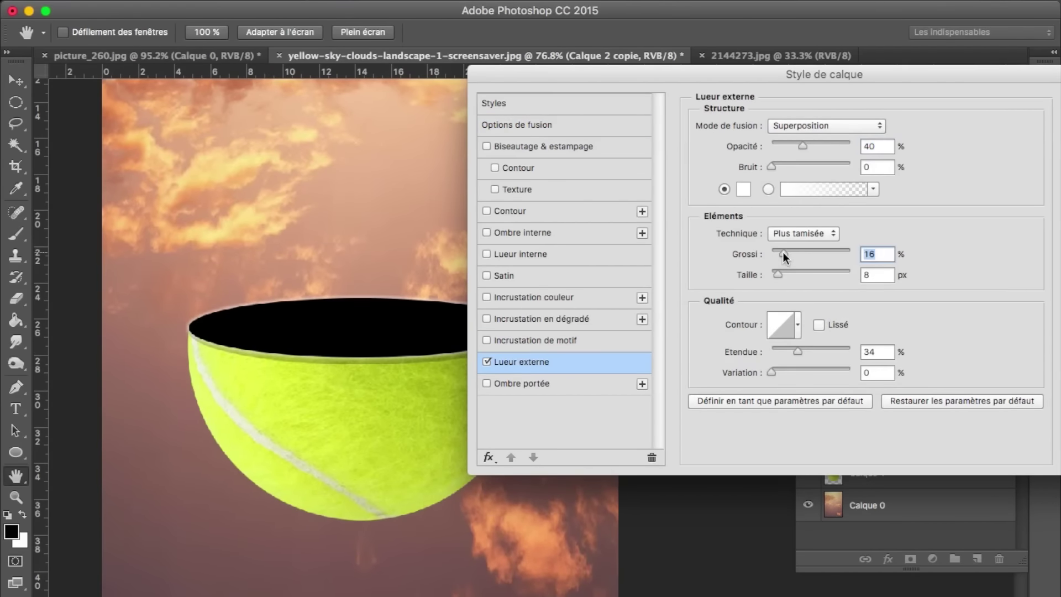
left_click_drag(803, 146, 789, 146)
left_click_drag(778, 274, 777, 272)
mouse_move(771, 372)
left_mouse_down()
mouse_move(797, 372)
mouse_move(783, 351)
left_mouse_up()
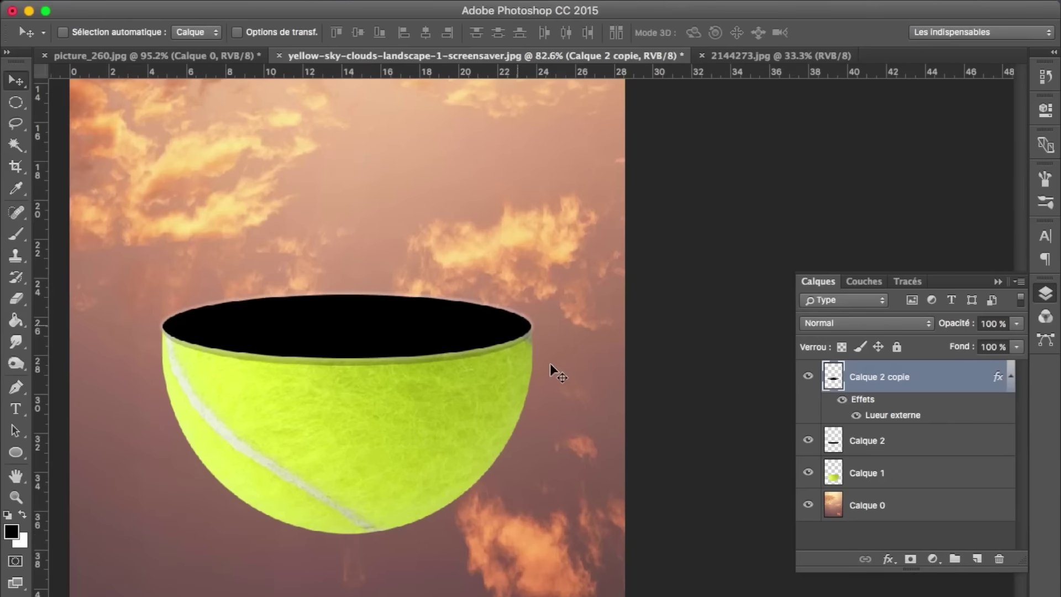
scroll(552, 366, "up", 5)
Rasterize the outer glow layer style on the copied ellipse layer
right_click(934, 381)
left_click(719, 566)
left_click(15, 123)
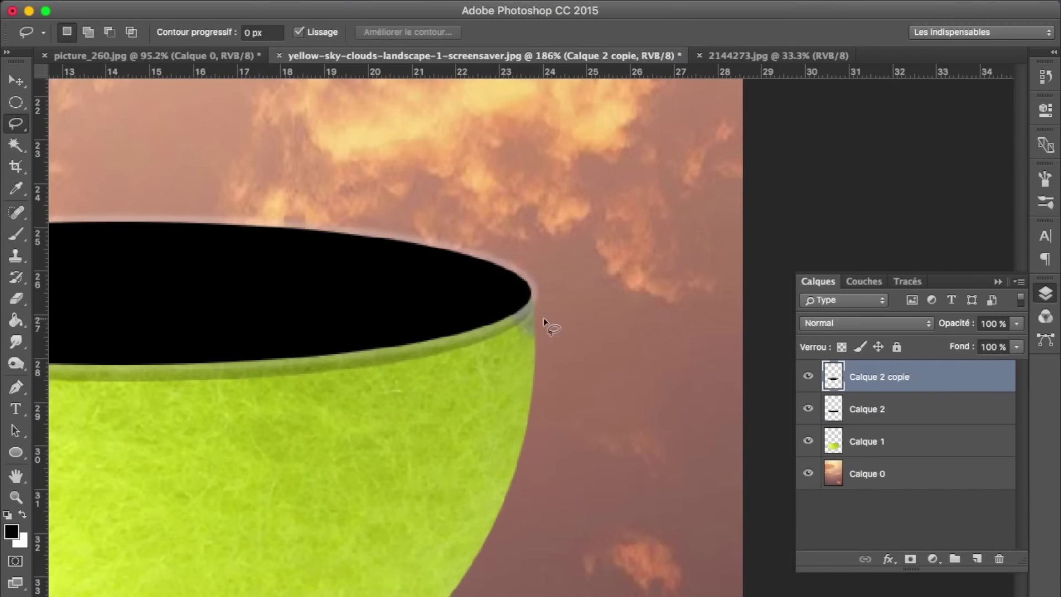
scroll(531, 315, "up", 1)
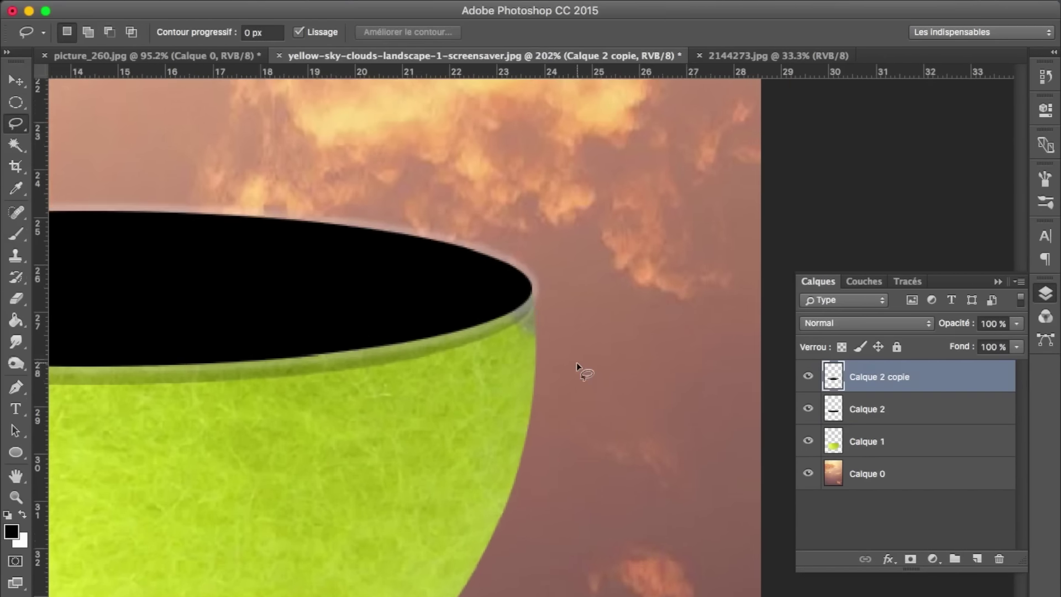
scroll(576, 363, "up", 3)
Lasso-delete black pixels along the rim's right edge, then revert that erase in History
mouse_move(534, 250)
left_mouse_down()
mouse_move(474, 187)
mouse_move(549, 262)
mouse_move(403, 237)
left_mouse_up()
key("Delete")
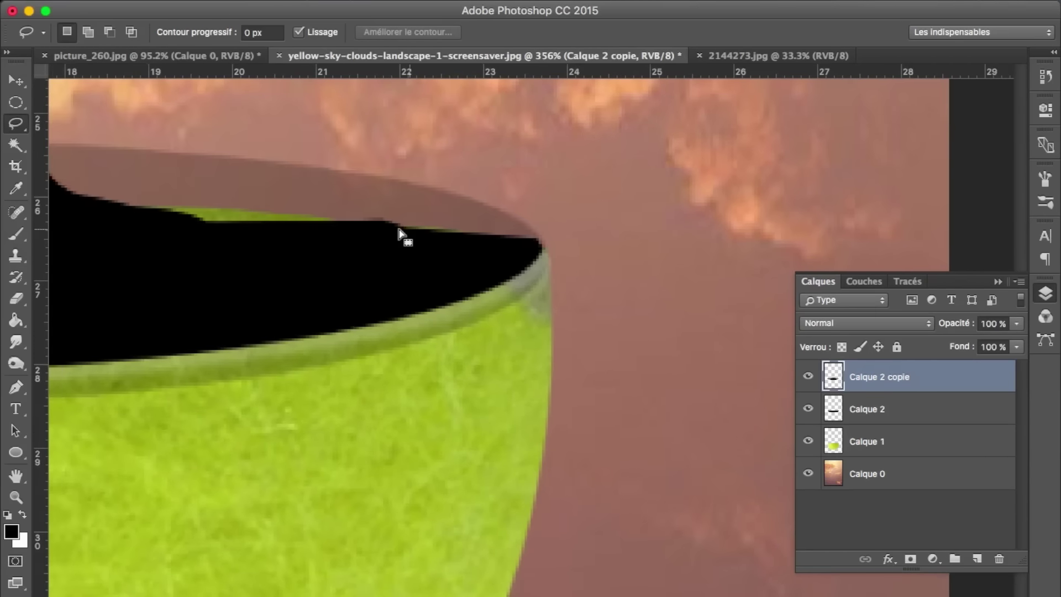
scroll(1016, 212, "left", 5)
left_click(1046, 145)
left_click(940, 93)
Lasso-select the back rim edge of the opening together with the sky above it
scroll(763, 189, "down", 5)
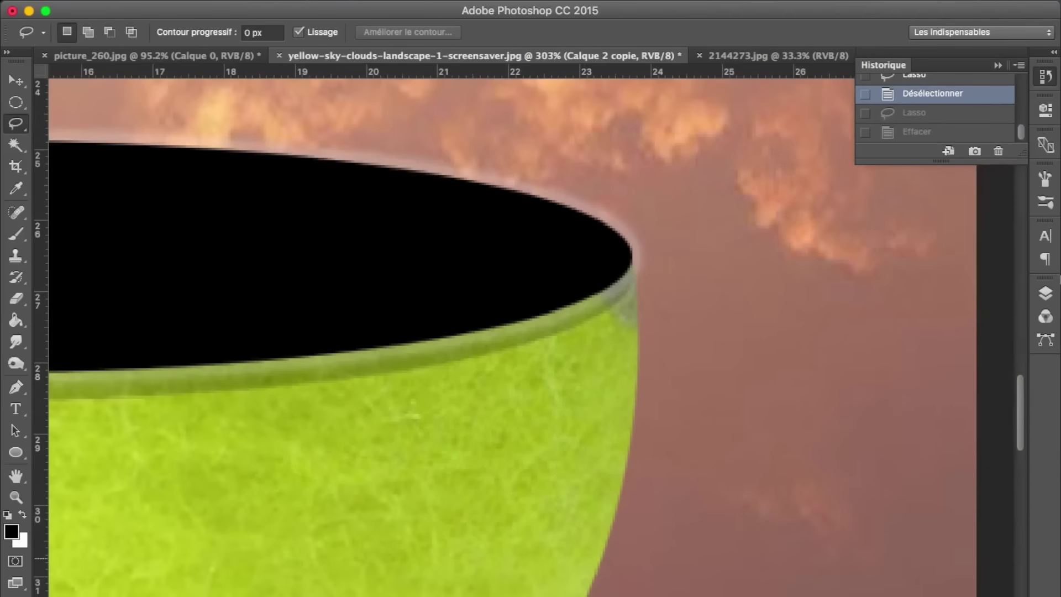
scroll(857, 87, "up", 1)
scroll(857, 84, "up", 1)
scroll(866, 104, "up", 1)
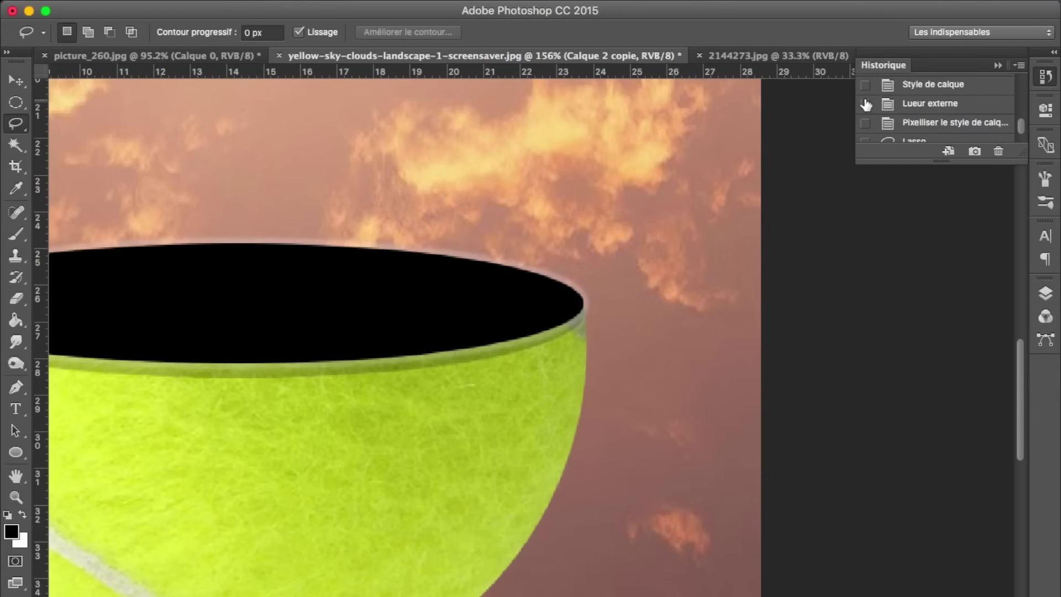
scroll(479, 332, "up", 3)
scroll(670, 275, "up", 2)
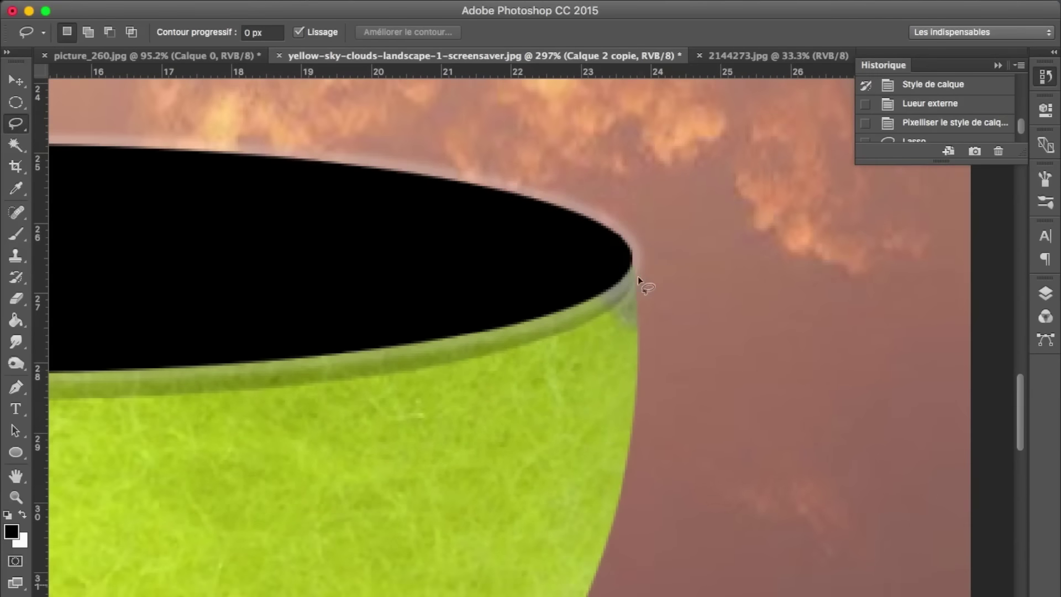
scroll(647, 287, "down", 4)
mouse_move(487, 301)
left_mouse_down()
mouse_move(72, 315)
mouse_move(642, 441)
left_mouse_up()
left_click(15, 278)
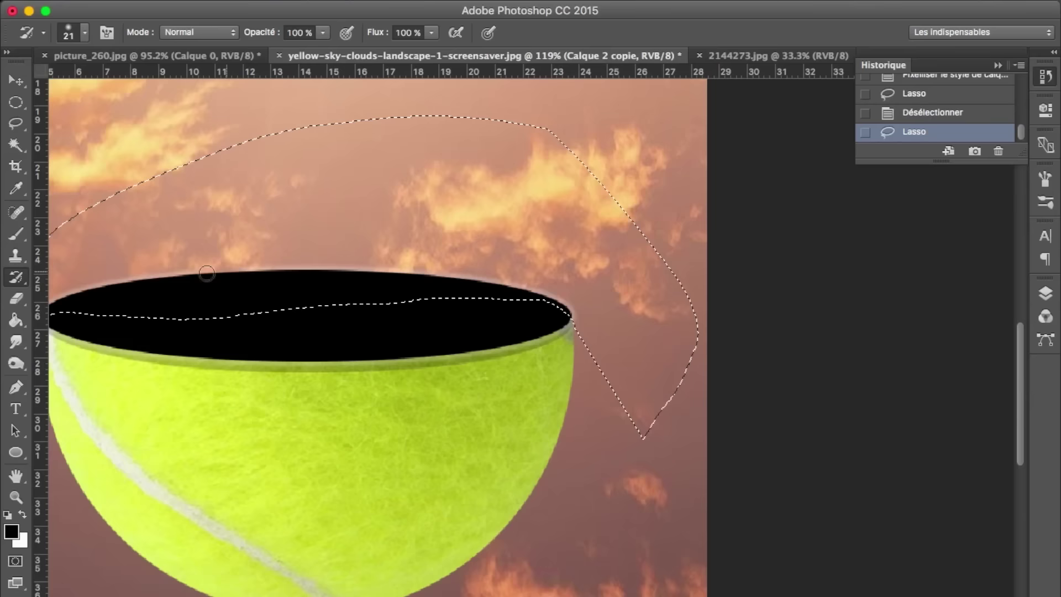
Paint earlier pixels back inside the selection with a 120 px History Brush, then deselect
right_click(216, 274)
type("120")
key("Return")
left_click_drag(33, 331, 77, 309)
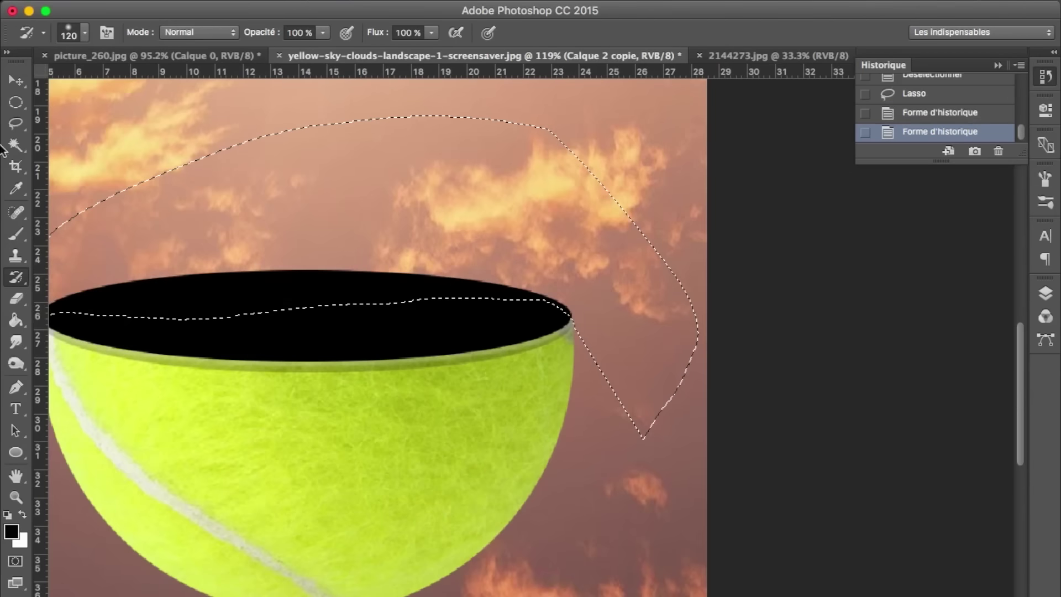
key("m")
key("ctrl+d")
Lasso the stray spot left of the rim and paint it away from history
scroll(344, 205, "left", 5)
scroll(344, 204, "left", 2)
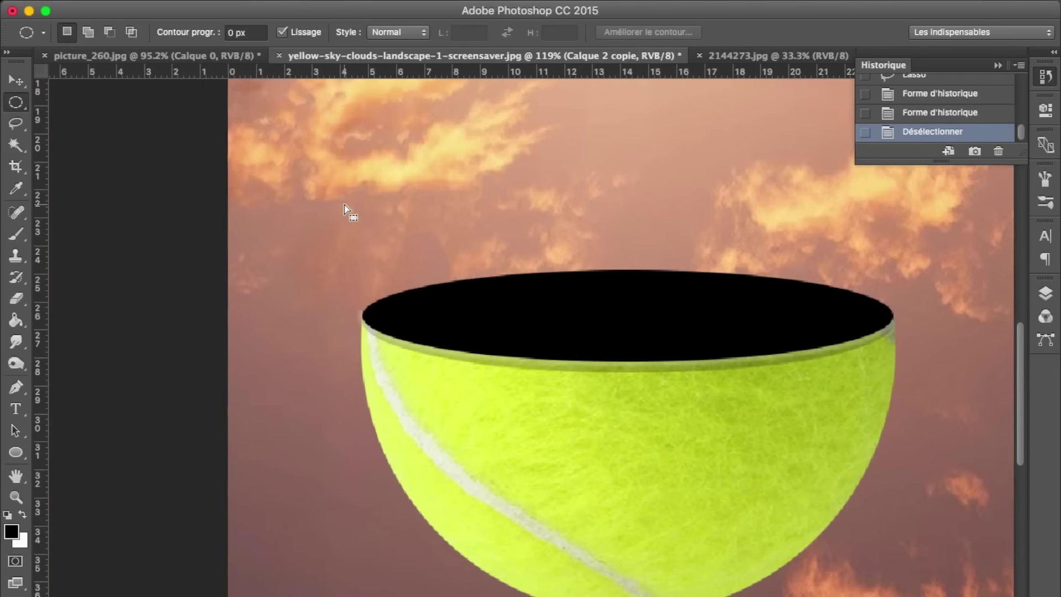
scroll(344, 204, "left", 4)
scroll(344, 205, "up", 5)
key("l")
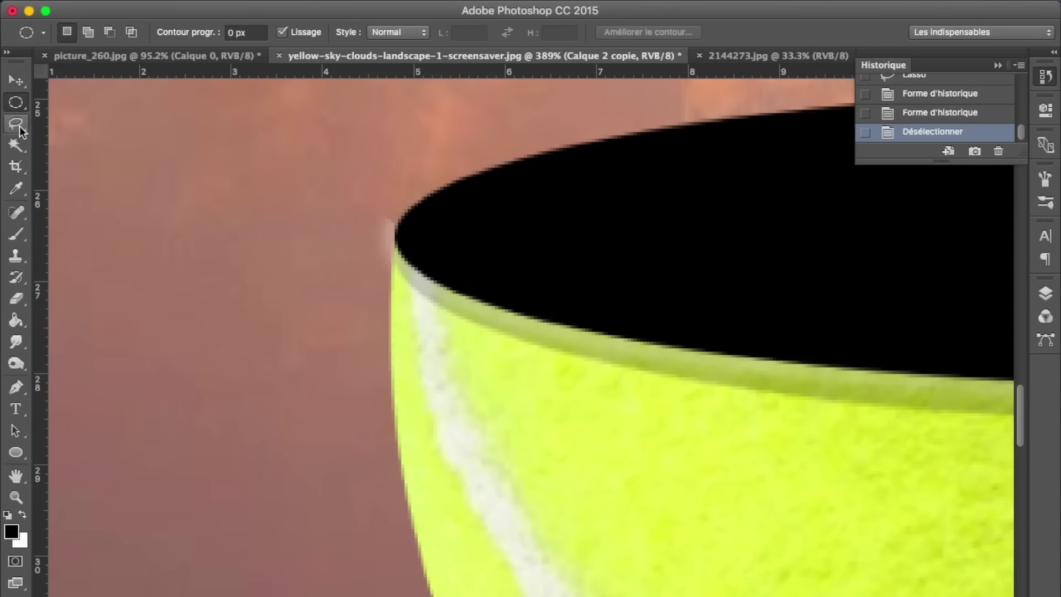
left_click_drag(431, 188, 428, 183)
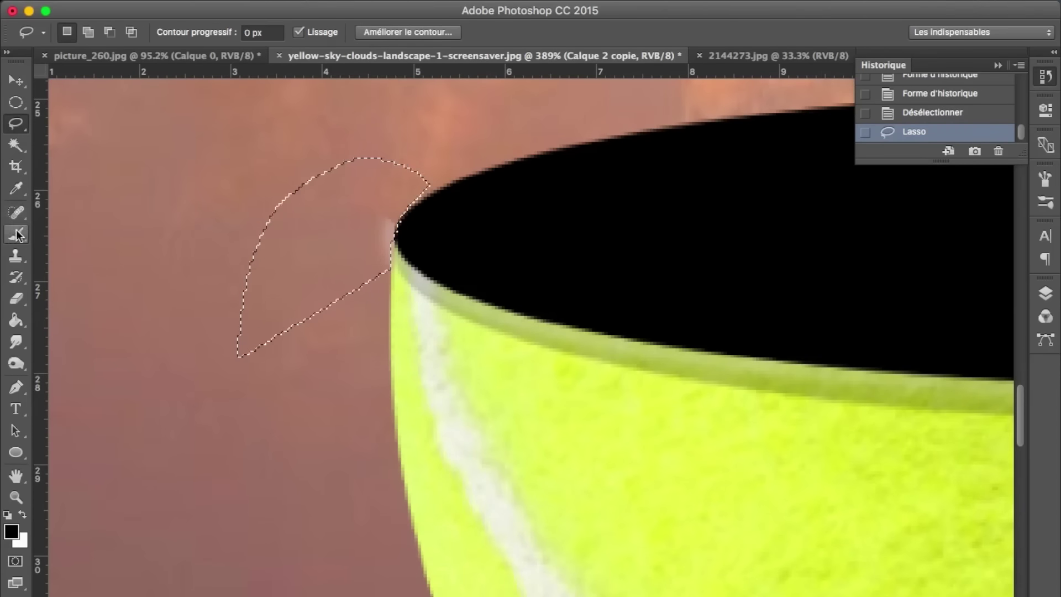
left_click(16, 276)
mouse_move(365, 232)
left_mouse_down()
mouse_move(320, 221)
mouse_move(310, 238)
left_mouse_up()
key("m")
key("ctrl+d")
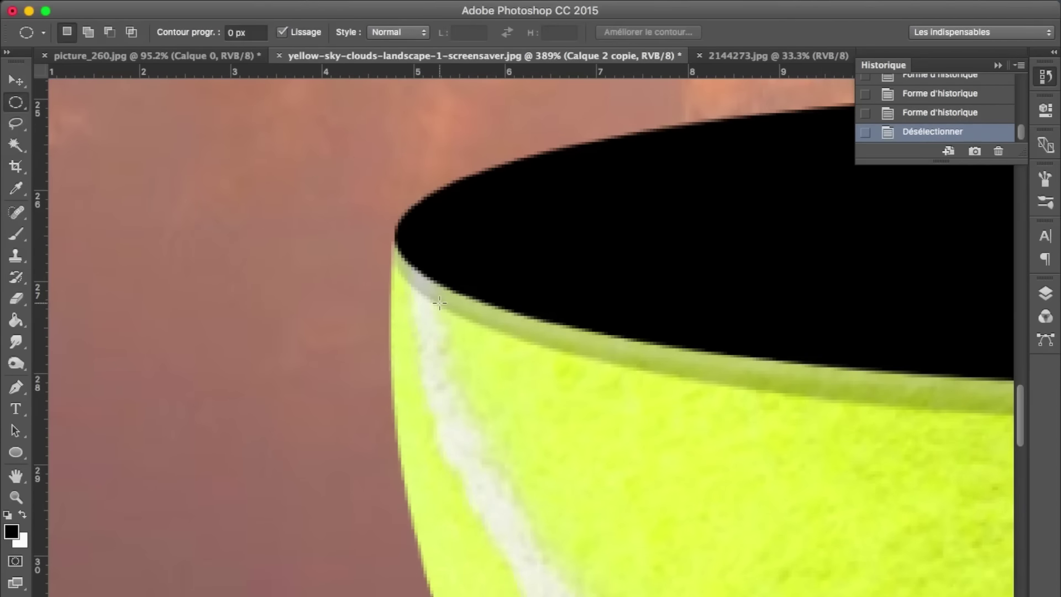
Hide and re-show the black ellipse layer to check the rim beneath
scroll(440, 302, "down", 4)
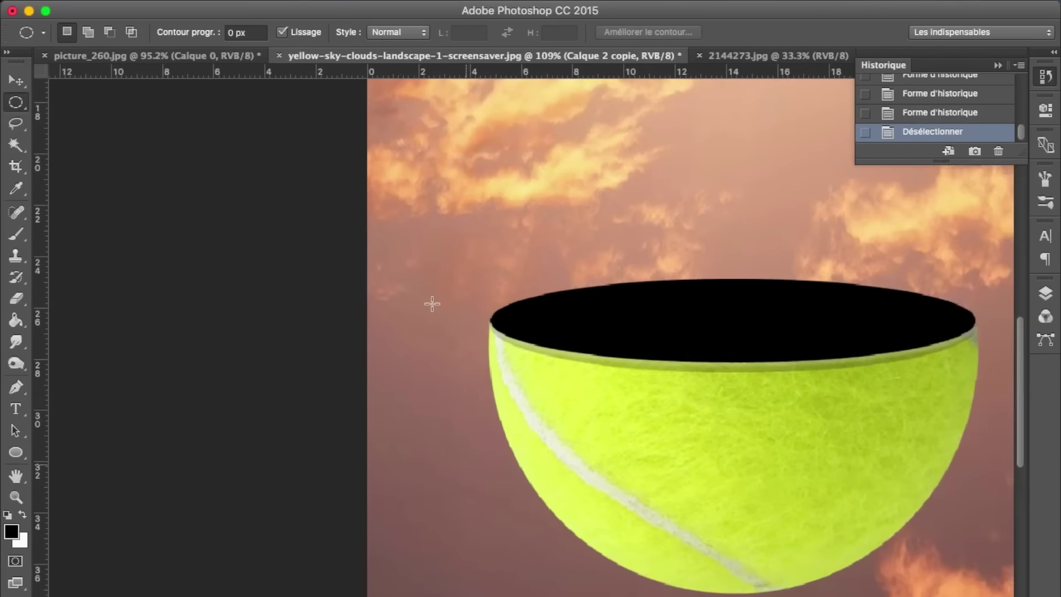
scroll(437, 303, "down", 3)
scroll(432, 303, "down", 3)
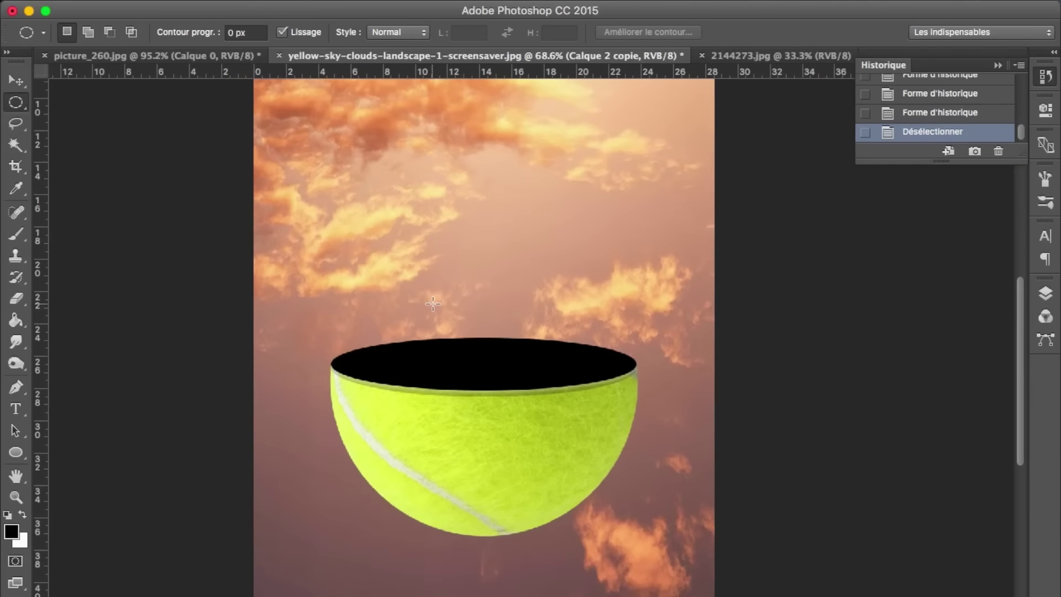
left_click(1045, 294)
key("v")
left_click(807, 378)
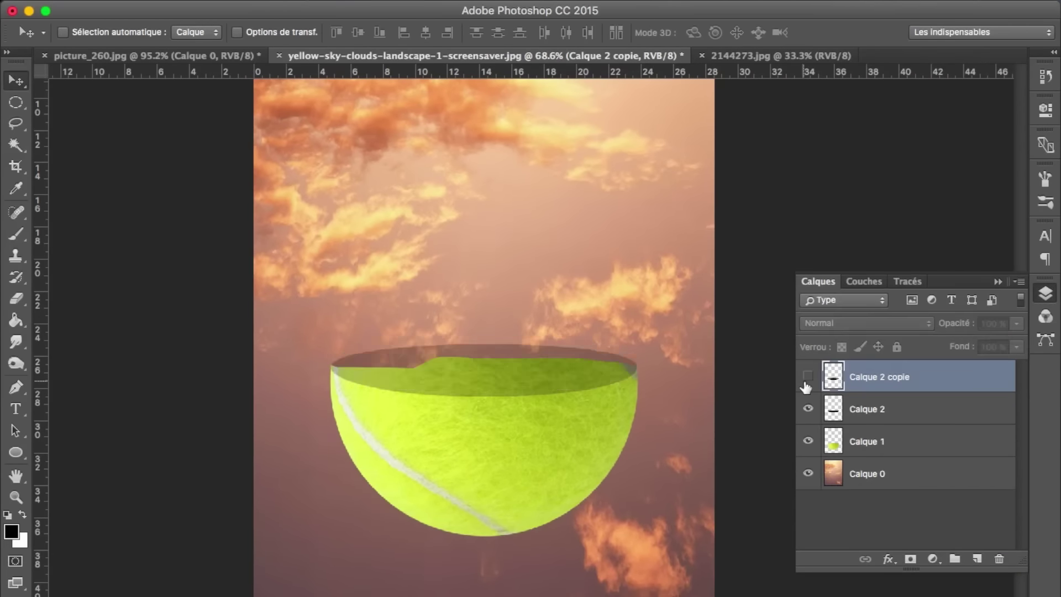
Free-transform the black ellipse, narrowing it slightly from its right side
key("ctrl+t")
scroll(639, 391, "up", 3)
scroll(644, 395, "up", 2)
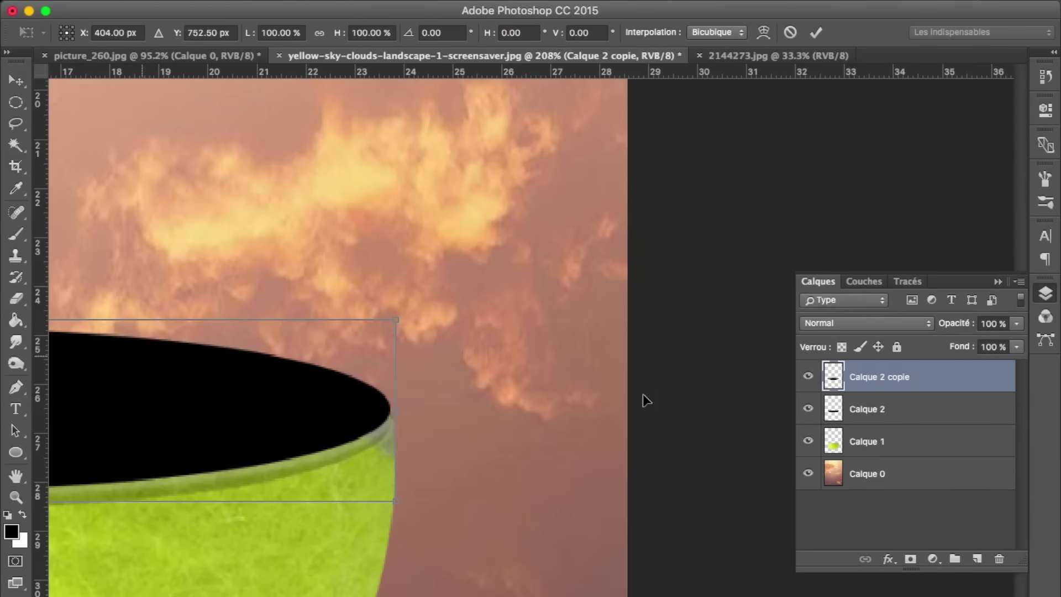
scroll(539, 360, "up", 3)
left_click_drag(195, 497, 192, 497)
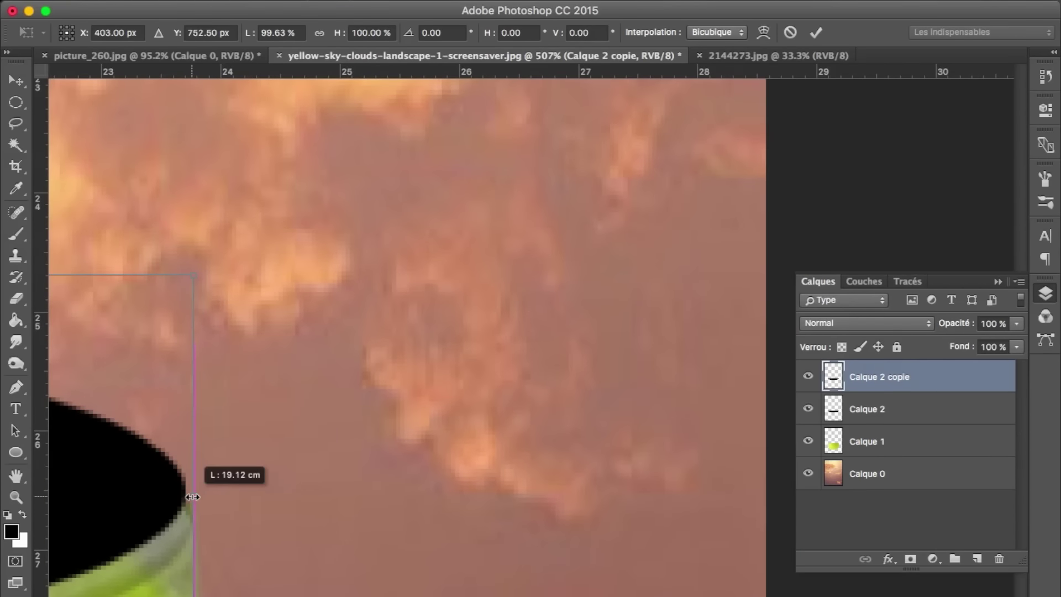
key("Return")
scroll(578, 365, "down", 2)
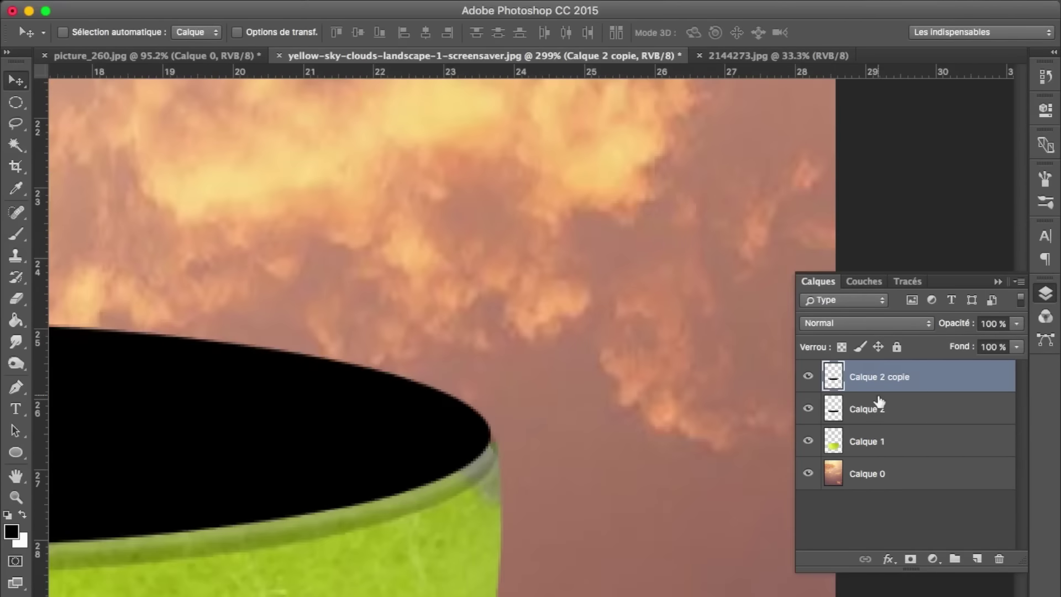
scroll(685, 446, "up", 2)
scroll(580, 399, "up", 1)
Set the Eraser brush size to 21 px
key("e")
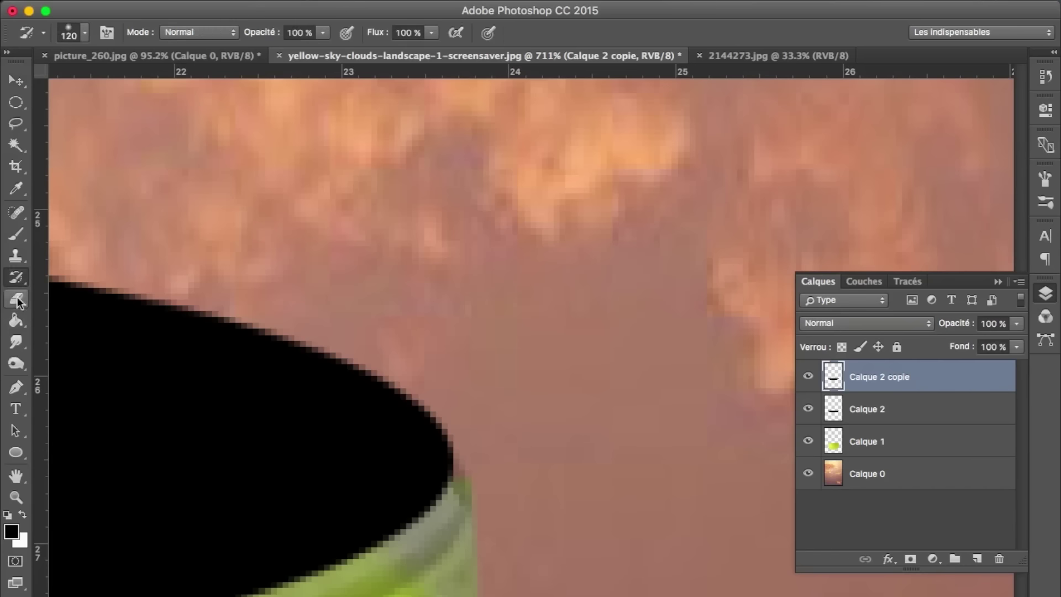
right_click(539, 436)
type("21")
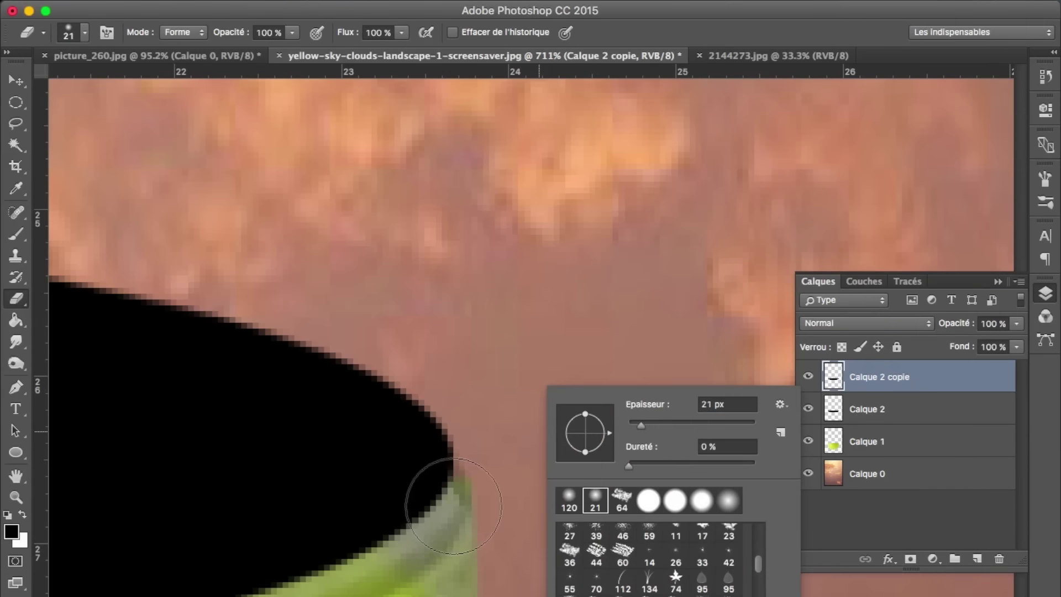
key("Return")
Lasso-outline the rough patch at the bowl's right rim end
scroll(531, 523, "down", 2)
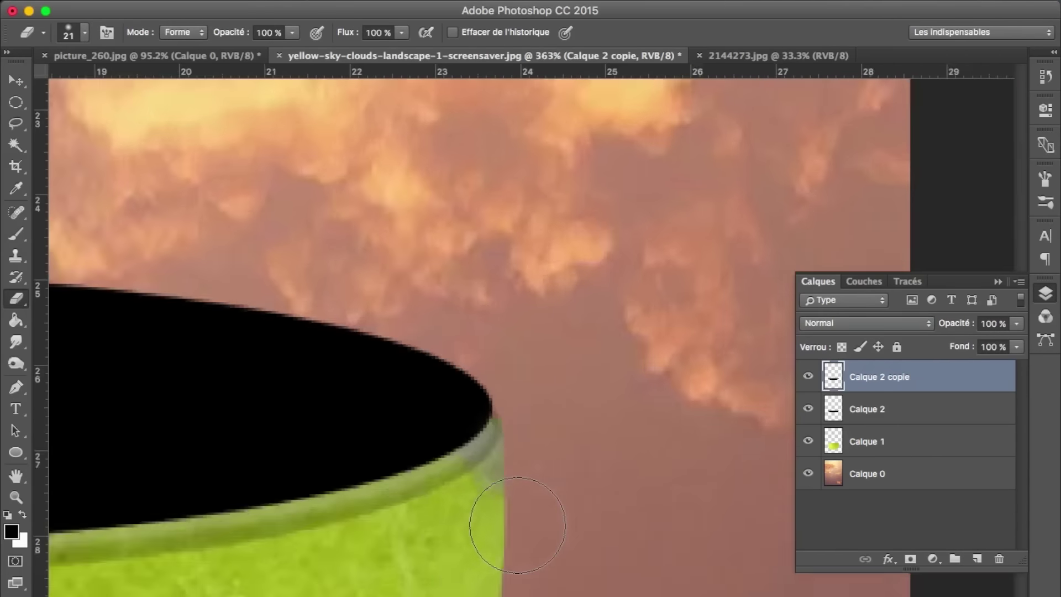
scroll(522, 524, "down", 1)
scroll(519, 525, "down", 1)
scroll(519, 525, "down", 2)
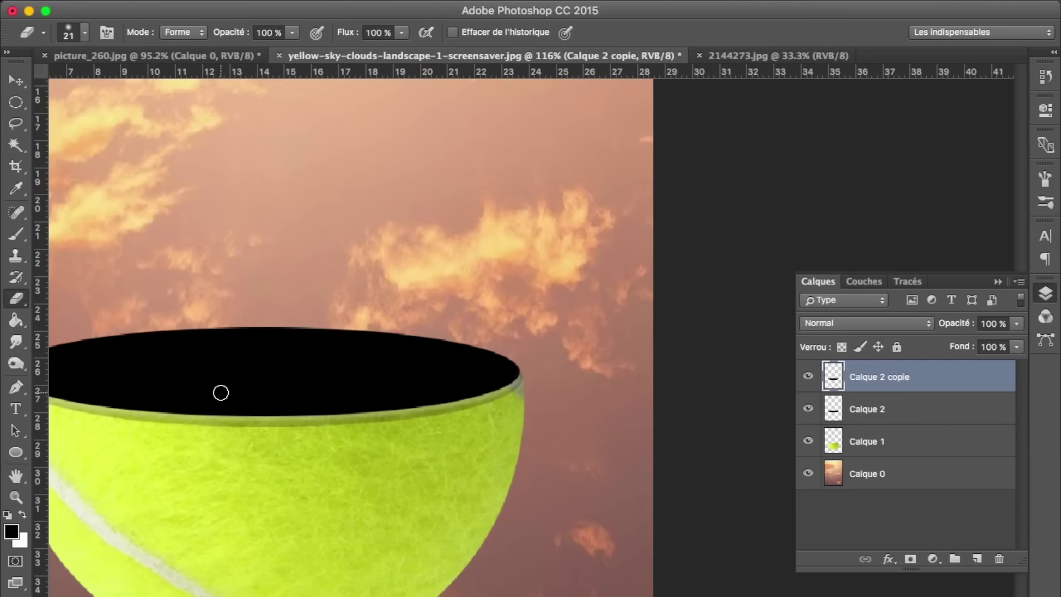
left_click(15, 125)
mouse_move(519, 367)
left_mouse_down()
mouse_move(467, 365)
mouse_move(528, 390)
left_mouse_up()
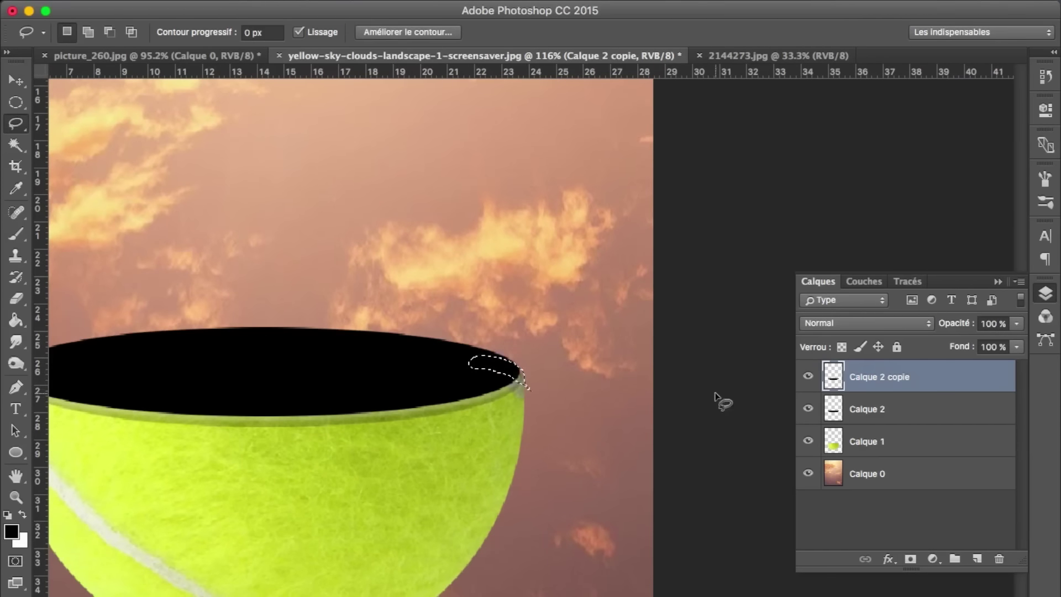
On Calque 1, clone-stamp sampled rim texture into the outlined patch
left_click(883, 442)
scroll(543, 446, "up", 5)
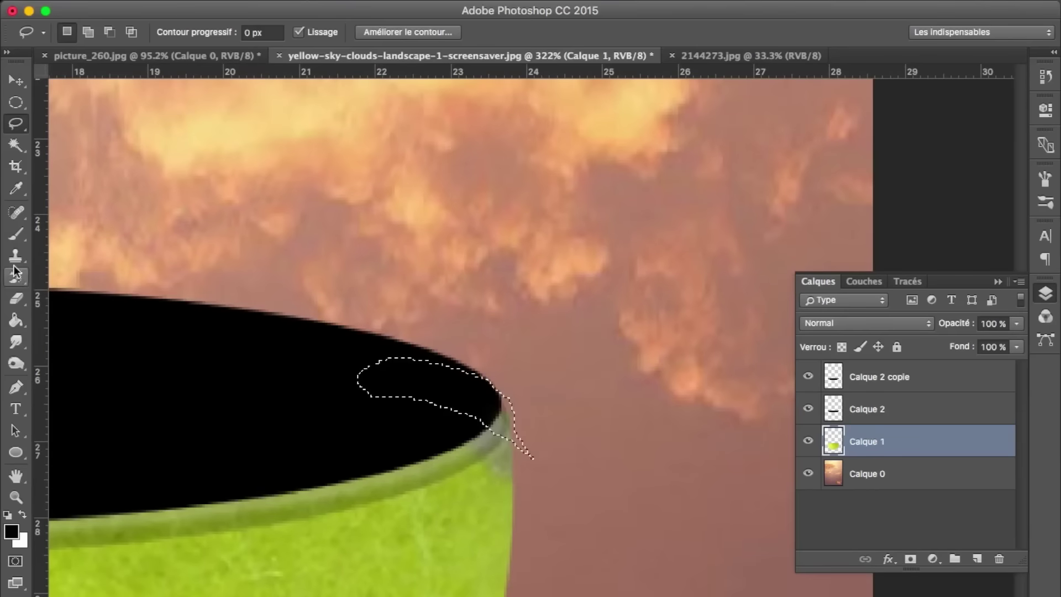
key("s")
left_click(517, 512, "alt")
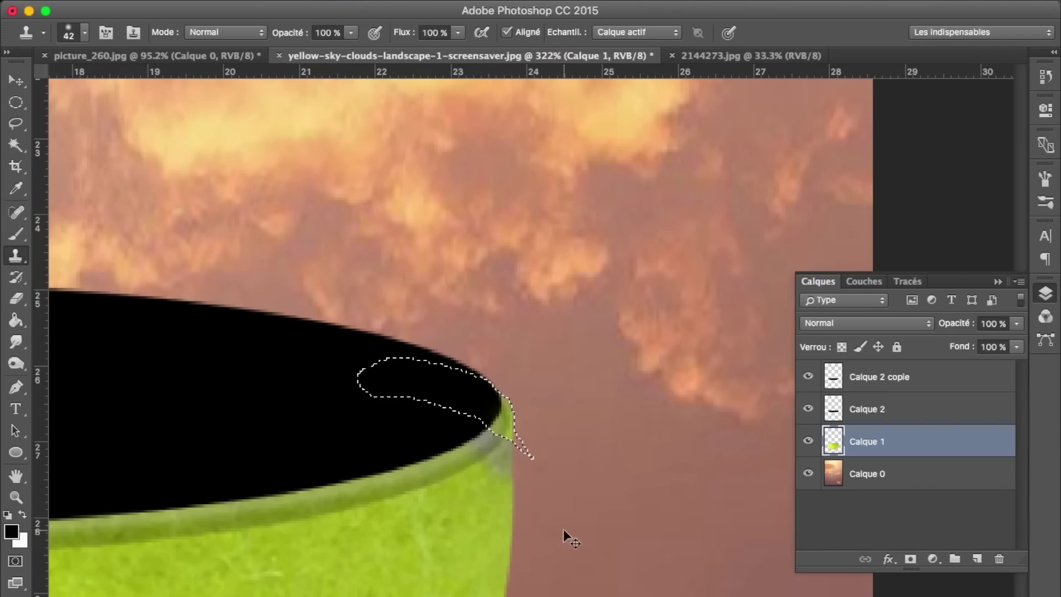
left_click_drag(493, 454, 503, 437)
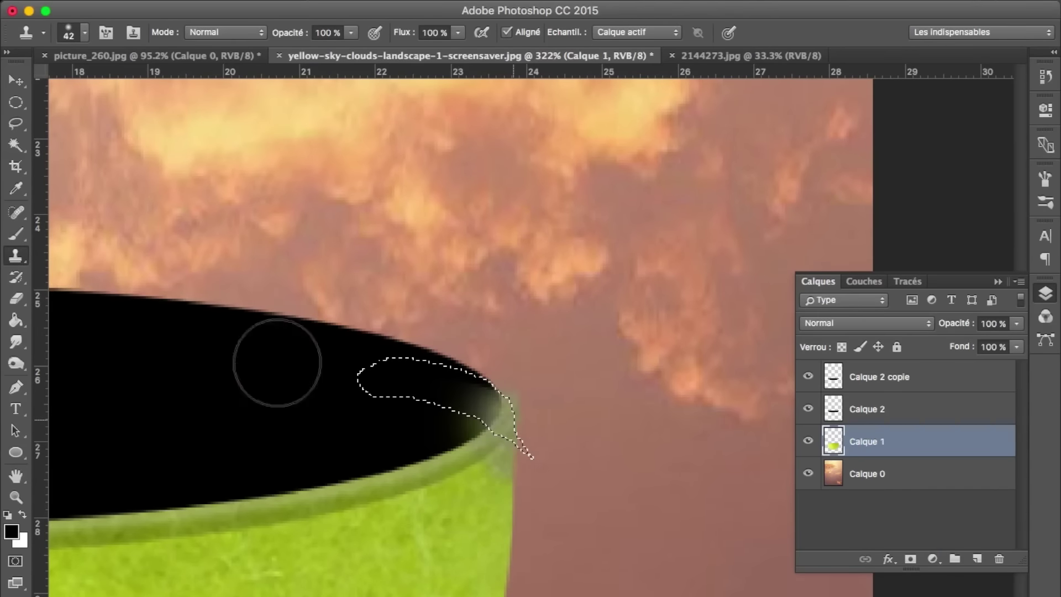
Clear the rim selection and fit the whole image on screen
left_click(16, 101)
left_click(568, 457)
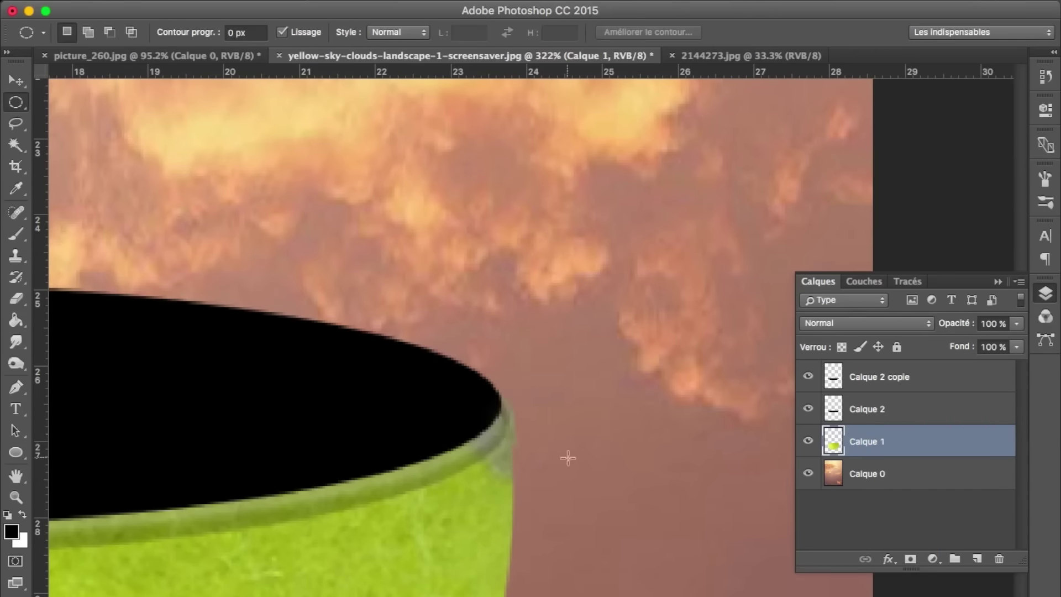
left_click(16, 124)
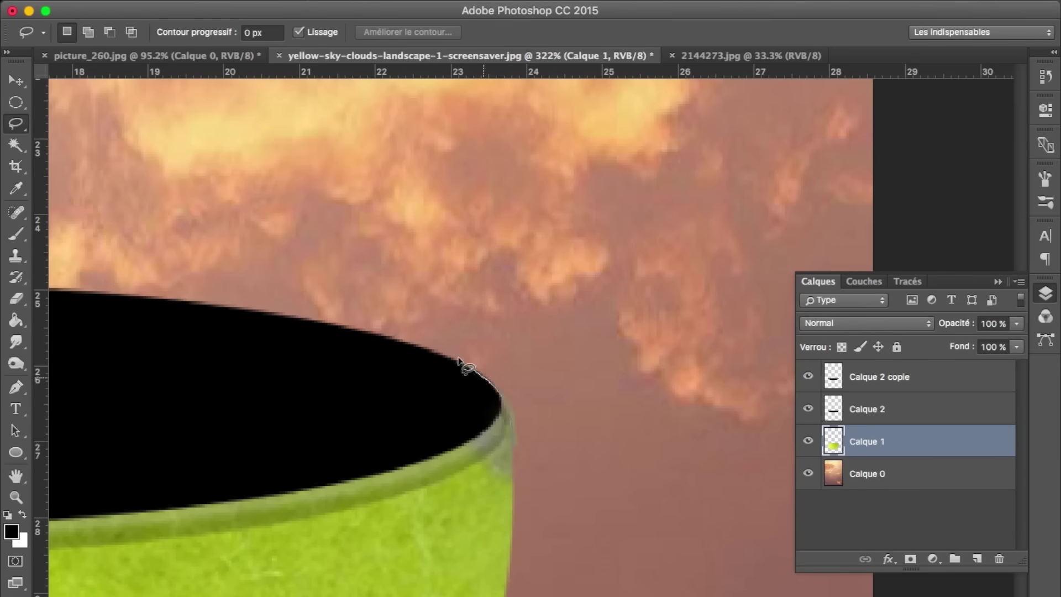
left_click_drag(608, 544, 608, 544)
key("ctrl+d")
key("ctrl+0")
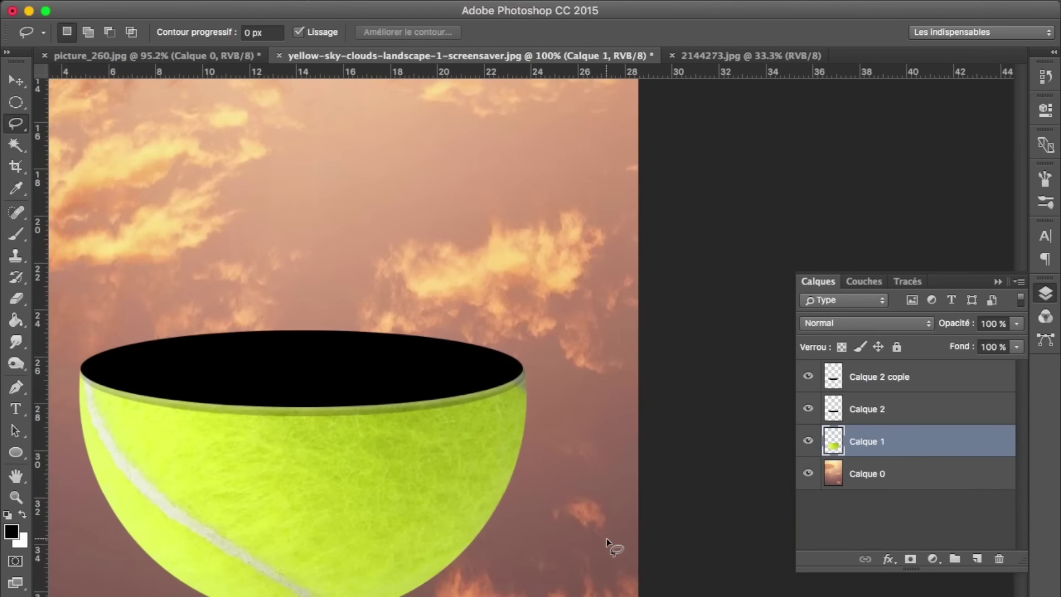
scroll(606, 539, "up", 5)
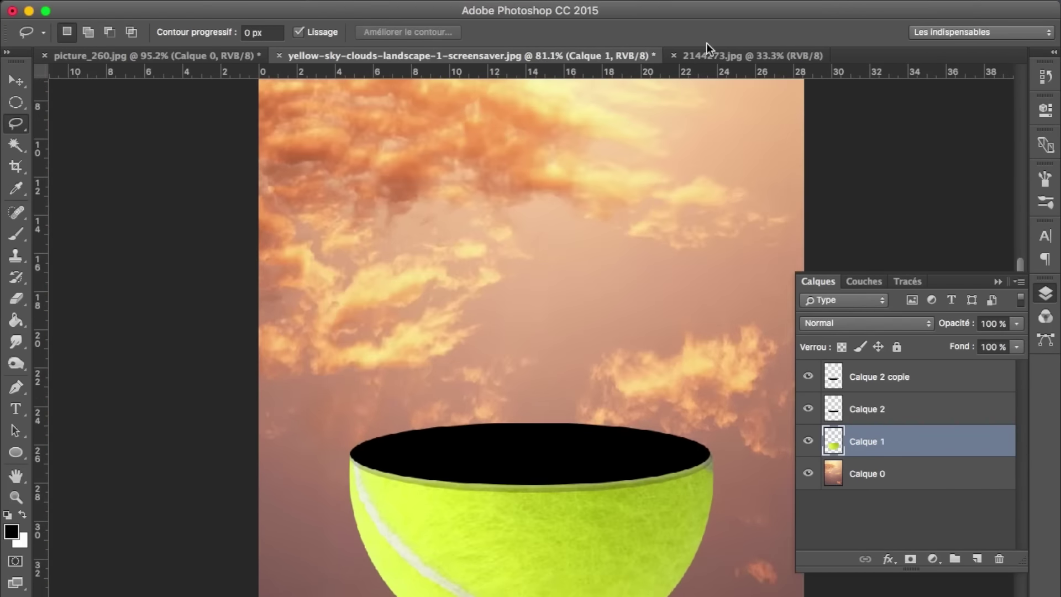
Drag the stadium photo 2144273.jpg into the sky composition
left_click(715, 55)
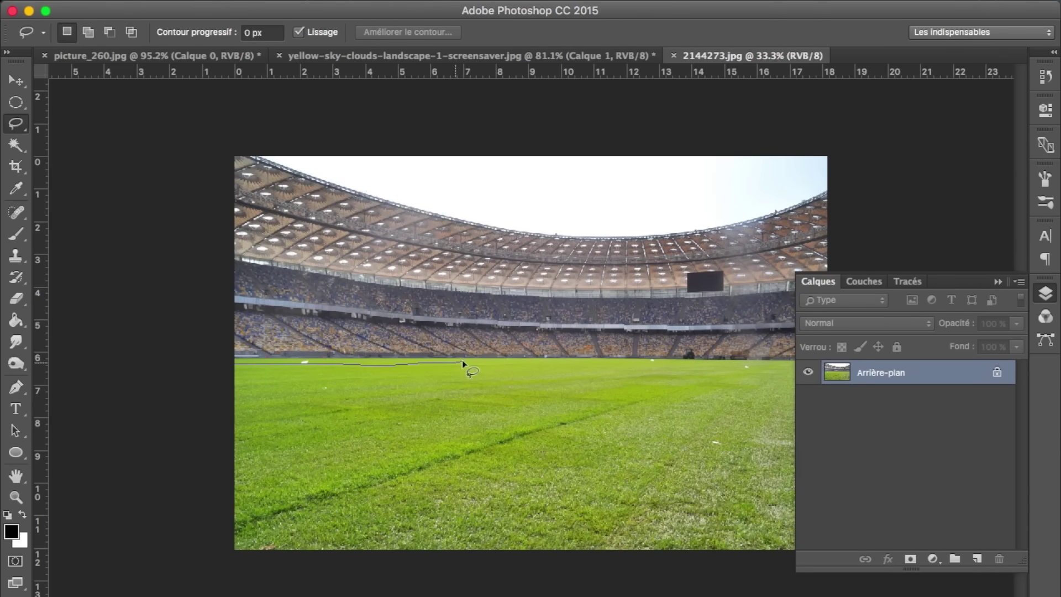
left_click_drag(621, 362, 743, 381)
left_click_drag(513, 391, 482, 403)
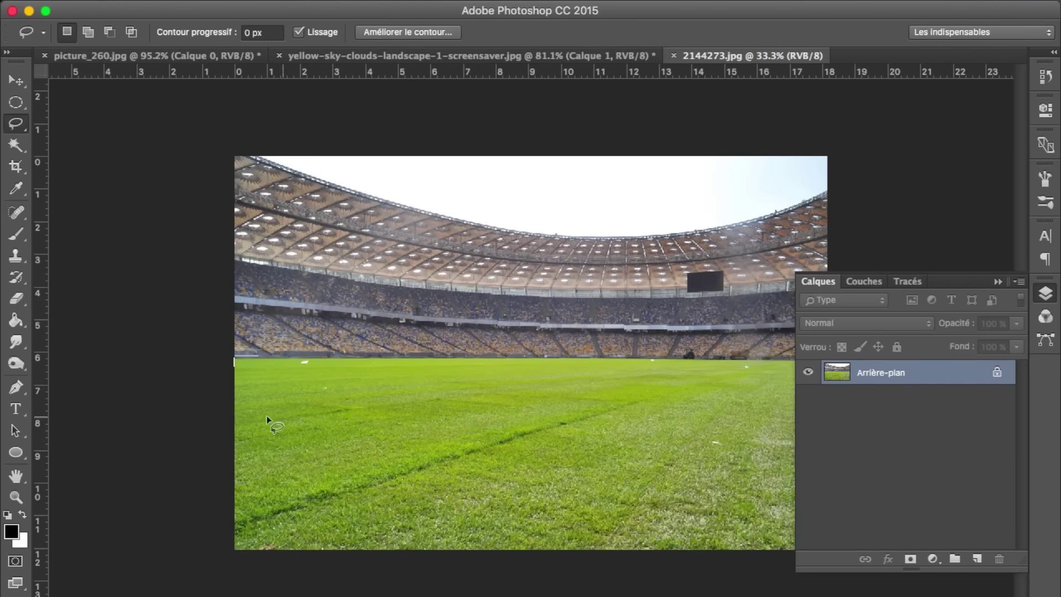
left_click(655, 230)
key("v")
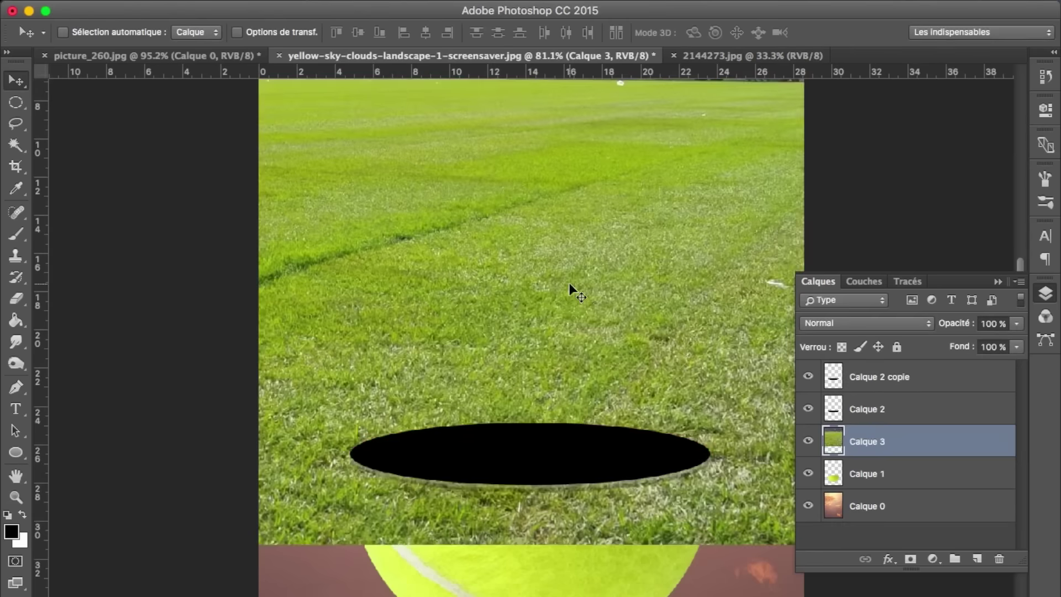
left_click_drag(573, 62, 572, 347)
Scale the stadium layer to 40% and position its grass over the bowl's top
key("ctrl+t")
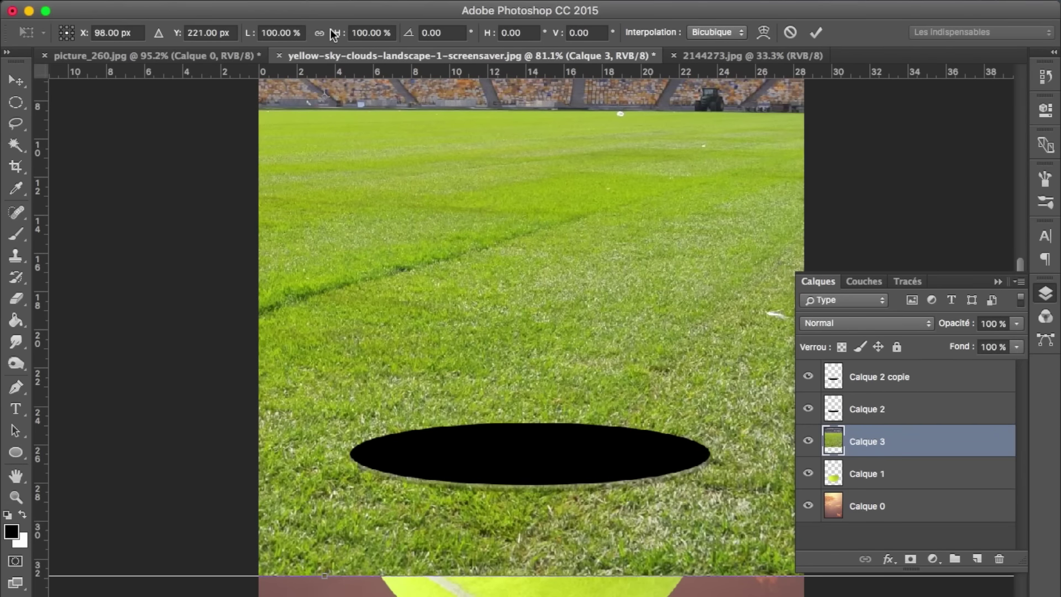
left_click(341, 37)
type("40")
key("Return")
left_click_drag(505, 310, 573, 442)
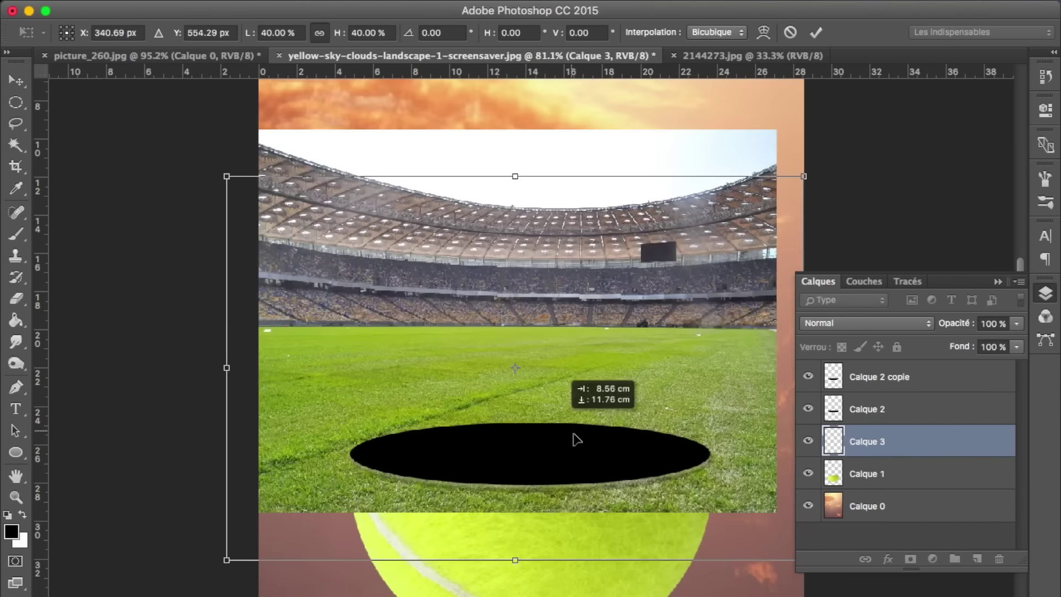
key("Return")
Move the stadium layer to the top of the stack and clip it to the black ellipse
left_click_drag(867, 441, 863, 381)
left_click(885, 393, "alt")
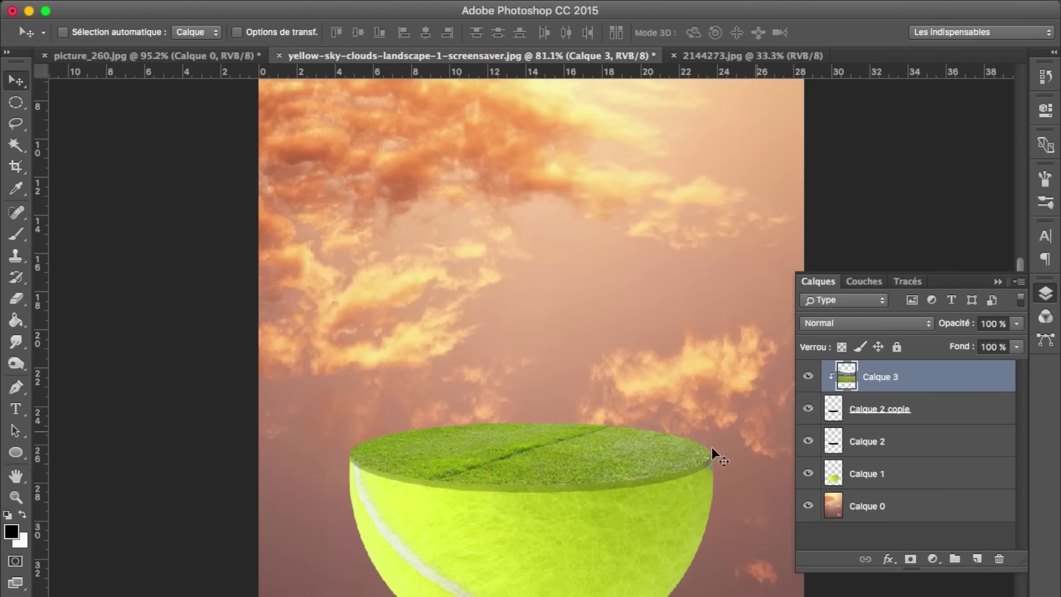
scroll(625, 490, "down", 3)
scroll(622, 489, "up", 3)
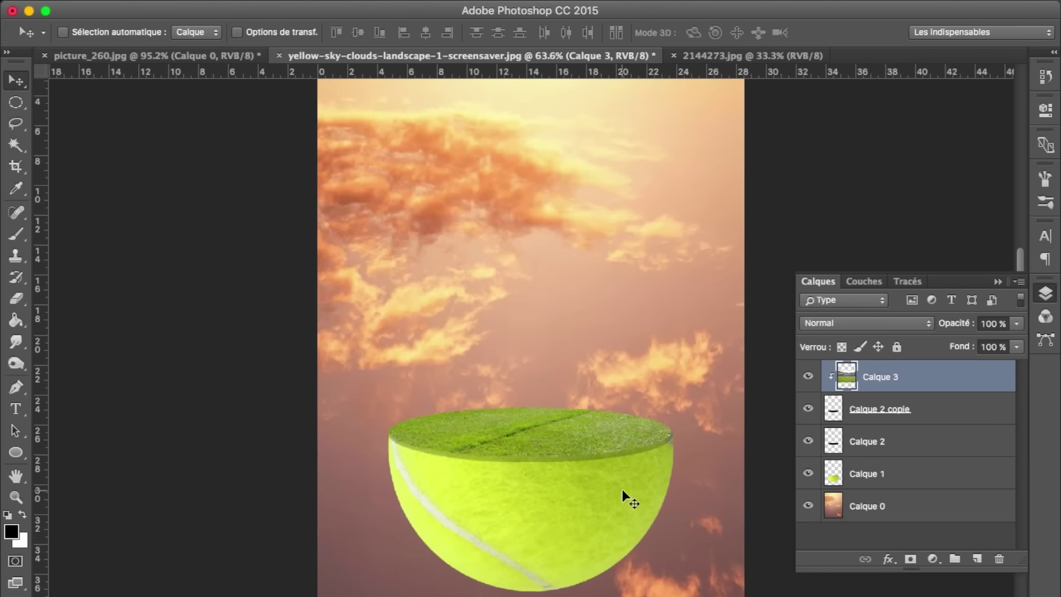
scroll(623, 490, "up", 4)
Apply a Flou gaussien blur to Calque 2 and add a new empty layer
left_click(889, 446)
left_click(469, 0)
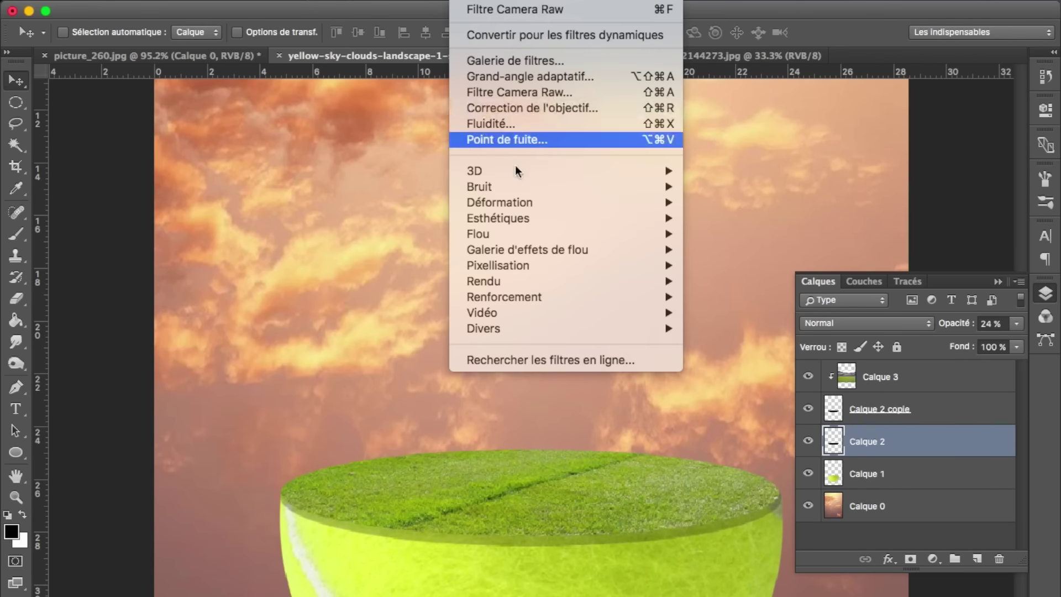
left_click(752, 312)
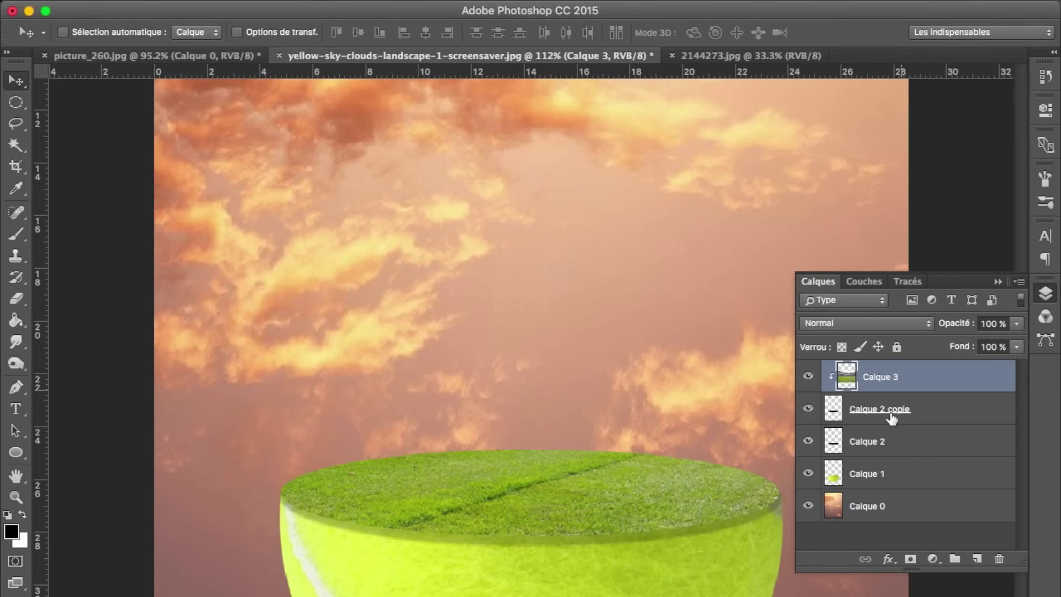
left_click(977, 560)
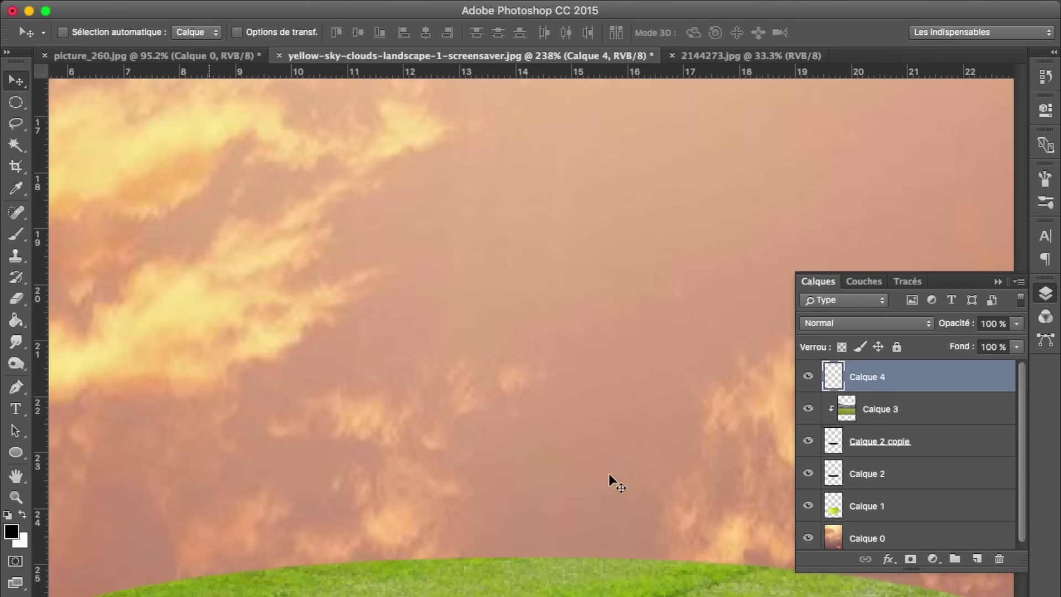
Draw a Pen path from the grass top's left edge curving along its oval outline to the right
scroll(608, 473, "up", 5)
scroll(217, 383, "down", 3)
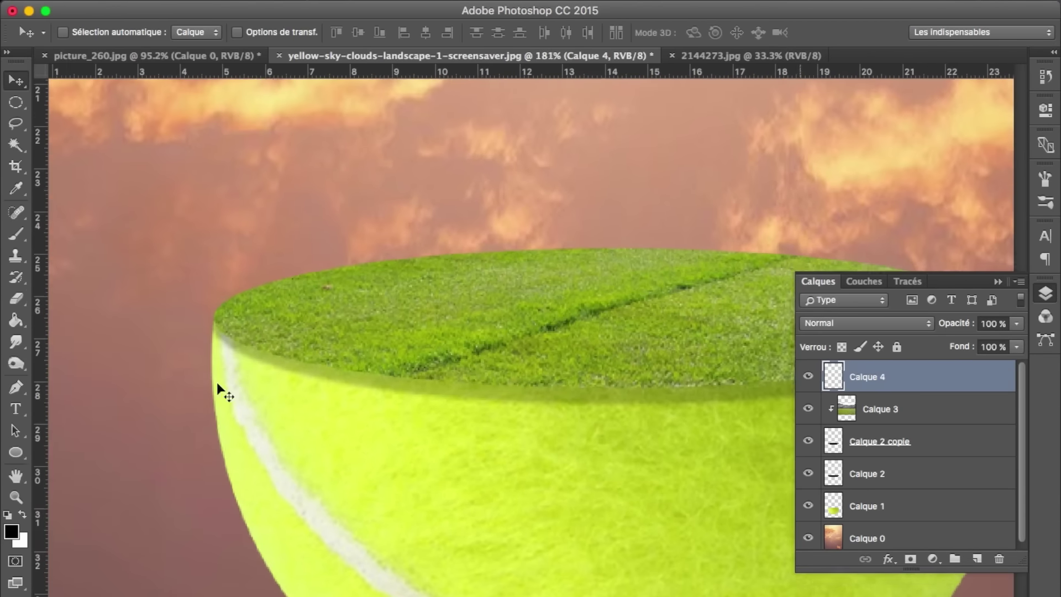
key("p")
left_click(224, 324)
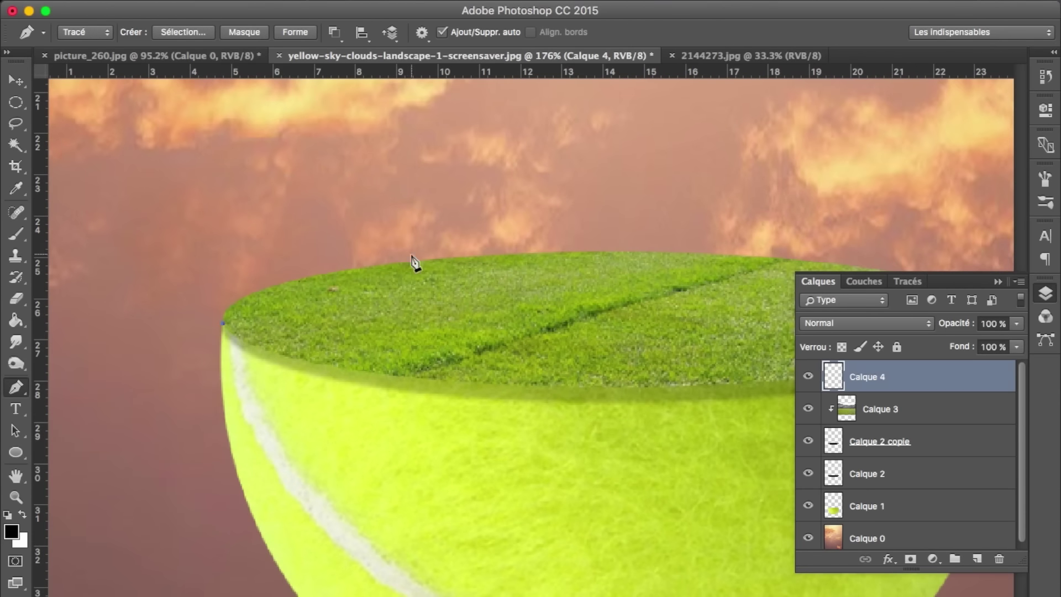
left_click_drag(597, 242, 1005, 234)
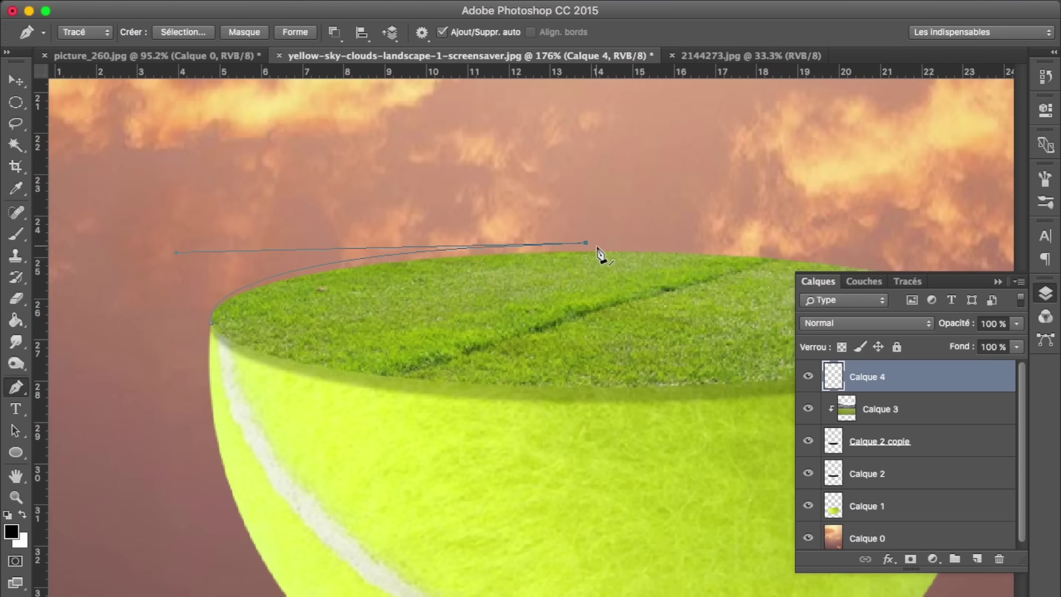
scroll(608, 260, "right", 5)
left_click_drag(726, 321, 735, 398)
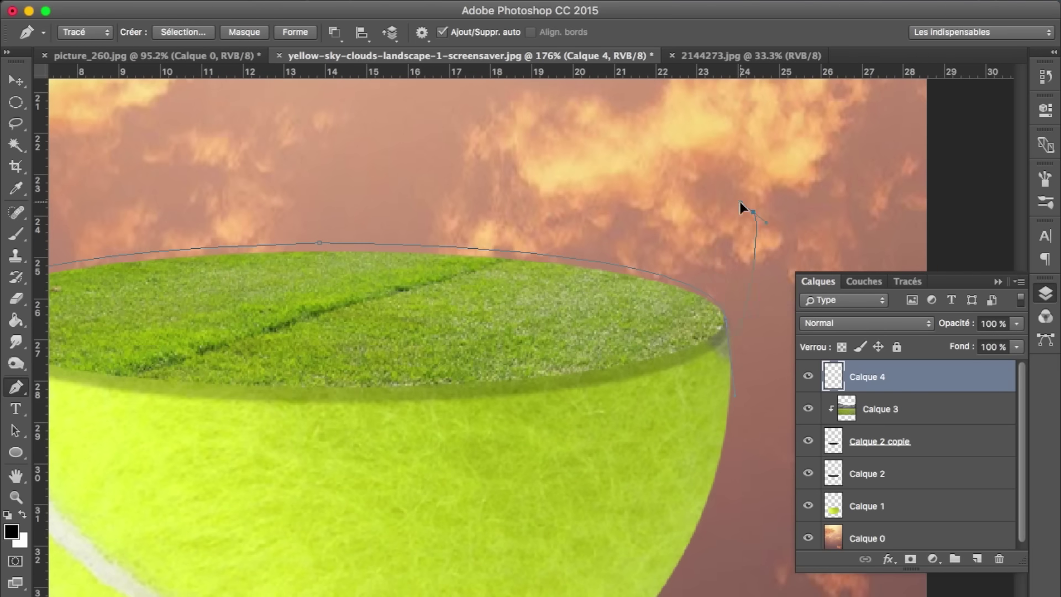
scroll(640, 184, "left", 7)
scroll(646, 281, "right", 5)
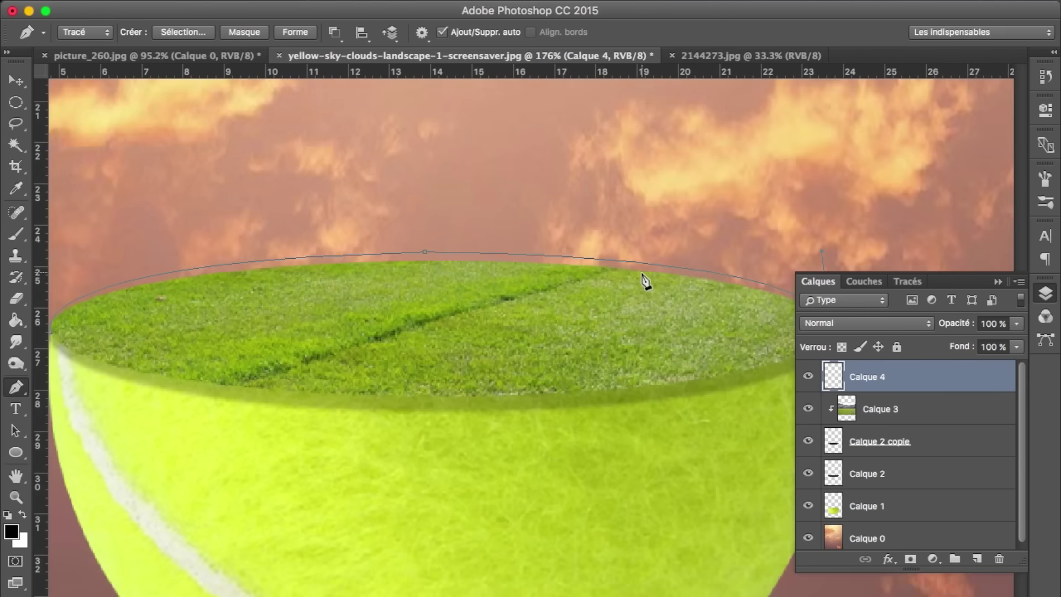
scroll(55, 342, "down", 5)
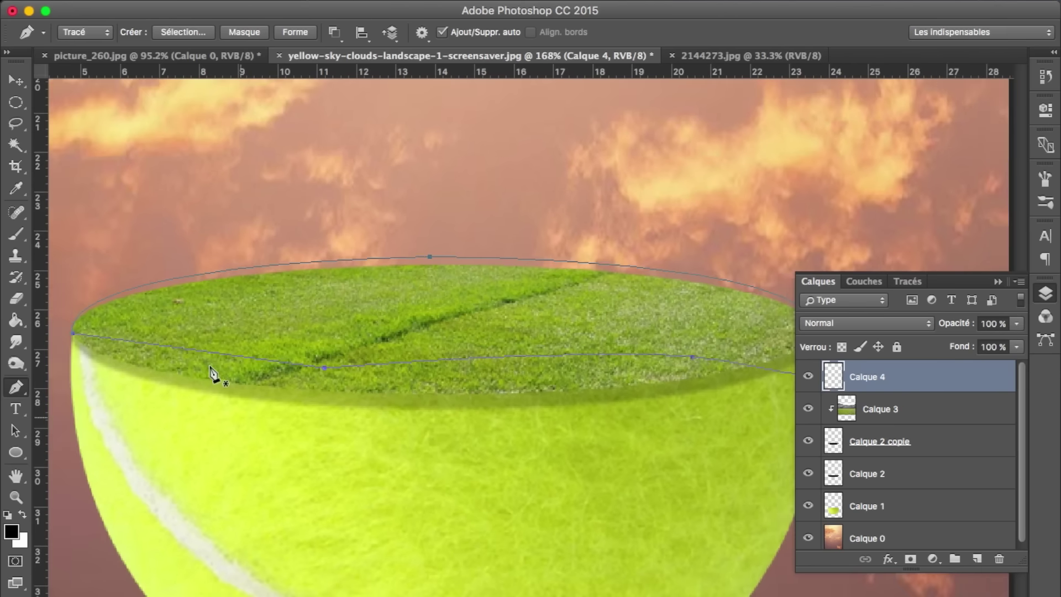
left_click(886, 509)
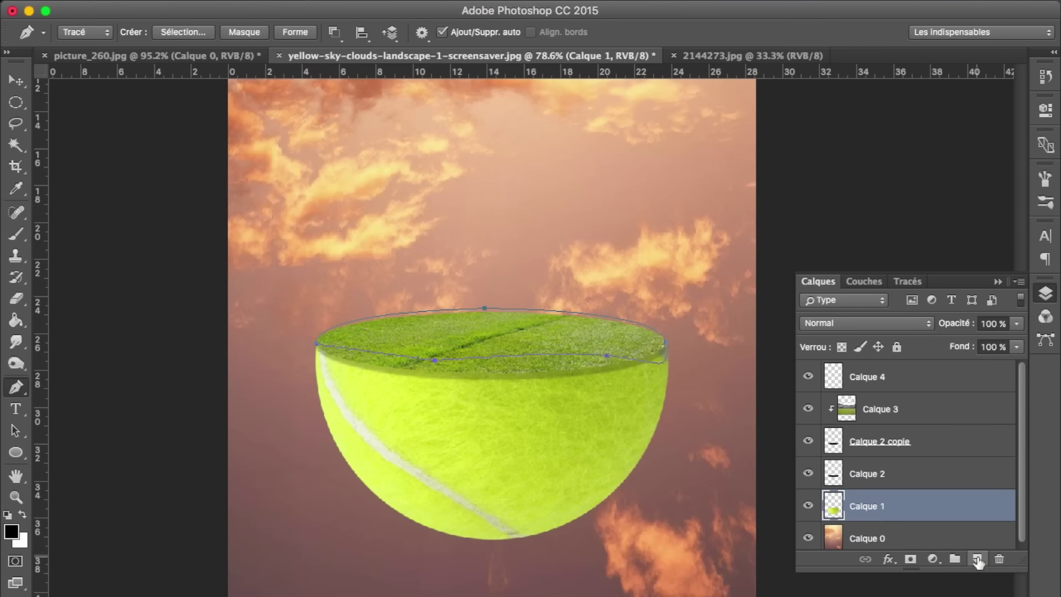
On a new layer, convert the grass-top pen path into a selection
left_click(977, 559)
right_click(352, 328)
left_click(422, 416)
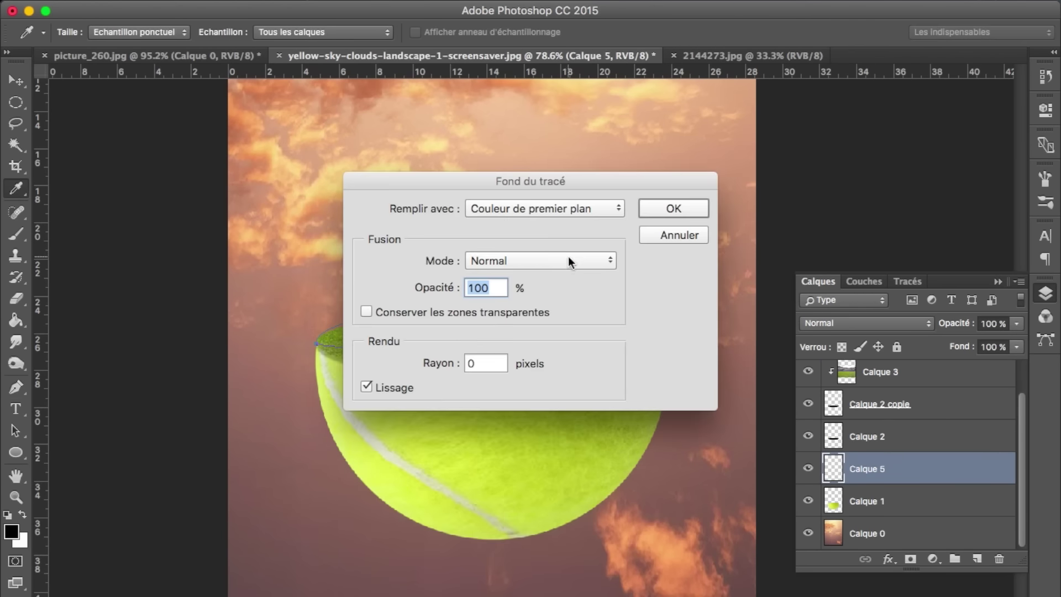
key("Return")
key("cmd+z")
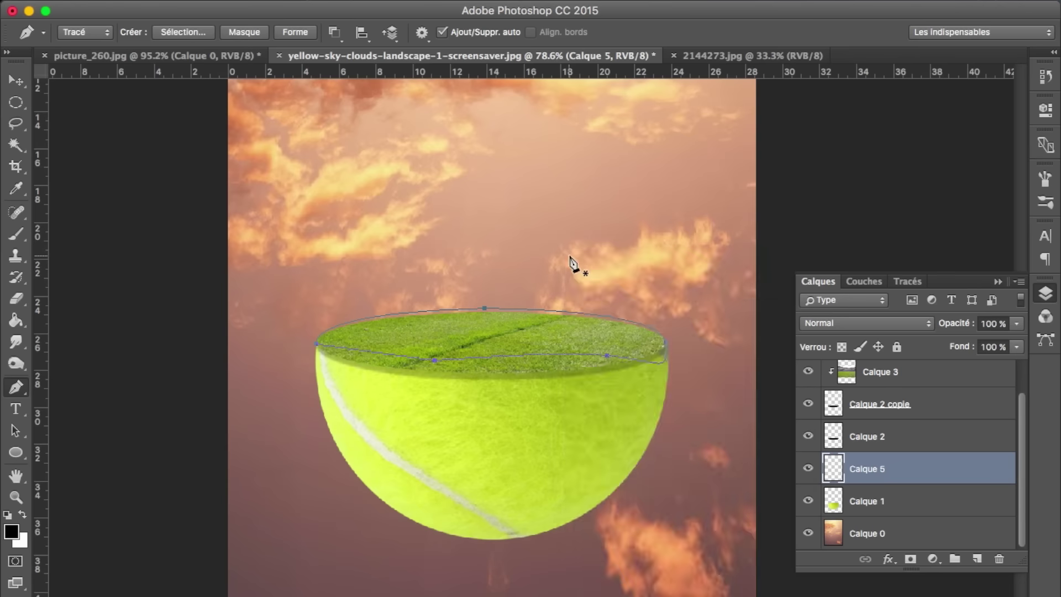
right_click(570, 256)
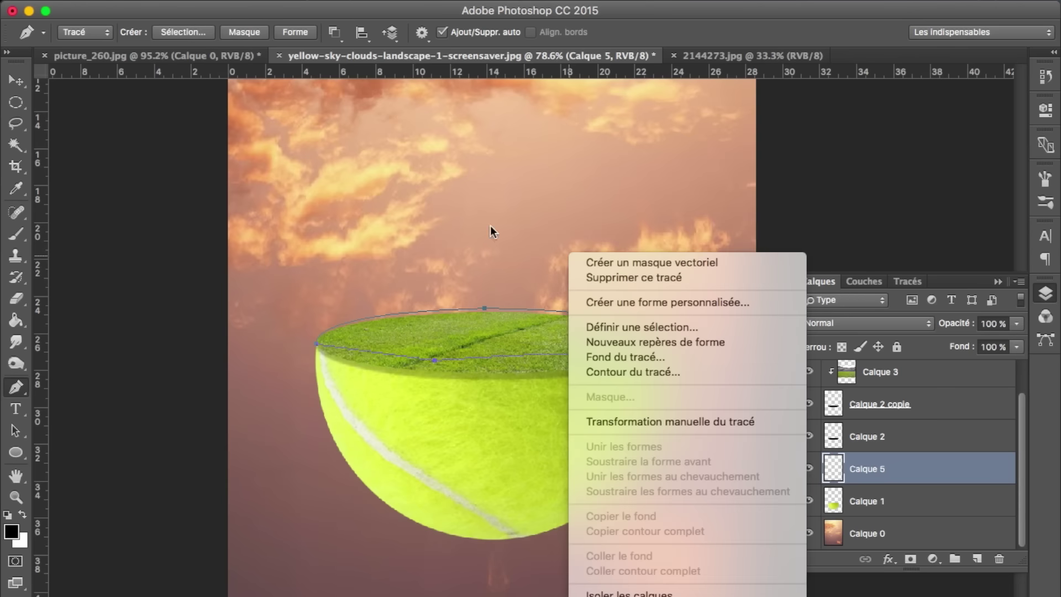
left_click(642, 327)
key("Return")
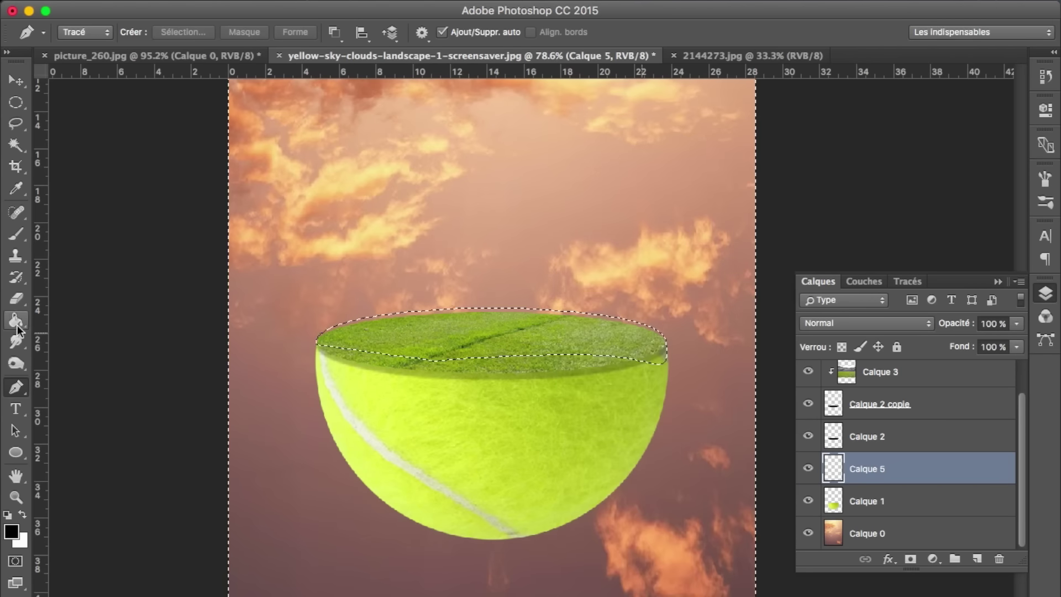
Fill the grass-top selection with black using the Paint Bucket, then deselect
left_click(17, 330)
left_click(528, 336)
key("cmd+z")
key("m")
right_click(458, 169)
key("Escape")
key("g")
left_click(496, 354)
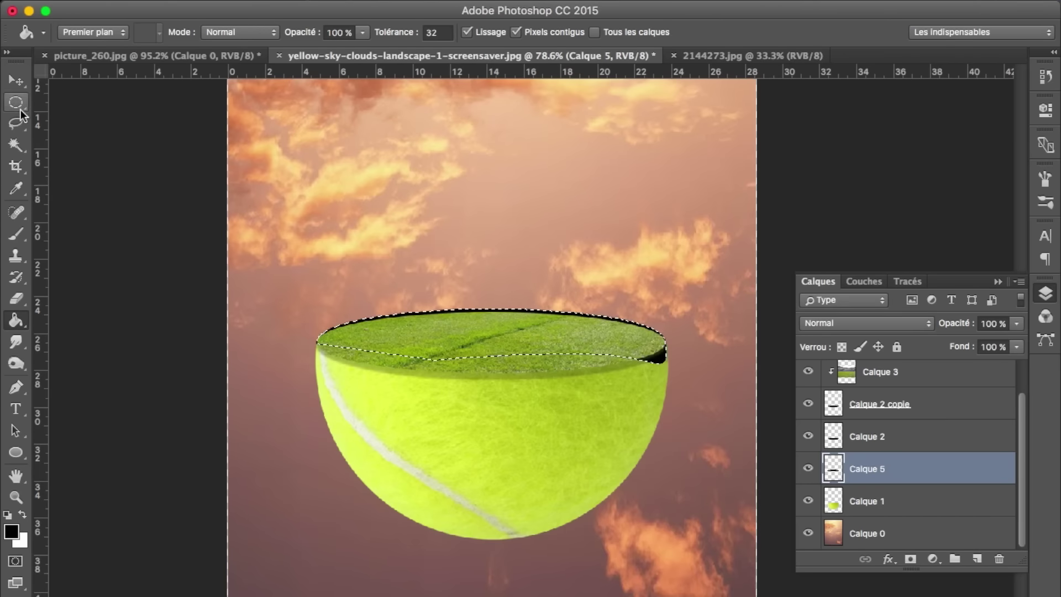
left_click(17, 122)
key("cmd+d")
Soften the Eraser brush hardness and zoom out to see the whole bowl
key("e")
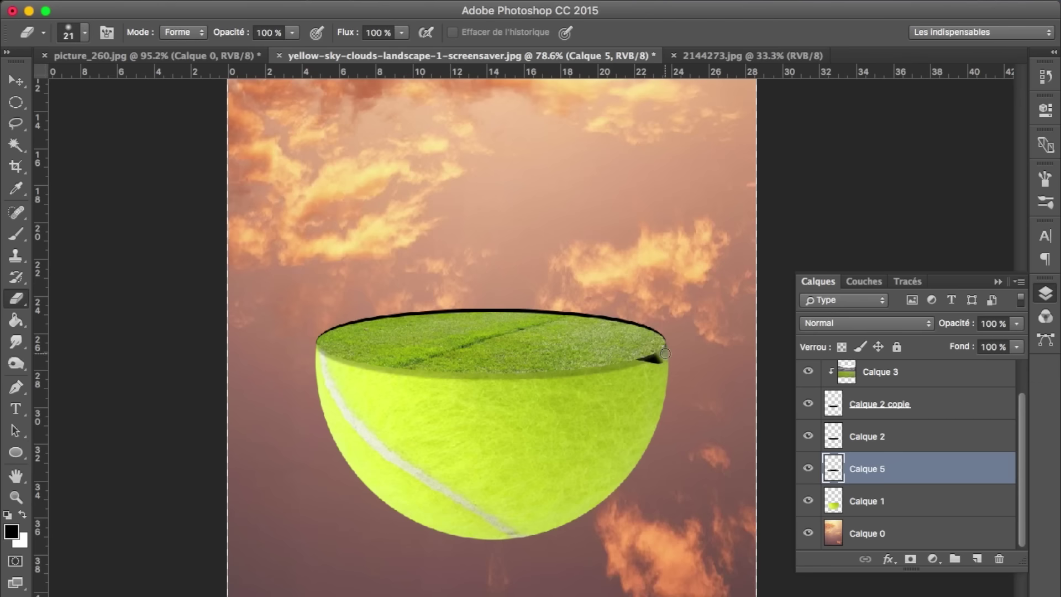
right_click(665, 354)
left_click_drag(805, 422, 884, 437)
key("Return")
scroll(633, 376, "up", 5)
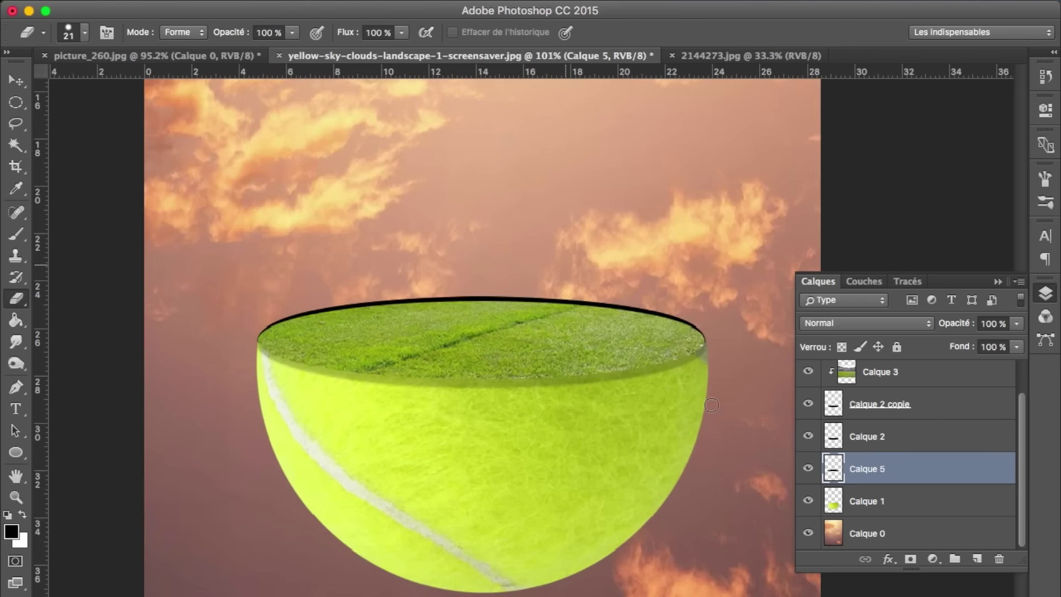
key("alt+bracketleft")
scroll(619, 458, "down", 5)
Copy a rectangular strip of ball felt below the grass onto its own layer above Calque 5
left_click(16, 103)
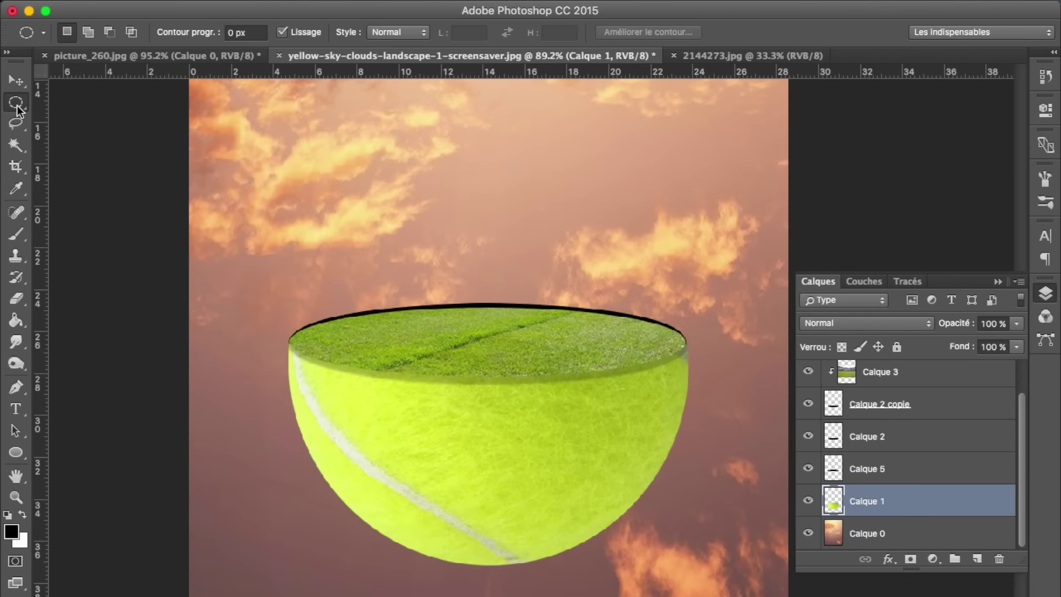
left_click(72, 98)
mouse_move(318, 405)
left_mouse_down()
mouse_move(505, 498)
mouse_move(659, 449)
left_mouse_up()
key("ctrl+j")
key("v")
left_click_drag(868, 469, 890, 432)
Clip the strip layer Calque 6 to Calque 5 and stretch it to cover the whole rim
right_click(890, 452)
key("Escape")
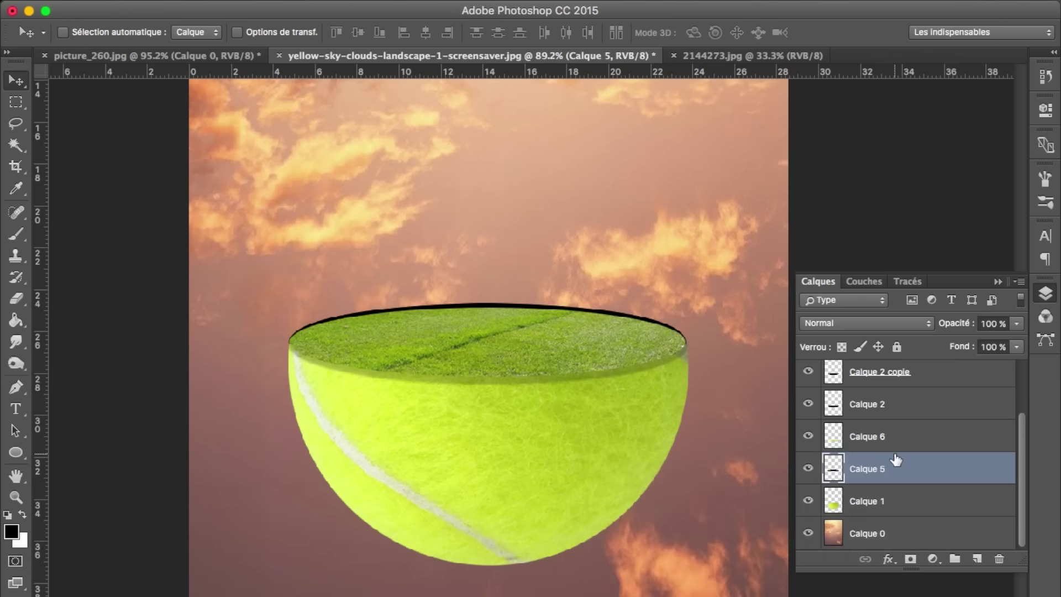
left_click(896, 453, "alt")
left_click(868, 442)
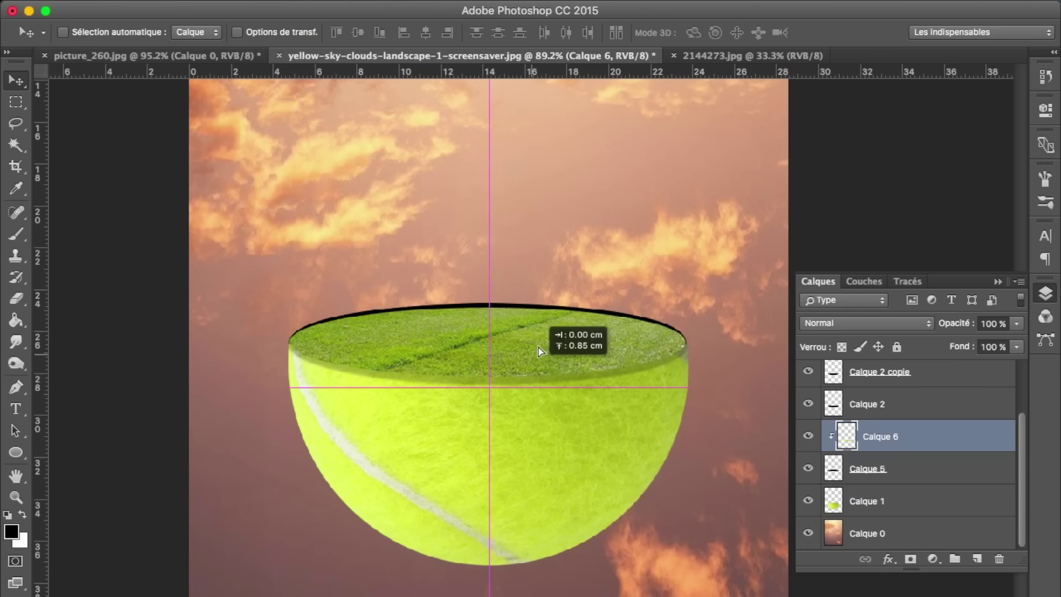
left_click_drag(539, 349, 539, 322)
key("ctrl+t")
left_click_drag(337, 34, 423, 134)
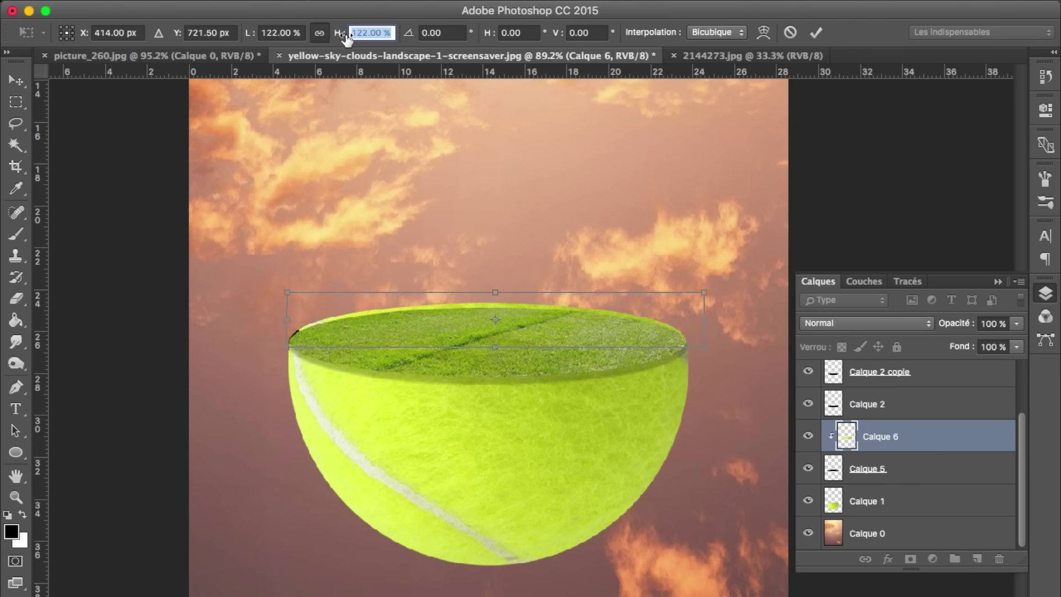
key("Return")
Brush shadows along the upper rim on a new clipped layer at about 53% opacity
scroll(562, 454, "up", 2)
scroll(561, 455, "up", 2)
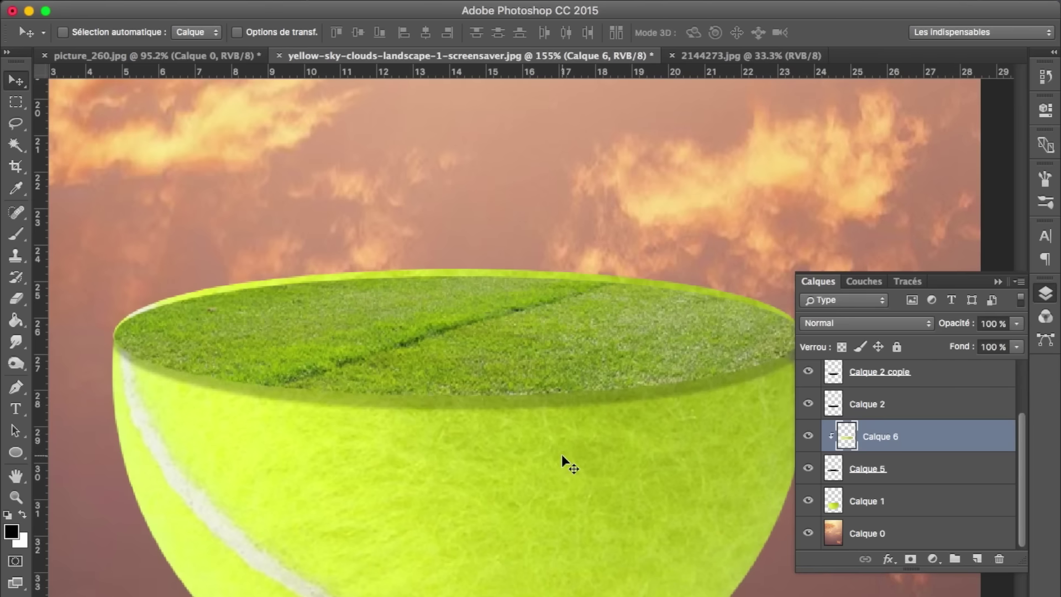
left_click(977, 558)
left_click(15, 234)
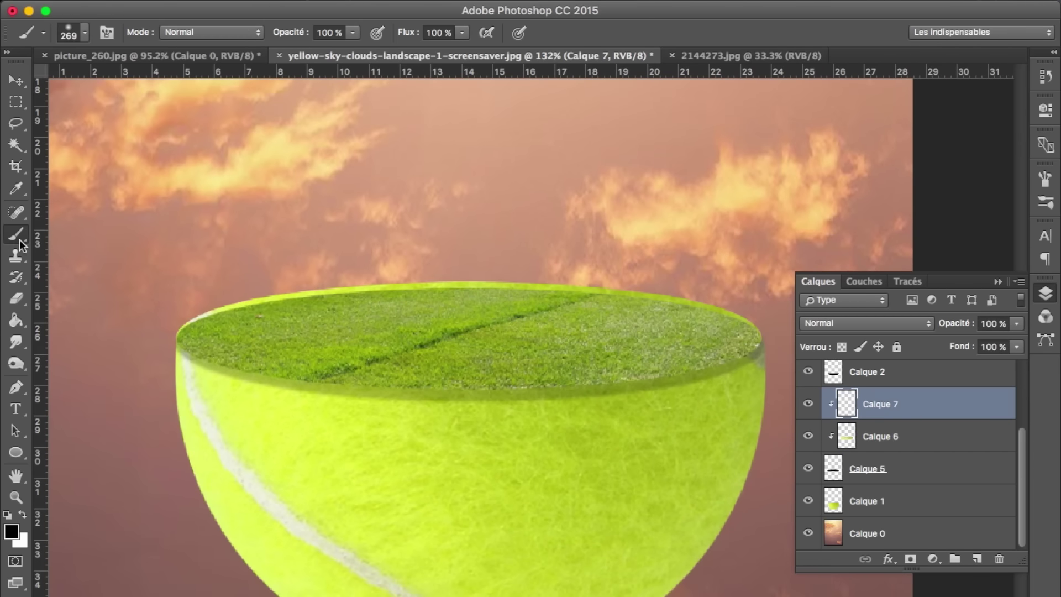
left_click_drag(188, 310, 238, 288)
left_click_drag(473, 359, 734, 308)
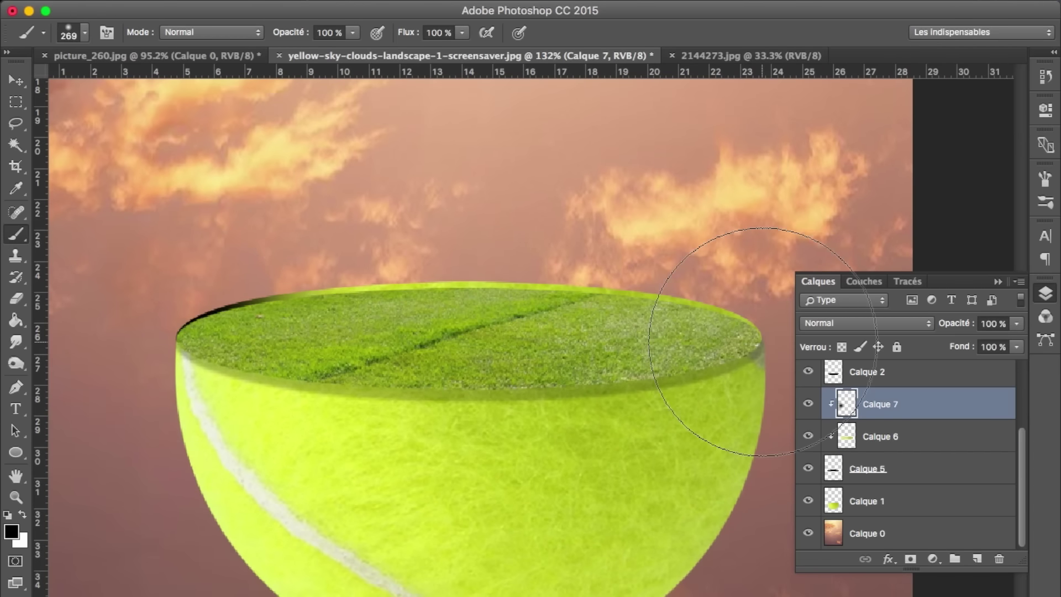
left_click_drag(973, 329, 935, 330)
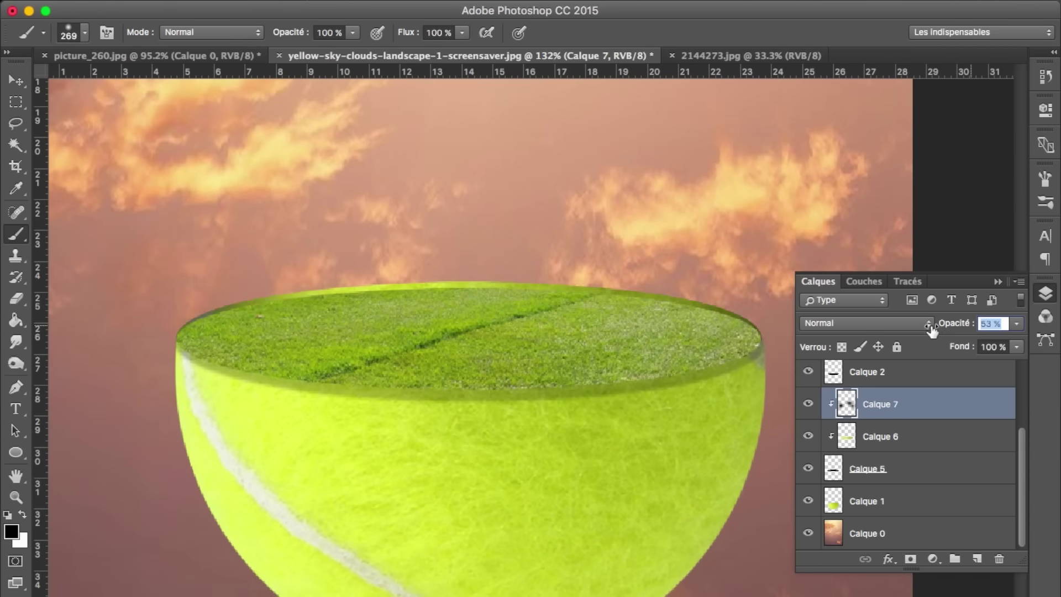
Darken the strip layer Calque 6 with Levels, shifting its shadows and midtones
left_click(879, 443)
key("ctrl+l")
left_click_drag(718, 310, 785, 310)
left_click_drag(855, 310, 870, 307)
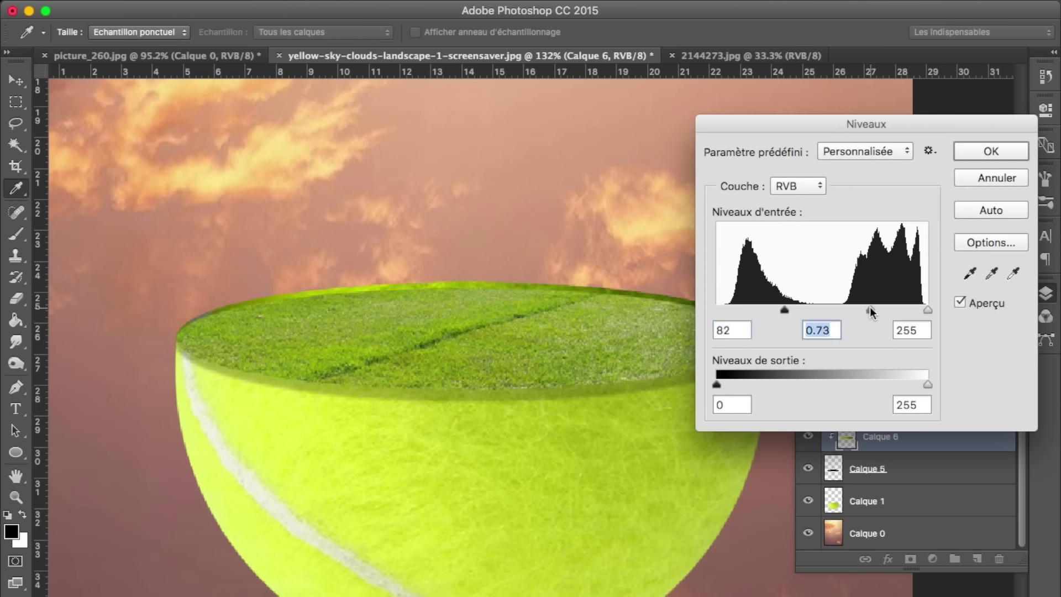
key("Return")
key("b")
left_click(901, 469)
left_click_drag(899, 497, 976, 569)
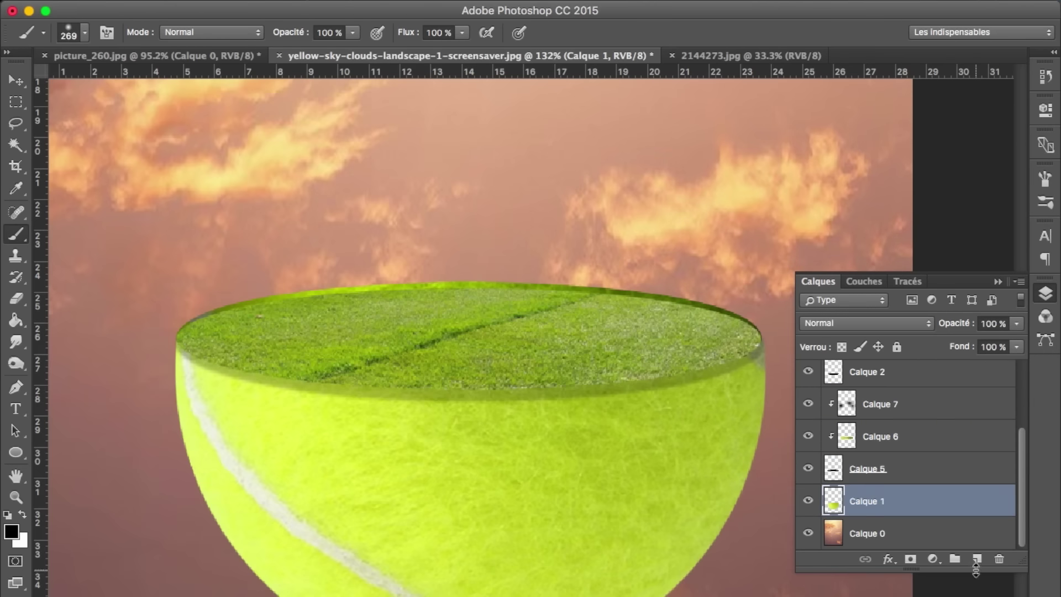
Paint a black shadow down the ball's right side on a clipped layer at 32% opacity
left_click(976, 559)
key("ctrl+alt+g")
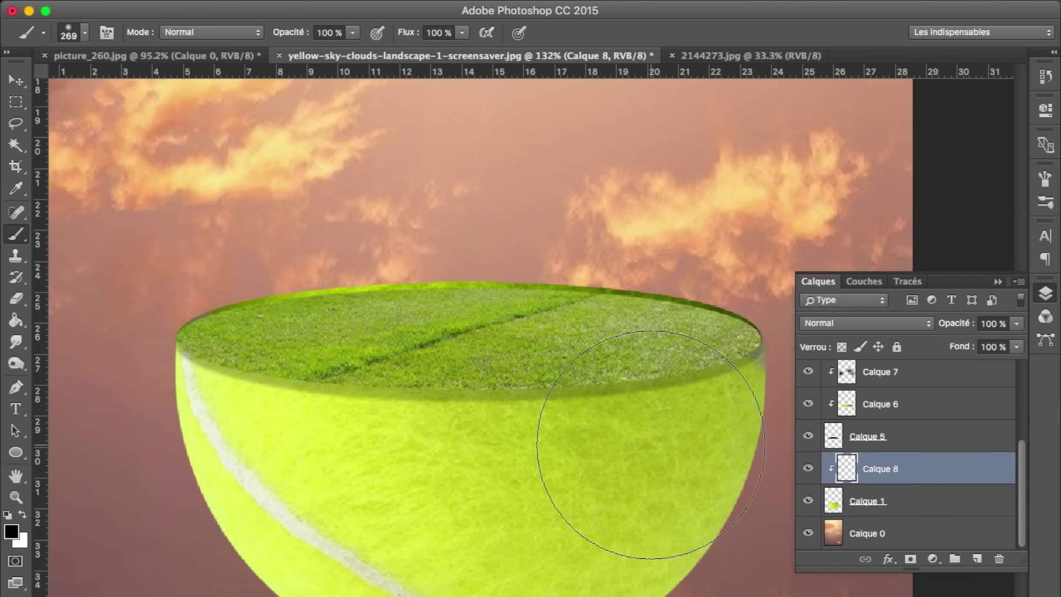
key("ctrl+minus")
key("ctrl+minus")
left_click_drag(713, 354, 609, 553)
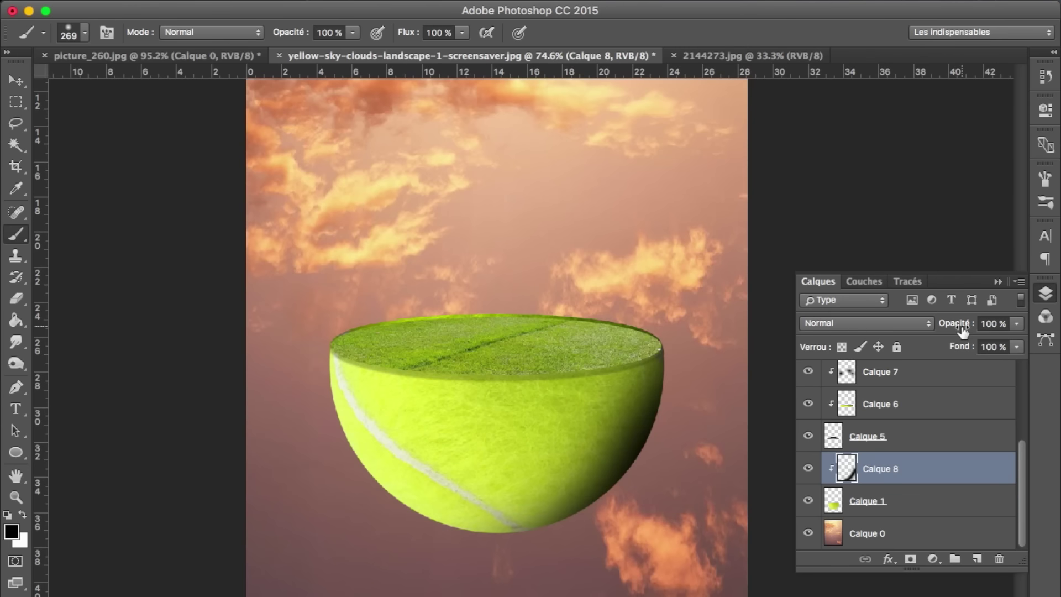
left_click_drag(960, 329, 930, 328)
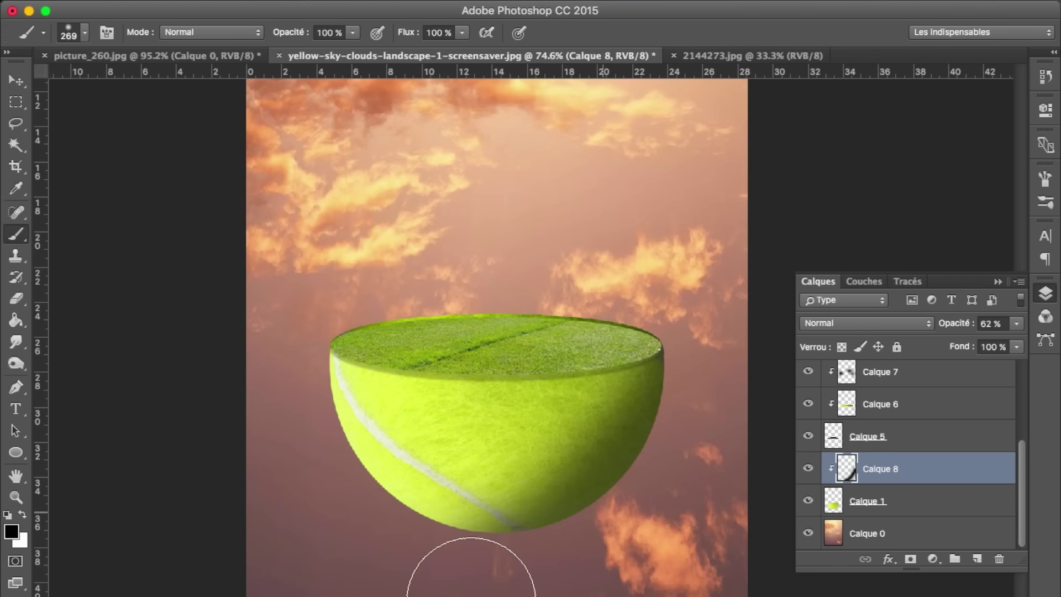
left_click_drag(962, 325, 931, 330)
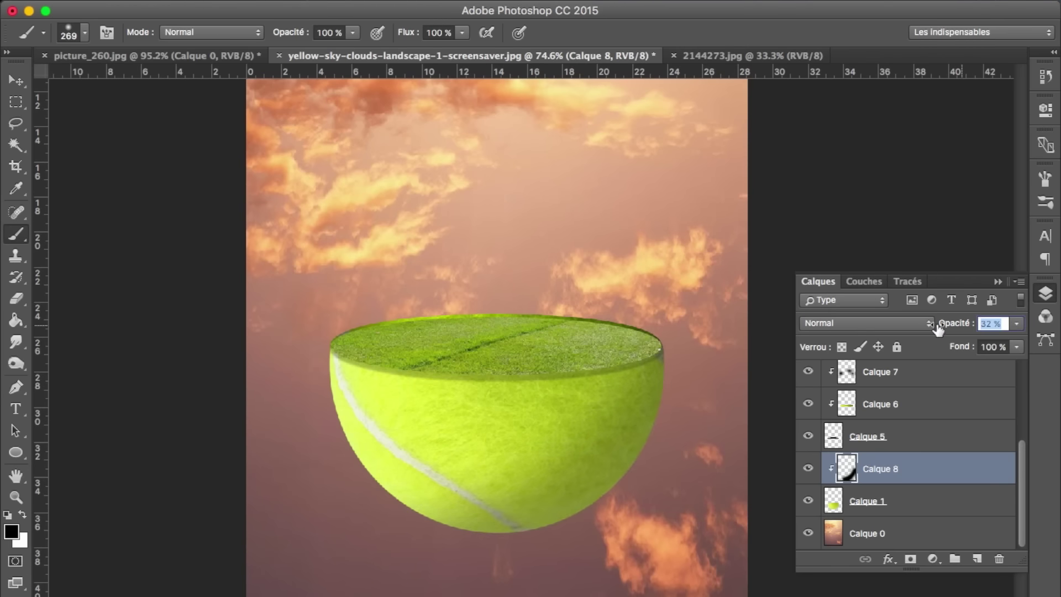
Add a soft cream glow, sampled from the ball's seam, on another clipped low-opacity layer
left_click(352, 398, "alt")
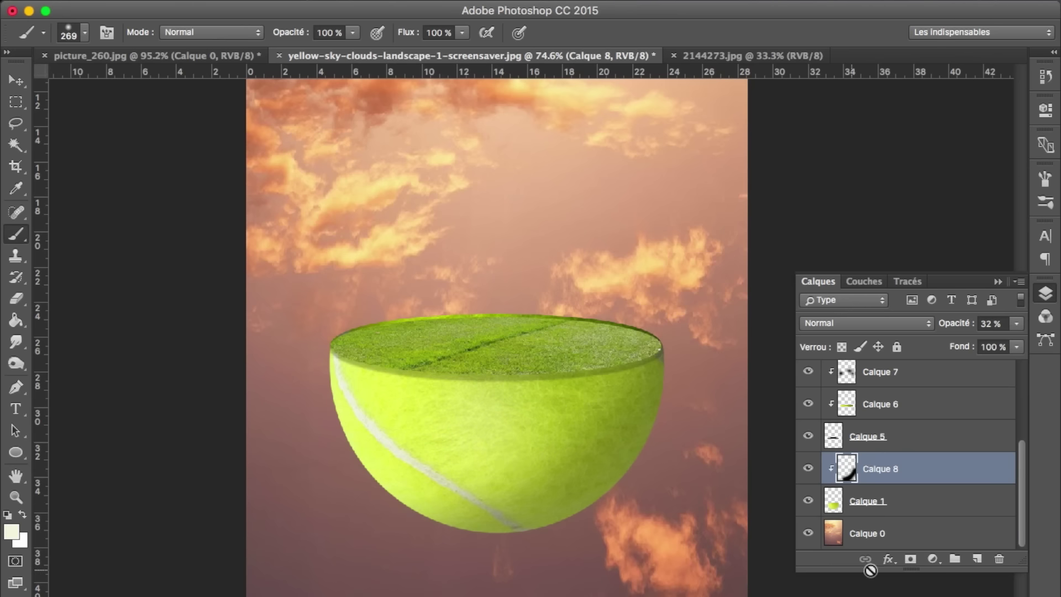
left_click(977, 559)
left_click(947, 451, "alt")
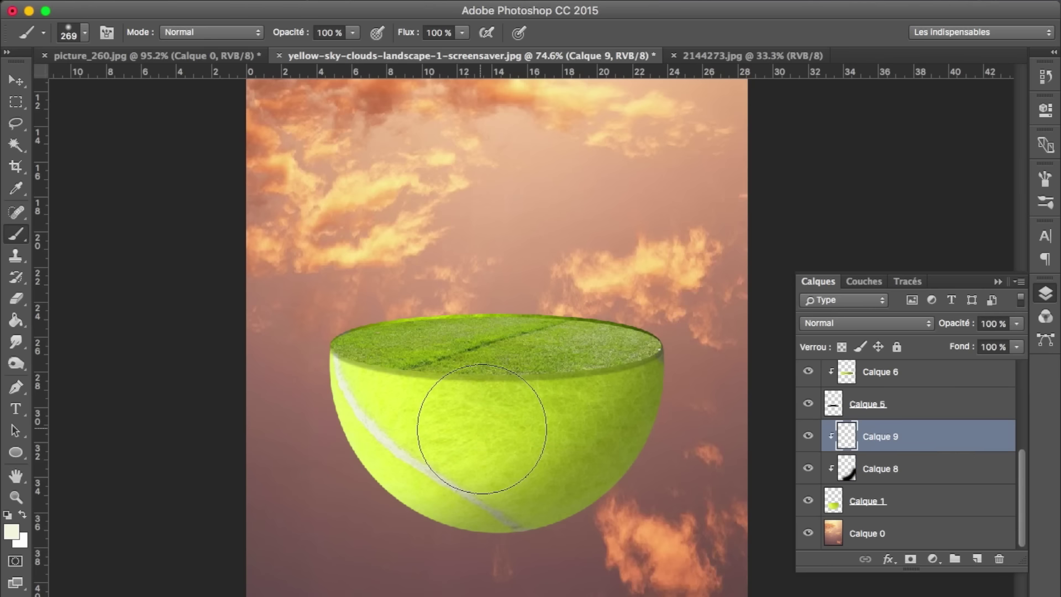
left_click(487, 425)
left_click_drag(887, 326, 897, 326)
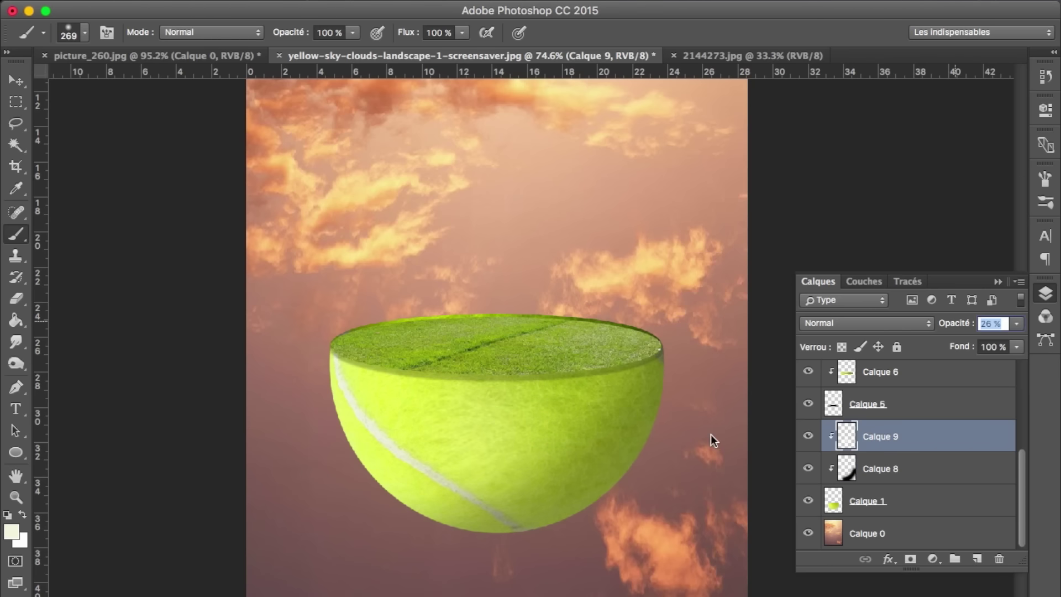
Lower the opacity of the rim layer Calque 5 and select the rim line layer Calque 2
scroll(528, 353, "up", 5)
left_click(915, 405)
left_click_drag(949, 326, 970, 327)
scroll(907, 443, "up", 3)
left_click(884, 390)
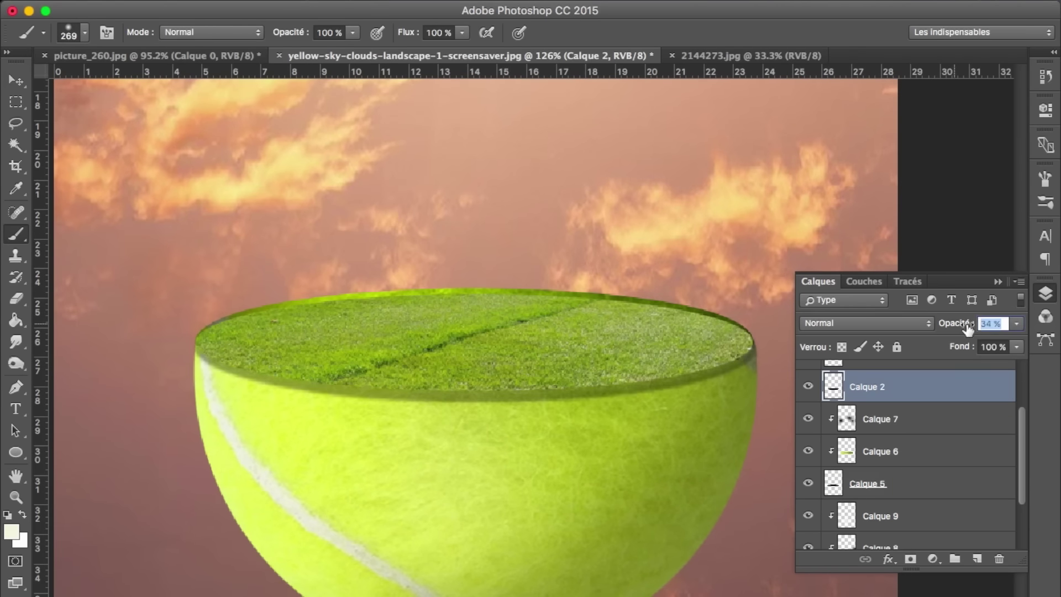
type("25")
Stretch the Calque 2 rim line slightly downward with Free Transform
key("ctrl+t")
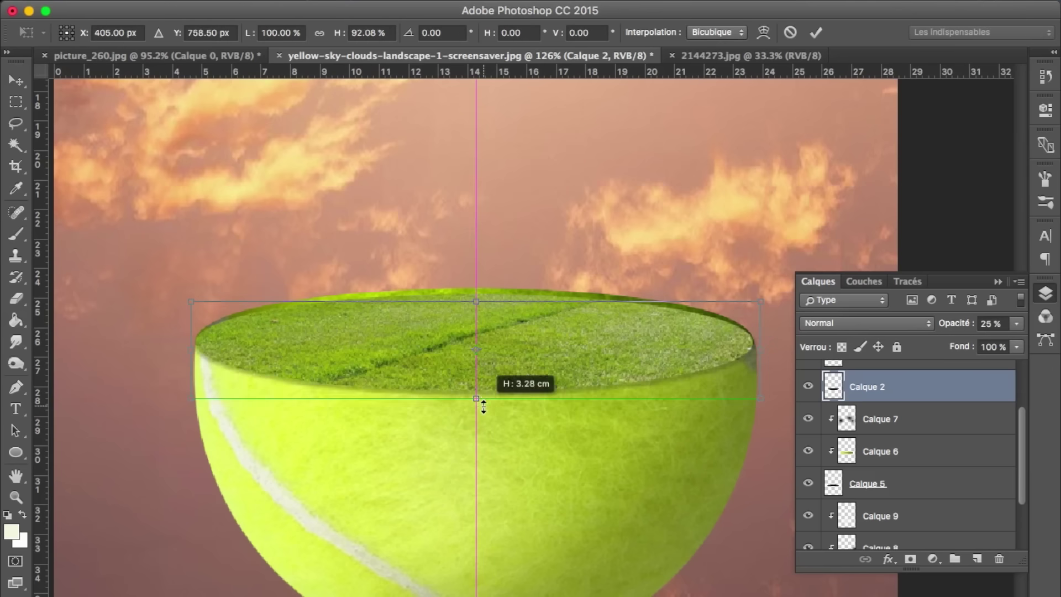
left_click_drag(483, 405, 483, 413)
scroll(578, 343, "up", 3)
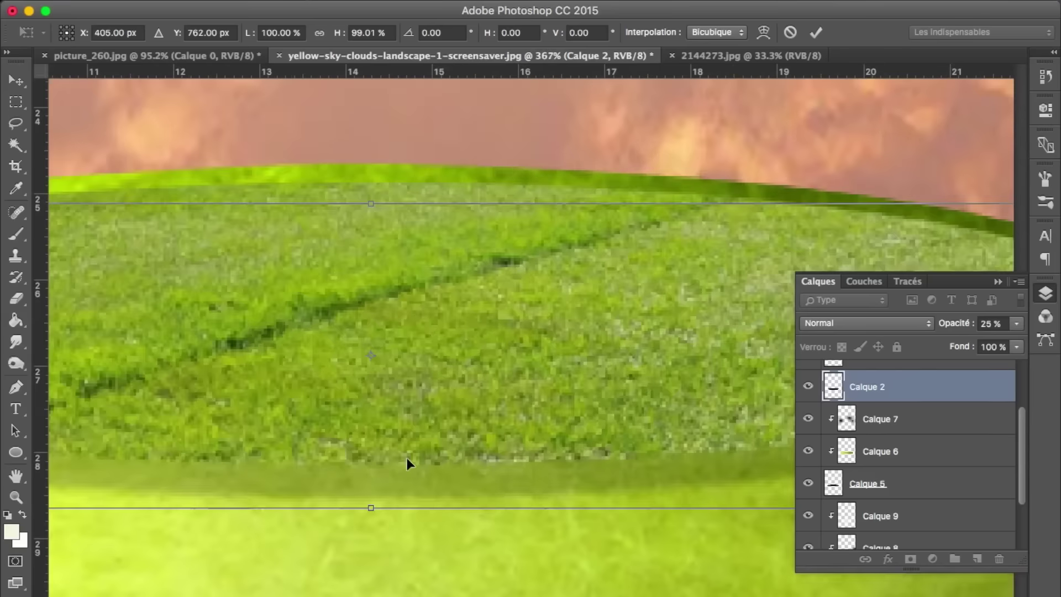
scroll(407, 457, "up", 3)
key("Return")
key("b")
scroll(383, 436, "down", 3)
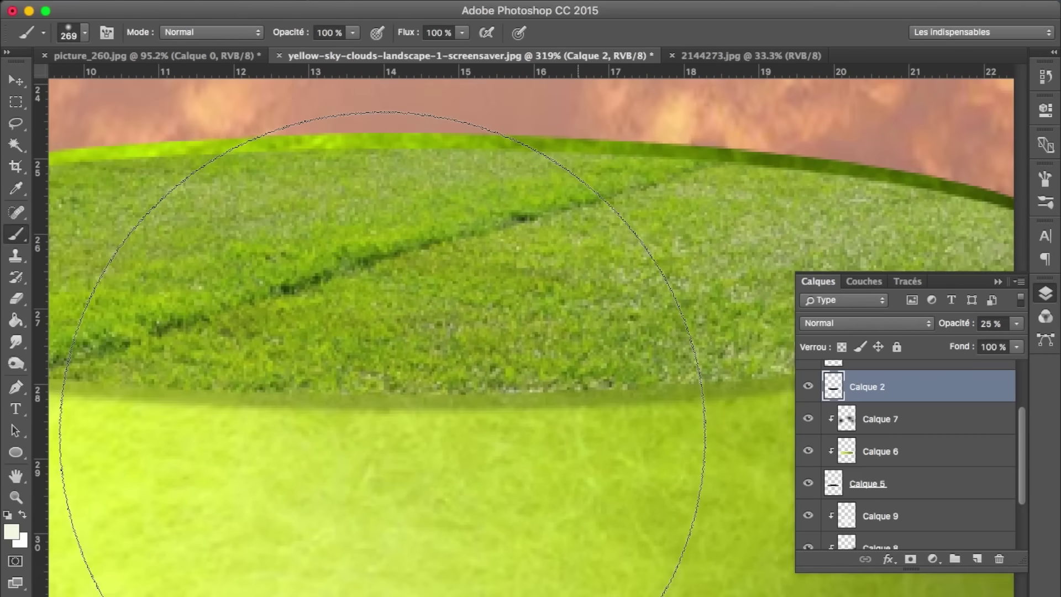
scroll(383, 436, "down", 2)
scroll(928, 436, "up", 3)
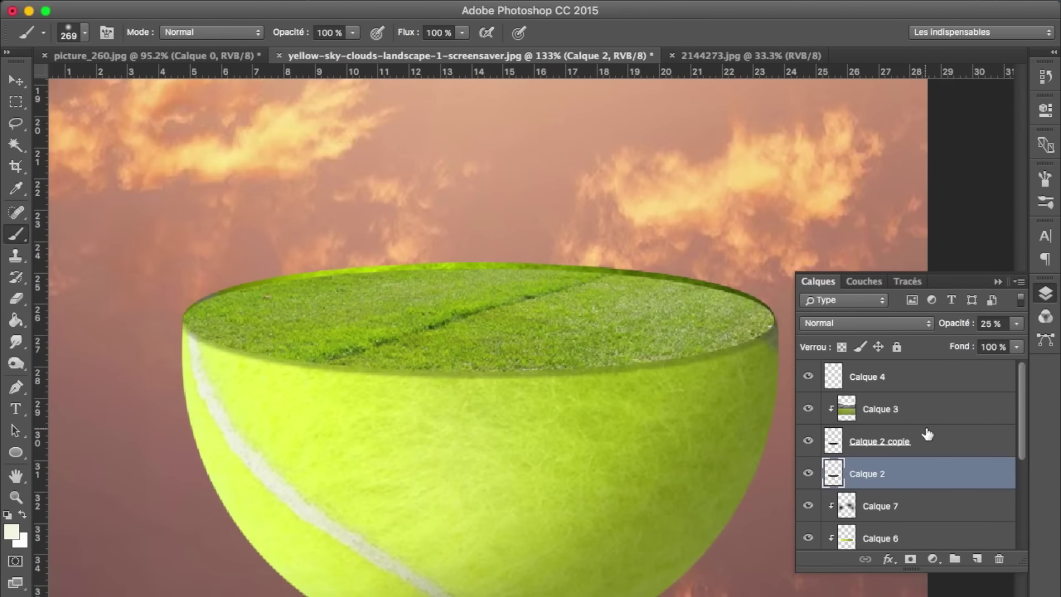
Clip Calque 4 to the Calque 3 grass and reset the paint colour to black
left_click(937, 406)
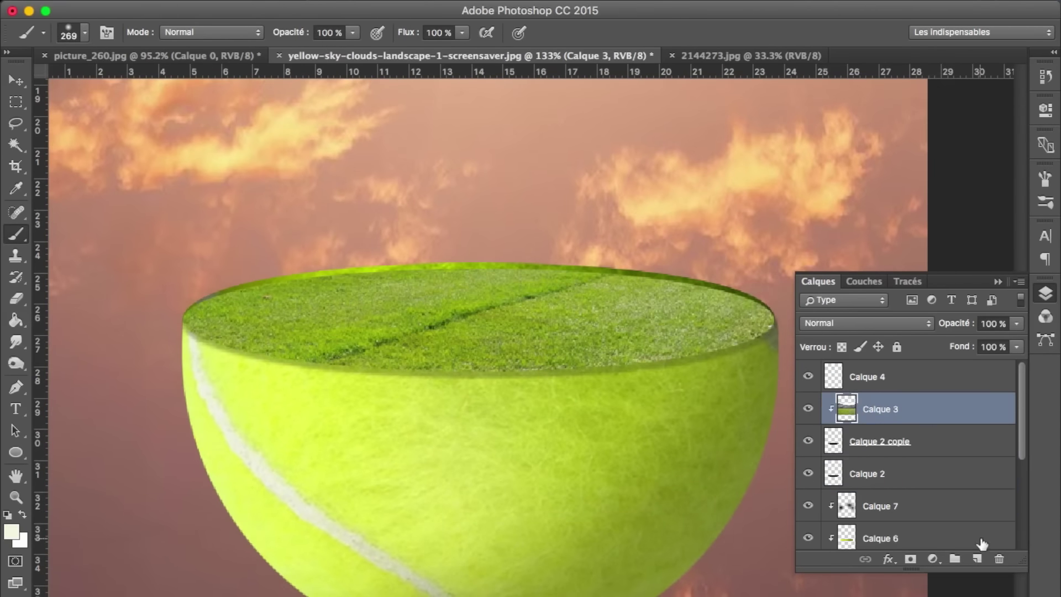
left_click(885, 389, "alt")
left_click_drag(697, 332, 727, 343)
key("ctrl+z")
left_click(7, 515)
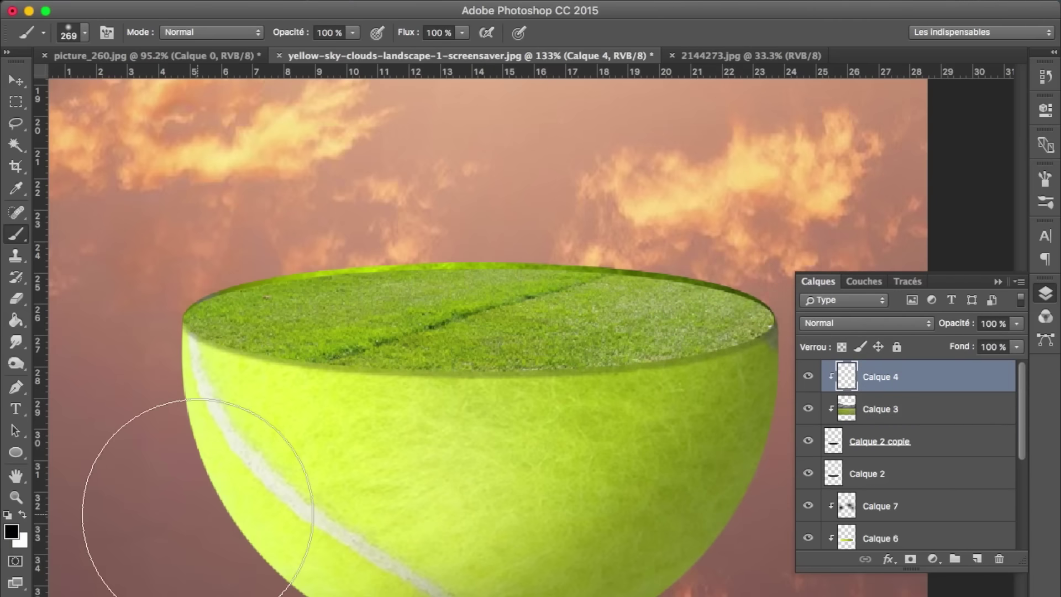
scroll(197, 514, "down", 3)
scroll(131, 438, "down", 2)
Darken the grass top along the rim with black, setting the layer to 65% opacity
mouse_move(514, 481)
left_mouse_down()
mouse_move(711, 457)
mouse_move(540, 474)
mouse_move(324, 379)
left_mouse_up()
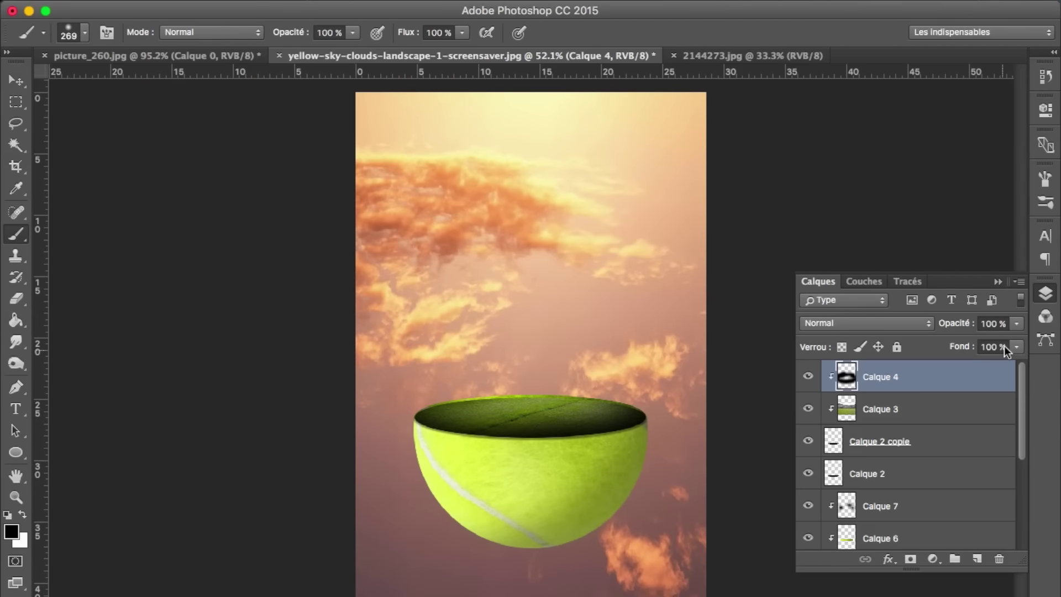
left_click_drag(953, 323, 940, 331)
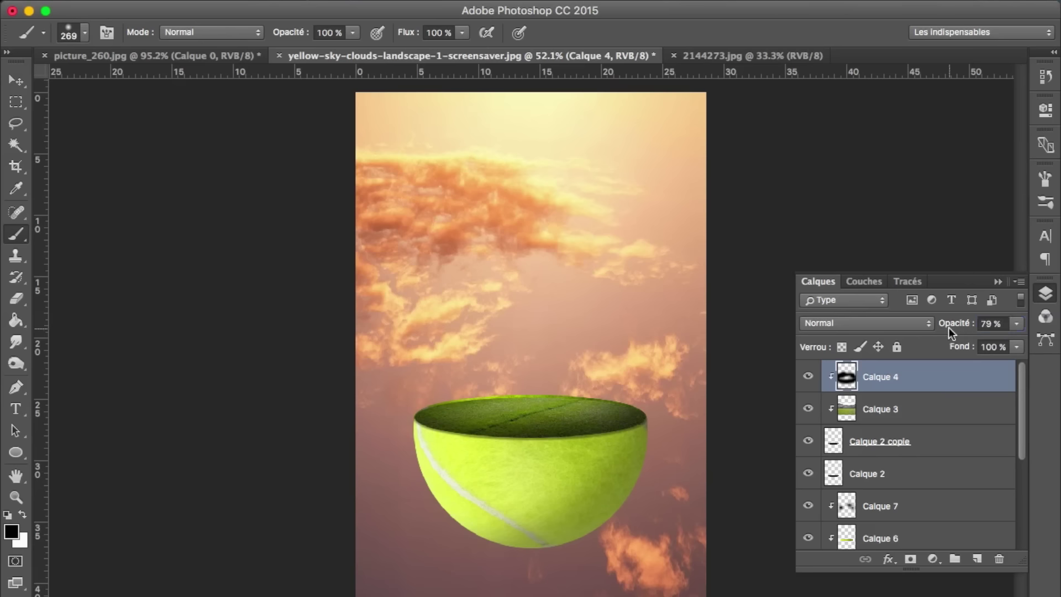
left_click_drag(962, 324, 943, 325)
scroll(740, 408, "up", 3)
scroll(574, 472, "up", 2)
key("v")
scroll(510, 353, "down", 3)
scroll(845, 487, "down", 1)
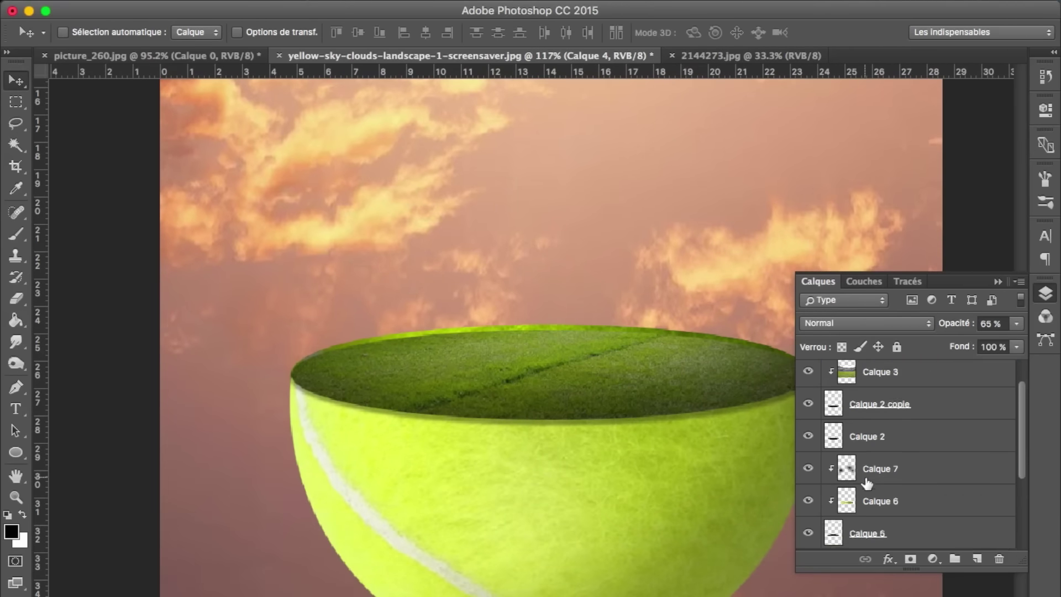
Paint faint dark shading along the bowl's top rim on new layer Calque 10 above Calque 6
scroll(846, 487, "down", 4)
left_click(909, 381)
scroll(926, 458, "up", 2)
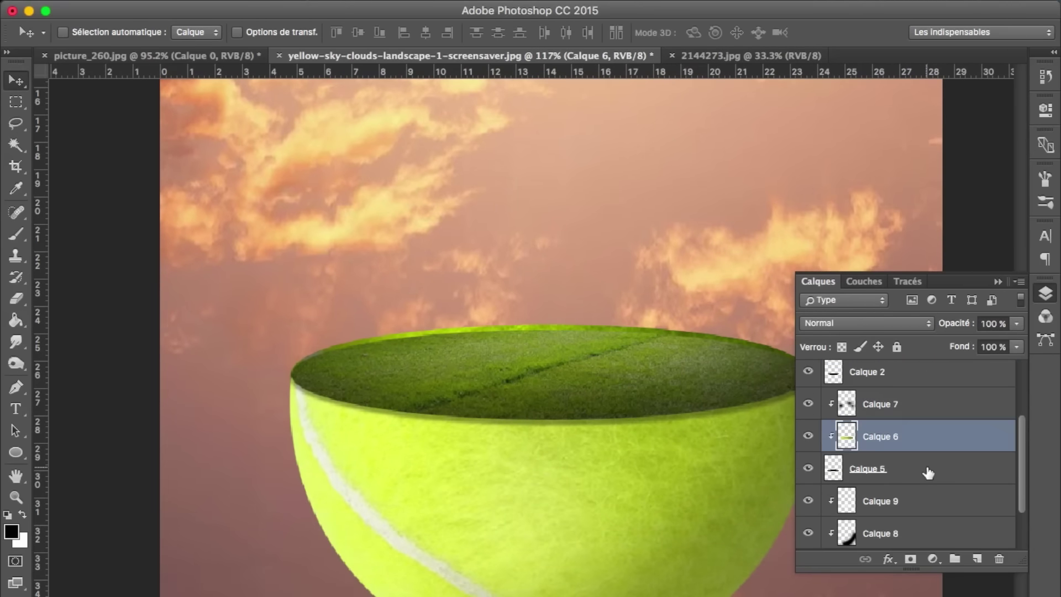
left_click(978, 560)
scroll(937, 396, "up", 1)
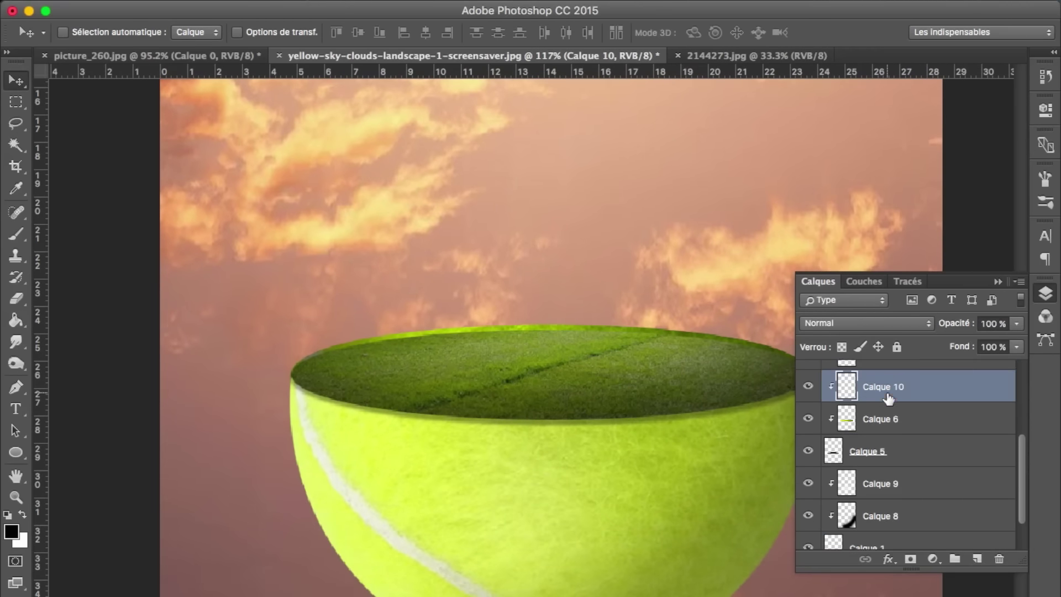
scroll(889, 398, "up", 2)
left_click(16, 234)
left_click_drag(510, 284, 652, 285)
left_click_drag(973, 324, 915, 330)
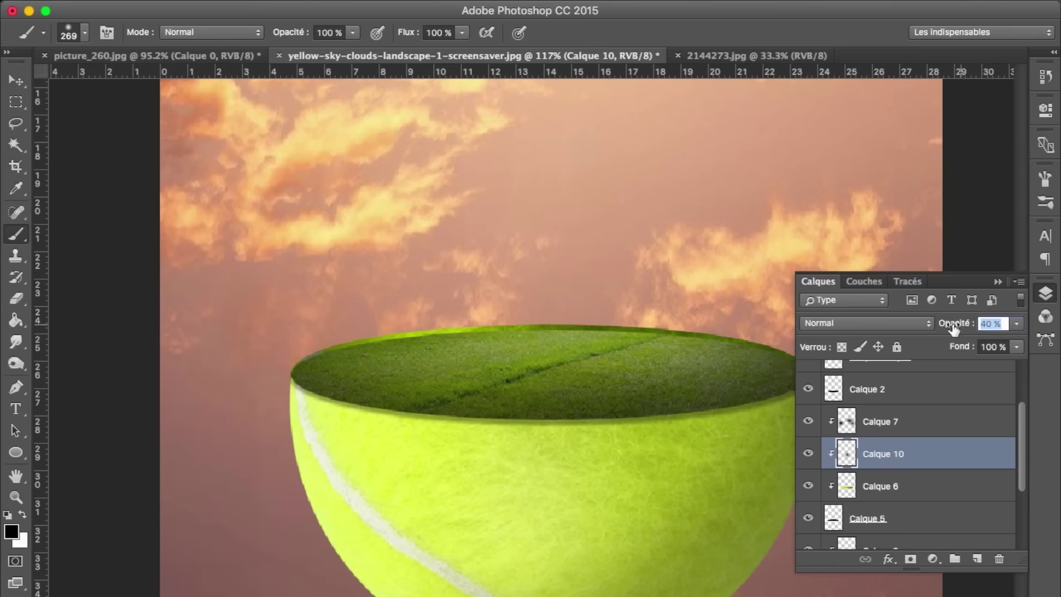
Apply Hue/Saturation to Calque 6: Saturation -44, Lightness +52
left_click(884, 518)
left_click(885, 486)
key("ctrl+u")
mouse_move(813, 298)
left_mouse_down()
mouse_move(775, 298)
mouse_move(836, 298)
left_mouse_up()
mouse_move(812, 342)
left_mouse_down()
mouse_move(856, 342)
mouse_move(830, 341)
left_mouse_up()
key("Return")
key("b")
left_click(893, 421)
Adjust the Calque 7 layer's opacity and select the Calque 10 shading layer
left_click_drag(973, 323, 980, 324)
left_click(911, 445)
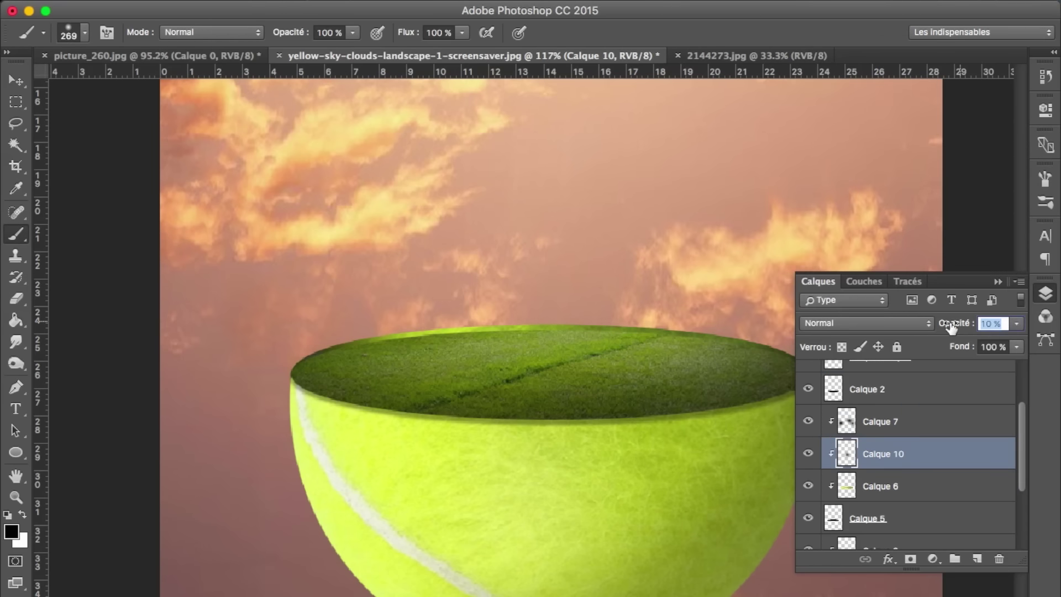
scroll(753, 411, "down", 2)
scroll(751, 403, "down", 3)
scroll(753, 411, "up", 3)
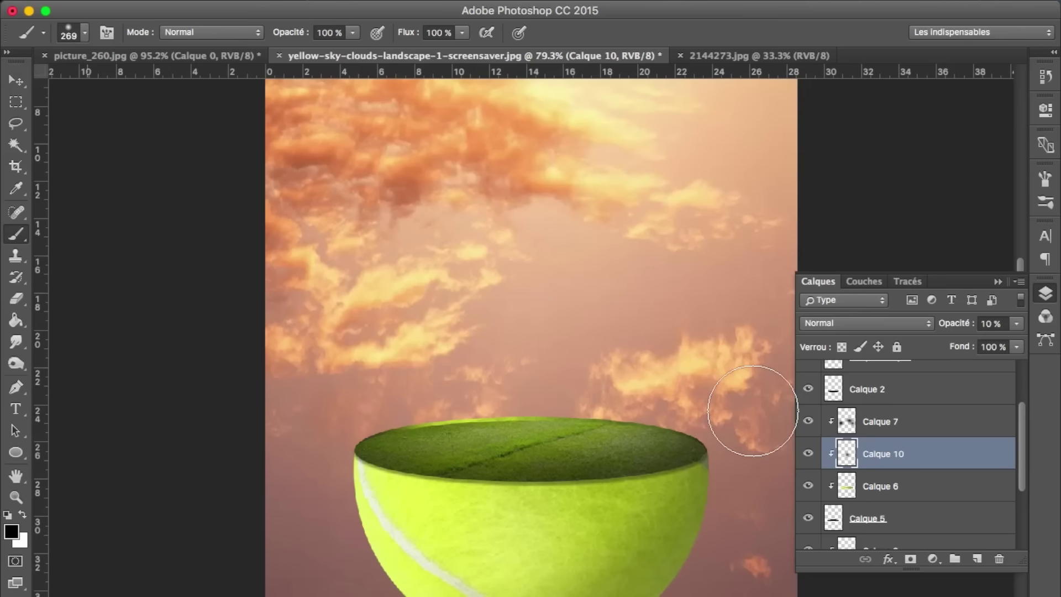
Set up a larger eraser and add new layer Calque 11 above Calque 4
key("e")
left_click(829, 423)
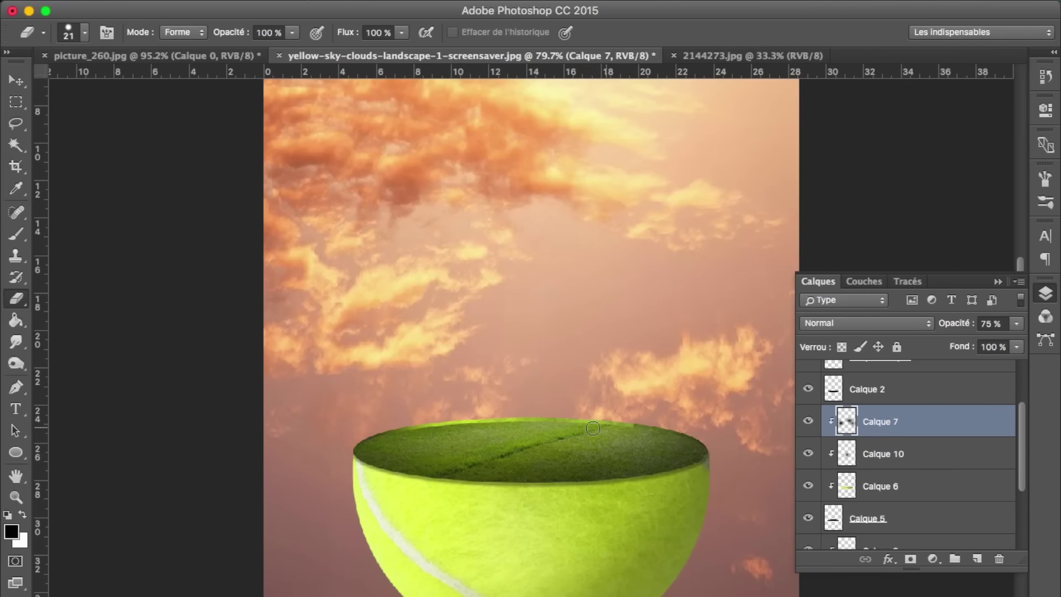
right_click(624, 440)
left_click(761, 430)
key("Return")
scroll(915, 429, "up", 3)
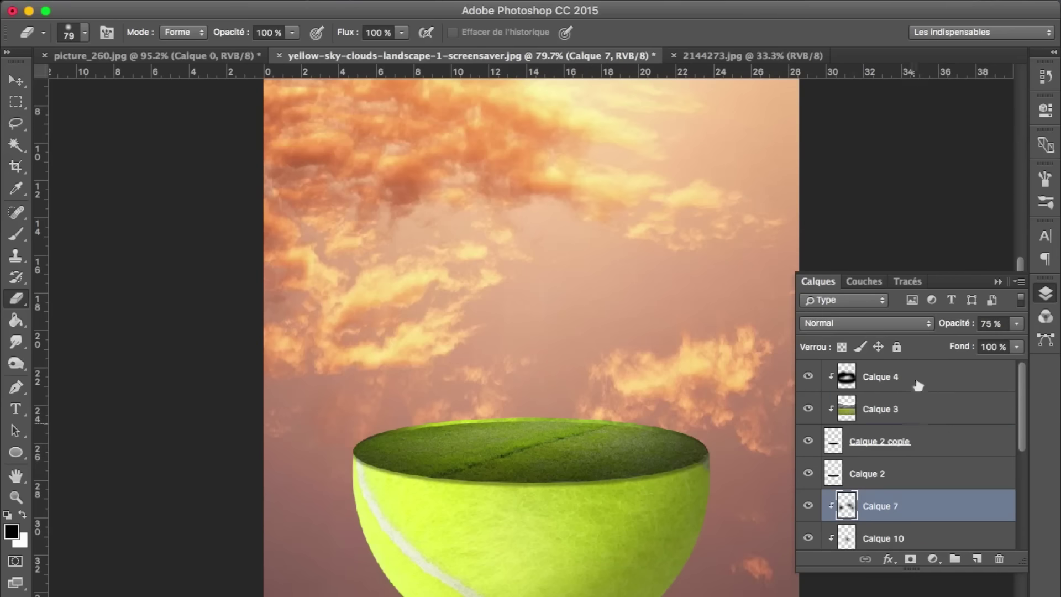
left_click(915, 379)
left_click(978, 560)
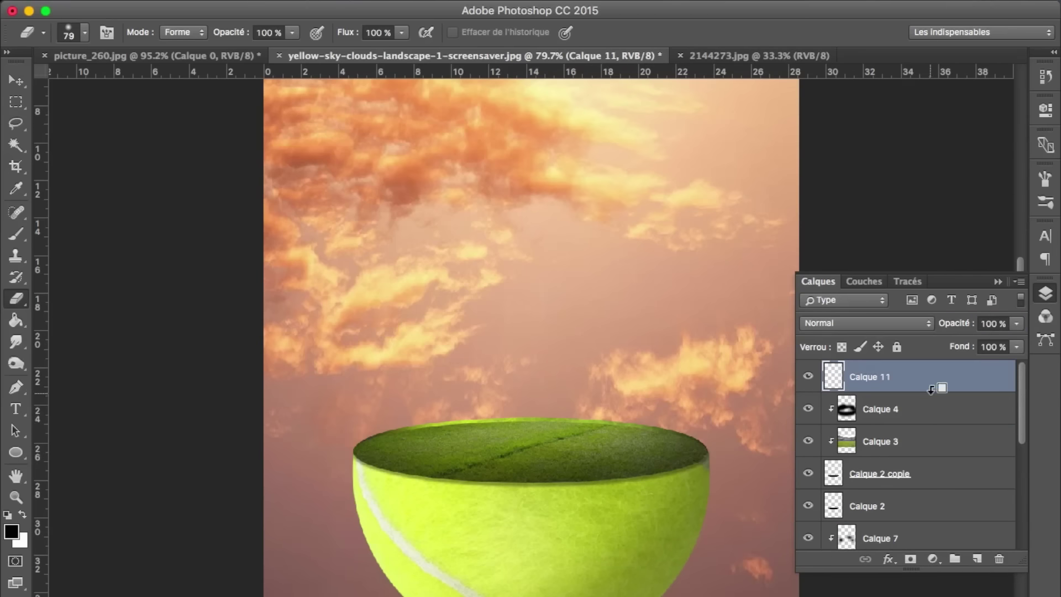
Clip Calque 11 and paint black around the grass top's inner rim
left_click(932, 389, "alt")
key("b")
right_click(310, 387)
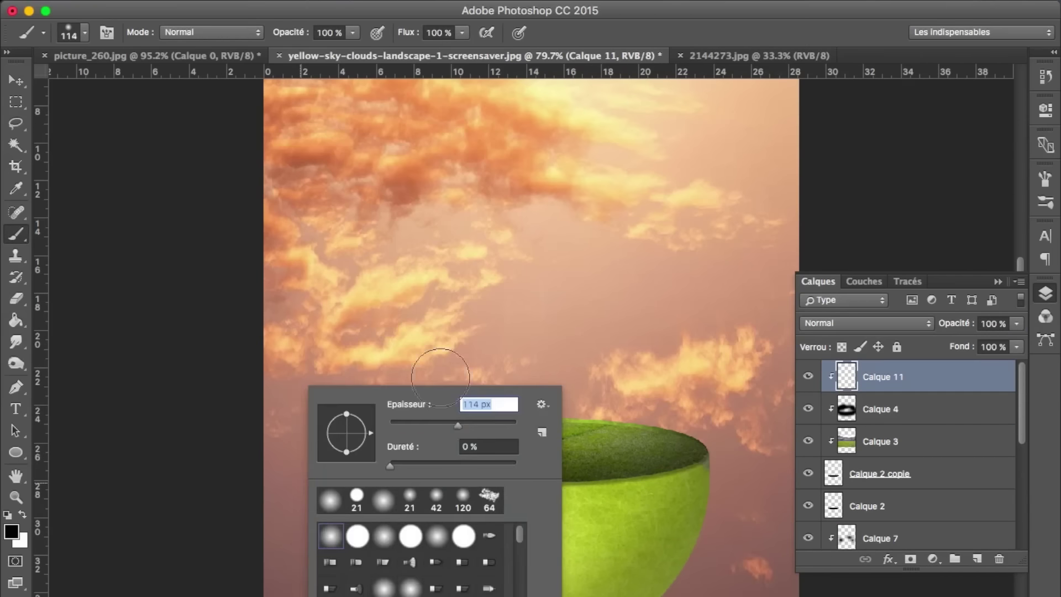
key("Return")
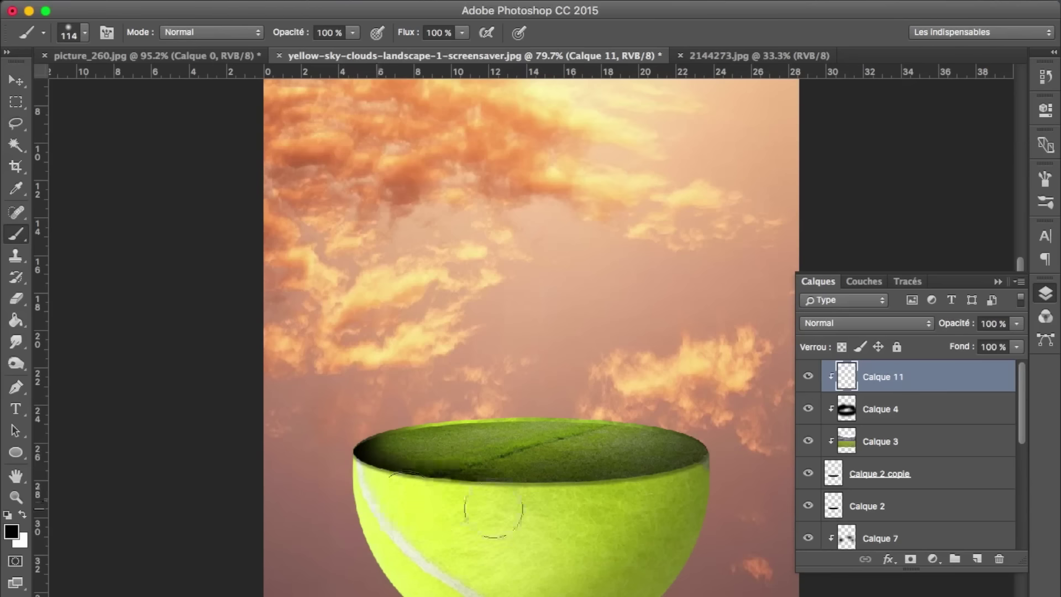
left_click_drag(493, 509, 685, 448)
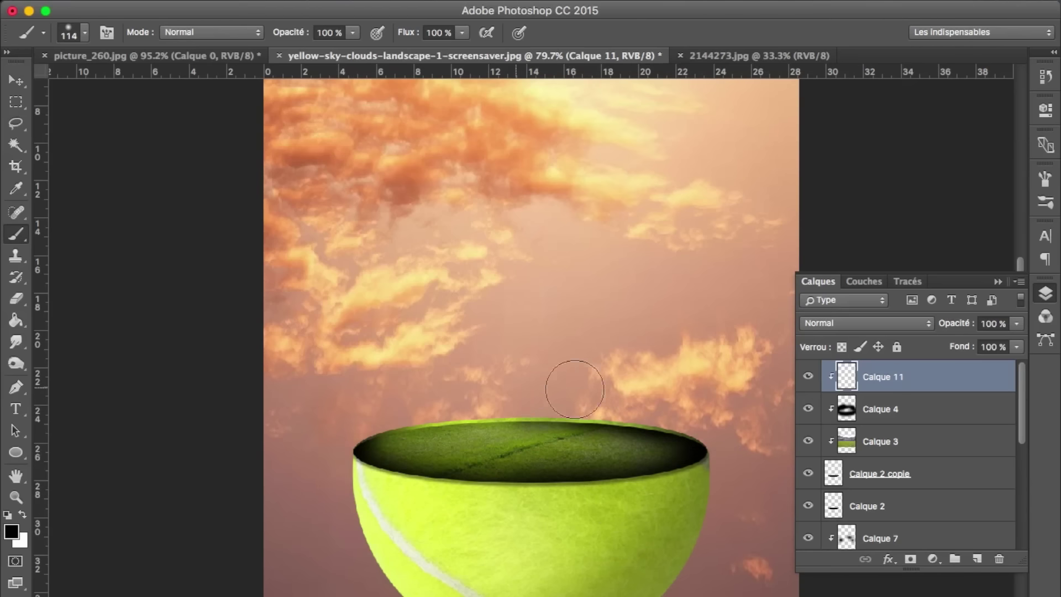
mouse_move(560, 395)
left_mouse_down()
mouse_move(581, 387)
mouse_move(398, 406)
left_mouse_up()
left_click_drag(578, 407, 731, 471)
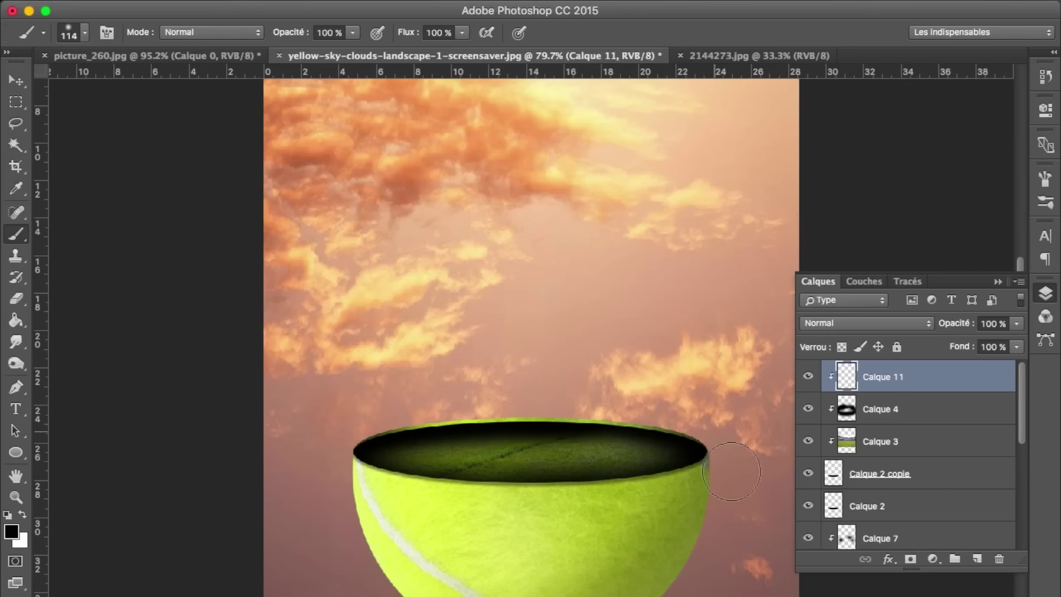
Erase the shading from the grass top's centre with a soft 412 px eraser
left_click(16, 299)
right_click(445, 305)
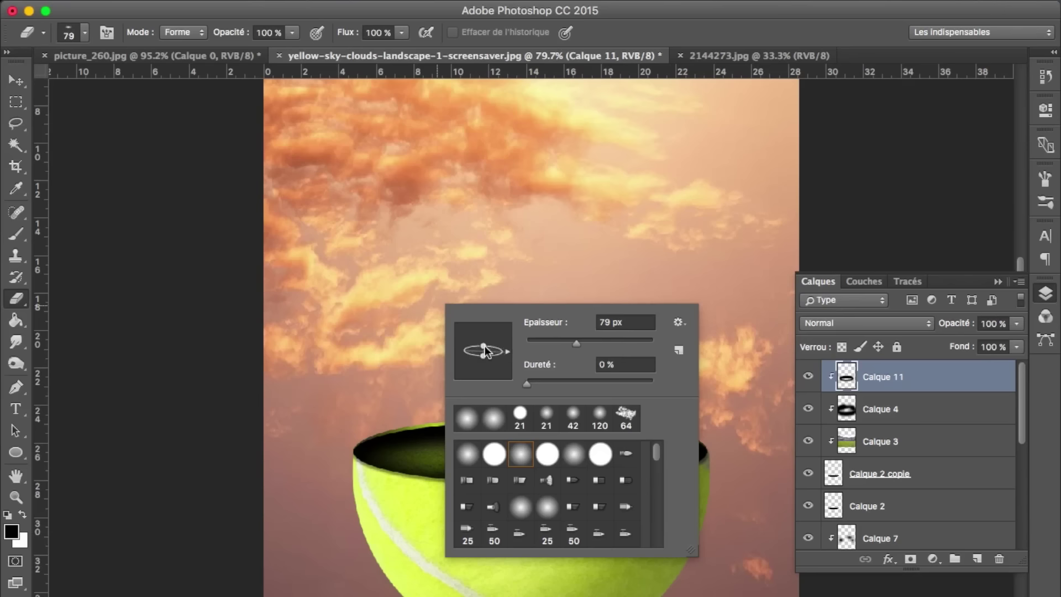
left_click_drag(576, 342, 636, 343)
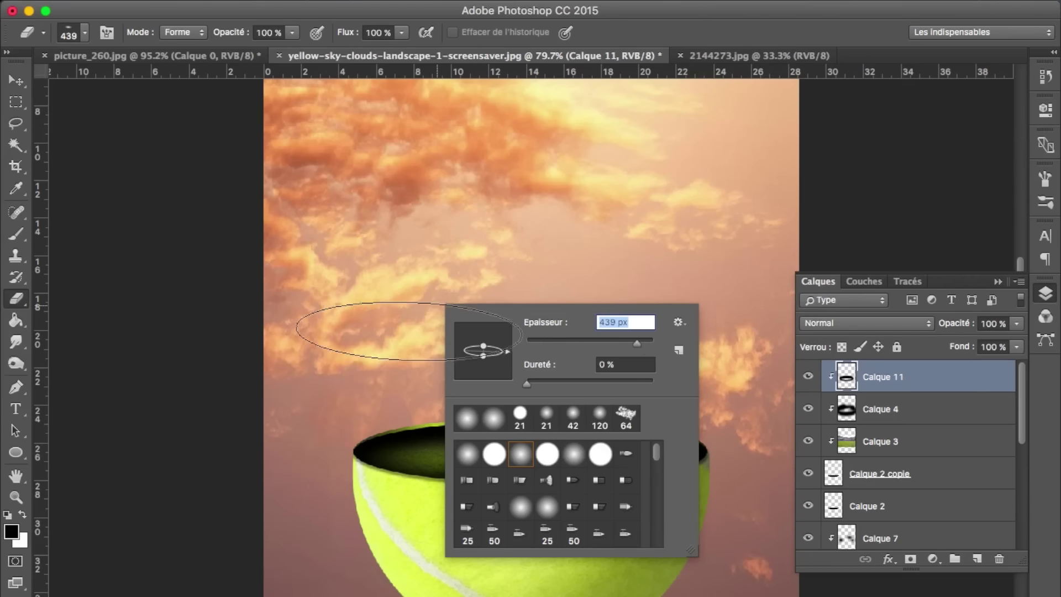
key("Return")
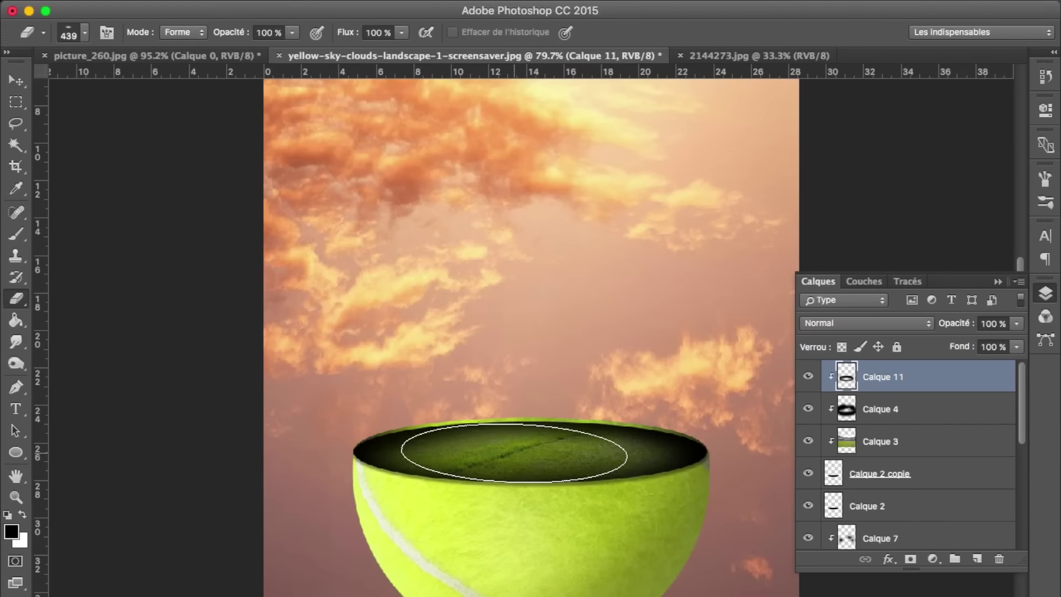
right_click(593, 388)
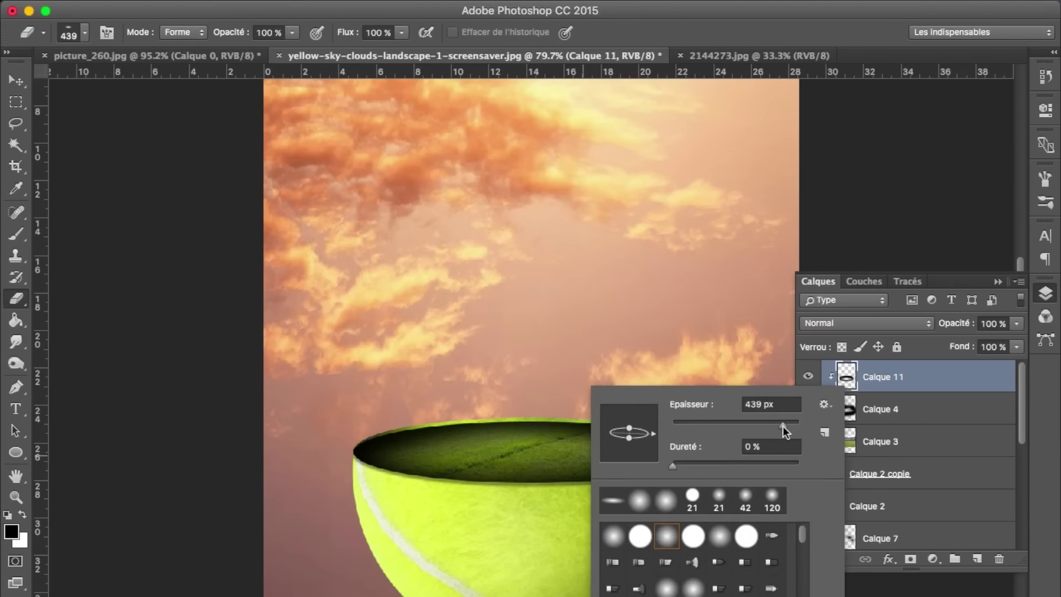
left_click_drag(784, 427, 782, 426)
key("Return")
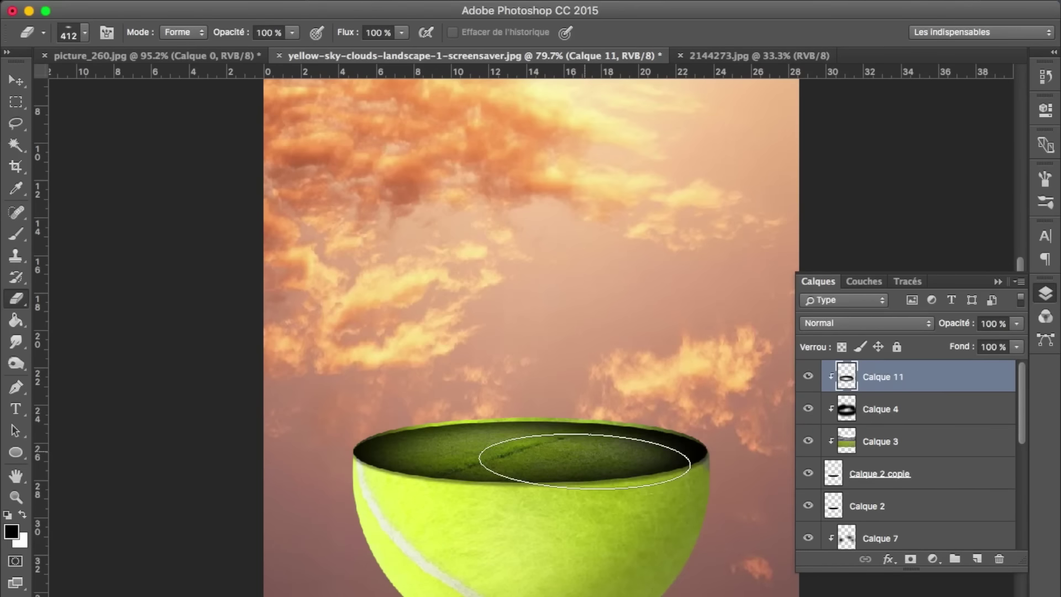
left_click_drag(735, 462, 639, 438)
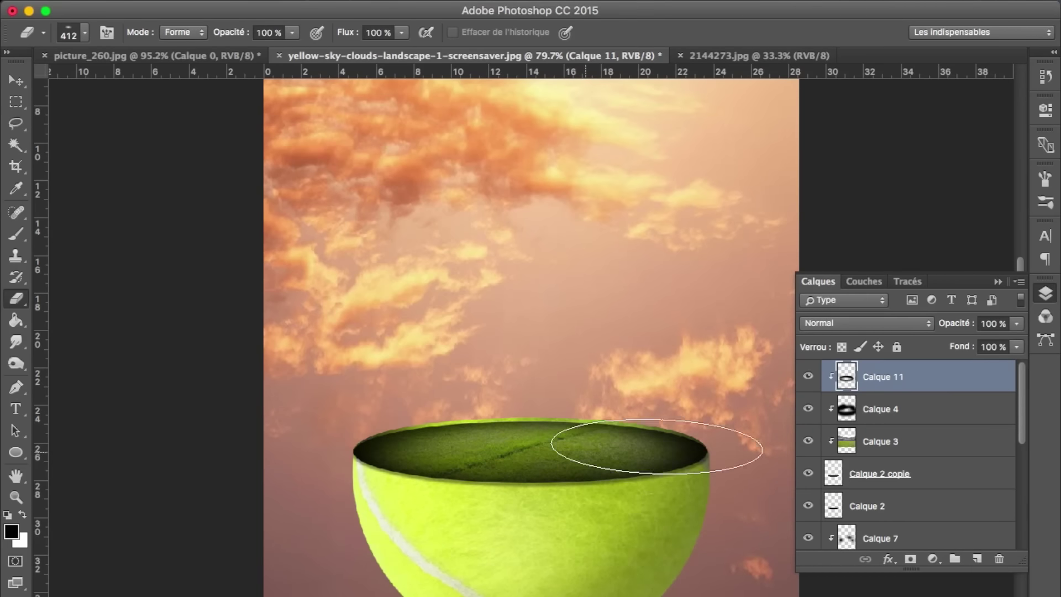
Add Calque 12 and lower the opacity of both Calque 11 and Calque 12
left_click(15, 234)
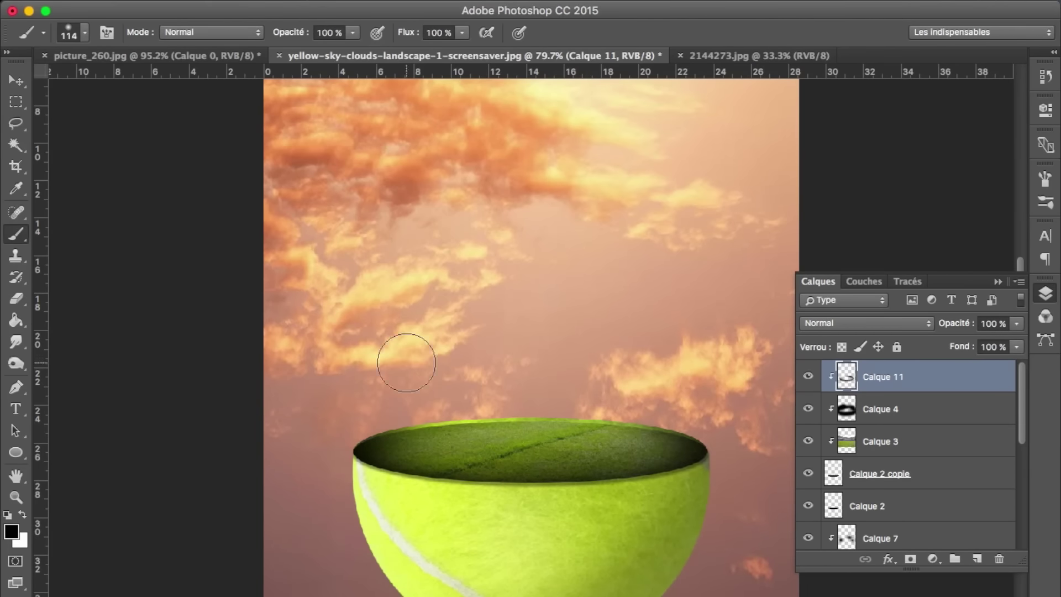
left_click(978, 558)
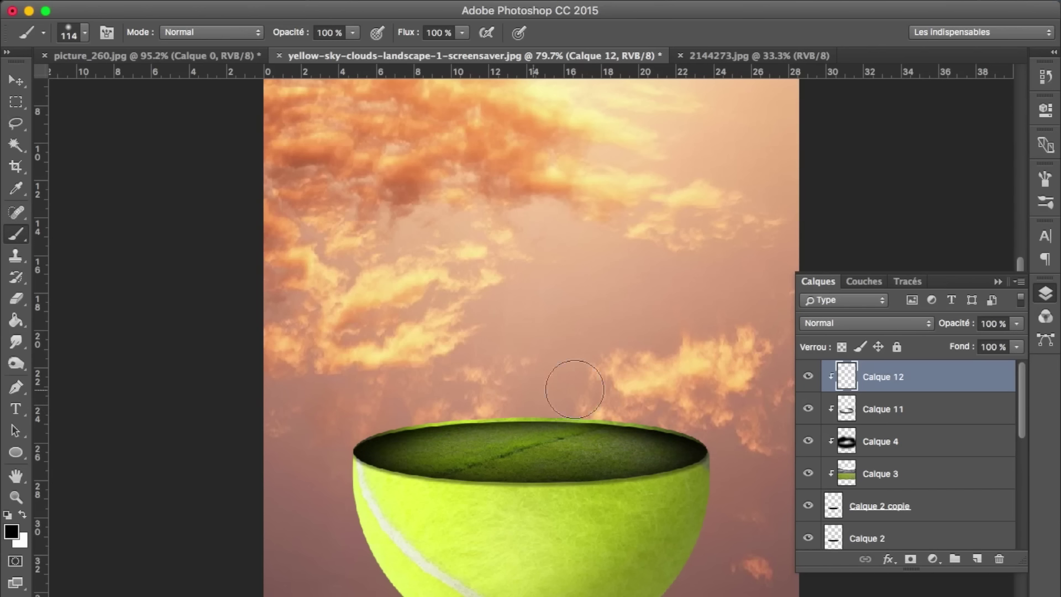
left_click(917, 408, "shift")
left_click_drag(955, 324, 867, 395)
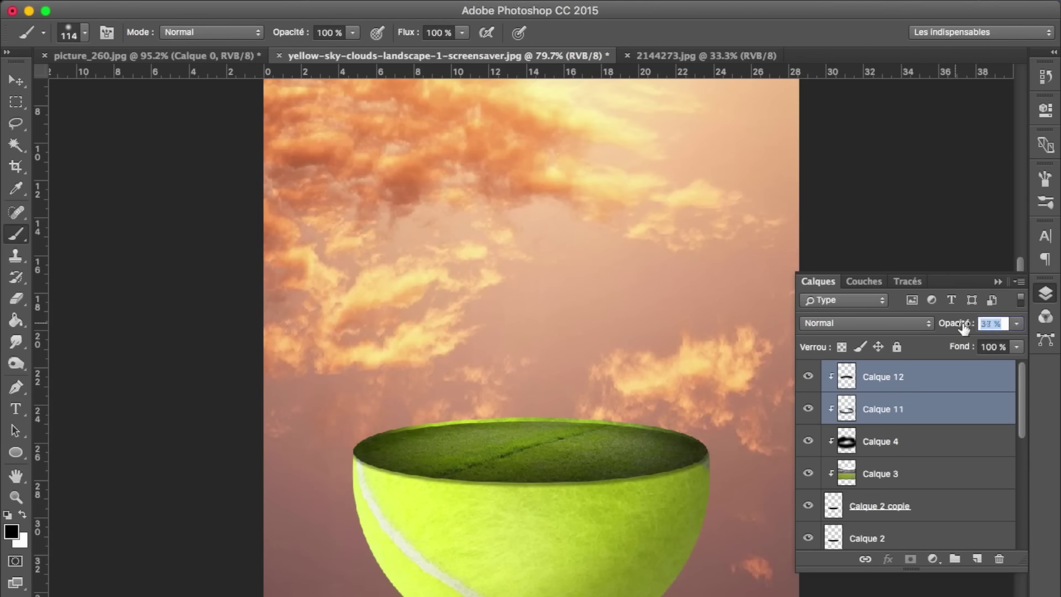
left_click(880, 474)
Lighten the grass near the bowl's edge with the Dodge tool
scroll(588, 462, "up", 5)
key("o")
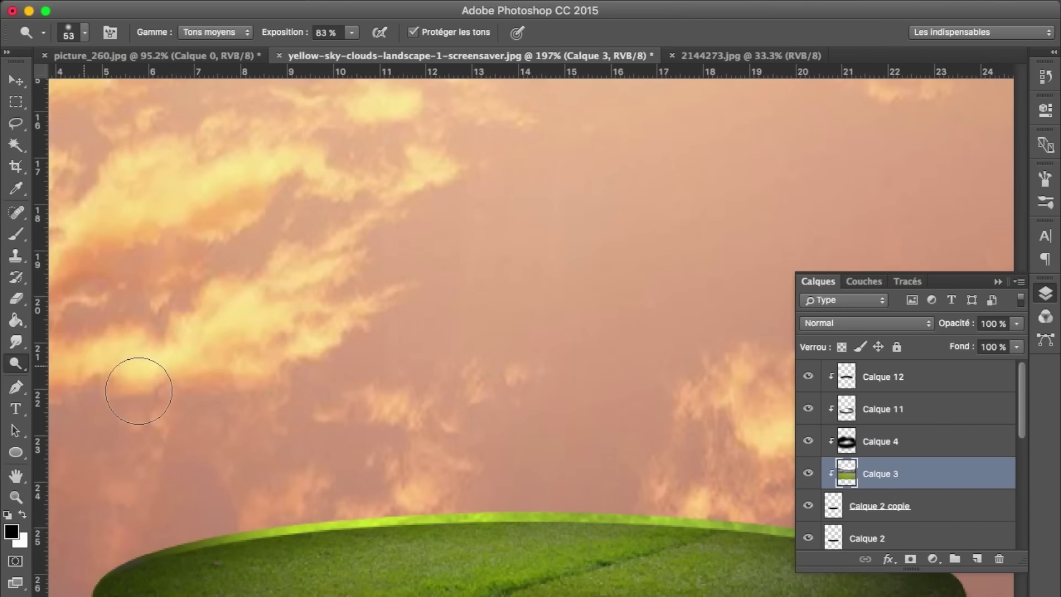
left_click_drag(475, 569, 430, 572)
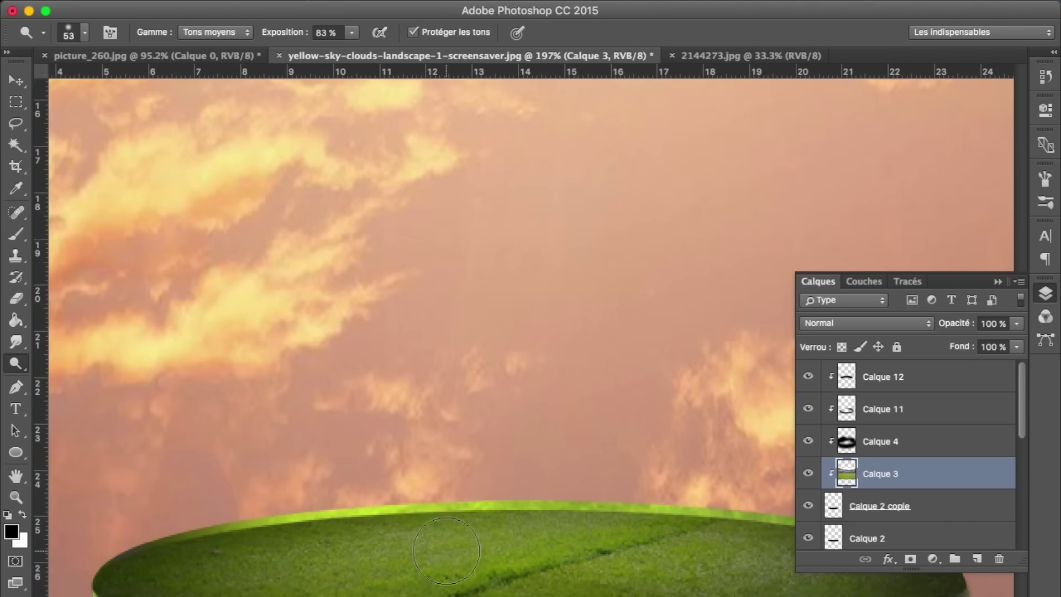
scroll(351, 575, "down", 3)
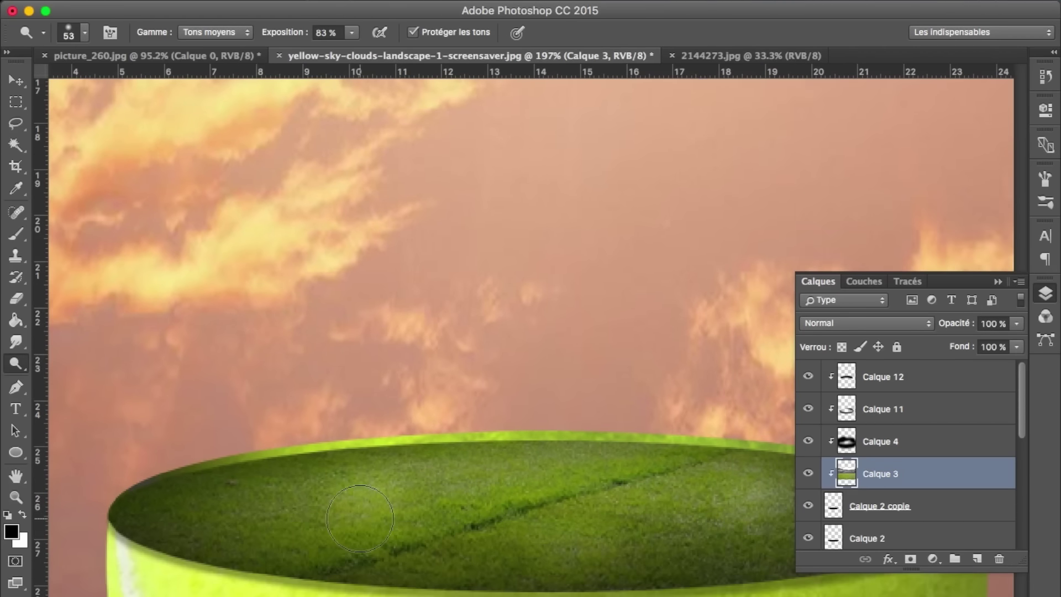
scroll(580, 506, "down", 3)
scroll(580, 516, "down", 5)
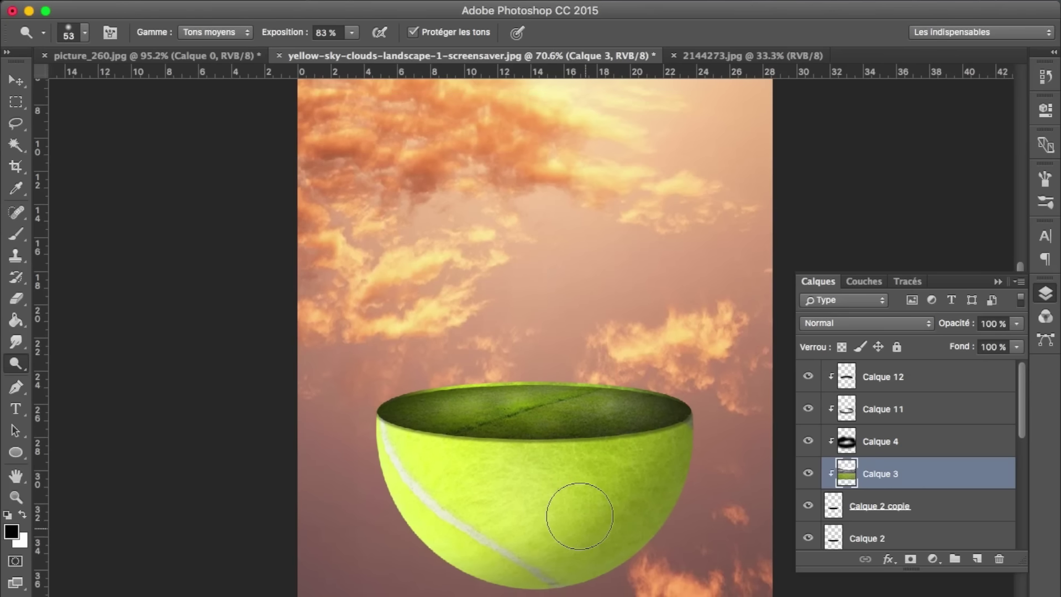
scroll(580, 516, "down", 1)
Darken the bowl's inner rim with the Burn tool, then revert it via History
right_click(15, 363)
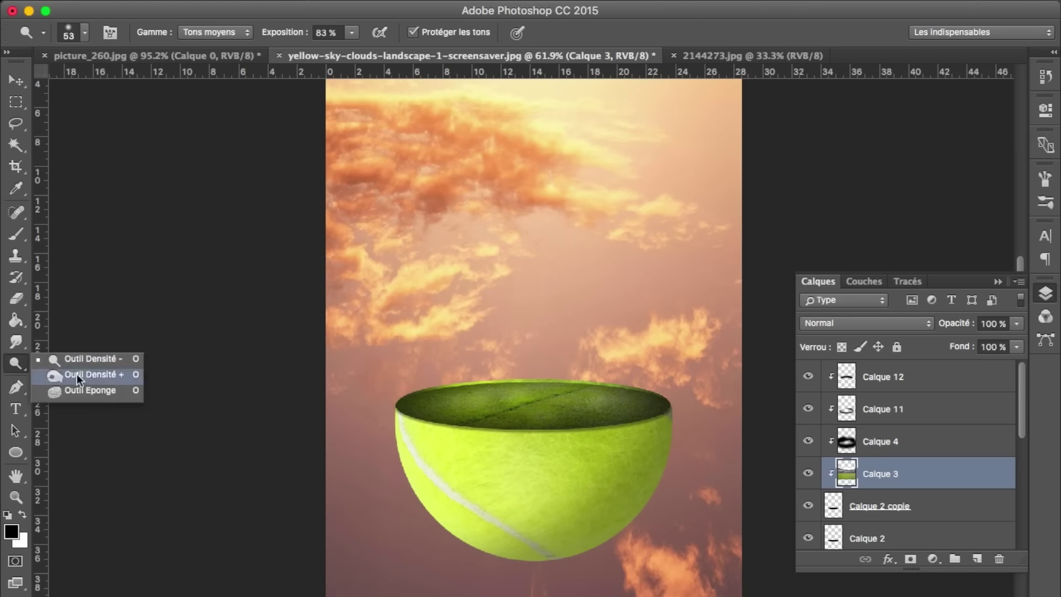
left_click(72, 372)
right_click(585, 409)
key("Return")
mouse_move(496, 404)
left_mouse_down()
mouse_move(508, 400)
mouse_move(486, 400)
left_mouse_up()
left_click(1045, 111)
left_click(973, 113)
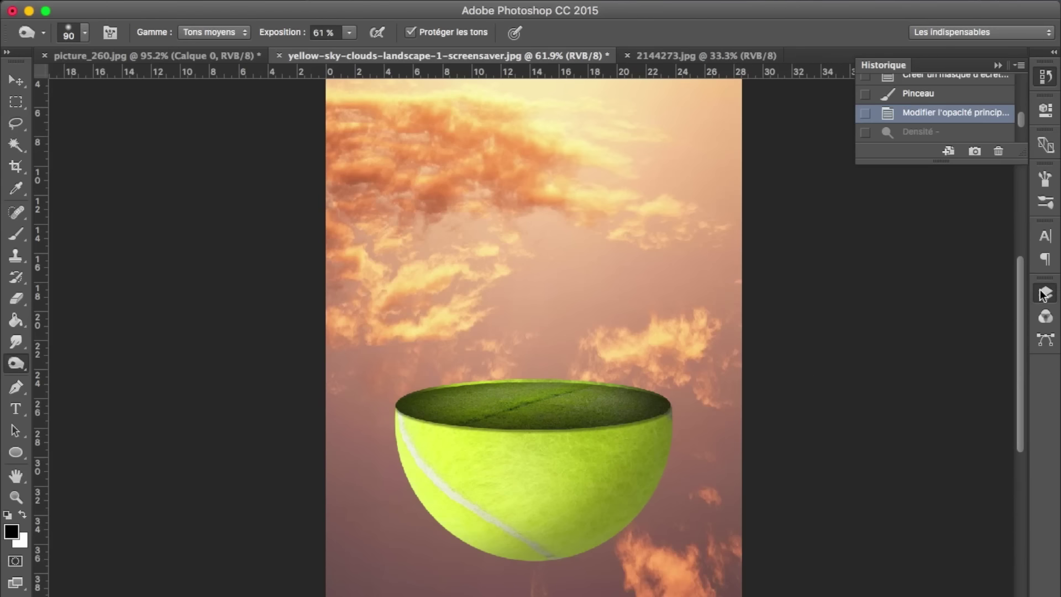
left_click(1045, 293)
Apply Levels to the tennis-ball layer Calque 1 with shadows 35 and midtones 0.83
key("ctrl+plus")
scroll(915, 483, "down", 5)
left_click(868, 501)
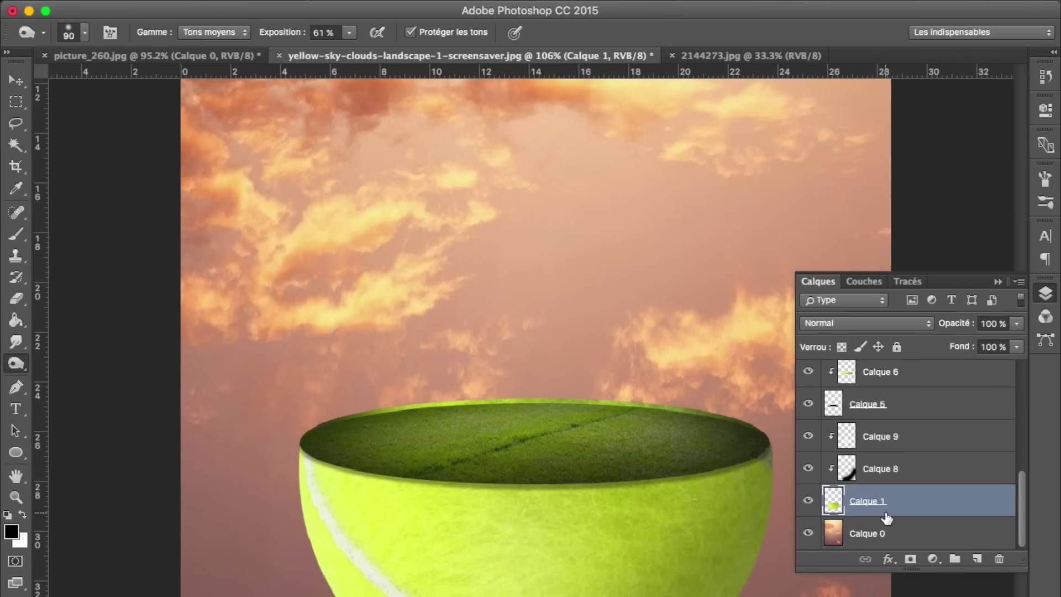
key("ctrl+l")
left_click_drag(723, 311, 733, 313)
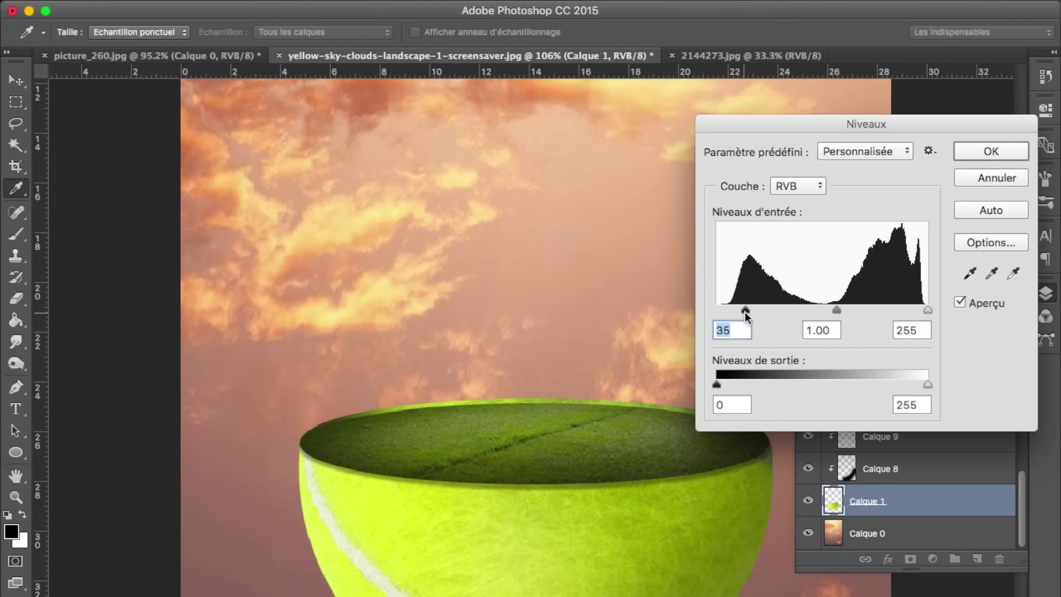
left_click_drag(835, 311, 850, 317)
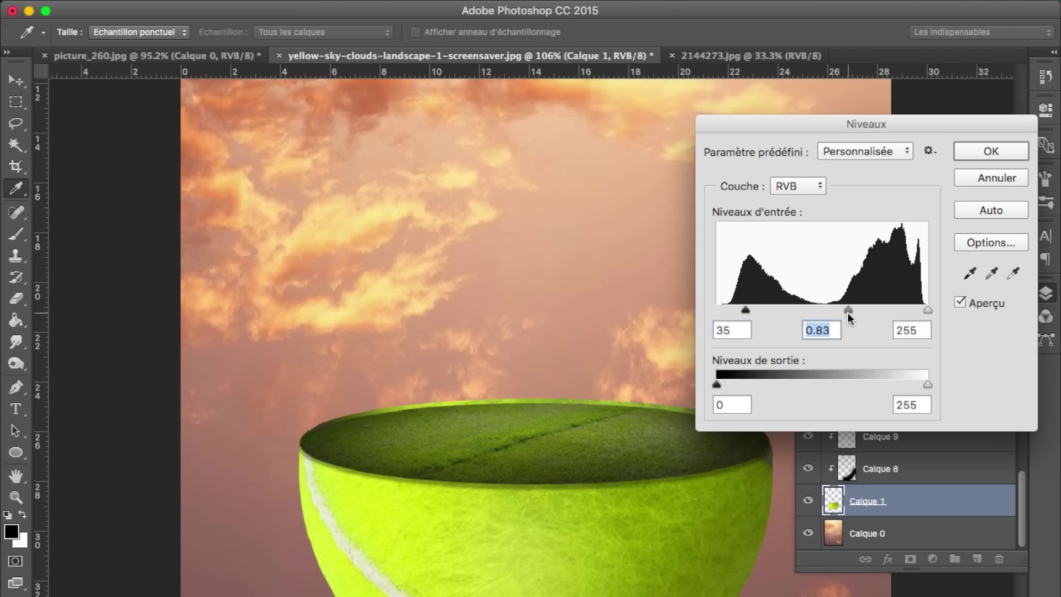
left_click(987, 161)
Shift the hue of the grass layer Calque 3 to +19 with Hue/Saturation
scroll(929, 476, "up", 3)
scroll(929, 476, "up", 2)
left_click(913, 475)
key("ctrl+u")
left_click_drag(812, 257, 828, 253)
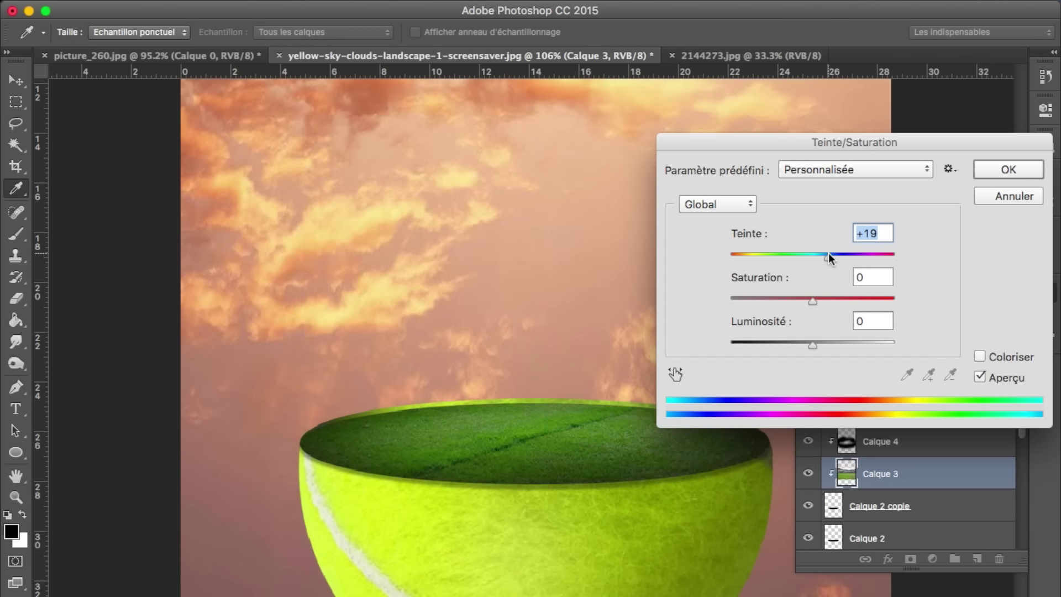
key("Return")
key("o")
scroll(636, 476, "down", 1)
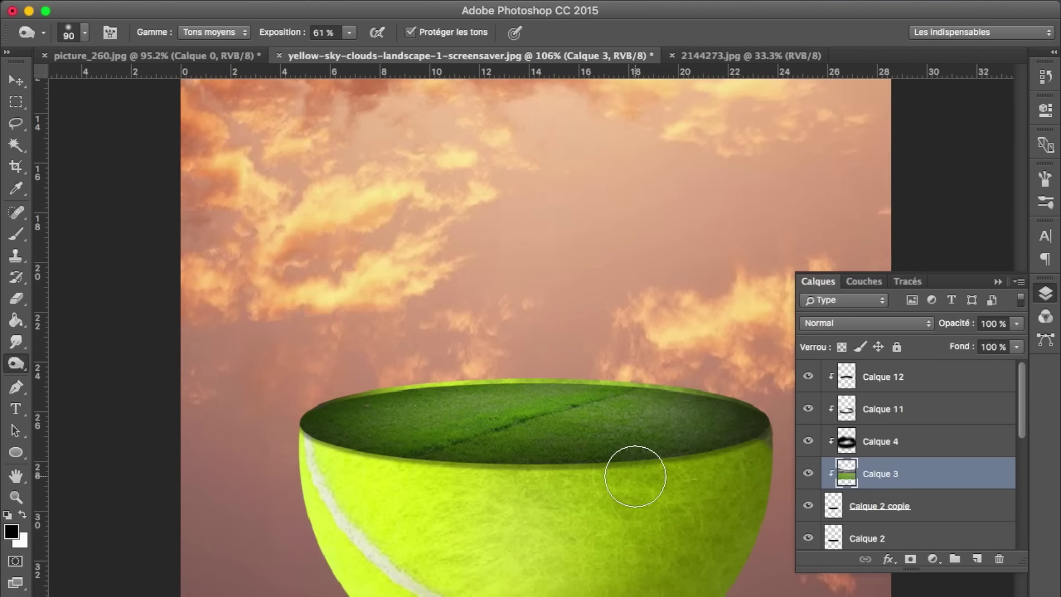
scroll(636, 476, "up", 2)
scroll(642, 454, "up", 2)
scroll(655, 418, "up", 2)
Select the lime rim layer Calque 5
key("v")
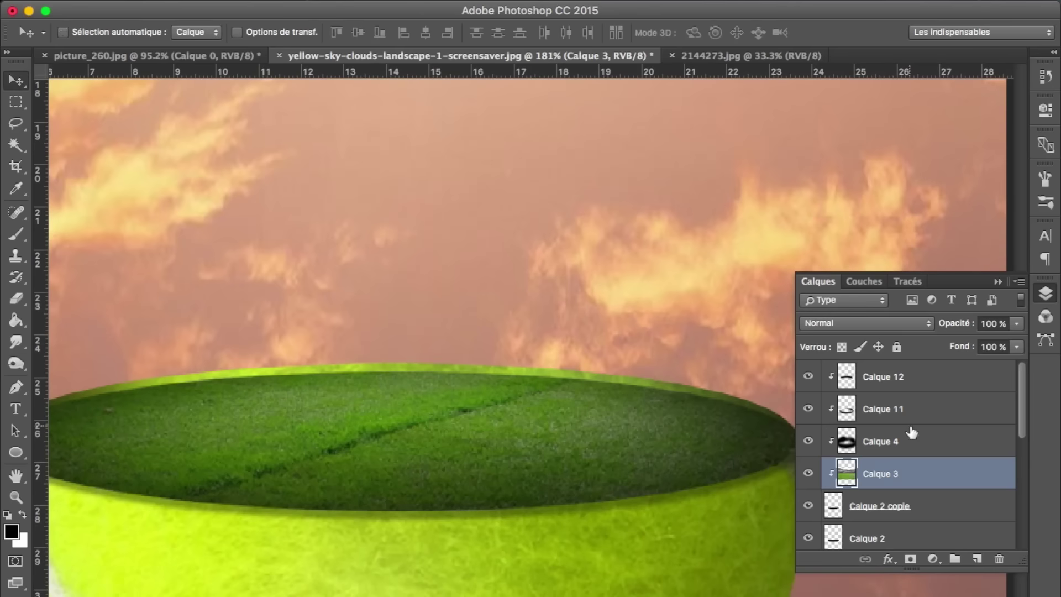
left_click(898, 500)
scroll(882, 524, "down", 3)
scroll(883, 509, "down", 3)
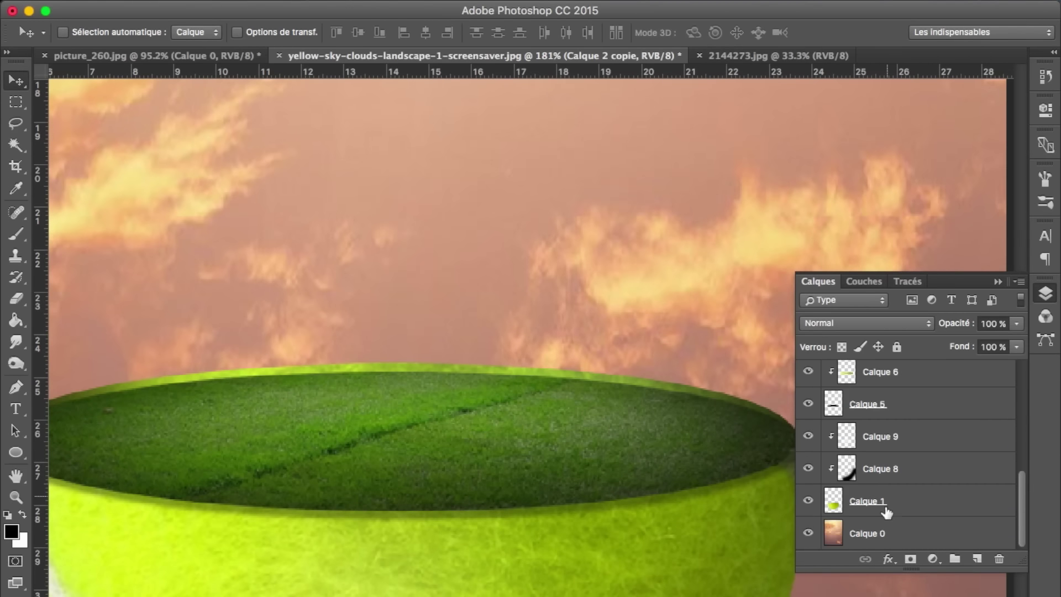
left_click(891, 399)
scroll(764, 434, "up", 2)
scroll(761, 430, "up", 2)
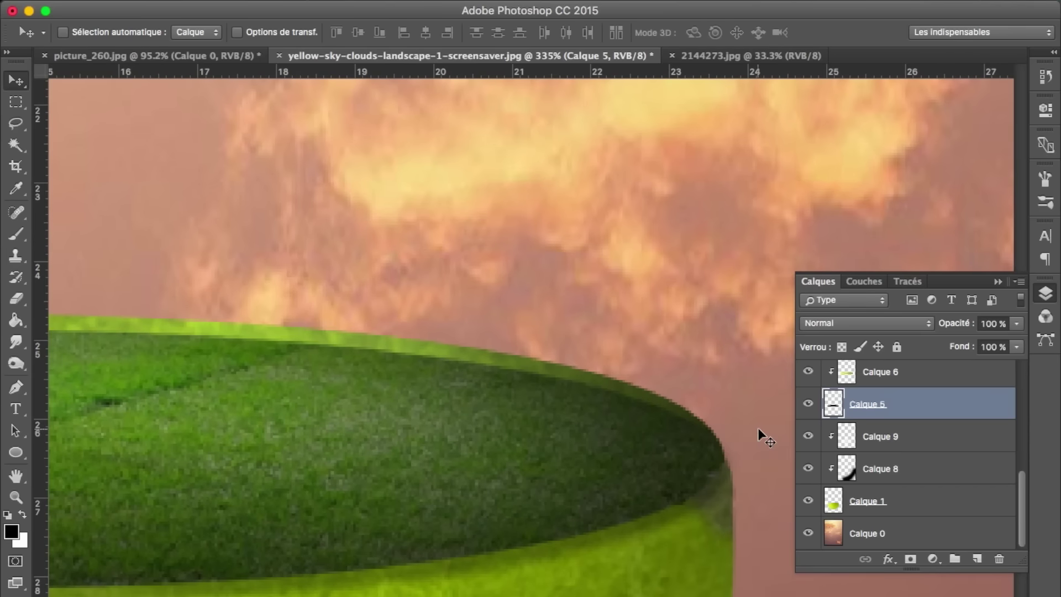
Toggle the rim layer's visibility and review the eraser brush settings
left_click(16, 387)
left_click(809, 403)
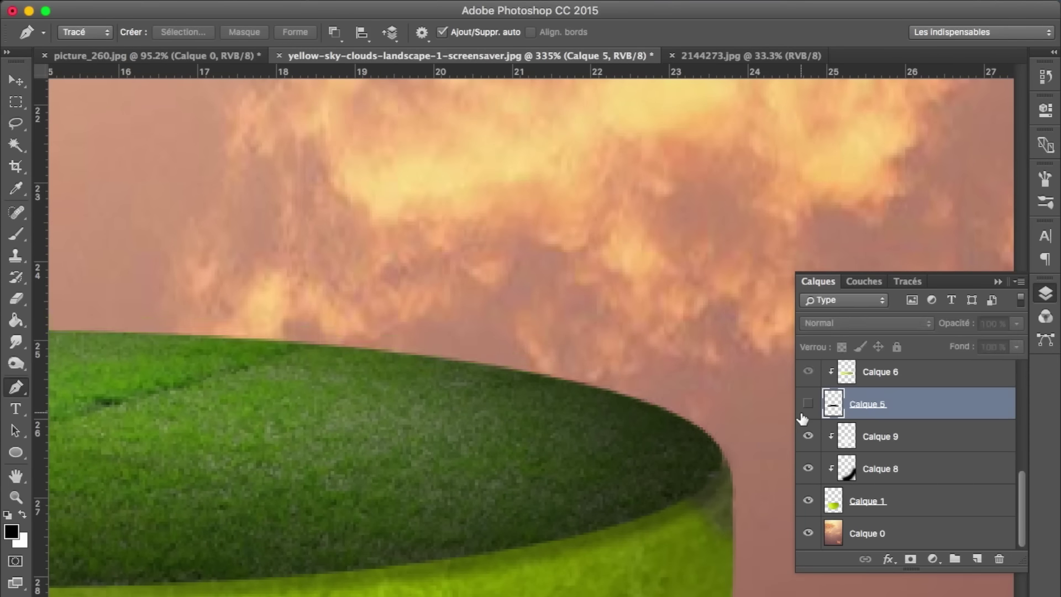
left_click(808, 404)
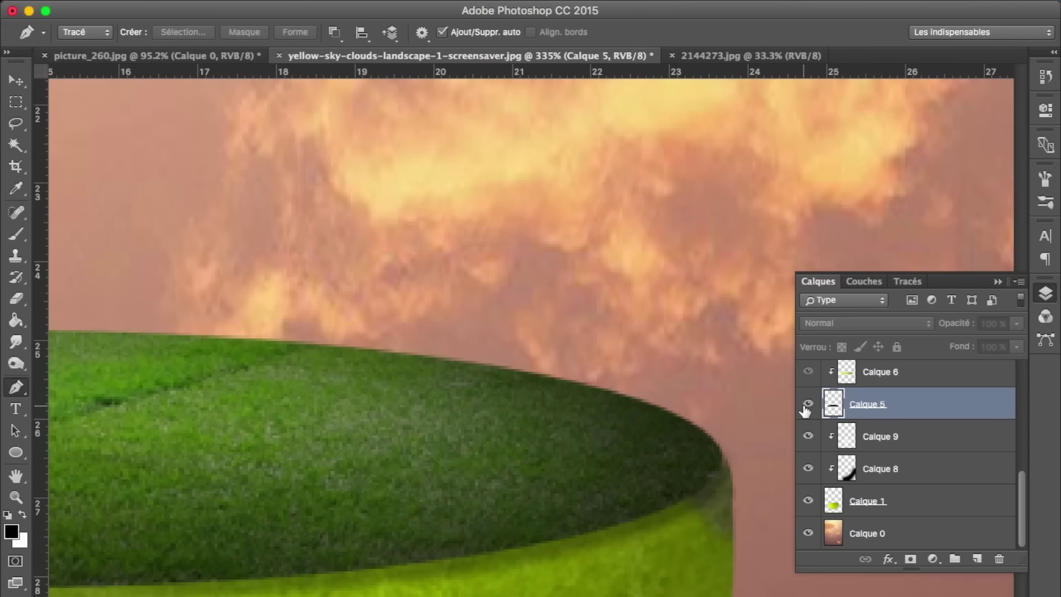
left_click(7, 298)
right_click(663, 387)
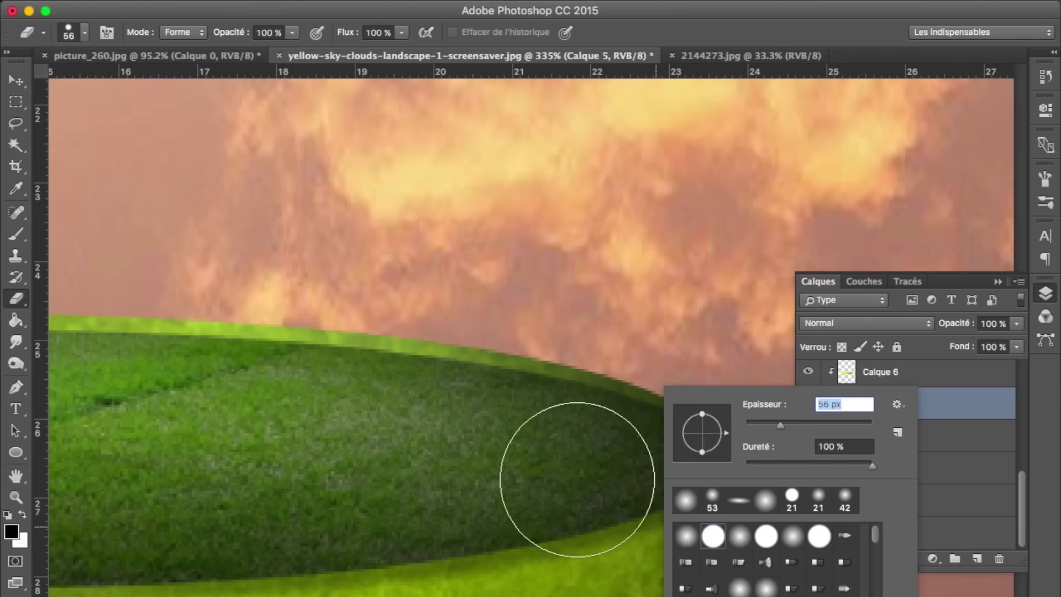
key("Return")
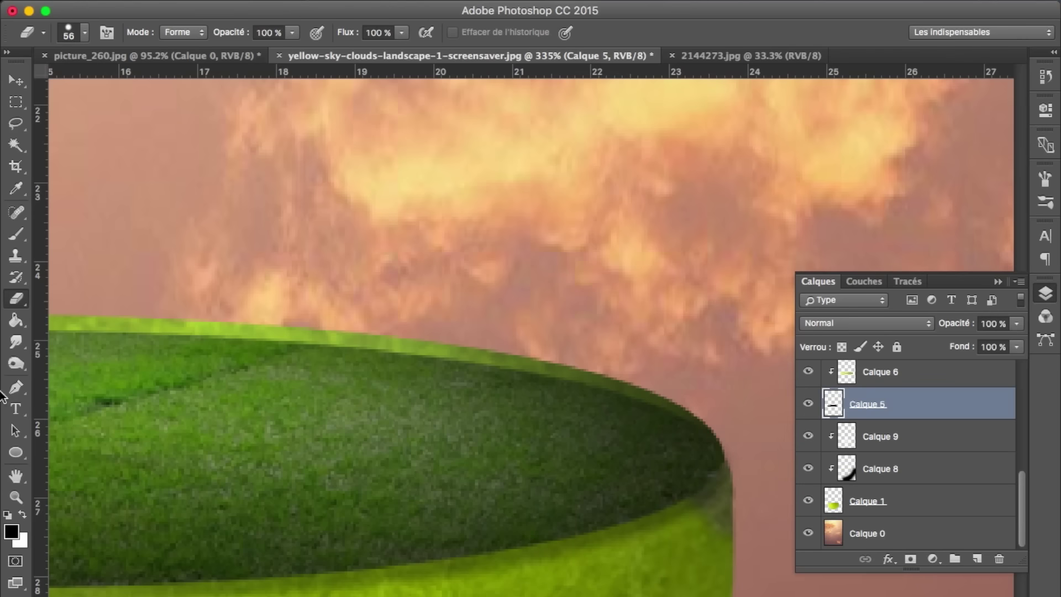
Try drawing a rim-edge path and a shape, discarding both
left_click(15, 389)
left_click(574, 380)
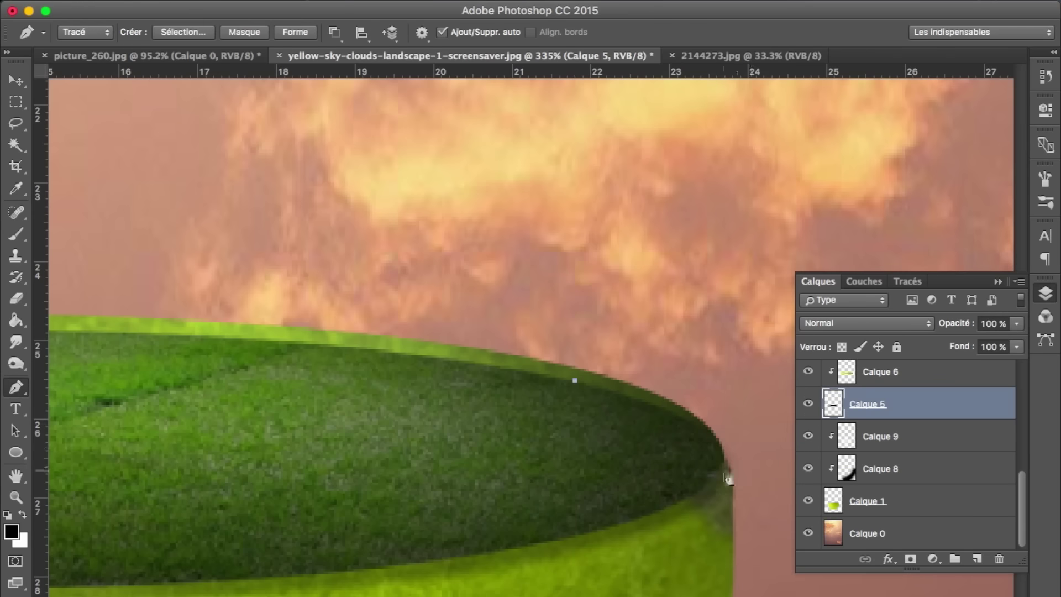
left_click_drag(702, 482, 642, 535)
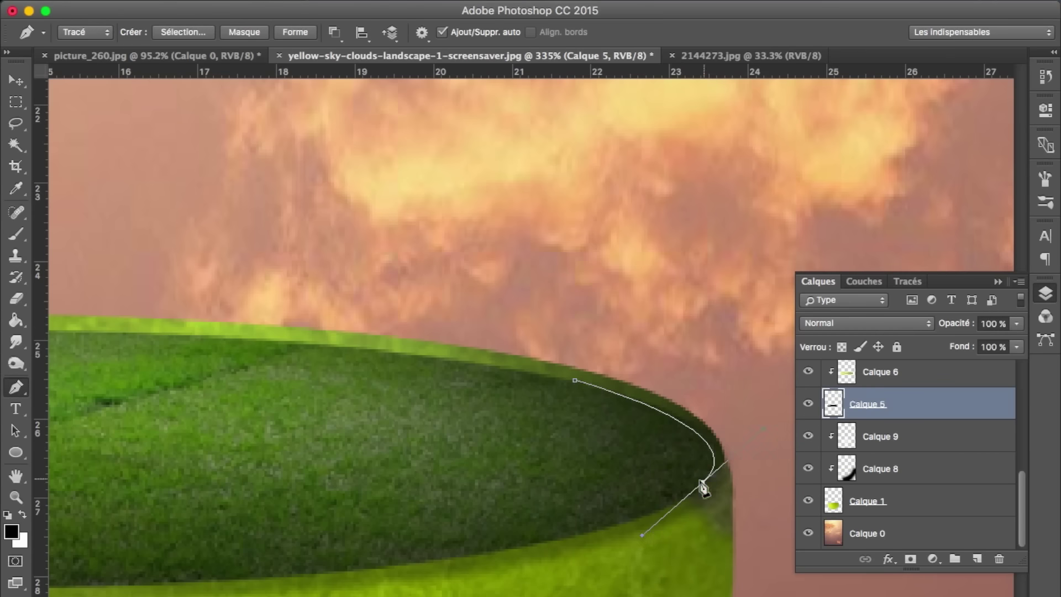
key("Escape")
left_click(84, 32)
left_click(694, 493)
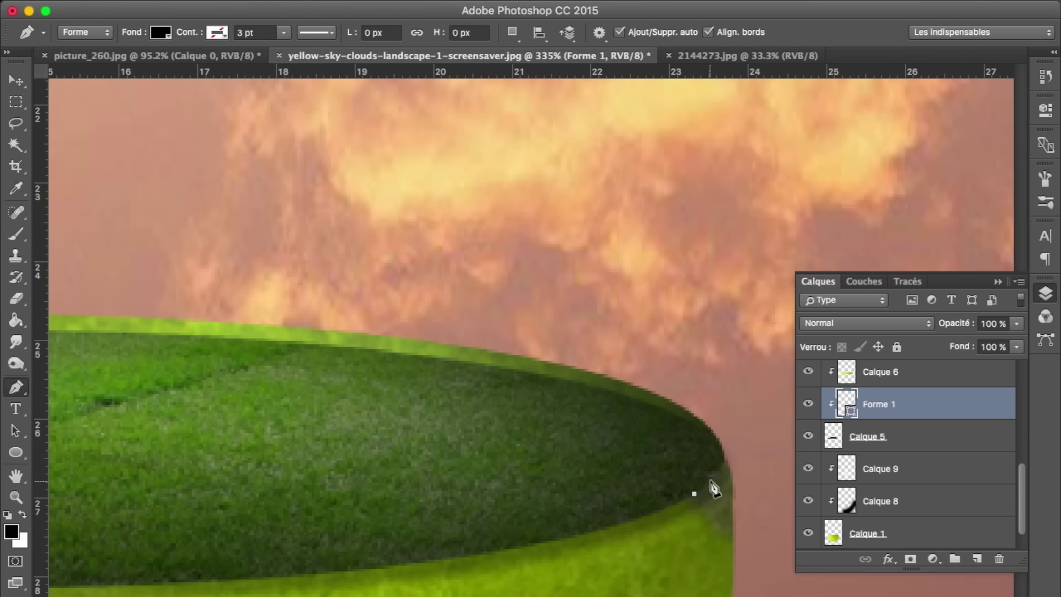
left_click(817, 434)
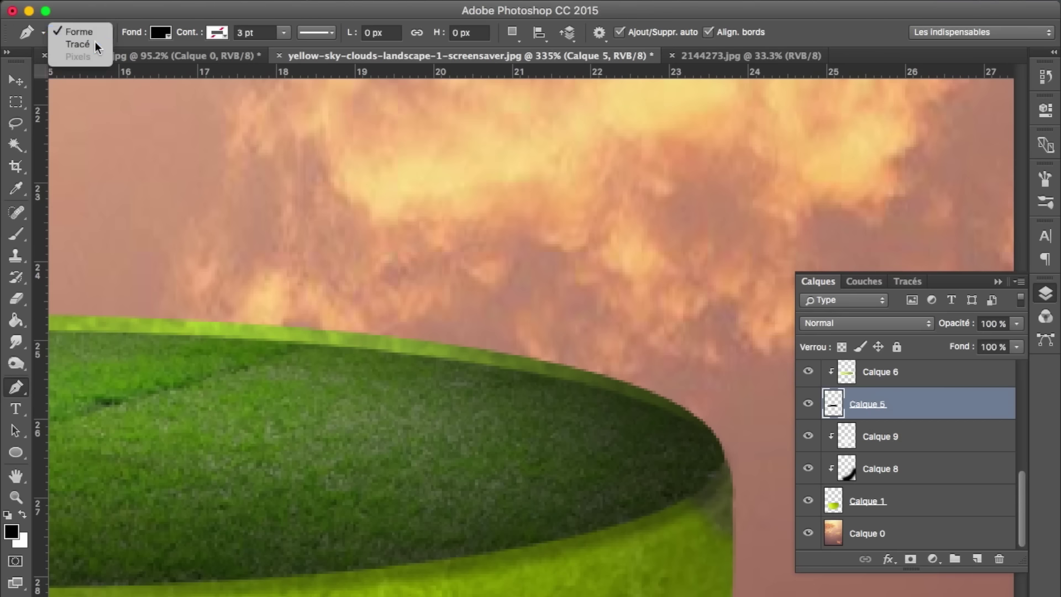
Draw a pen path curving around the rim's right edge and convert it to a selection
left_click(95, 44)
left_click(628, 396)
left_click_drag(703, 485, 669, 332)
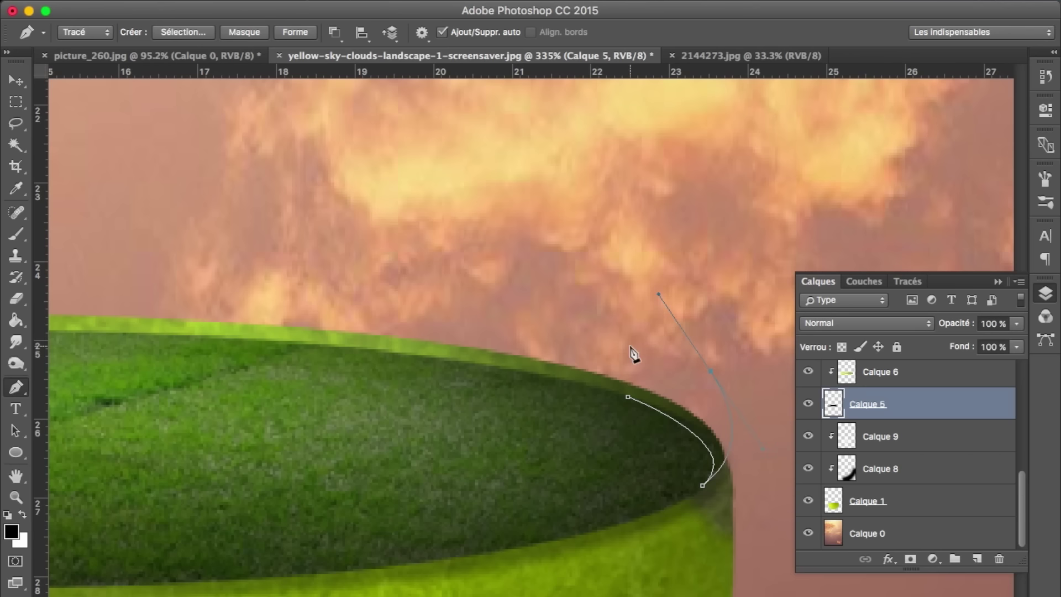
right_click(539, 396)
left_click(635, 470)
key("Return")
Test dark green fills in the selection, undo them, and add a new empty layer
left_click(15, 320)
left_click(692, 402)
key("ctrl+z")
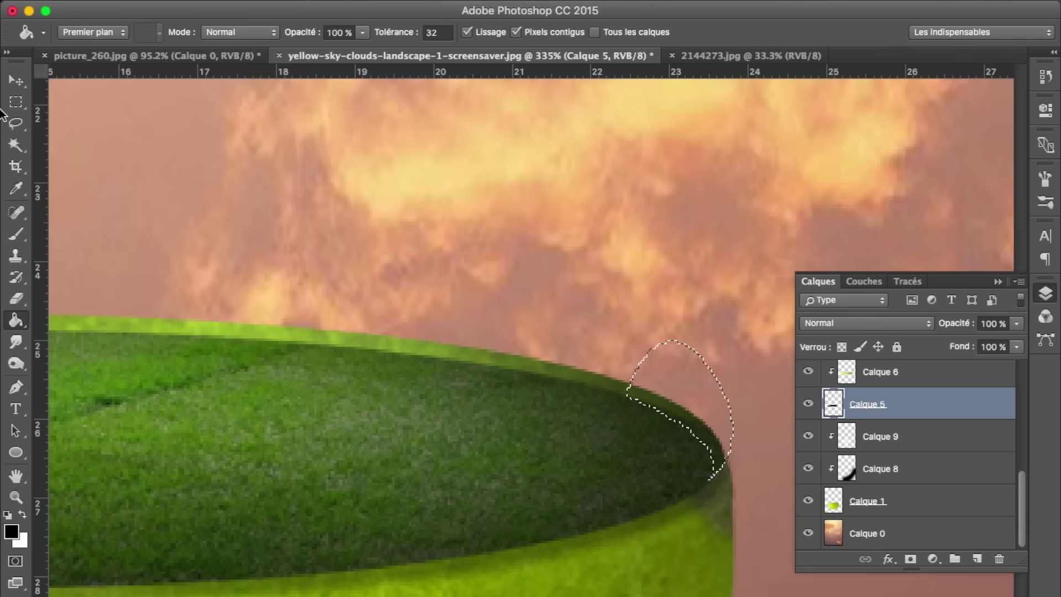
key("m")
right_click(189, 160)
key("Escape")
key("g")
left_click(683, 414)
key("ctrl+z")
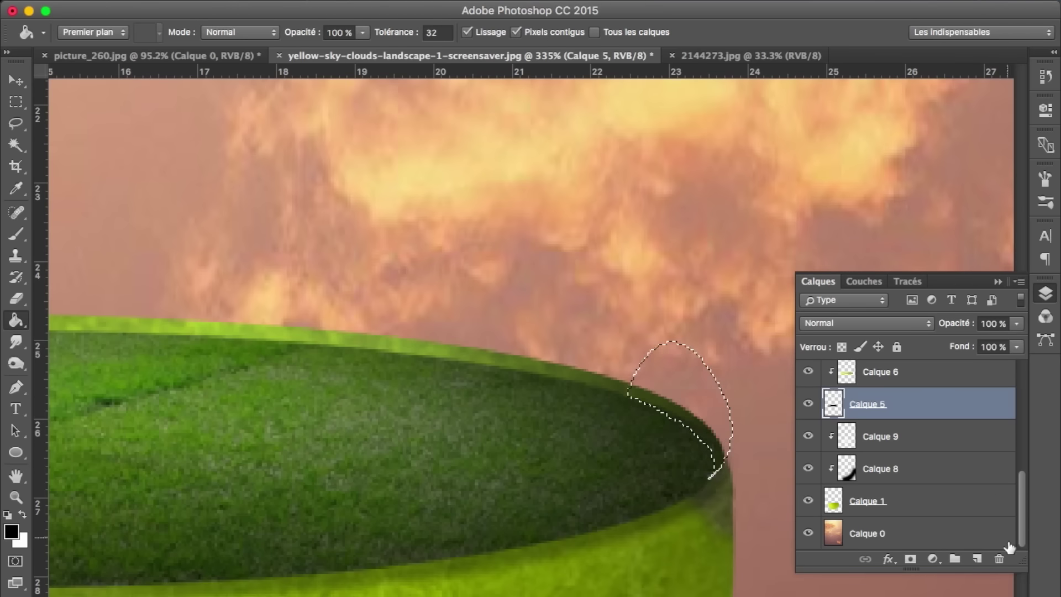
left_click(986, 560)
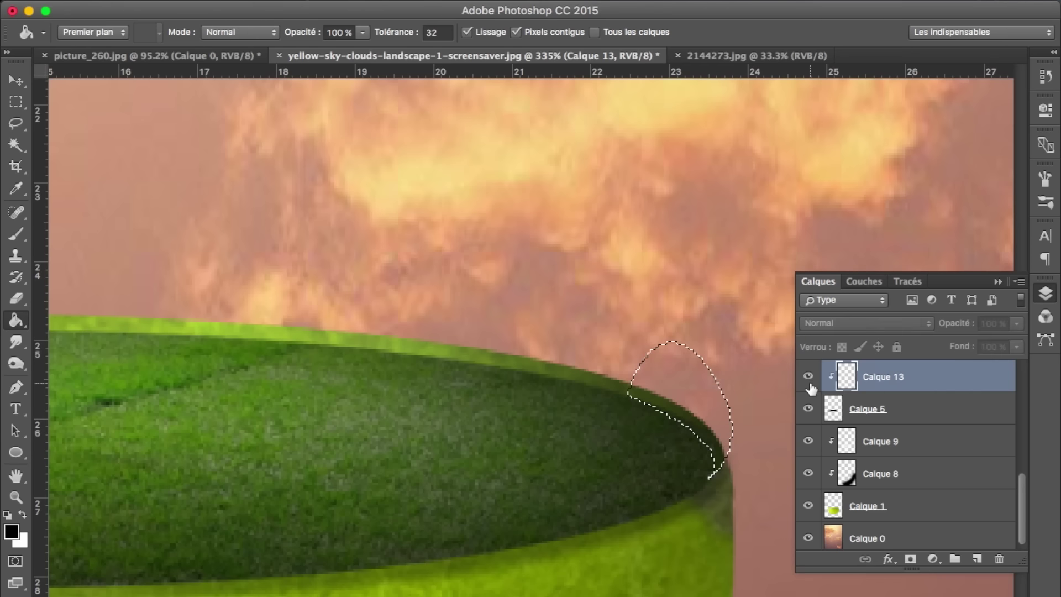
Place Calque 13 below rim layer Calque 5, fill its selection black, and deselect
key("ctrl+minus")
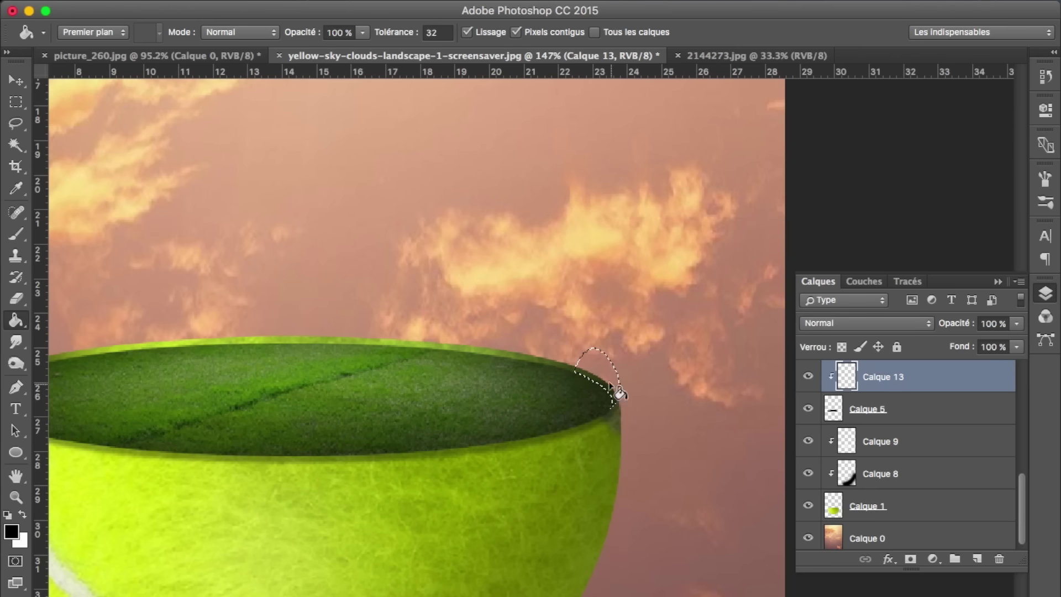
left_click(808, 377)
left_click(808, 377)
left_click(887, 406)
left_click(851, 379)
left_click_drag(898, 381, 918, 424)
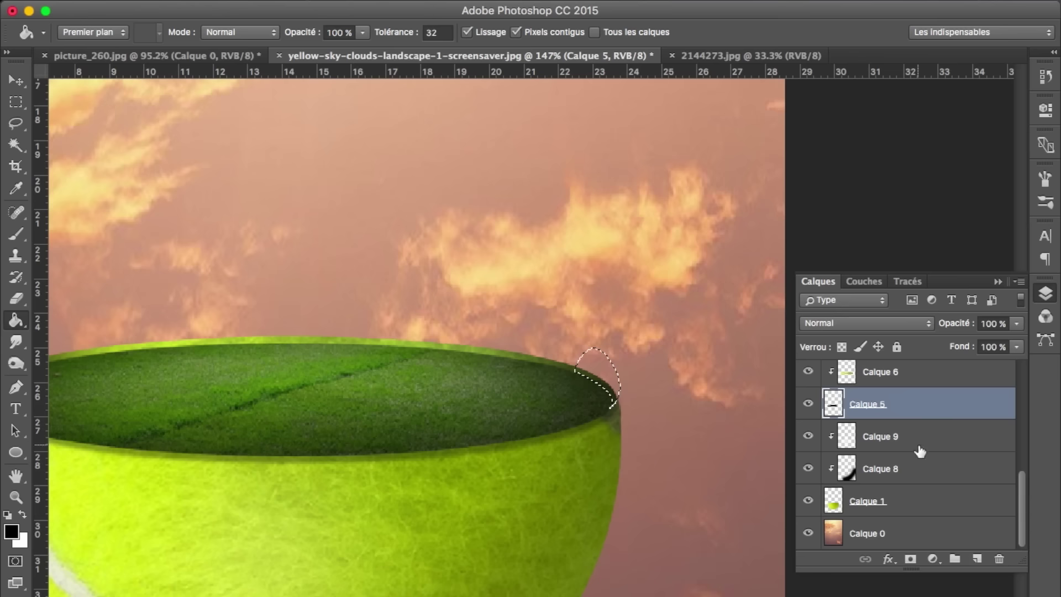
key("alt+BackSpace")
key("m")
key("ctrl+d")
Select Calque 5 alongside Calque 13 and check the layer options menu
scroll(537, 378, "up", 3)
scroll(638, 437, "up", 3)
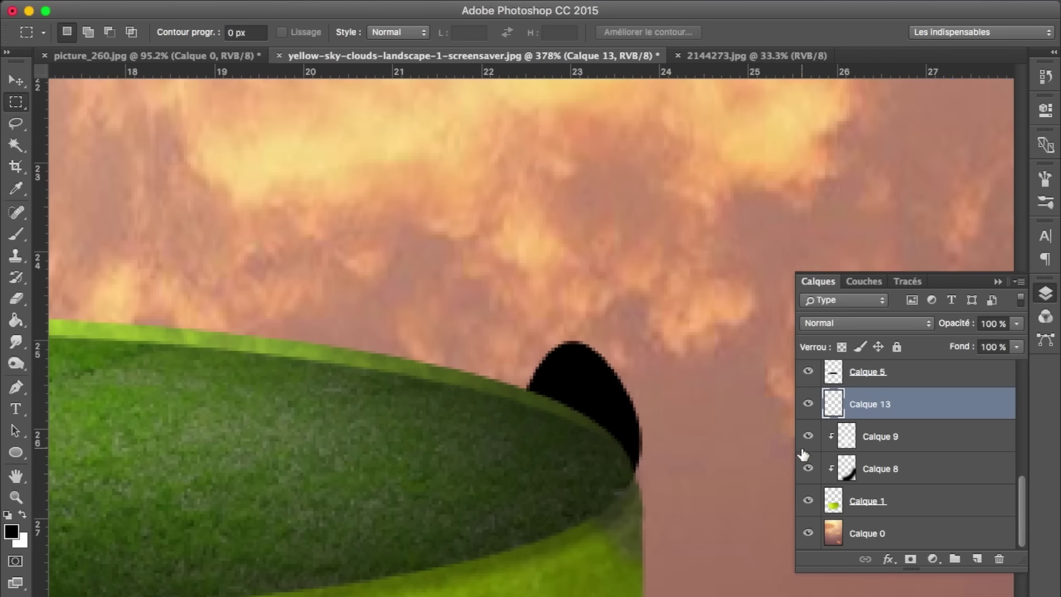
left_click(891, 376, "shift")
right_click(890, 372)
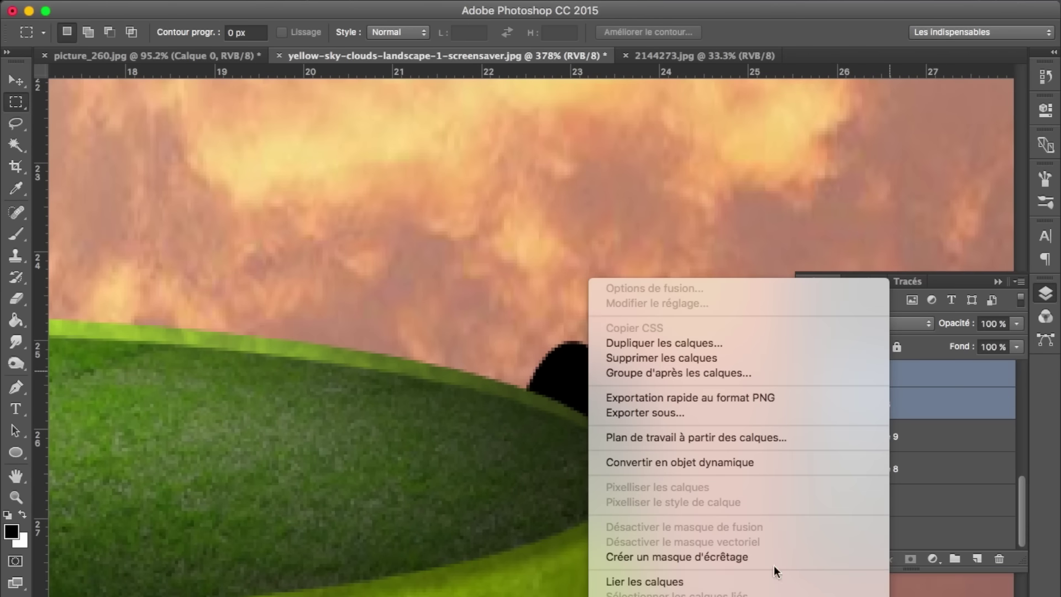
left_click(900, 403)
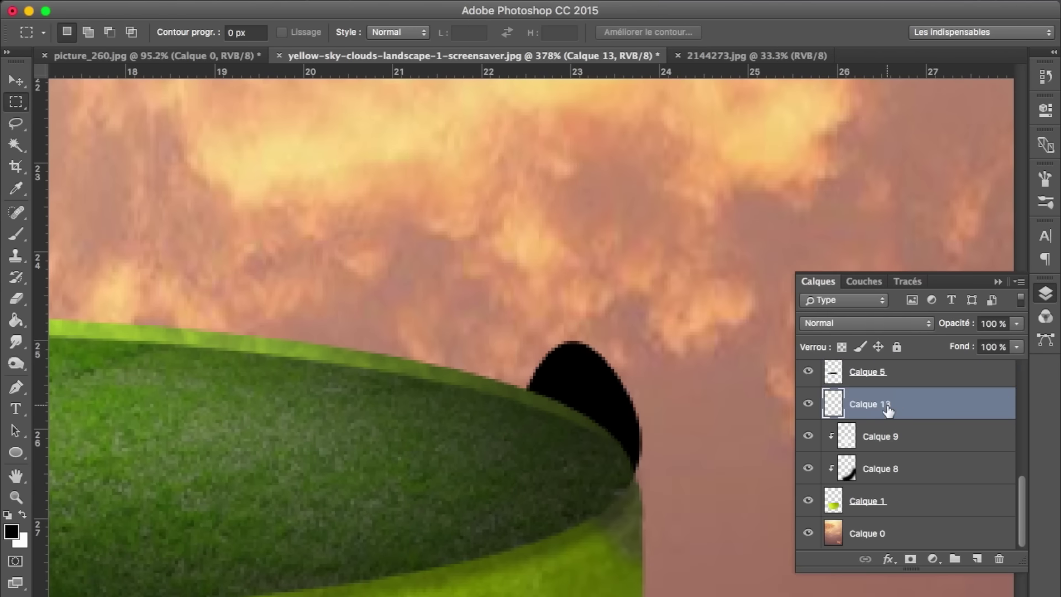
Drop the grass selection and move Calque 13 to the top of the layer stack
left_click(840, 380, "super")
right_click(456, 297)
key("Escape")
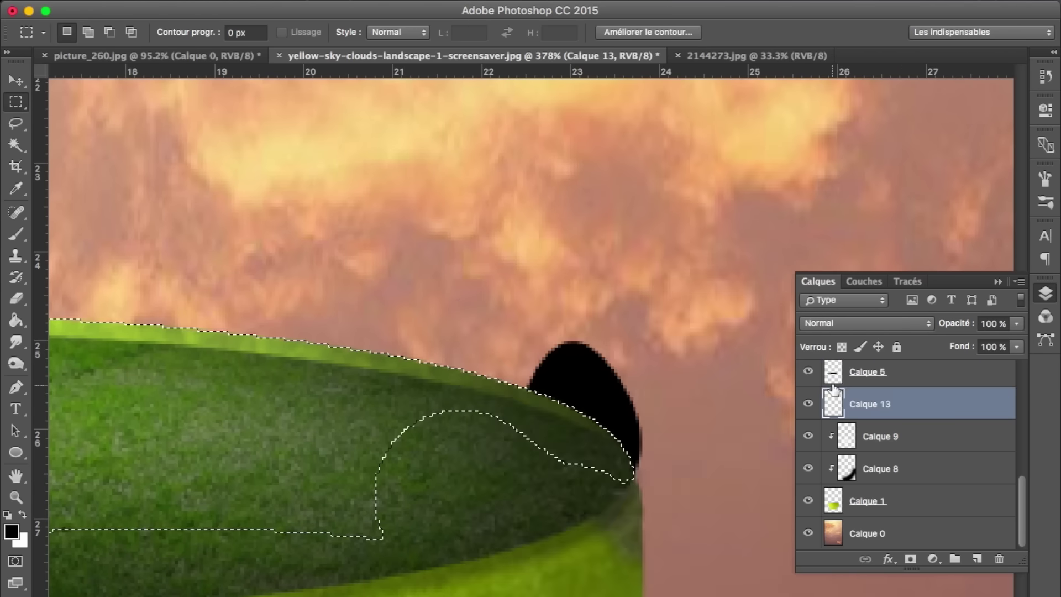
left_click(865, 382)
left_click(869, 408)
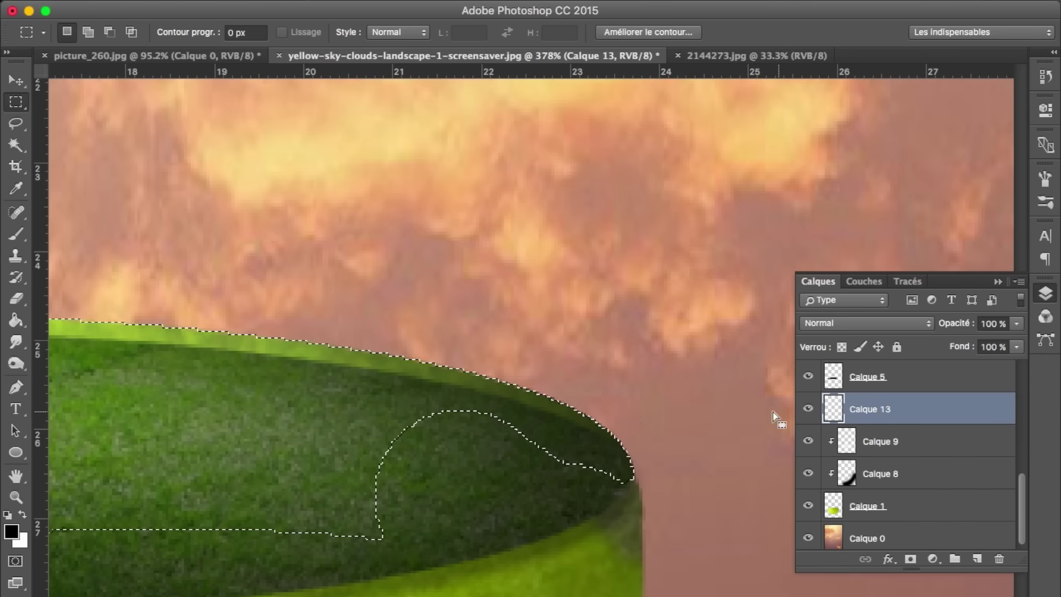
key("super+d")
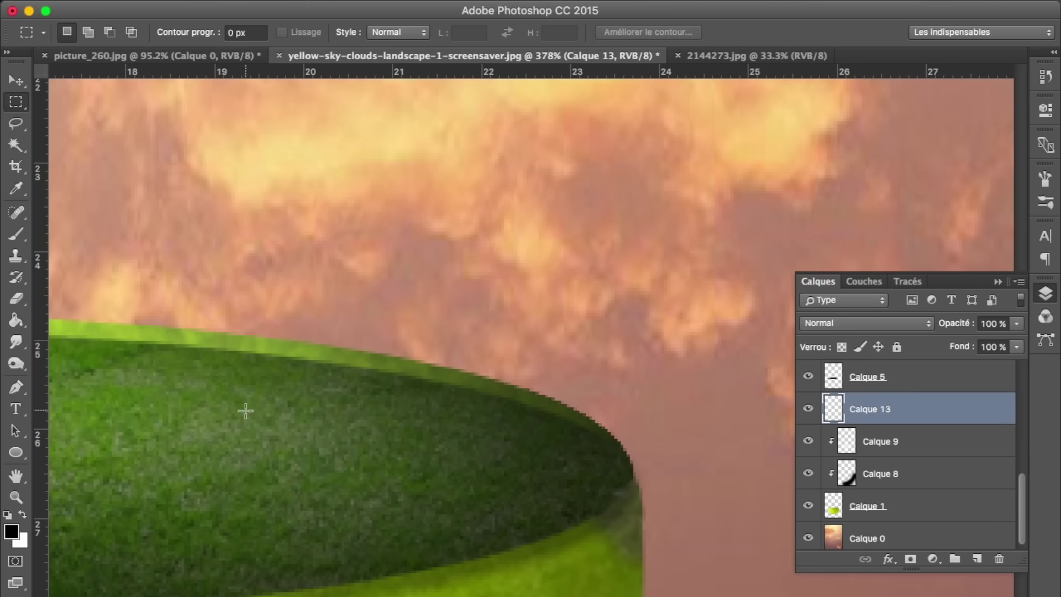
scroll(246, 410, "down", 10)
mouse_move(873, 438)
left_mouse_down()
mouse_move(946, 319)
mouse_move(921, 369)
left_mouse_up()
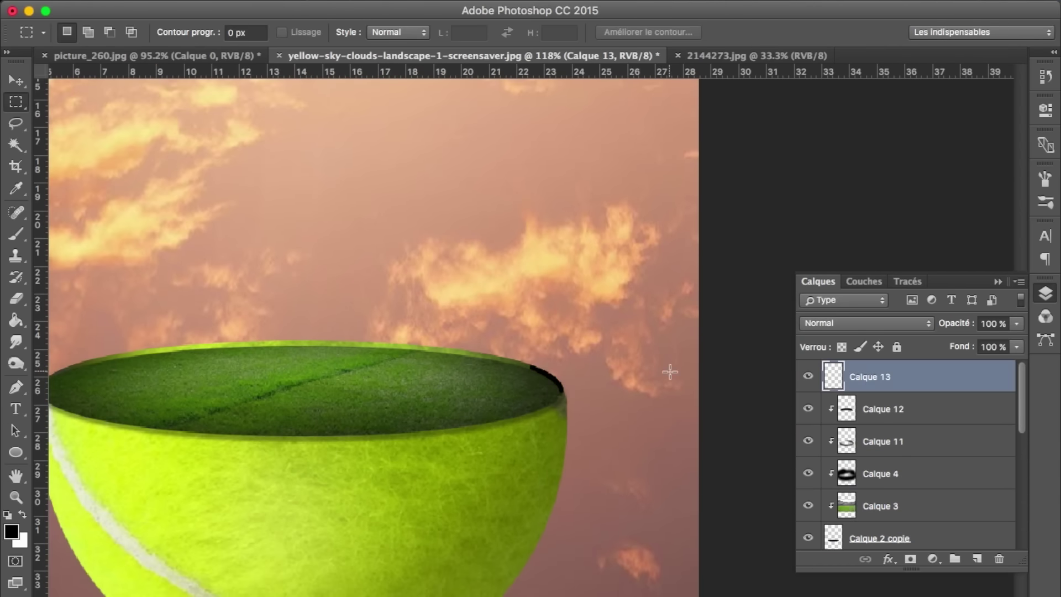
scroll(670, 371, "up", 8)
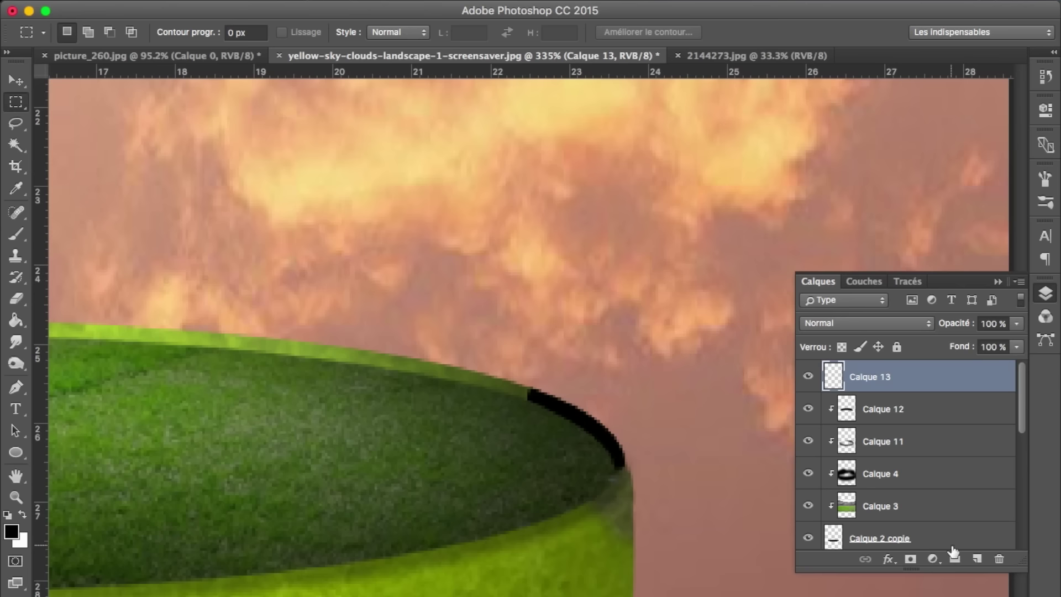
Add a layer clipped to Calque 13 and paste a rim area from Calque 6 as clipped Calque 15
left_click(977, 559)
left_click(929, 394, "alt")
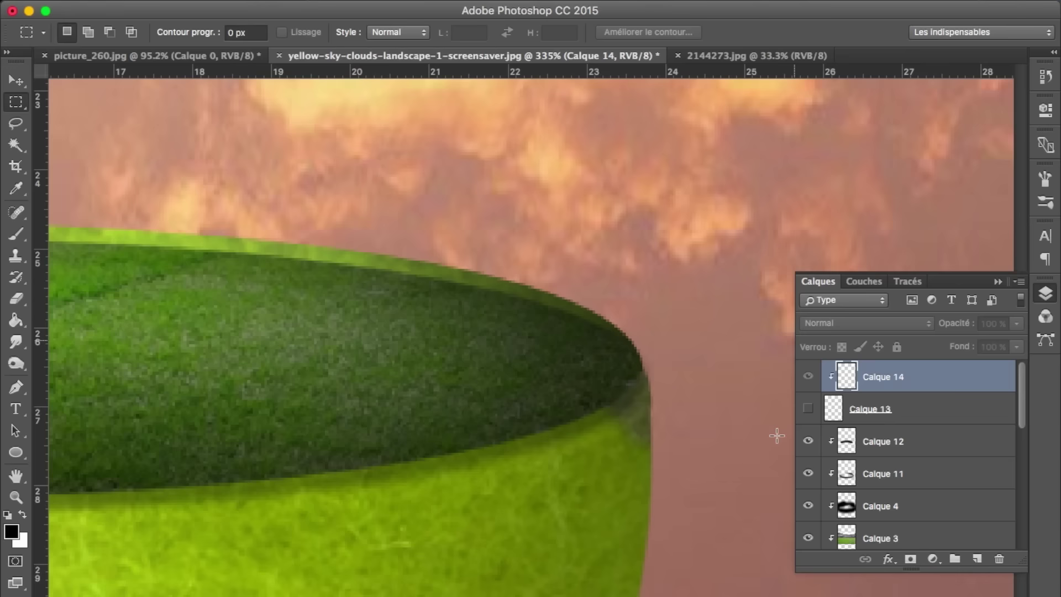
scroll(840, 453, "down", 3)
scroll(844, 464, "down", 2)
left_click(885, 413)
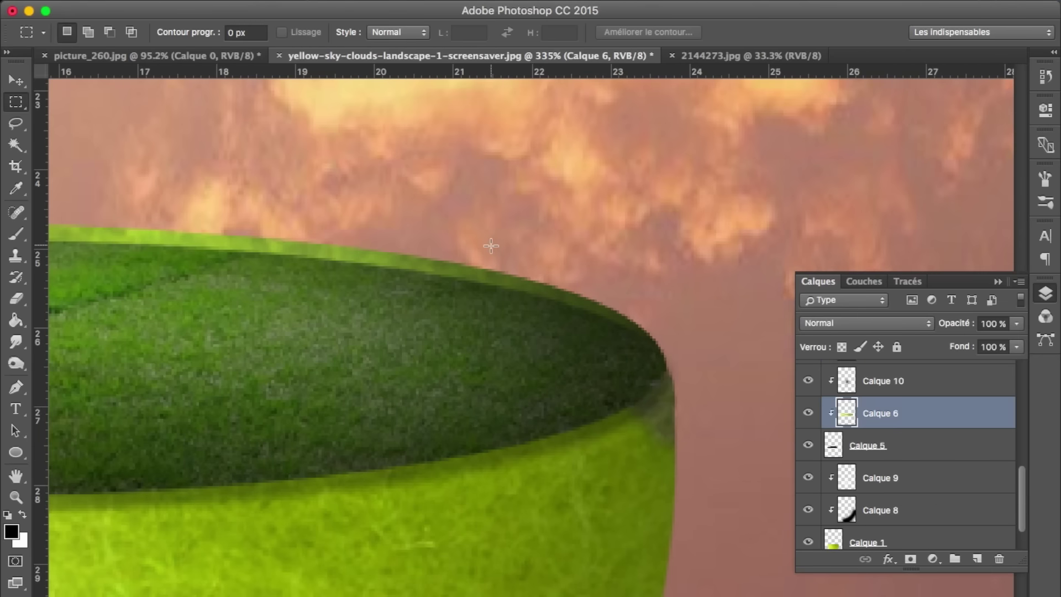
left_click_drag(493, 244, 719, 387)
key("ctrl+v")
scroll(881, 418, "up", 3)
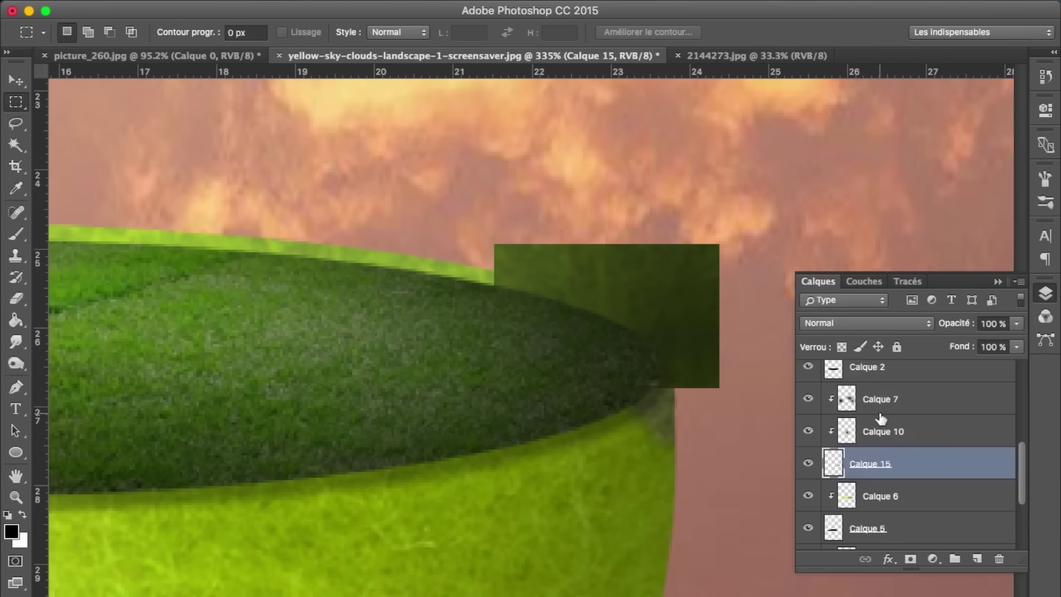
mouse_move(887, 475)
left_mouse_down()
mouse_move(979, 261)
mouse_move(943, 390)
left_mouse_up()
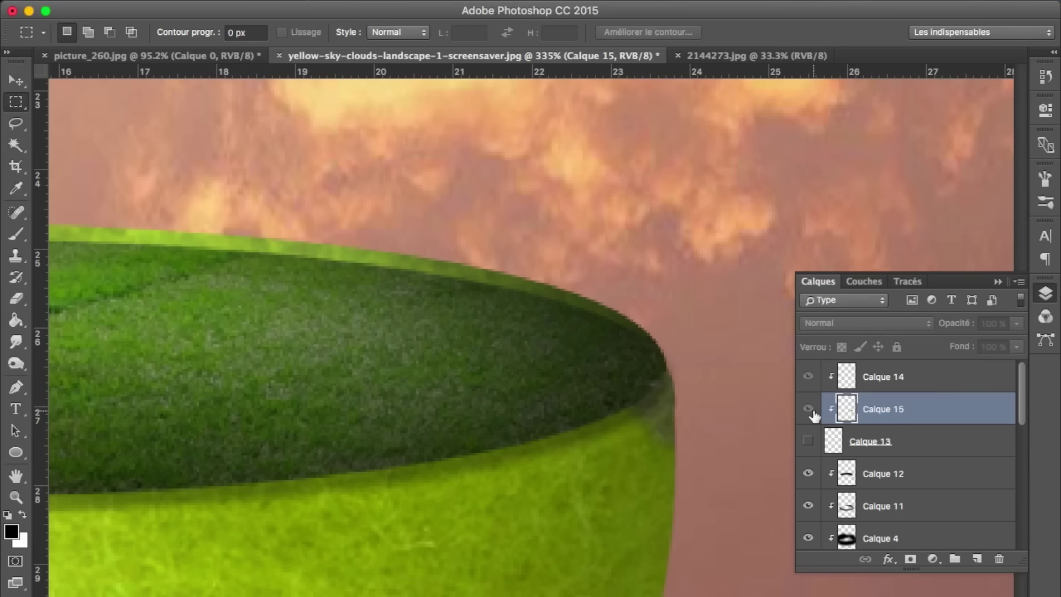
Show Calque 13, paint the rim with a size-60 brush at 44% opacity, then revert via History
left_click(809, 442)
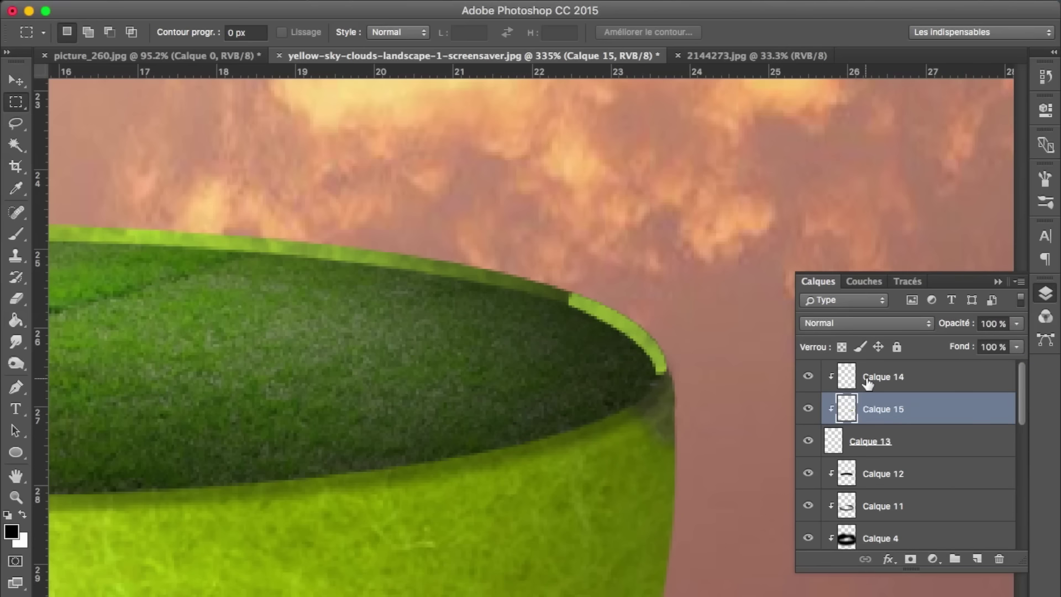
scroll(829, 392, "down", 1)
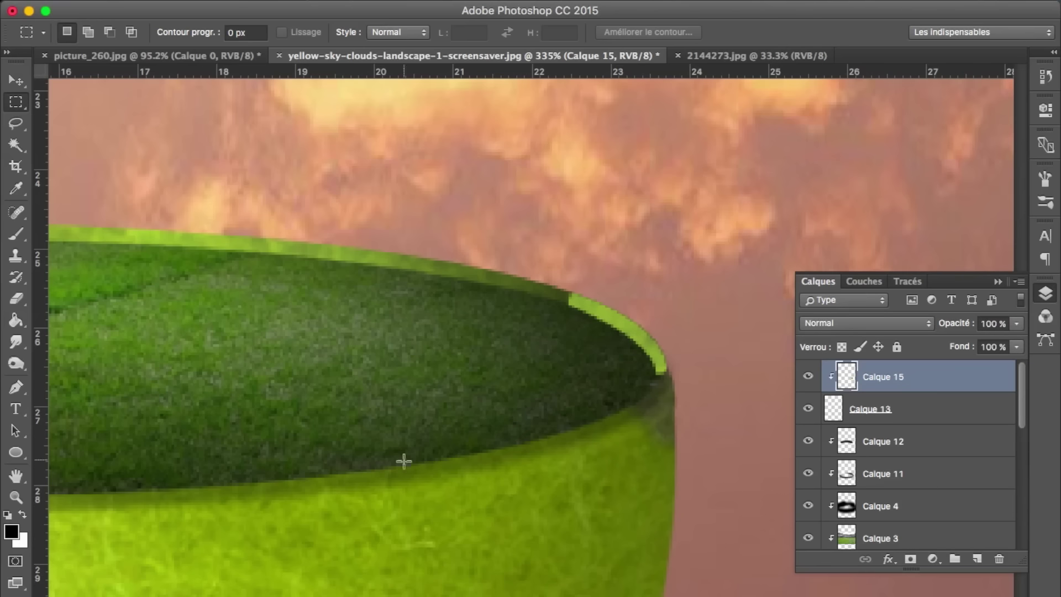
left_click(16, 235)
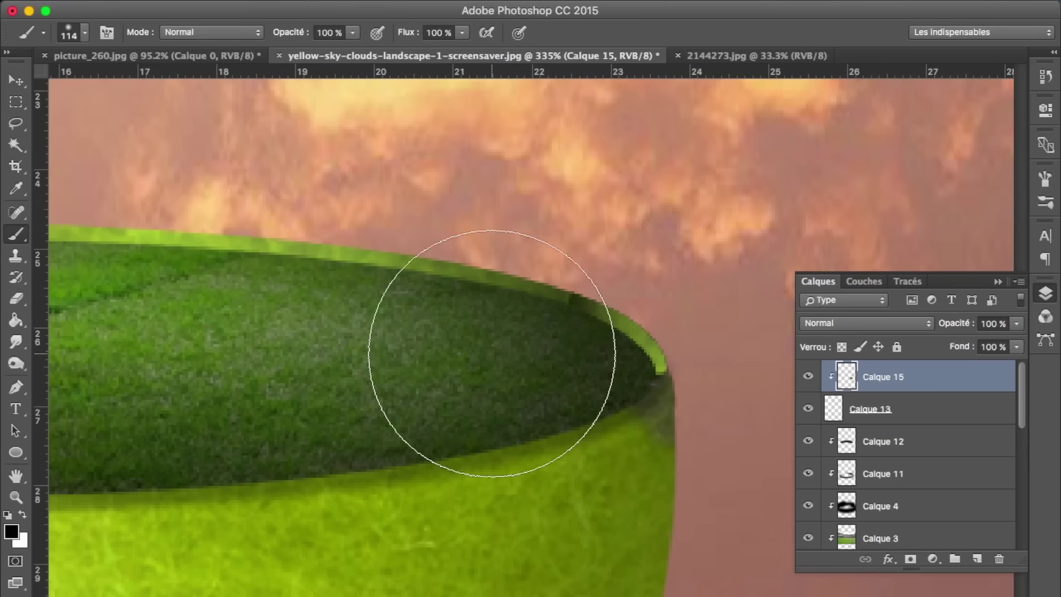
right_click(472, 317)
double_click(612, 353)
type("60")
key("Return")
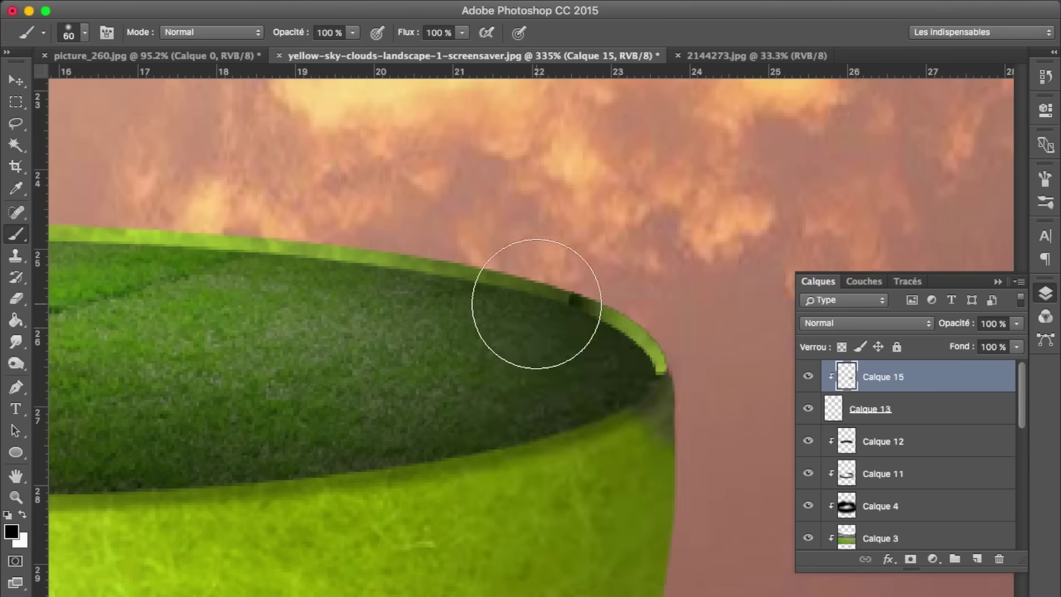
left_click_drag(690, 401, 619, 320)
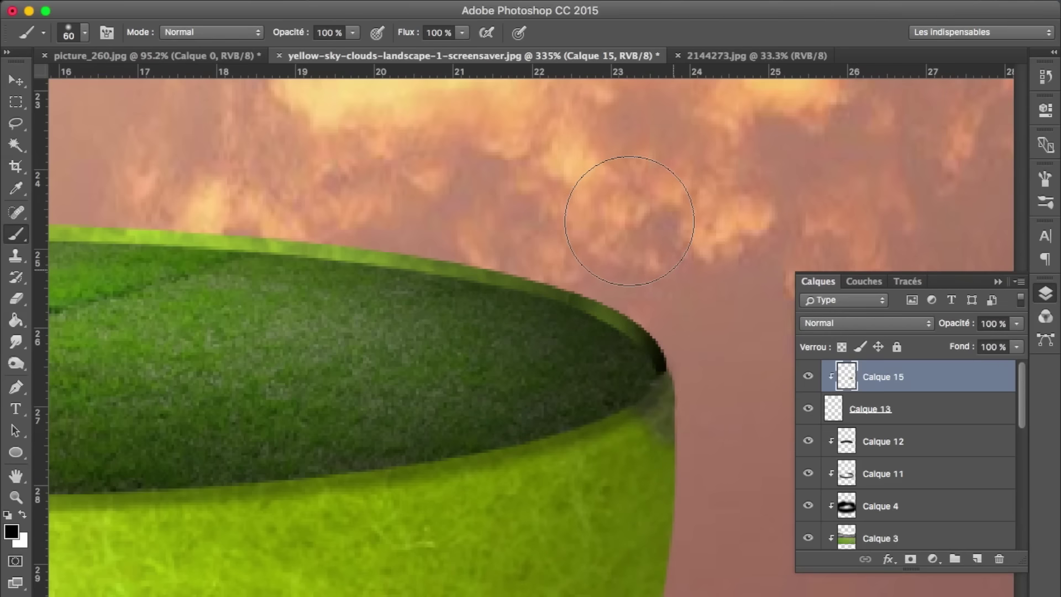
left_click_drag(960, 331, 915, 331)
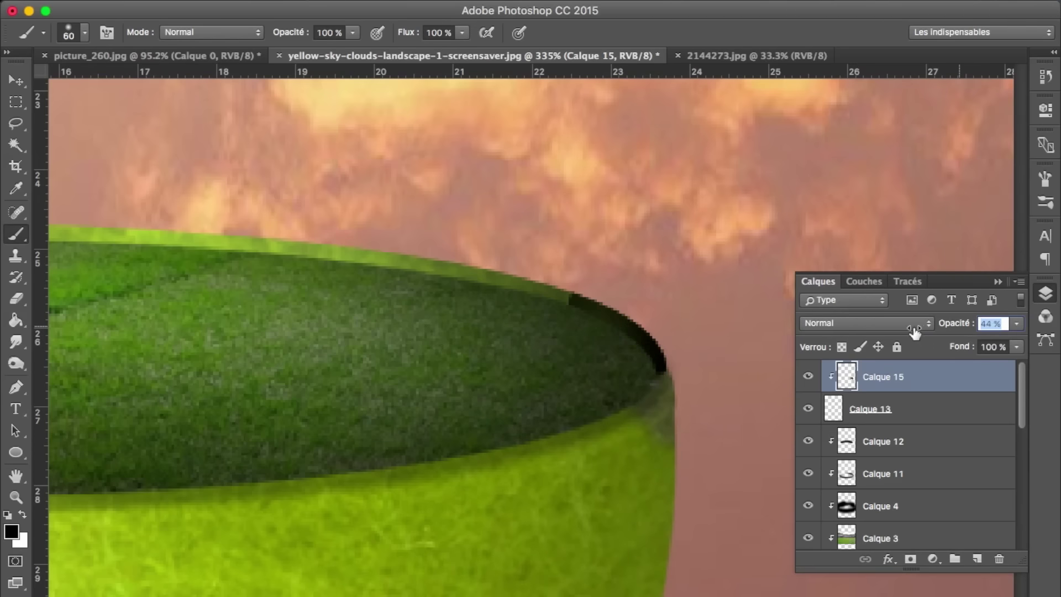
left_click(1046, 76)
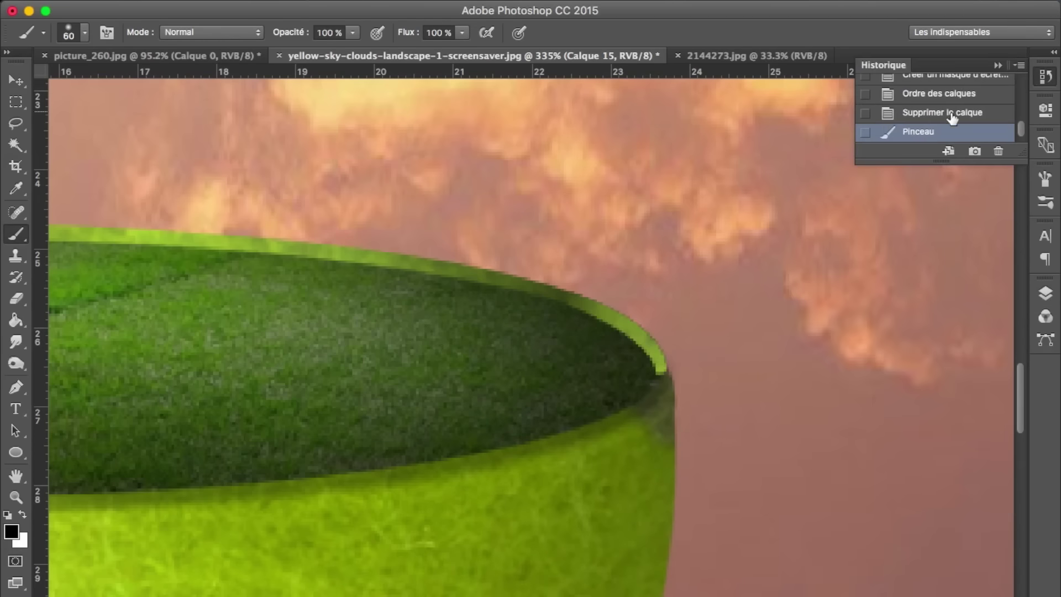
left_click(943, 112)
left_click(1046, 293)
On a new clipped layer, paint dark green shading along the top-right rim at 80% opacity
left_click(977, 559)
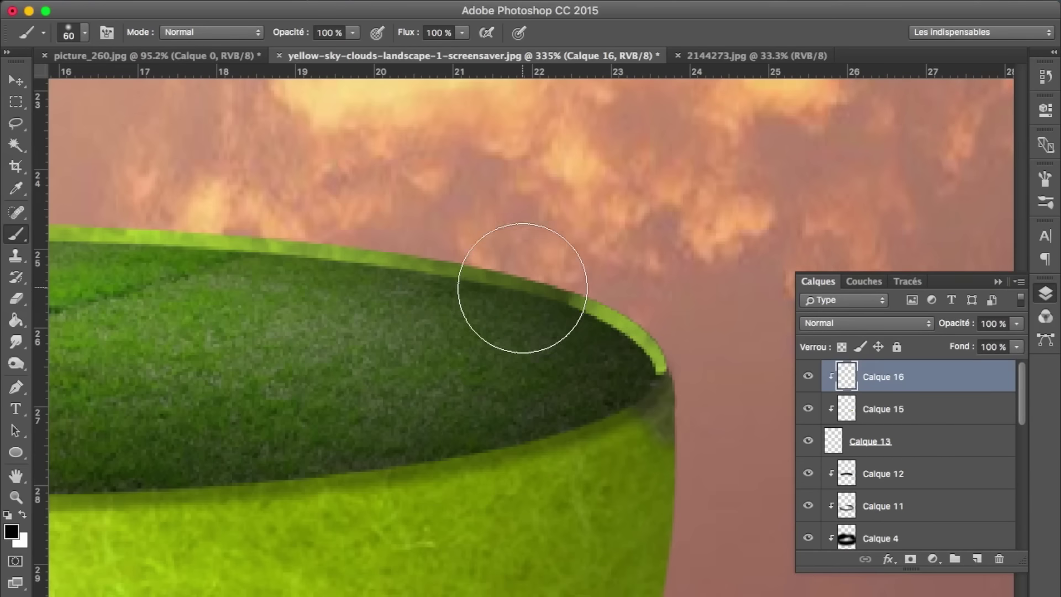
left_click_drag(519, 336, 752, 334)
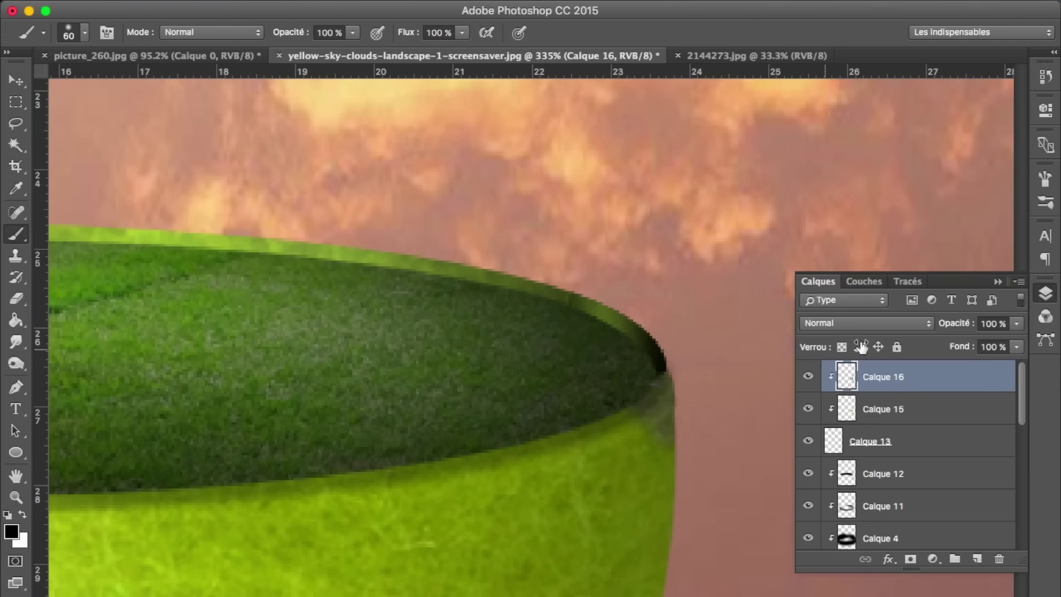
left_click(960, 324)
type("80")
key("Return")
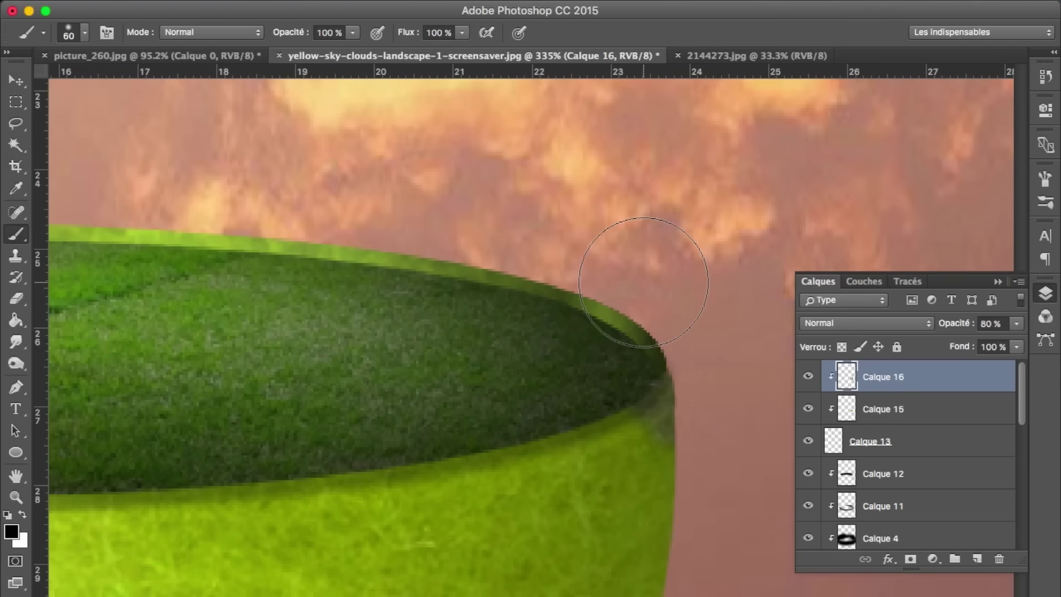
Set the brush to 36% opacity and size 28, then fit the document in the window
left_click_drag(293, 34, 238, 29)
right_click(656, 379)
left_click_drag(774, 413, 758, 412)
key("Return")
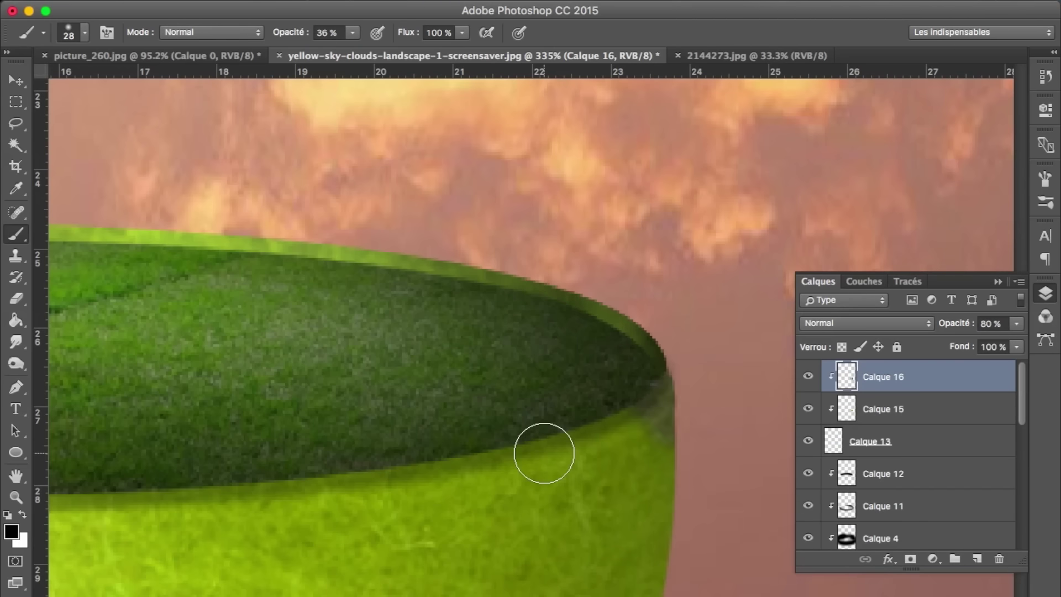
key("super+0")
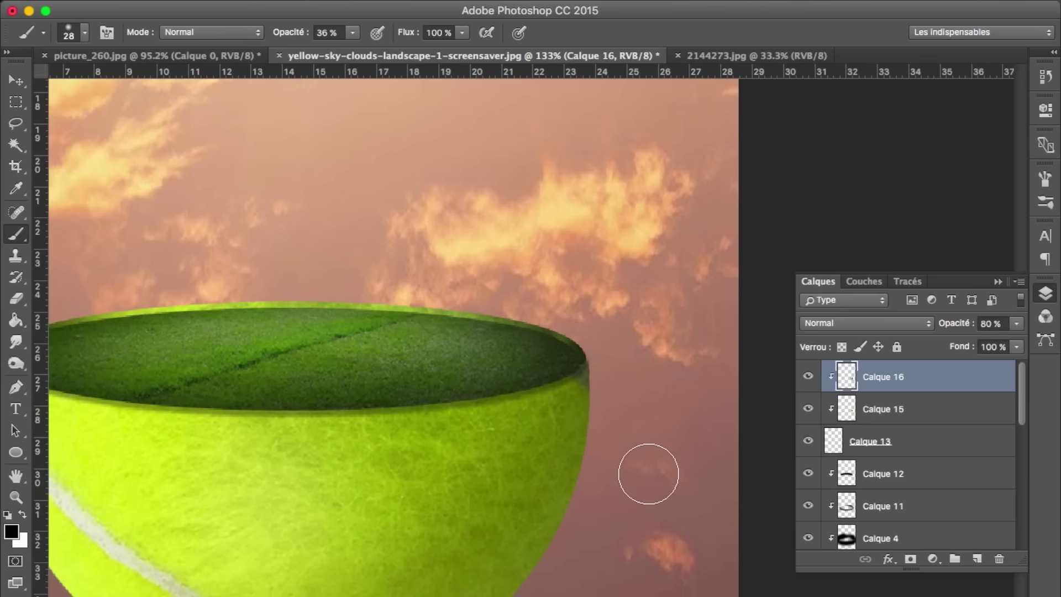
Merge Calque 13 together with the other rim layers into one layer
scroll(649, 474, "down", 1)
scroll(648, 474, "up", 1)
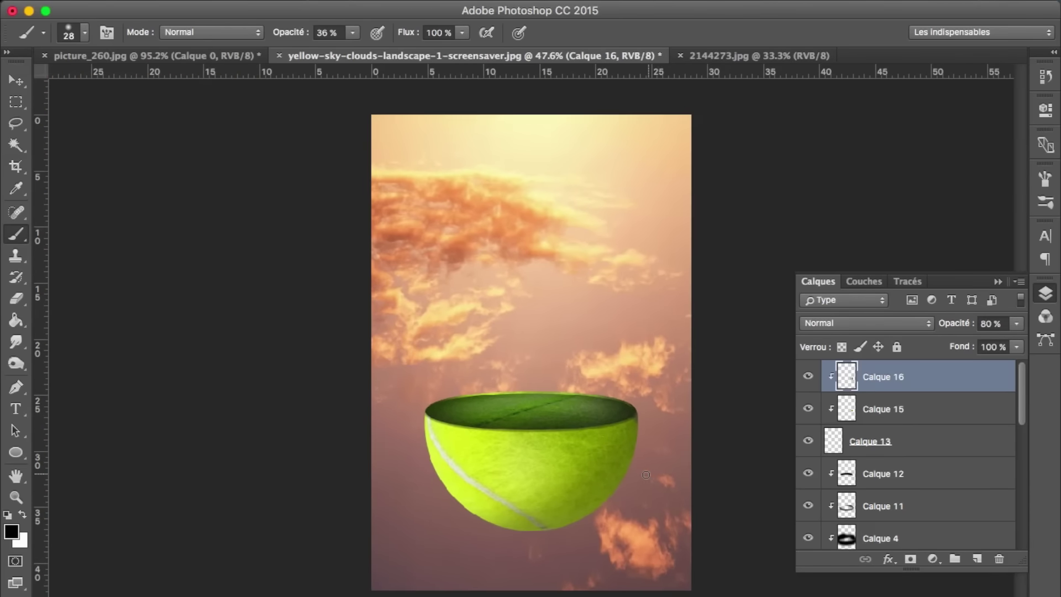
scroll(648, 474, "up", 3)
scroll(646, 474, "down", 3)
scroll(645, 474, "down", 3)
scroll(646, 474, "right", 3)
key("super+j")
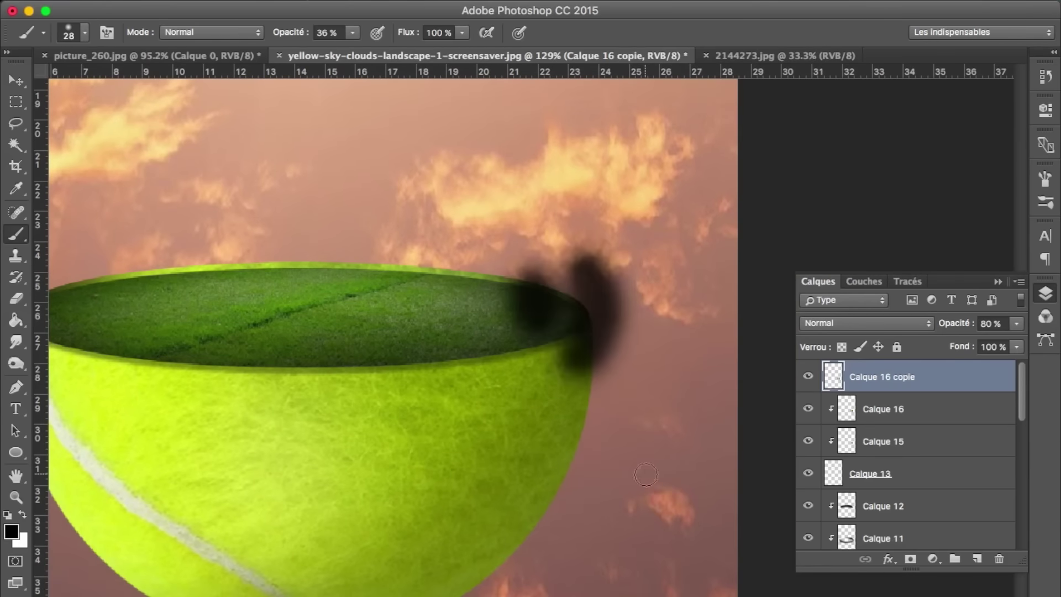
key("super+z")
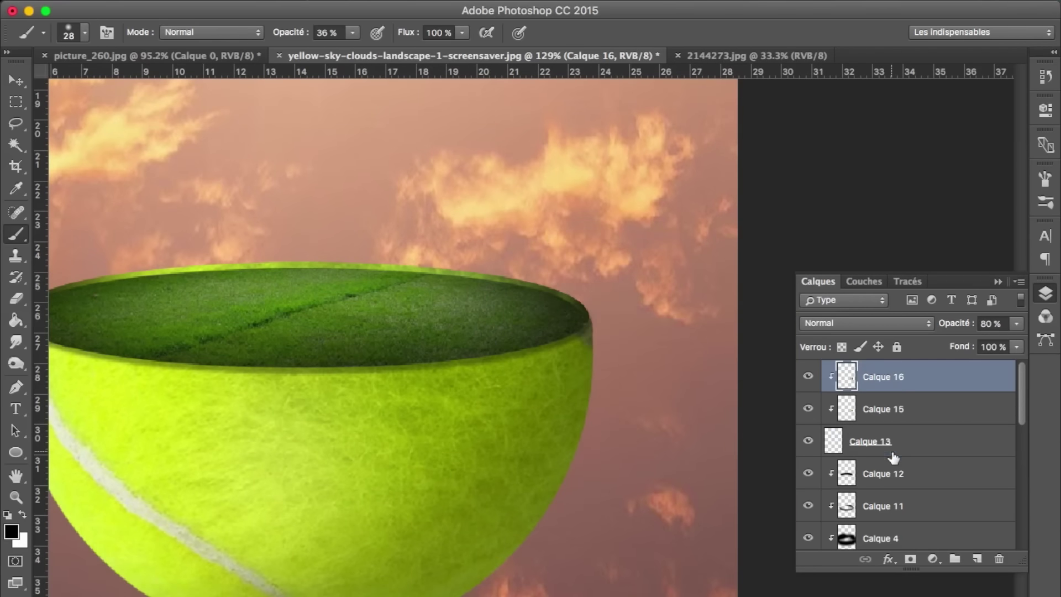
left_click(893, 456, "shift")
right_click(893, 456)
left_click(730, 562)
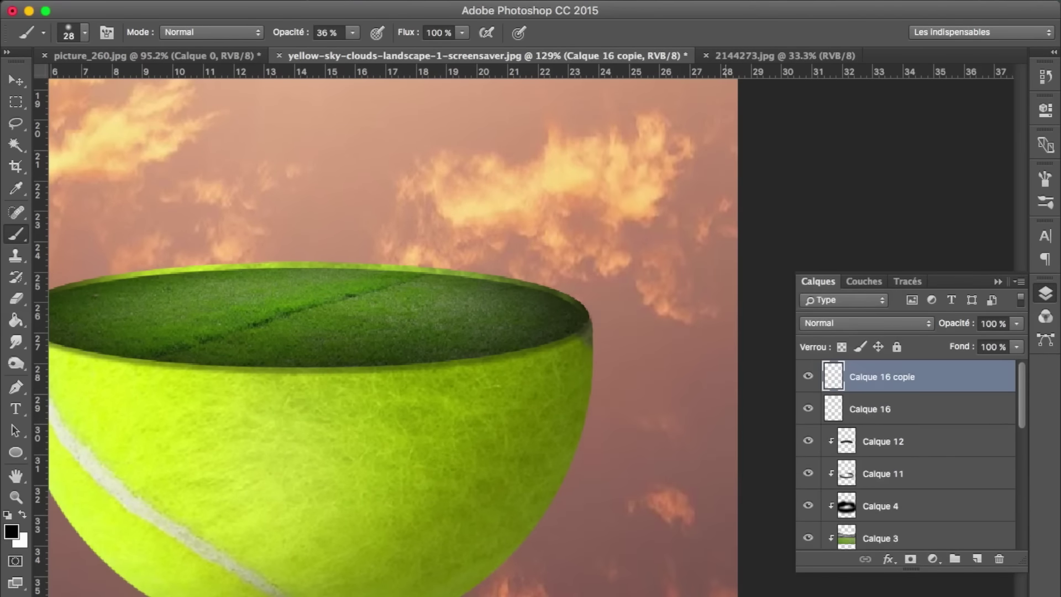
Reposition the Calque 16 copie layer with the Move tool
key("super+t")
right_click(360, 321)
key("Escape")
key("Escape")
scroll(692, 279, "left", 3)
scroll(693, 279, "left", 5)
key("v")
mouse_move(625, 340)
left_mouse_down()
mouse_move(420, 343)
mouse_move(421, 332)
left_mouse_up()
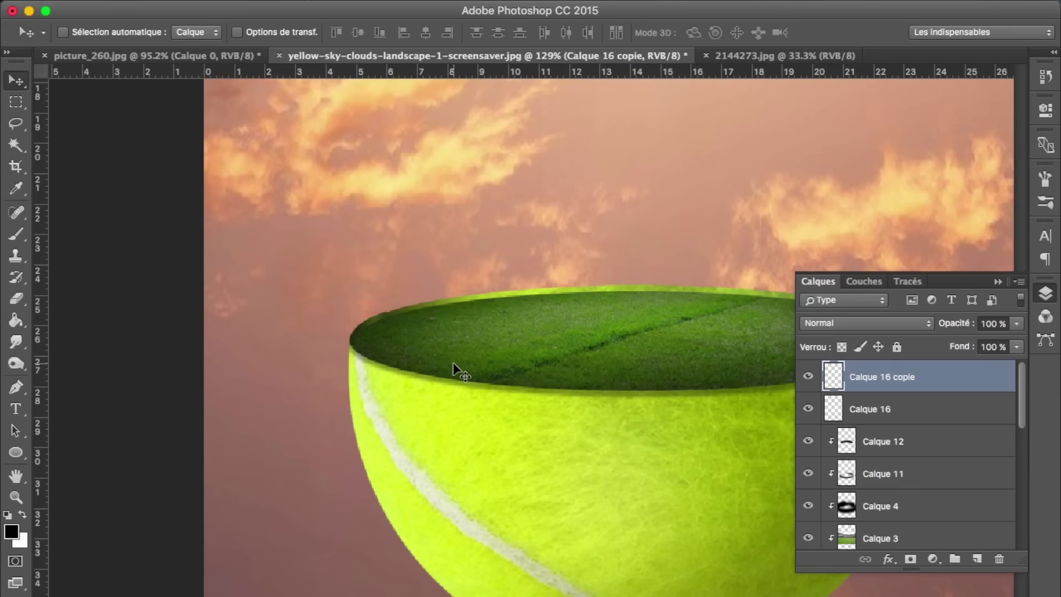
Nudge the grass layer slightly into place
scroll(453, 363, "down", 3)
scroll(453, 363, "down", 5)
scroll(453, 363, "up", 5)
scroll(453, 363, "up", 3)
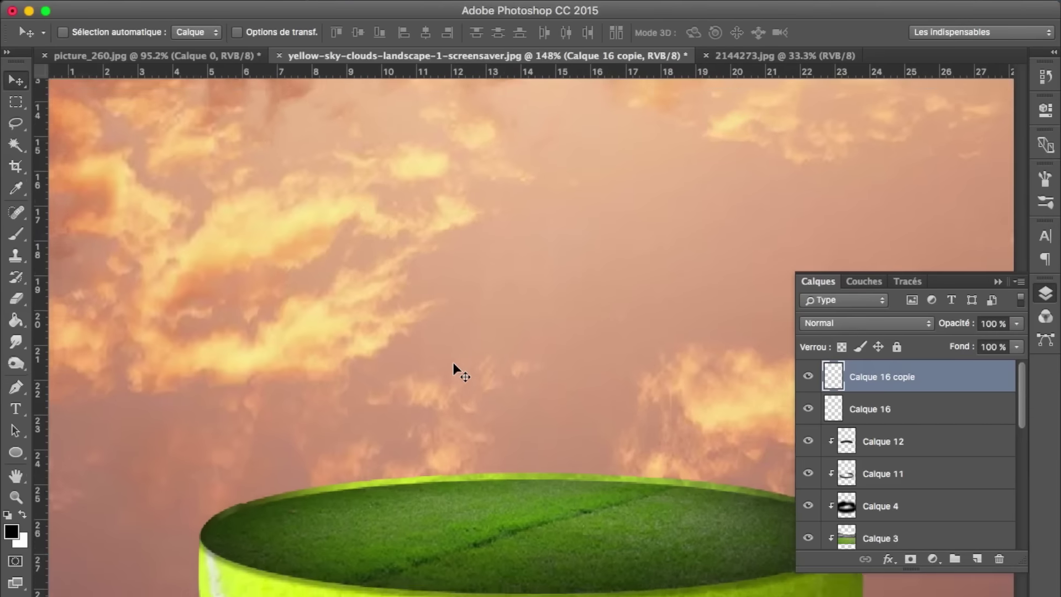
scroll(452, 363, "up", 2)
scroll(453, 362, "up", 3)
scroll(453, 362, "up", 3)
left_click_drag(463, 221, 465, 225)
Select Calque 2, the rim highlight layer
scroll(566, 272, "down", 4)
scroll(566, 272, "down", 4)
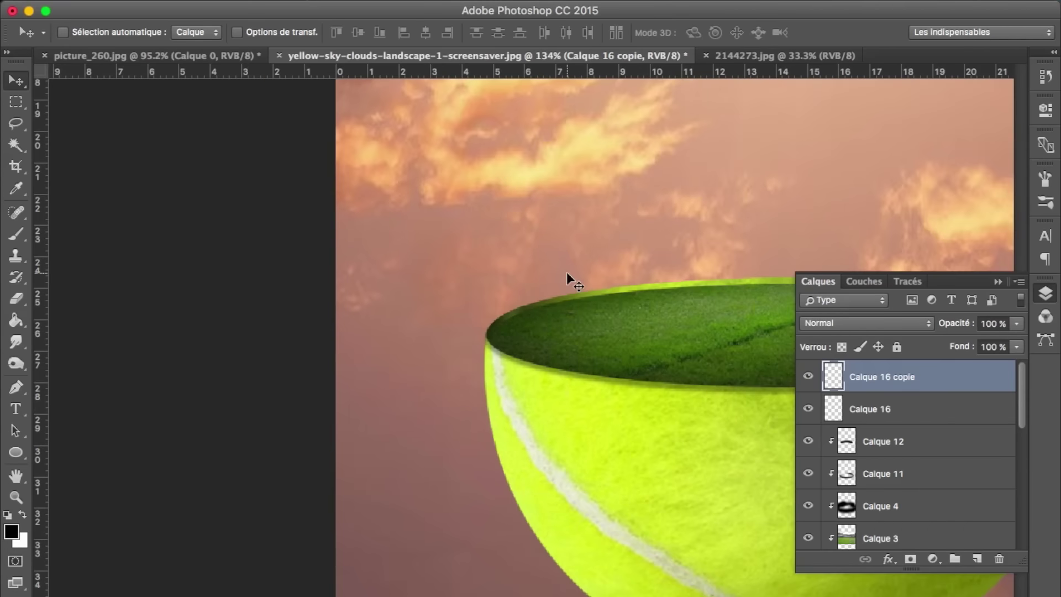
scroll(566, 272, "right", 1)
scroll(568, 279, "right", 5)
scroll(903, 442, "down", 3)
scroll(904, 444, "down", 3)
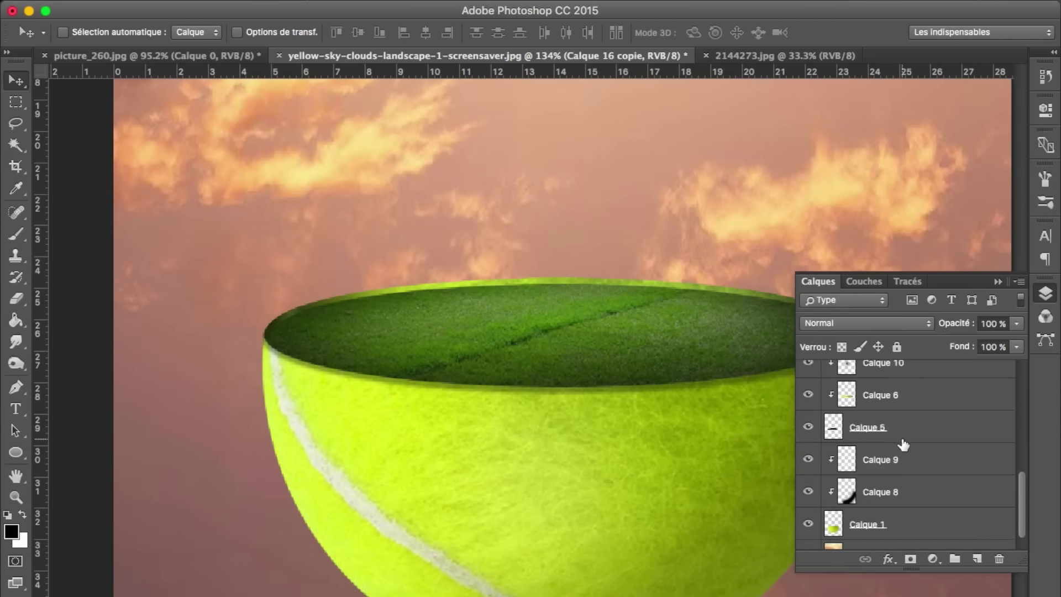
left_click(904, 442)
scroll(869, 467, "up", 3)
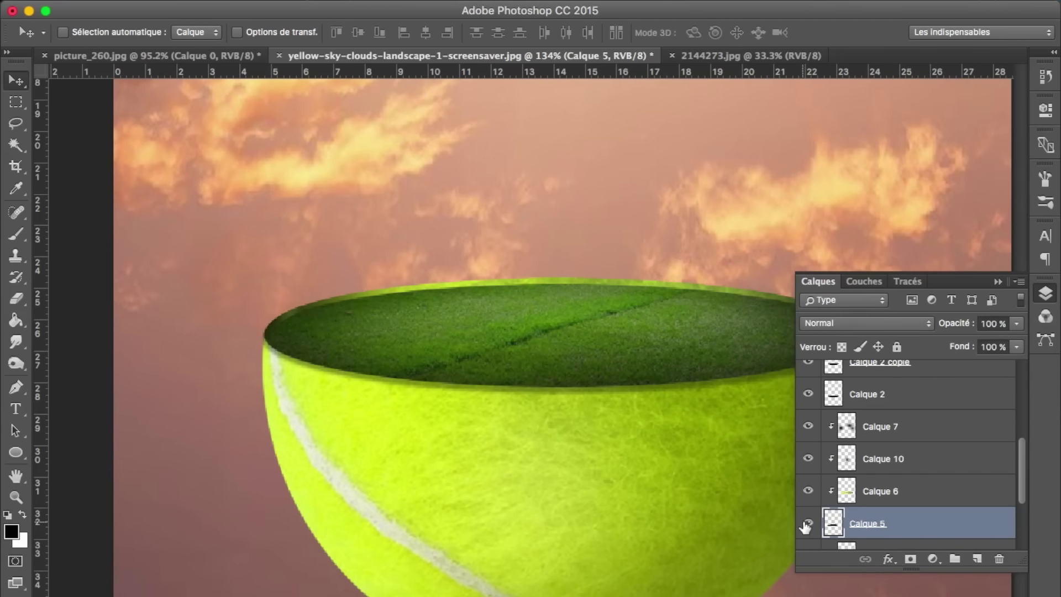
left_click(867, 394)
Duplicate the rim highlight, shift it along the rim, and fade it to about 11% opacity
key("ctrl+j")
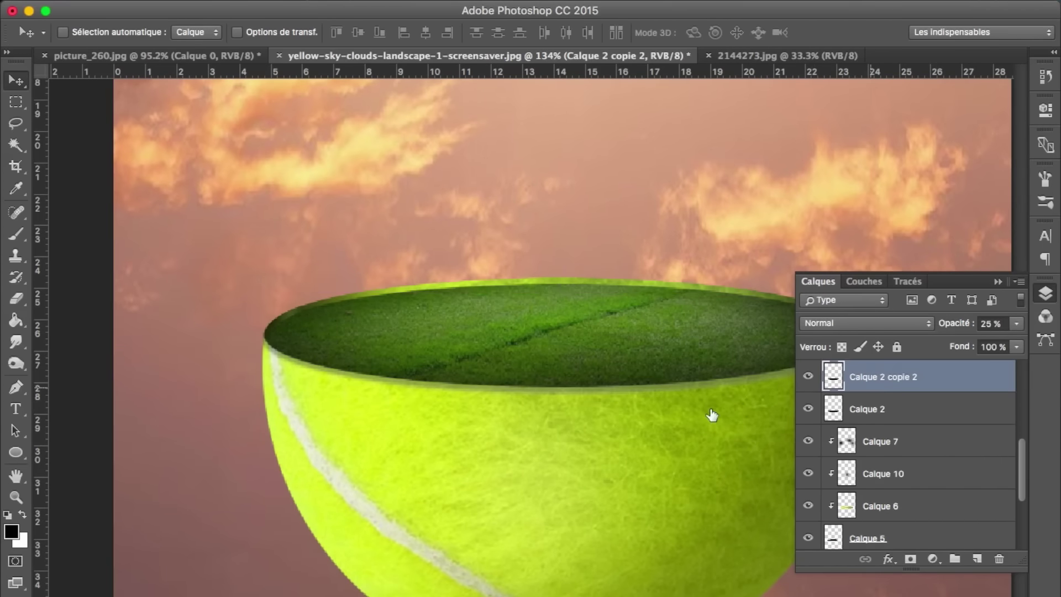
mouse_move(587, 412)
left_mouse_down()
mouse_move(592, 421)
mouse_move(625, 410)
left_mouse_up()
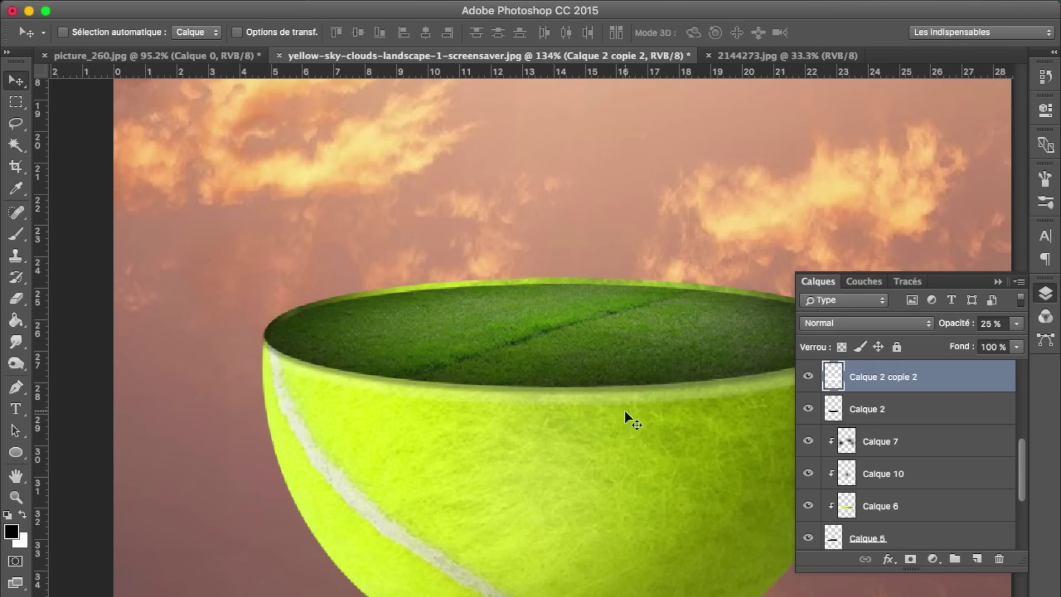
left_click_drag(960, 324, 948, 326)
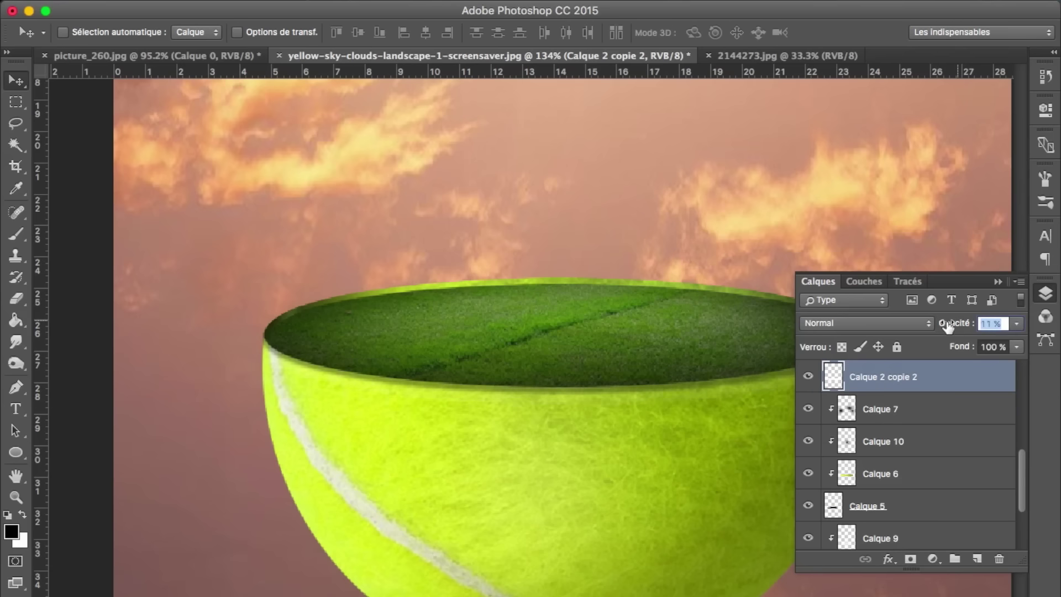
scroll(822, 466, "down", 3)
On a new clipped layer, paint a black shadow under the grass rim with a 188 px brush
key("ctrl+shift+alt+n")
key("b")
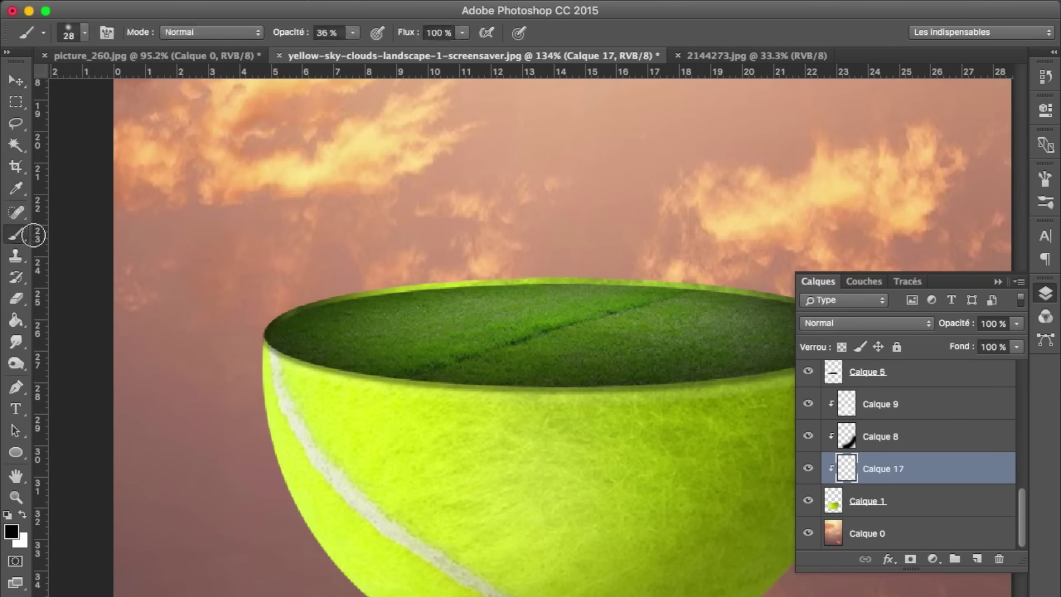
right_click(300, 325)
left_click(452, 358)
key("Return")
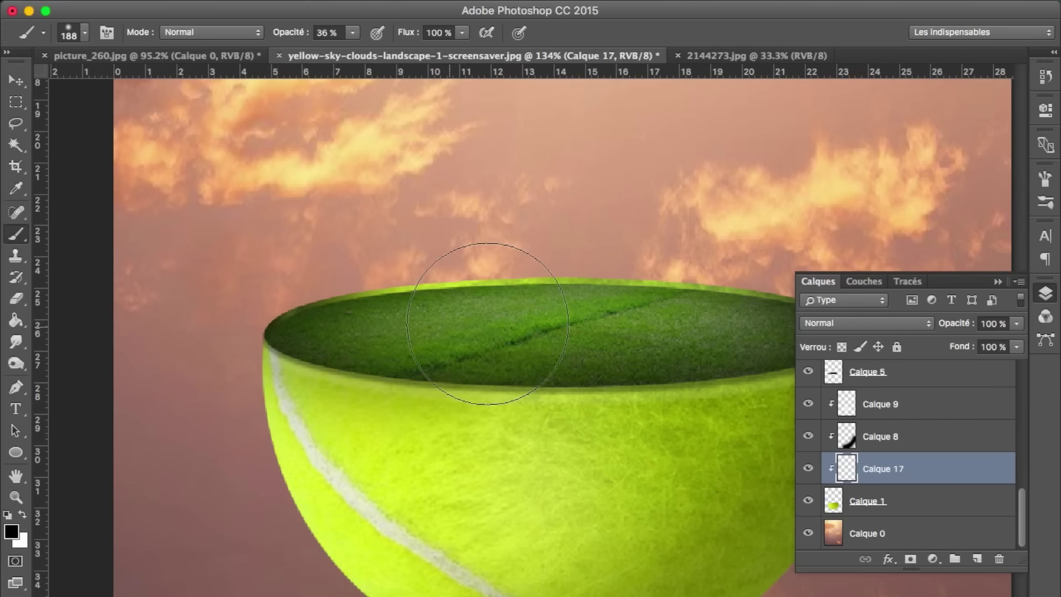
mouse_move(285, 244)
left_mouse_down()
mouse_move(663, 297)
mouse_move(233, 250)
mouse_move(458, 332)
left_mouse_up()
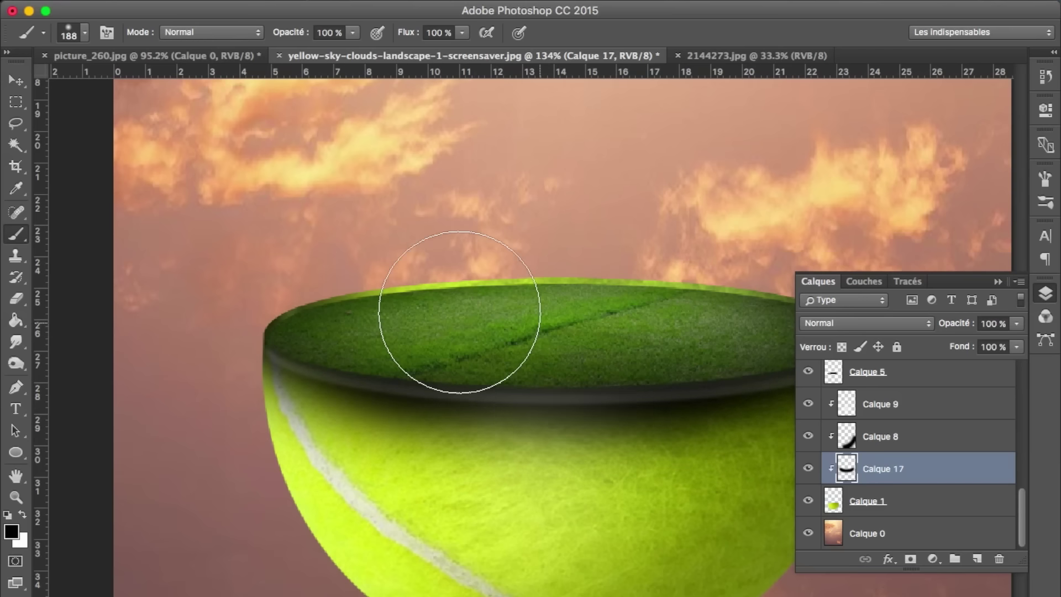
Delete Calque 9 and select Calque 8
scroll(543, 336, "down", 2)
scroll(532, 343, "down", 3)
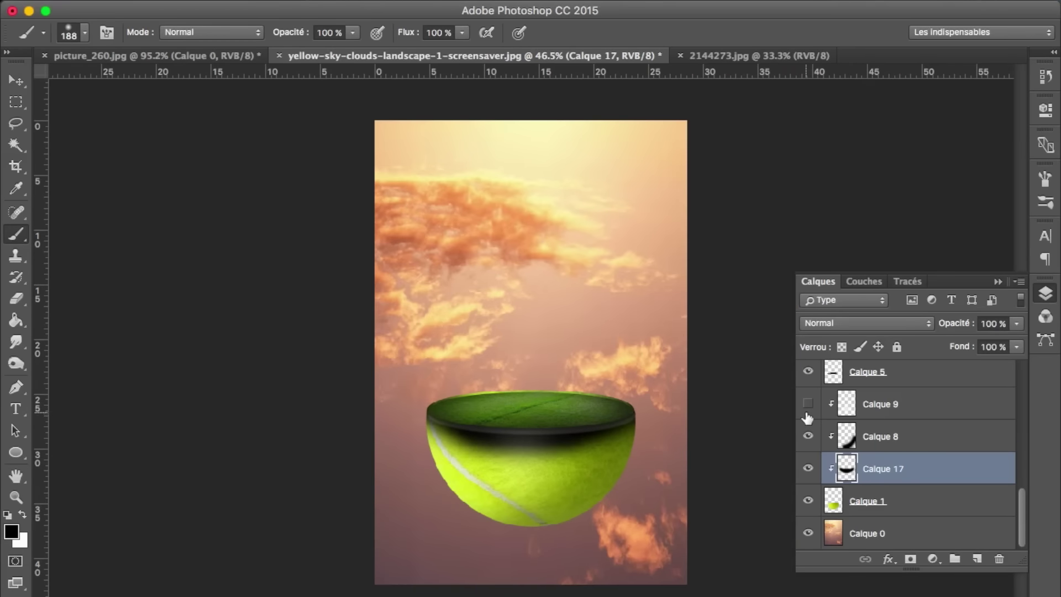
left_click(879, 405)
key("Delete")
left_click(886, 440)
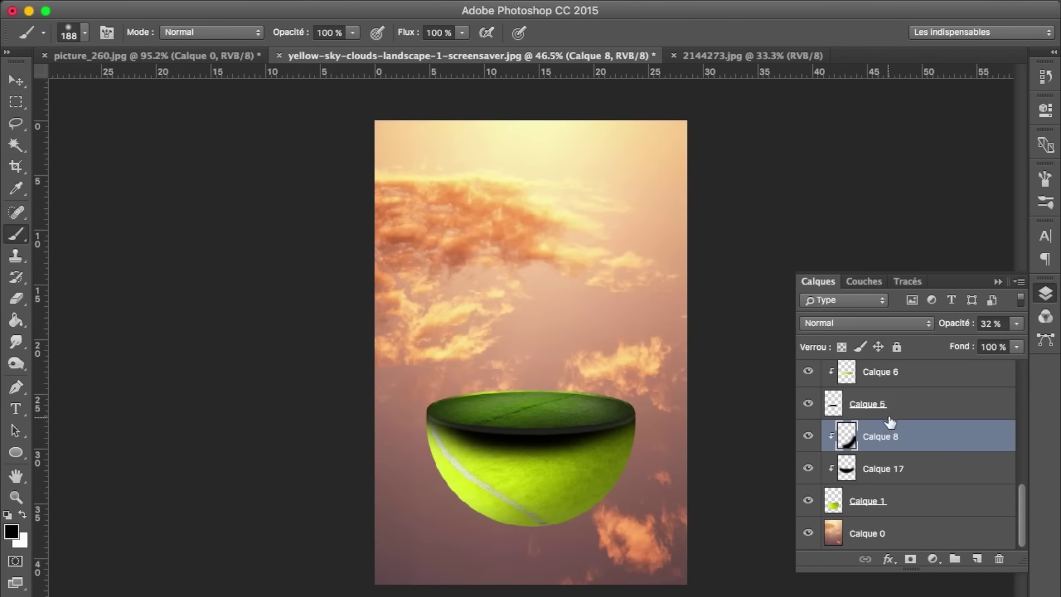
Repaint the shadow band across the whole rim and lower its opacity to 29%
key("ctrl+alt+z")
key("ctrl+alt+z")
key("ctrl+alt+z")
key("ctrl+alt+z")
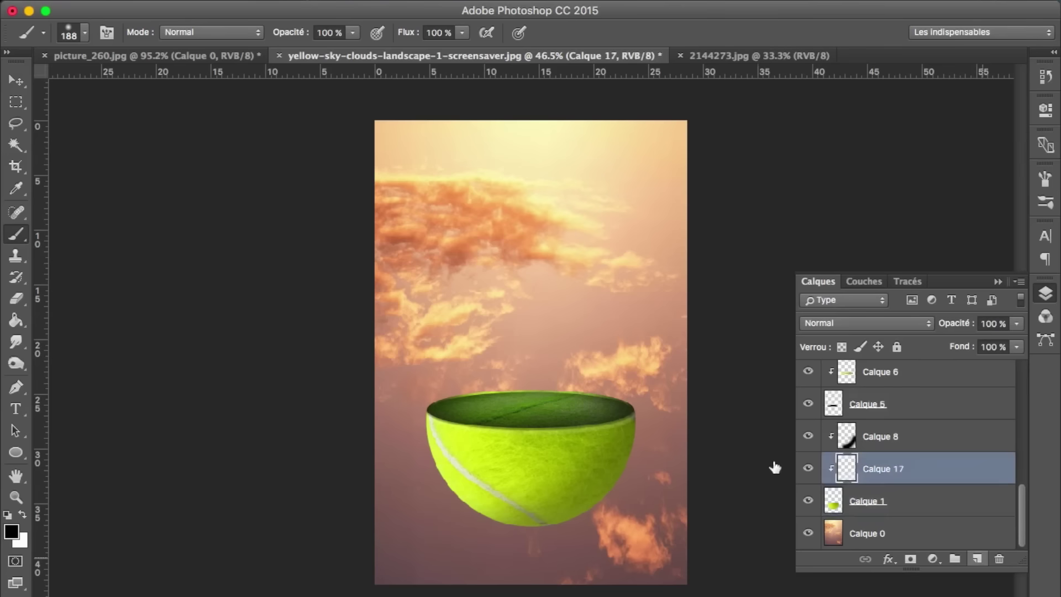
left_click_drag(619, 412, 514, 434)
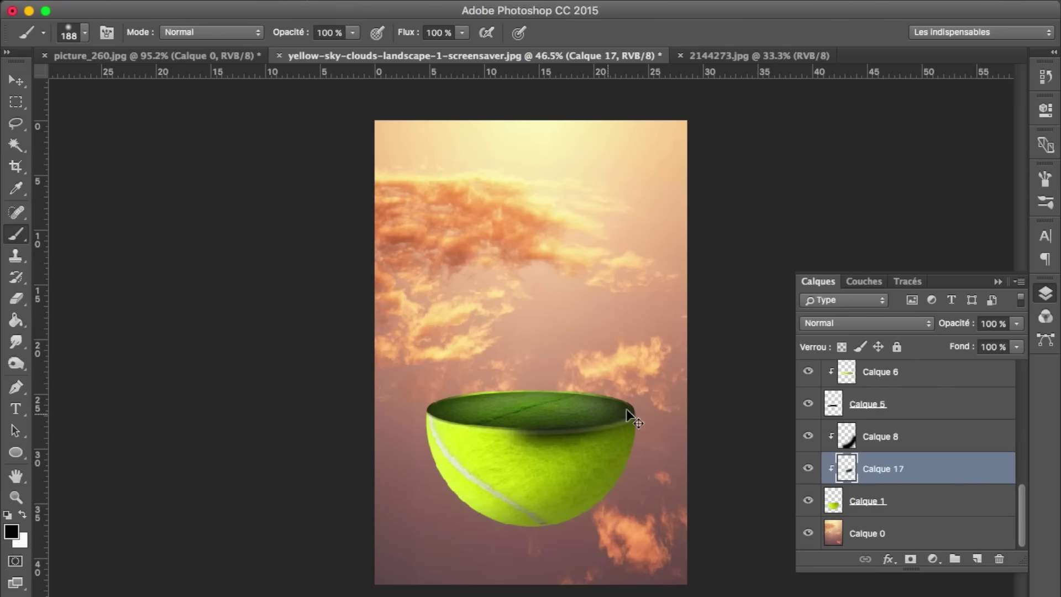
left_click_drag(636, 416, 429, 423)
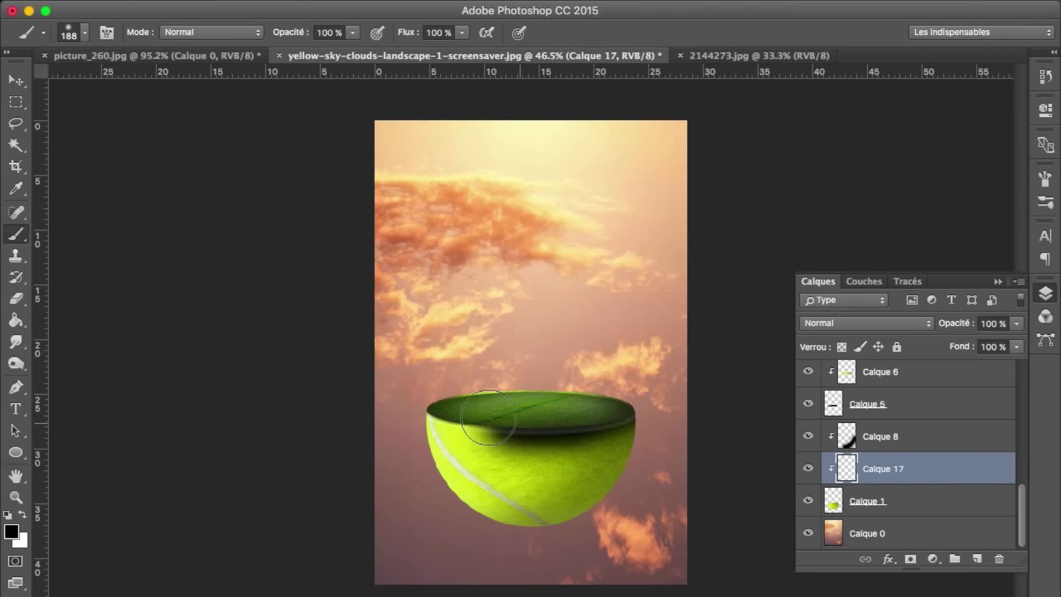
left_click_drag(955, 323, 895, 328)
scroll(659, 454, "up", 2)
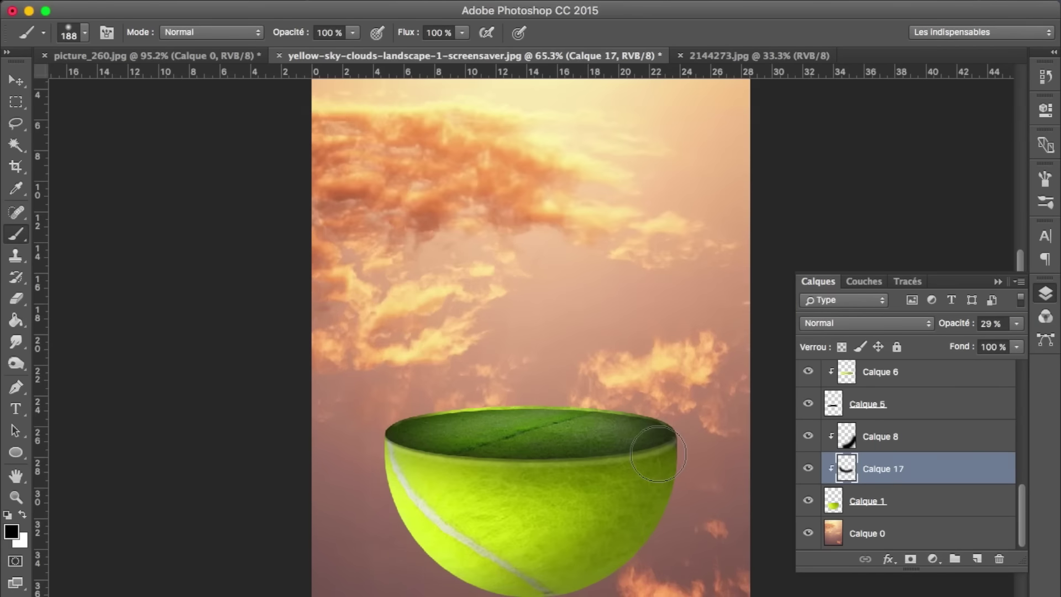
scroll(664, 458, "up", 2)
scroll(669, 460, "down", 3)
scroll(673, 462, "down", 1)
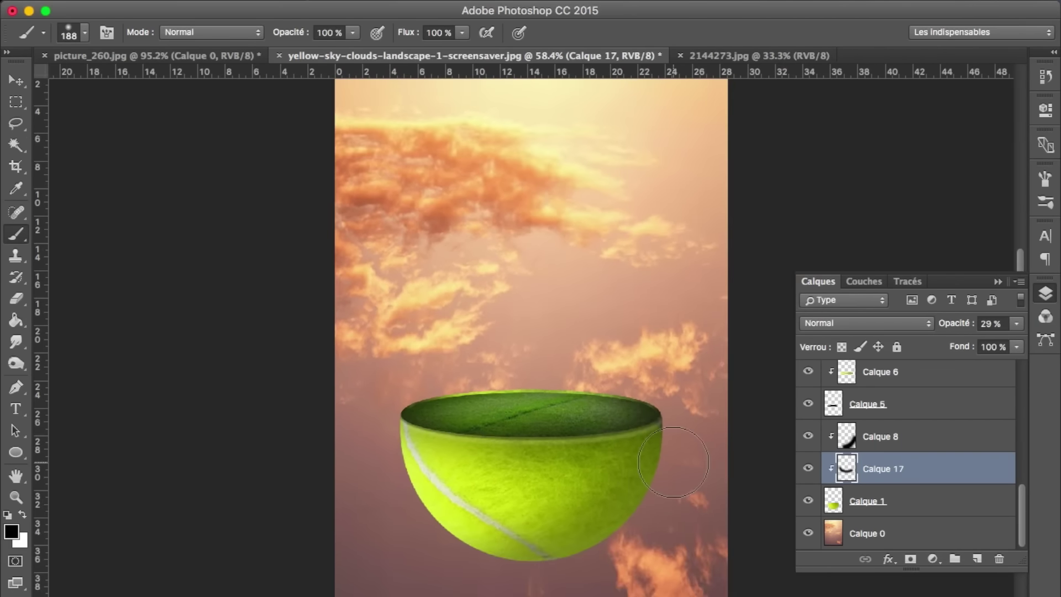
left_click(729, 53)
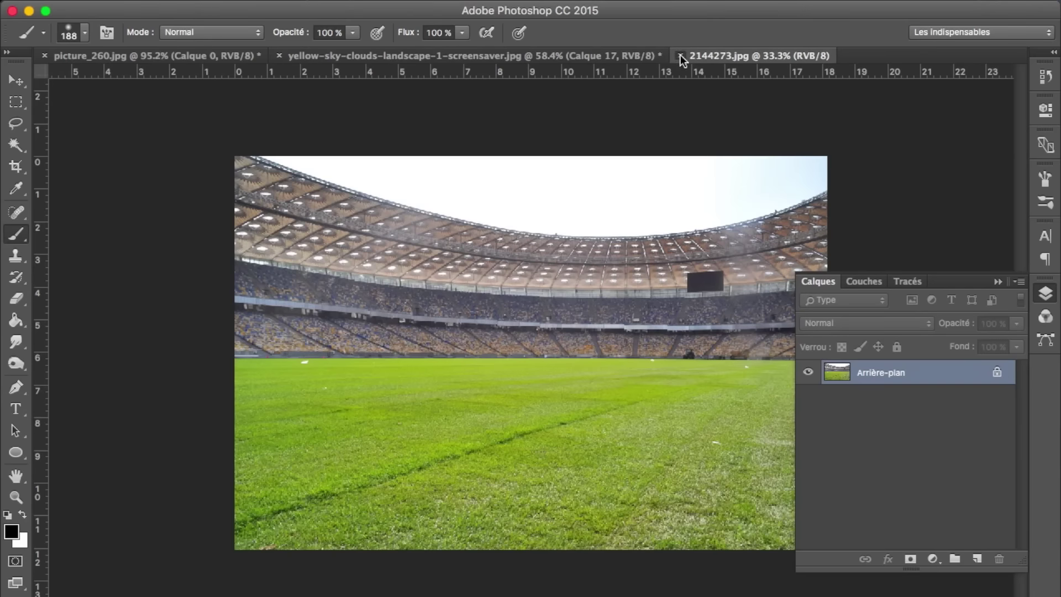
Close the stadium photo and the tennis ball image without saving
left_click(680, 55)
left_click(201, 56)
key("super+w")
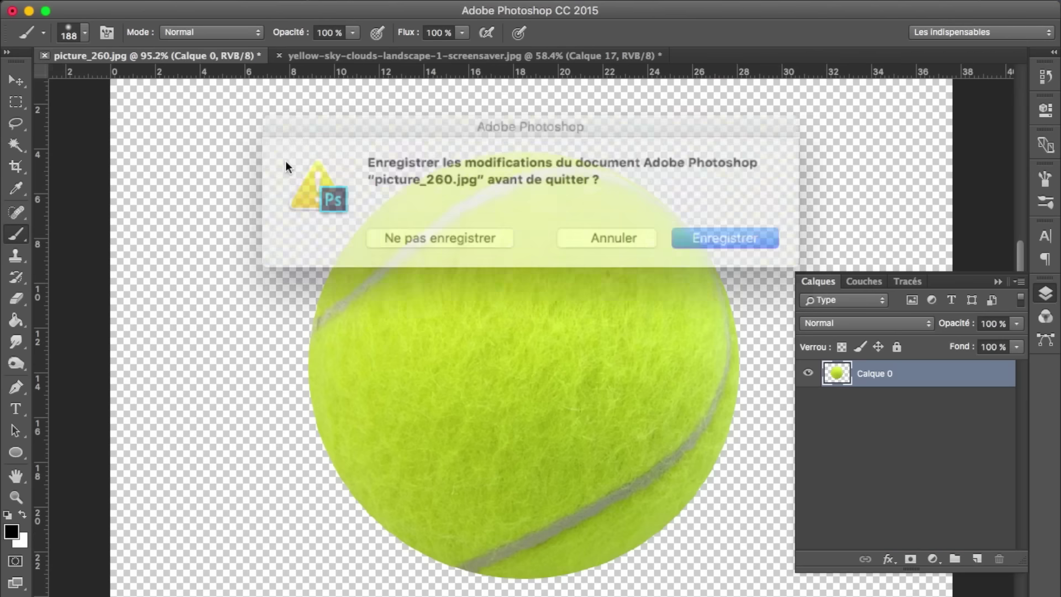
left_click(483, 235)
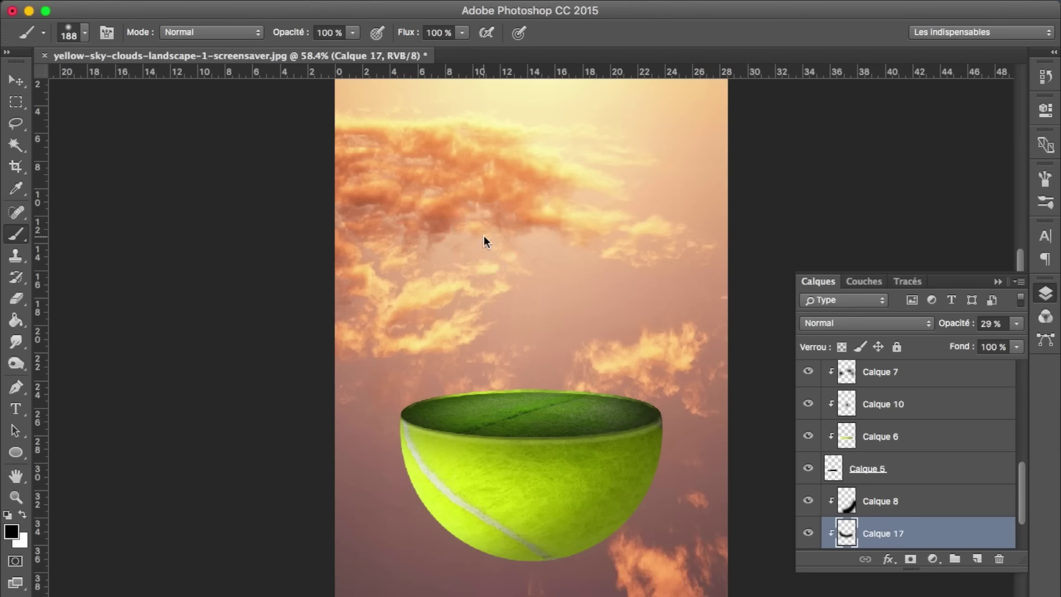
Browse the Desktop in the Open dialog and select 8-green-from-150.jpg
key("super+o")
left_click(545, 71)
left_click(535, 104)
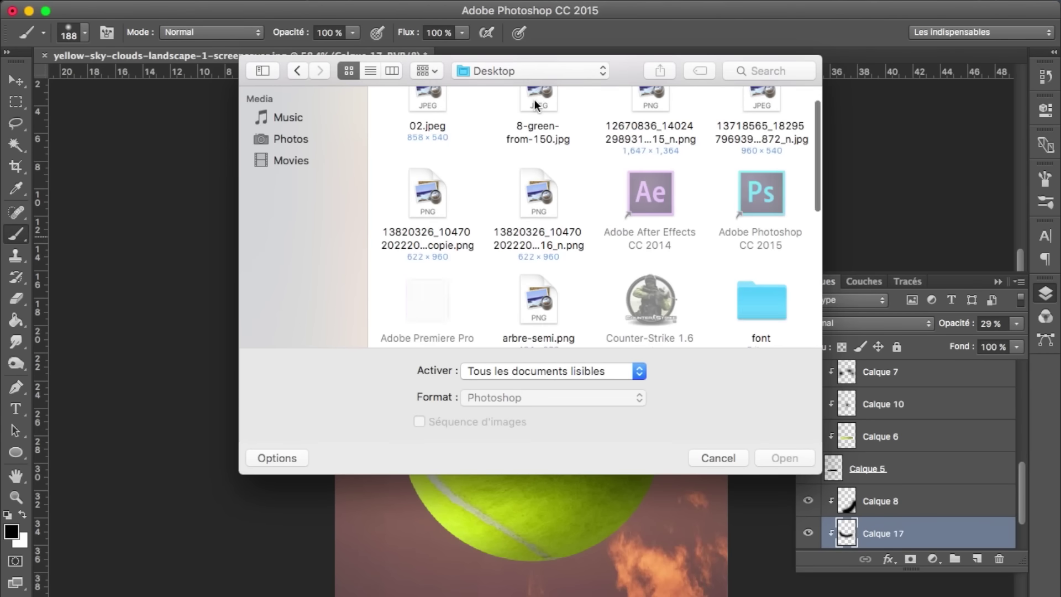
scroll(600, 221, "down", 5)
scroll(600, 217, "up", 2)
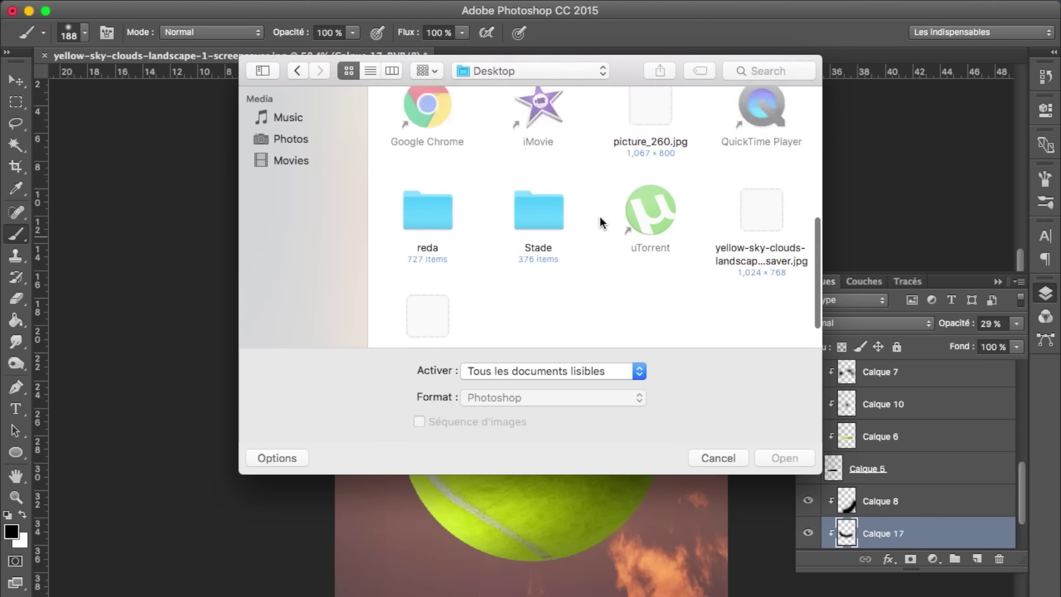
scroll(600, 217, "up", 3)
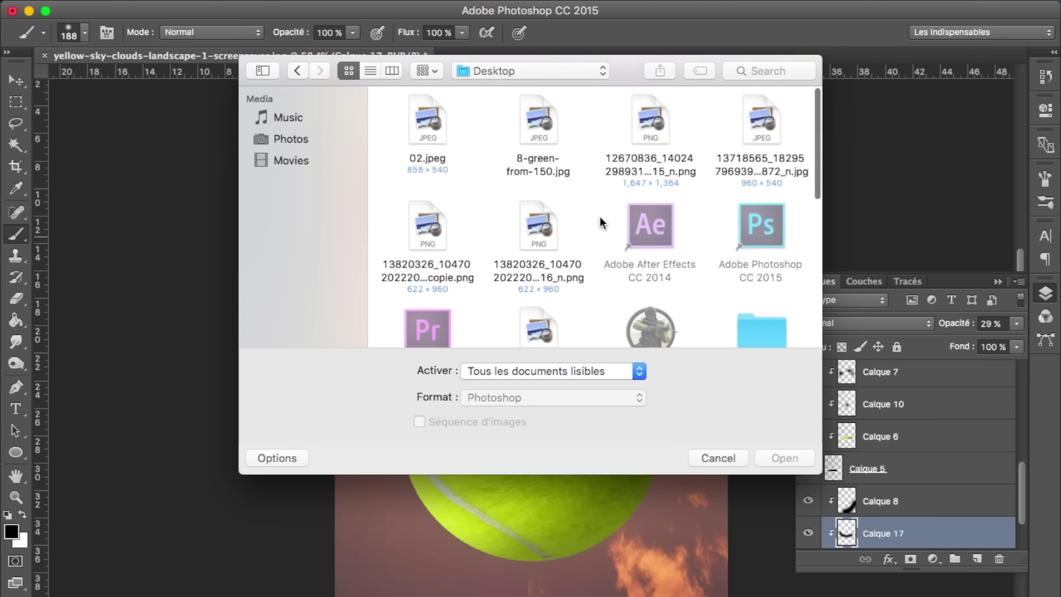
left_click(536, 136)
left_click(412, 128)
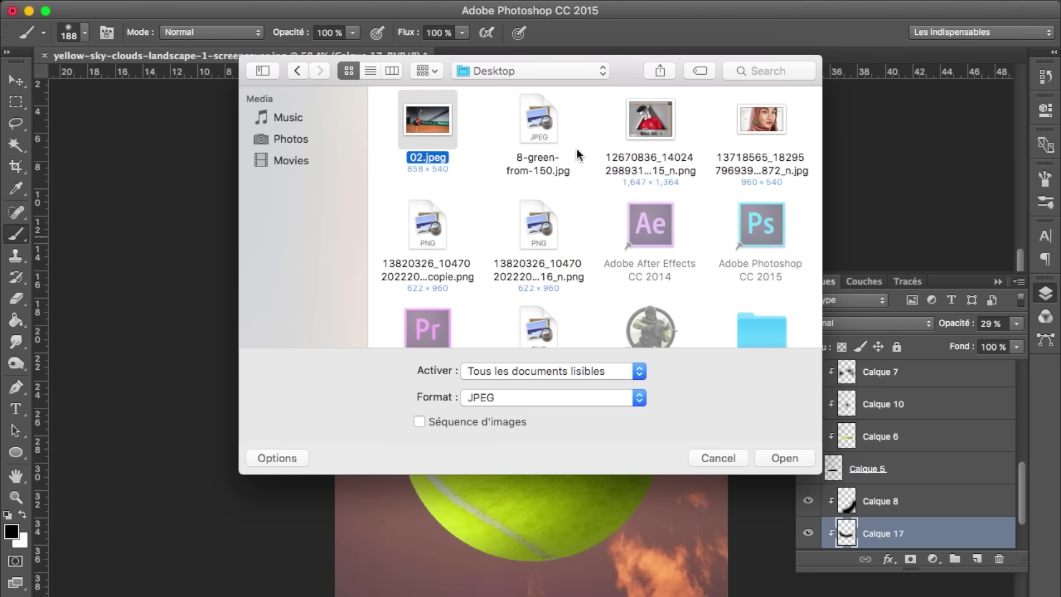
left_click(533, 136)
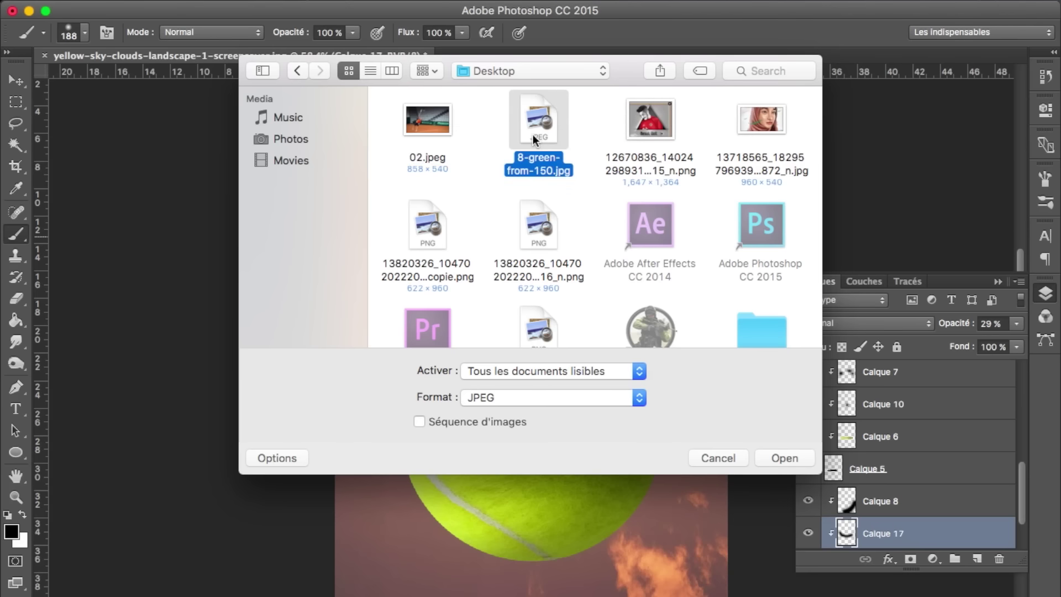
Add a second PNG to the selection and open both, accepting the colour profile prompt
left_click(524, 230, "super")
scroll(525, 230, "down", 5)
scroll(525, 230, "down", 3)
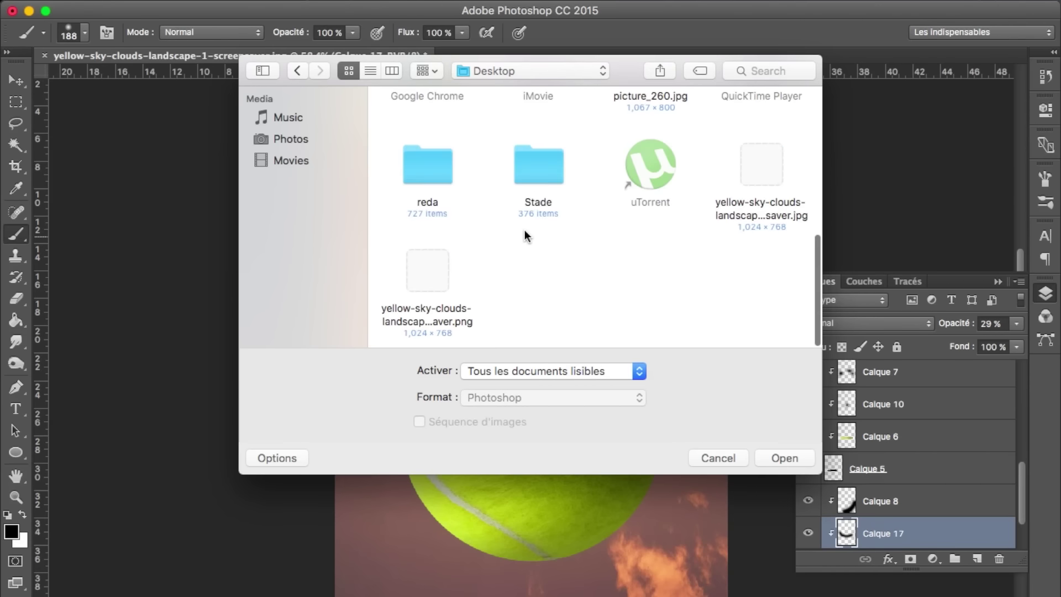
scroll(526, 235, "up", 8)
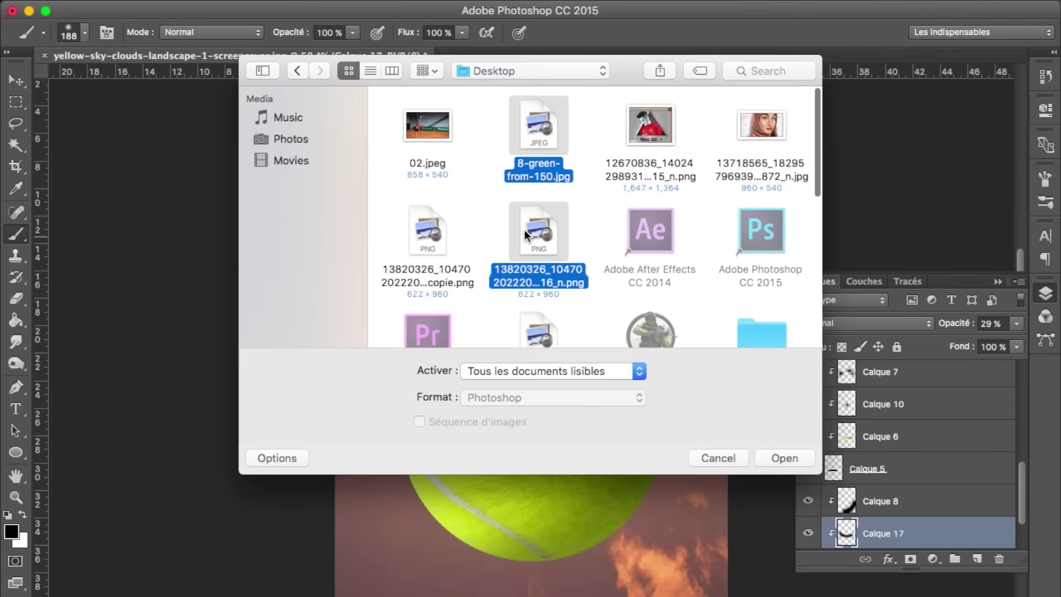
double_click(525, 233)
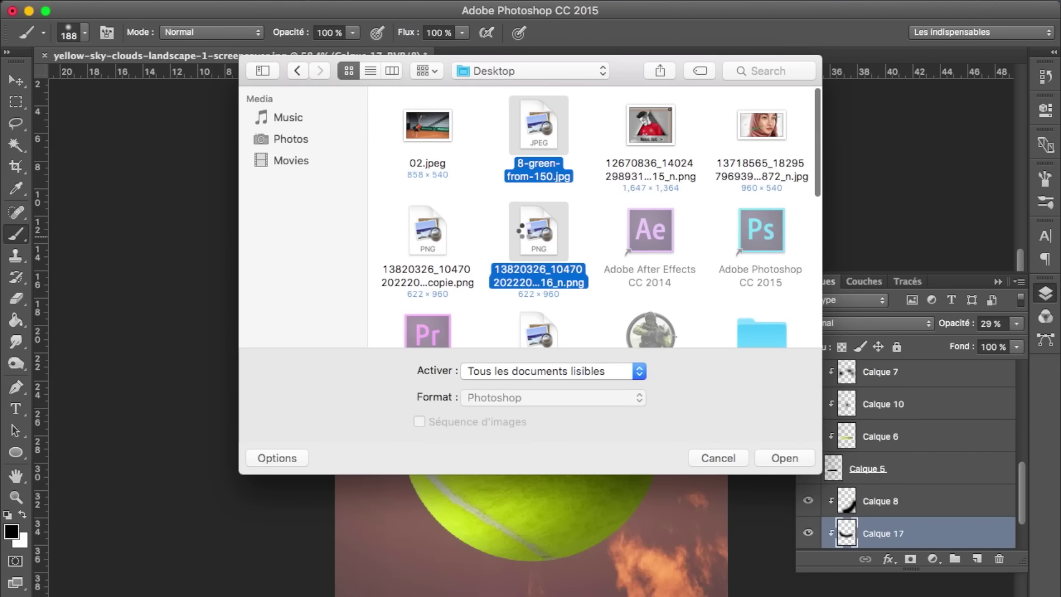
key("Return")
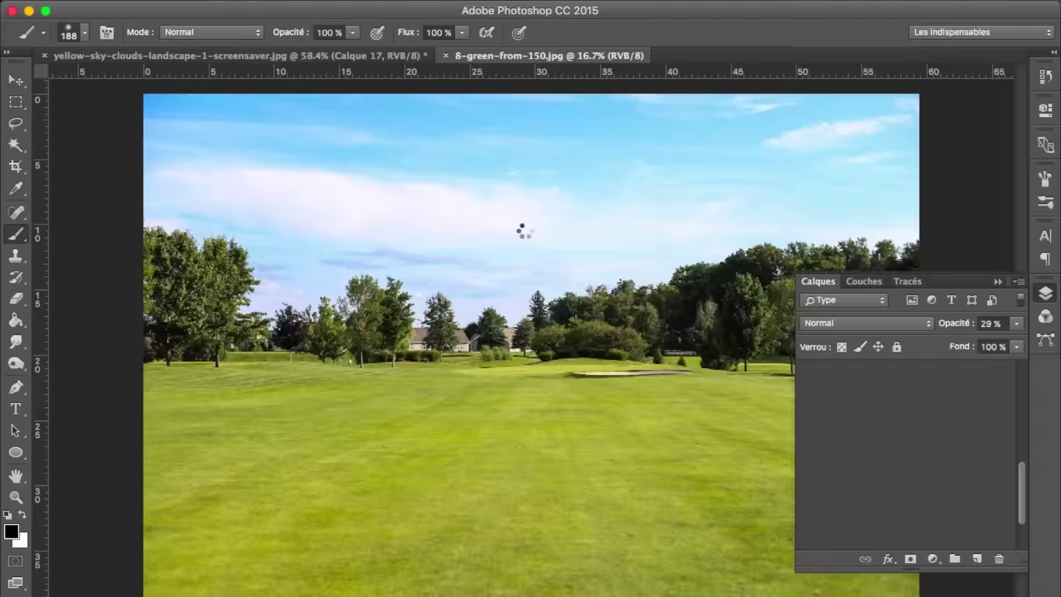
Close the new PNG and golf-course tabs, then pick the copie PNG to open
left_click(653, 56)
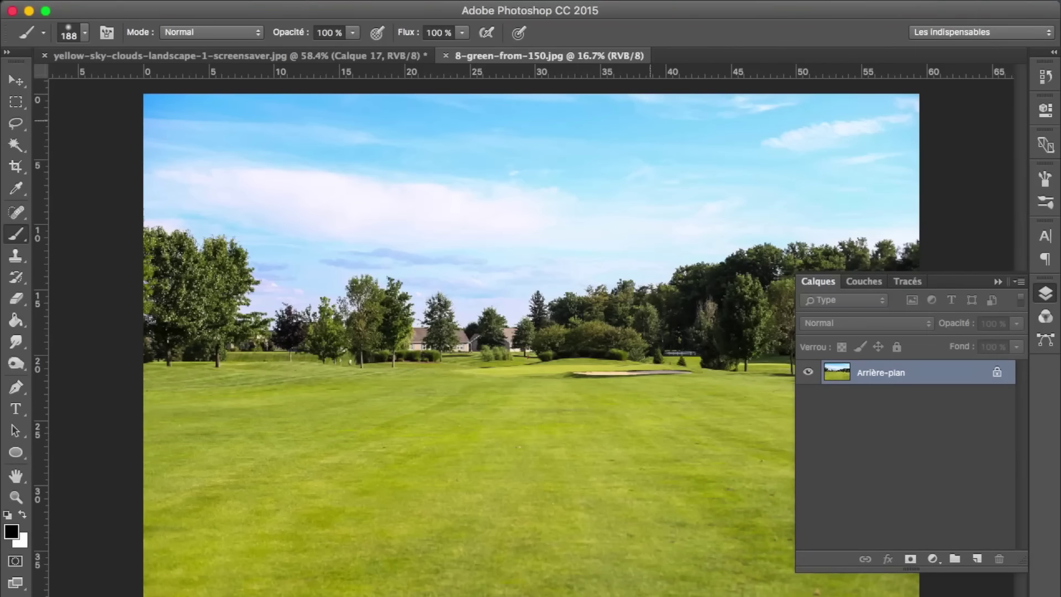
left_click(446, 57)
key("ctrl+o")
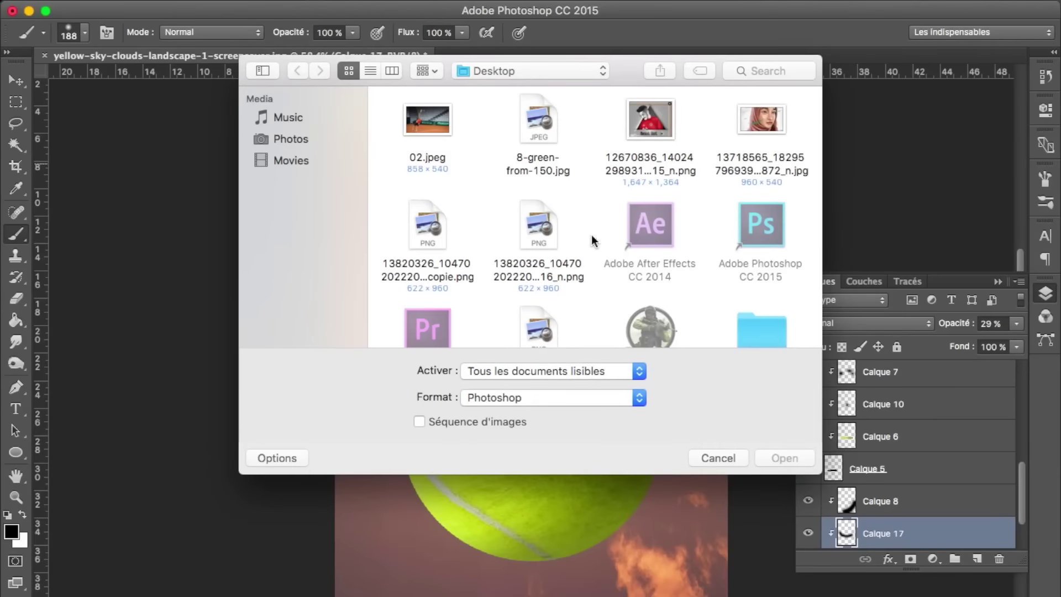
left_click(442, 242)
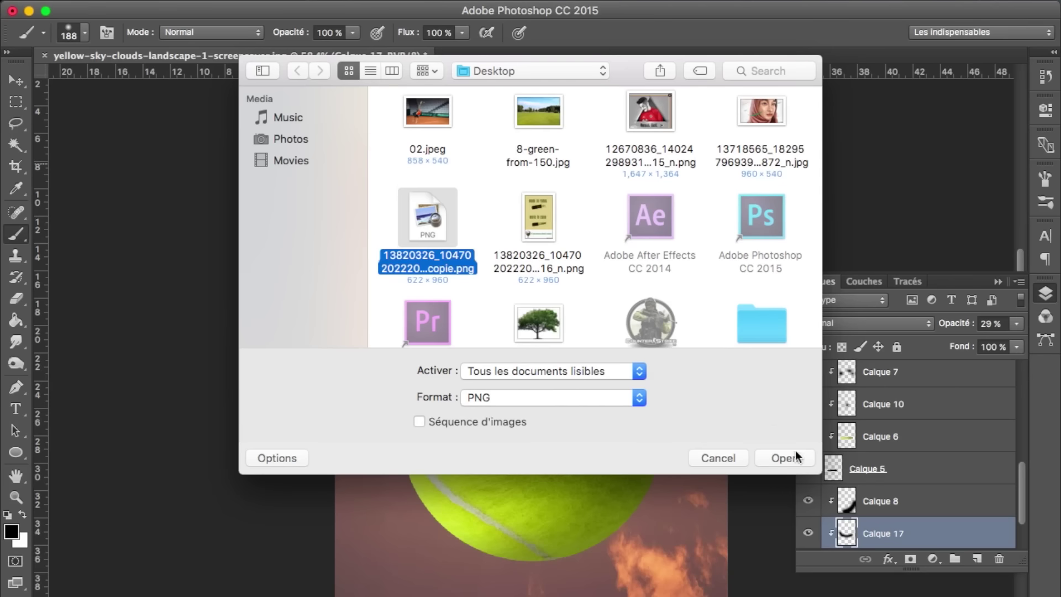
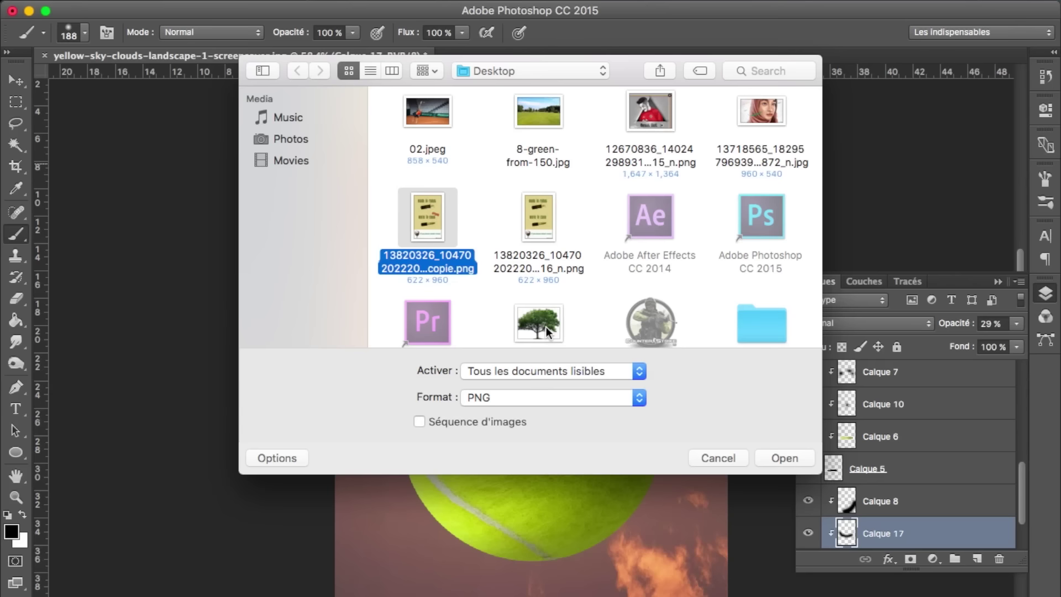
Open arbre-semi.png and drag its tree layer into the sky composite
left_click(731, 459)
key("super+o")
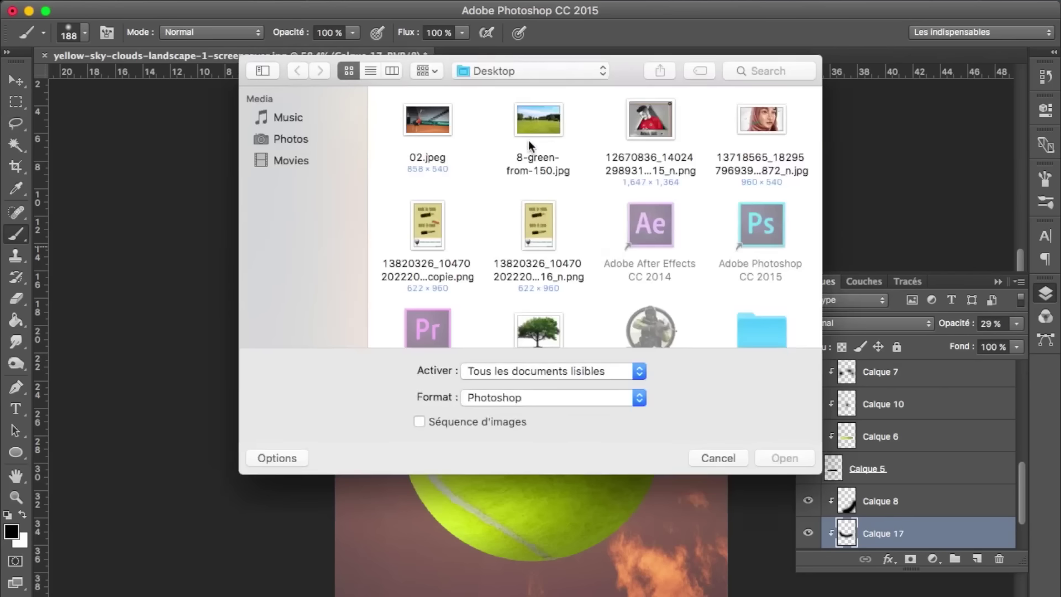
left_click(539, 329)
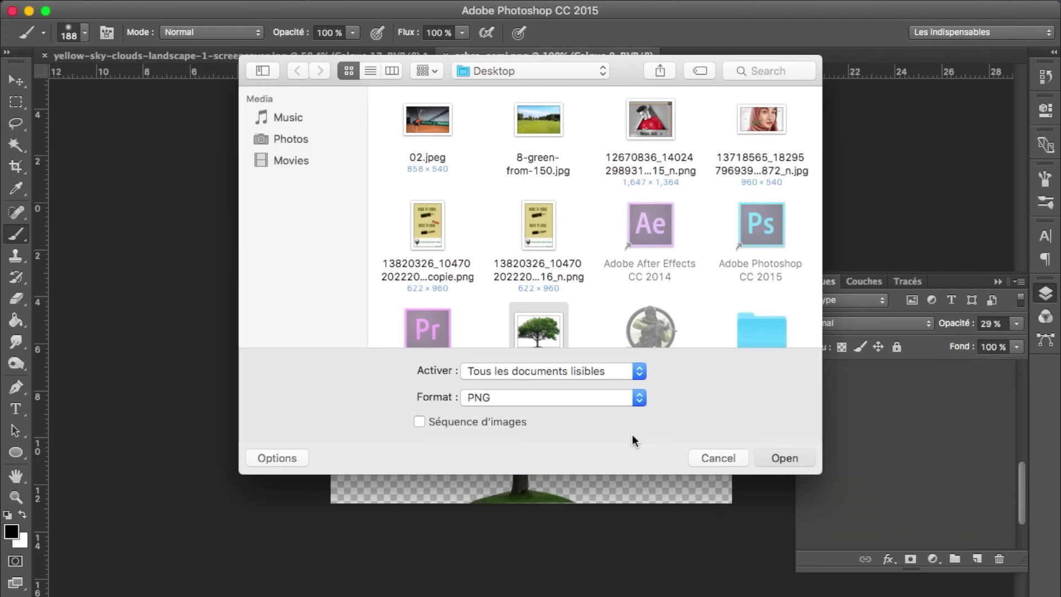
key("Return")
key("v")
mouse_move(528, 351)
left_mouse_down()
mouse_move(345, 69)
mouse_move(549, 338)
left_mouse_up()
Move Calque 18 to the top of the layer stack and scale the tree to about half size
scroll(549, 338, "up", 1)
scroll(549, 338, "up", 5)
left_click_drag(894, 337, 932, 315)
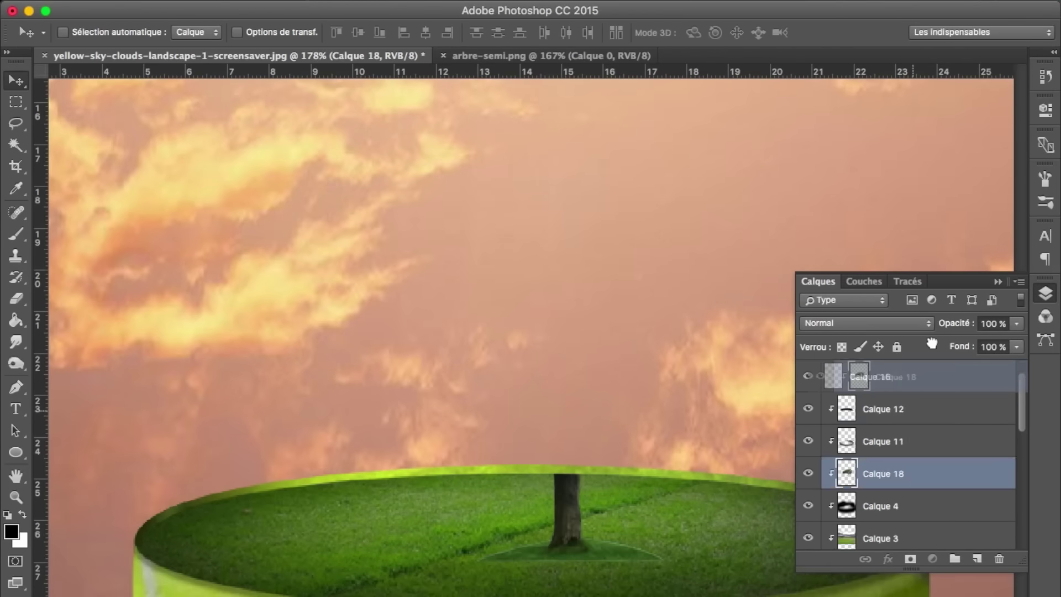
left_click_drag(932, 315, 931, 367)
key("ctrl+t")
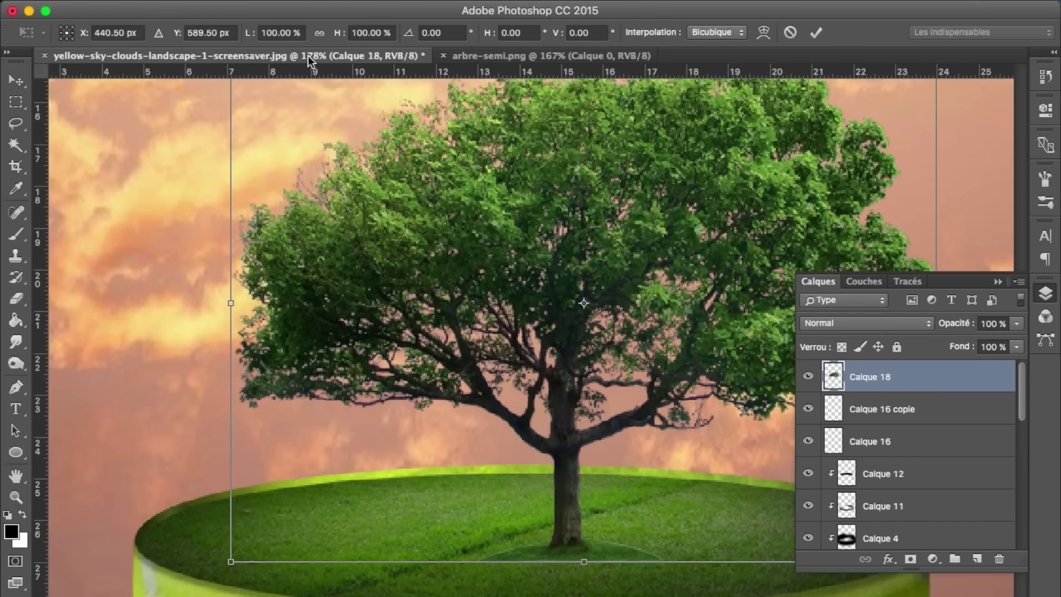
left_click_drag(310, 32, 298, 39)
key("Return")
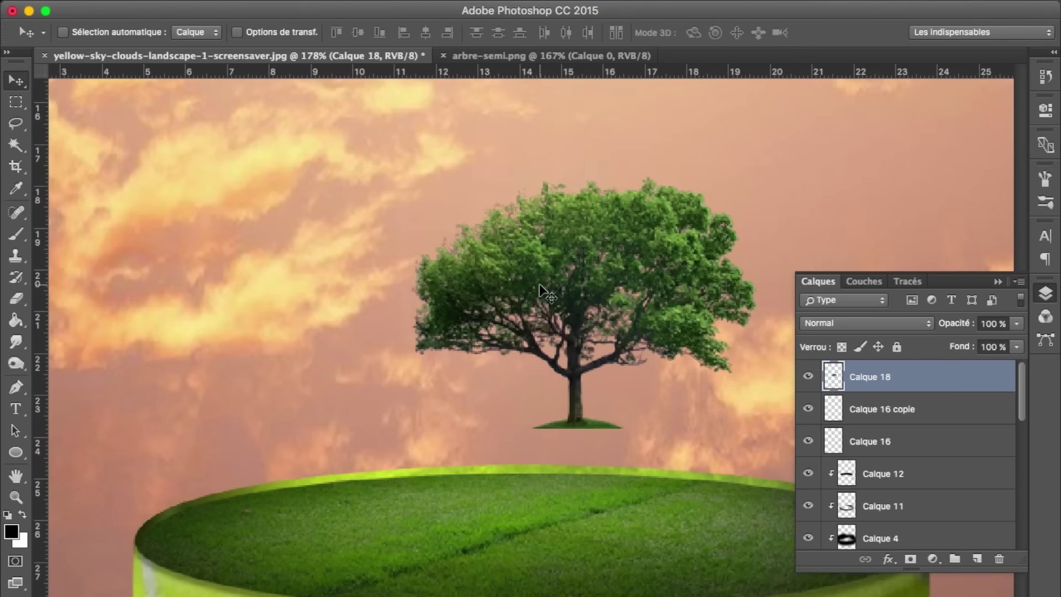
Position the tree on the middle of the island's grass
left_click_drag(601, 413, 537, 520)
scroll(537, 519, "down", 2)
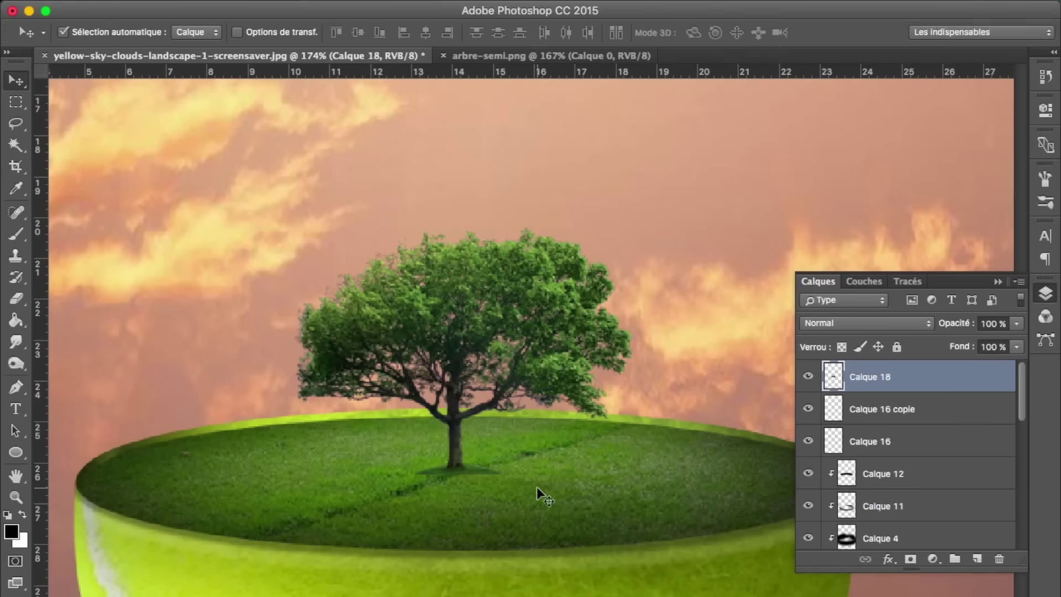
key("ctrl+t")
left_click_drag(533, 448, 602, 406)
key("Return")
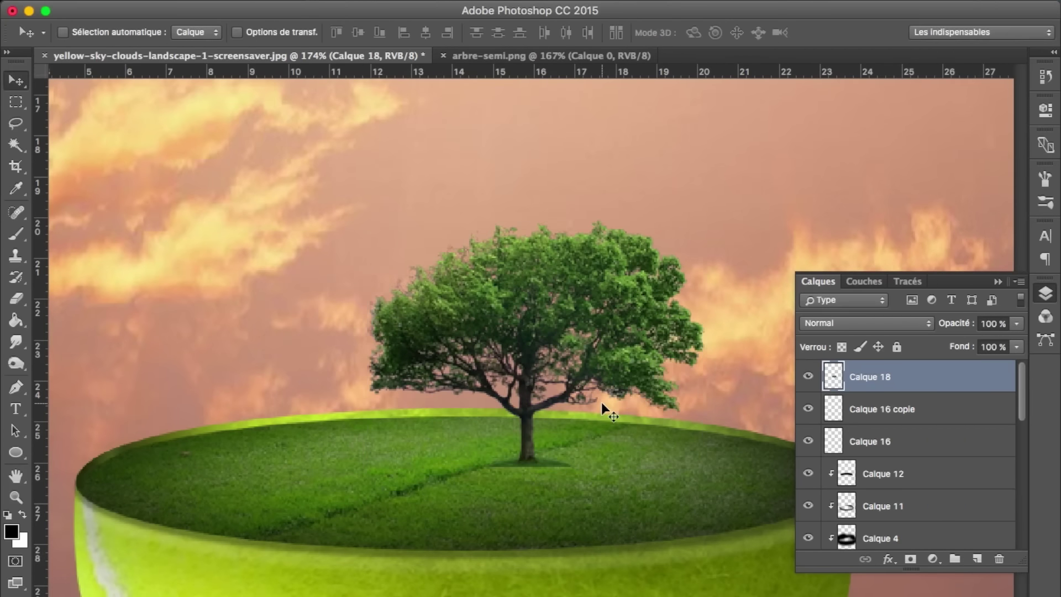
scroll(599, 403, "up", 3)
scroll(599, 402, "up", 3)
scroll(599, 403, "up", 2)
left_click(13, 310)
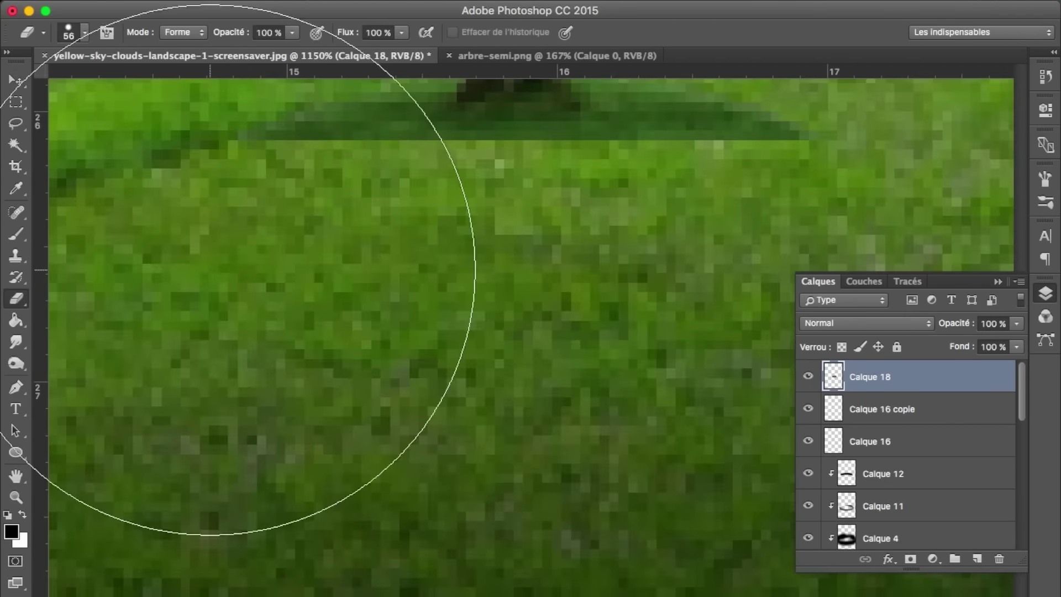
Erase stray dark edging at the tree's base using 9, 1 and 27 px eraser sizes
right_click(325, 294)
type("9")
key("Return")
scroll(367, 249, "up", 2)
scroll(368, 248, "up", 2)
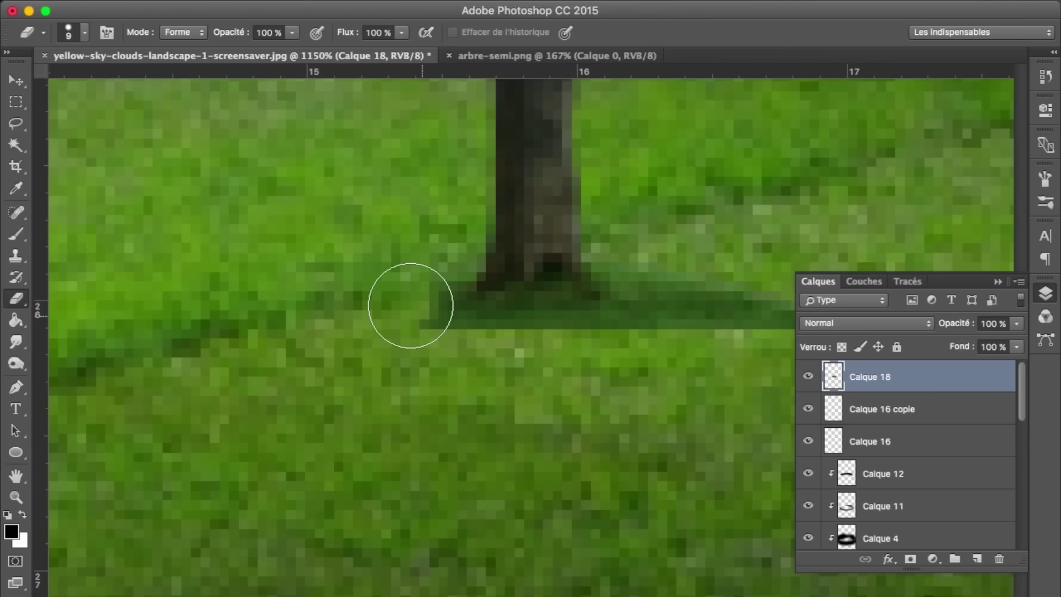
right_click(597, 384)
type("1")
key("Return")
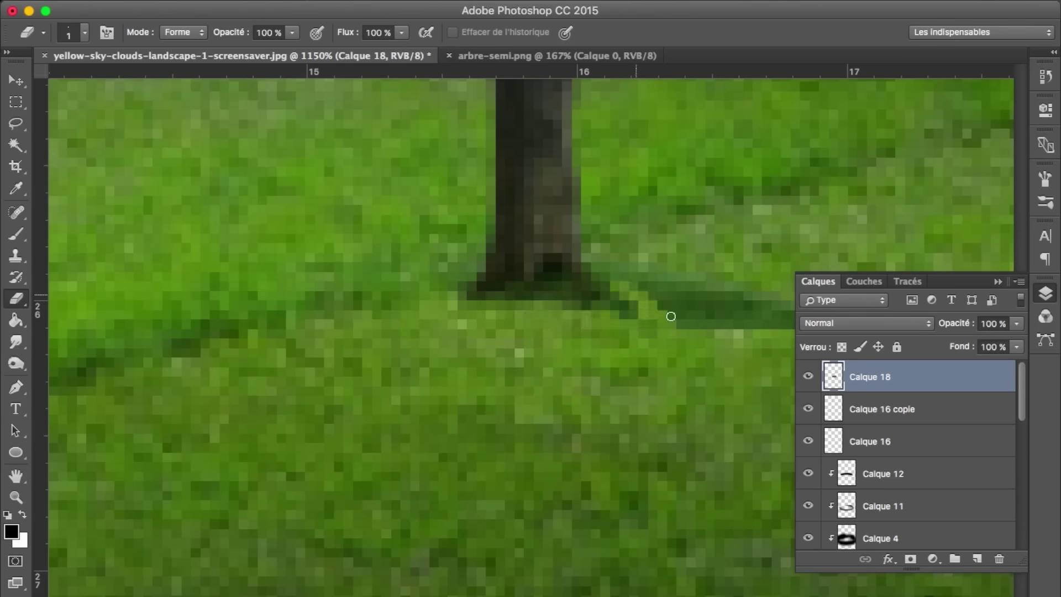
right_click(642, 274)
mouse_move(735, 309)
left_mouse_down()
mouse_move(763, 310)
mouse_move(745, 314)
left_mouse_up()
key("Return")
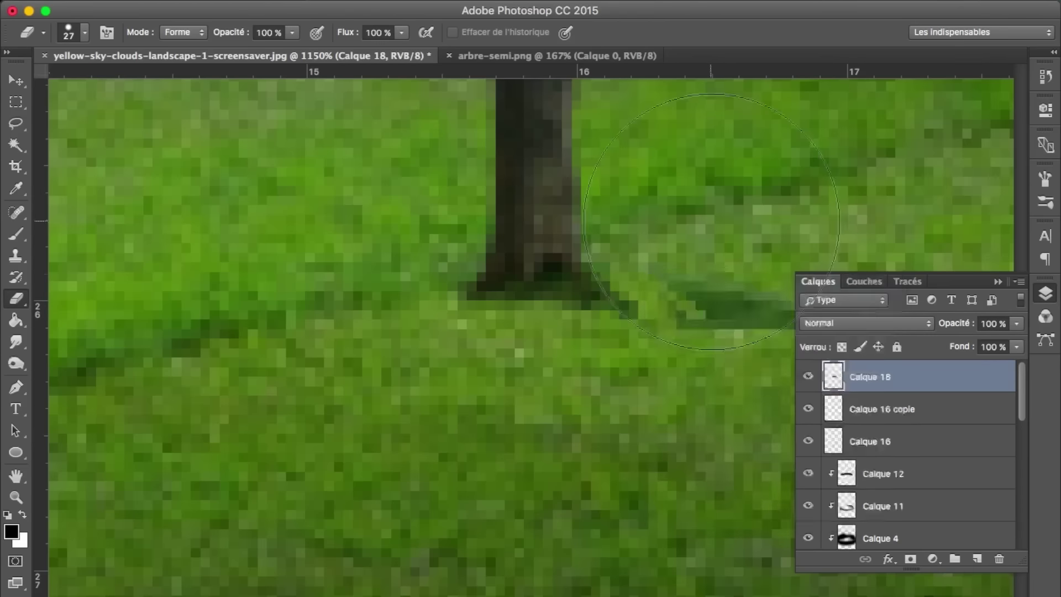
Nudge the tree slightly to the right with the Move tool
scroll(553, 414, "down", 3)
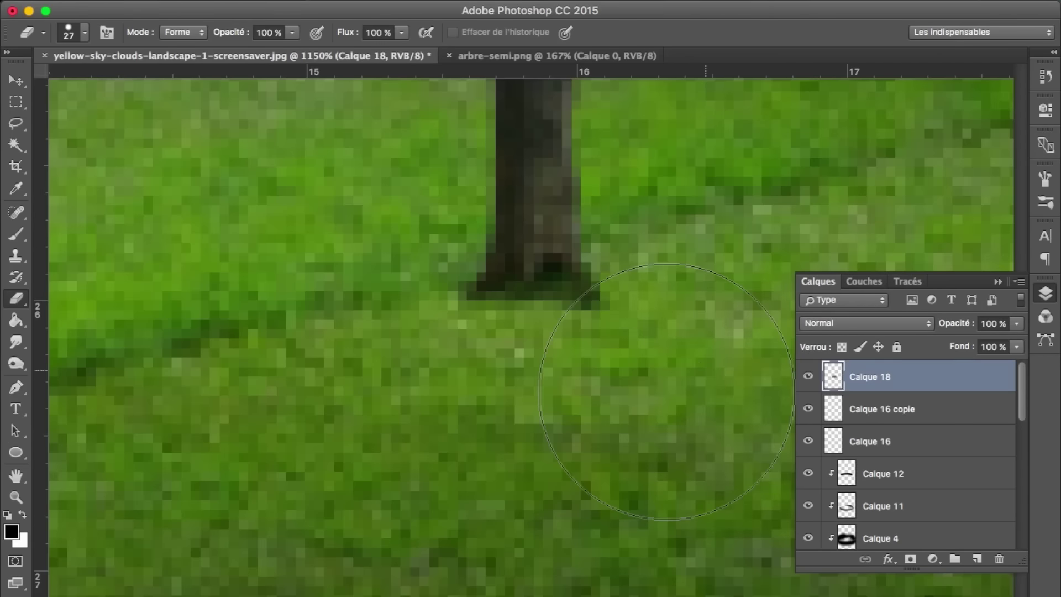
scroll(553, 414, "down", 3)
scroll(553, 414, "down", 3)
scroll(553, 415, "down", 1)
scroll(553, 415, "down", 2)
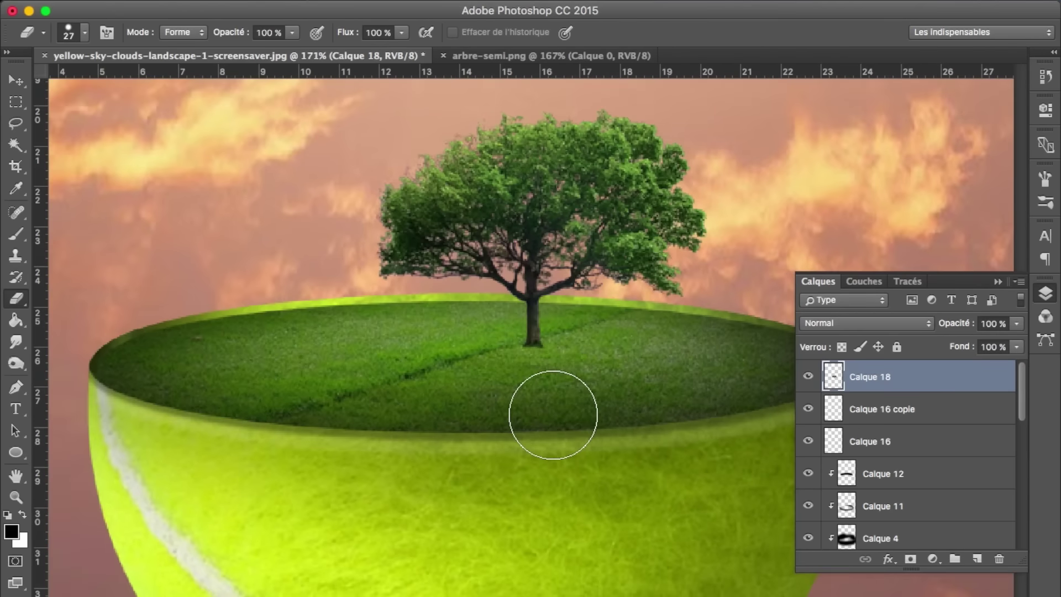
scroll(553, 412, "down", 1)
scroll(587, 421, "down", 2)
scroll(590, 422, "down", 2)
key("v")
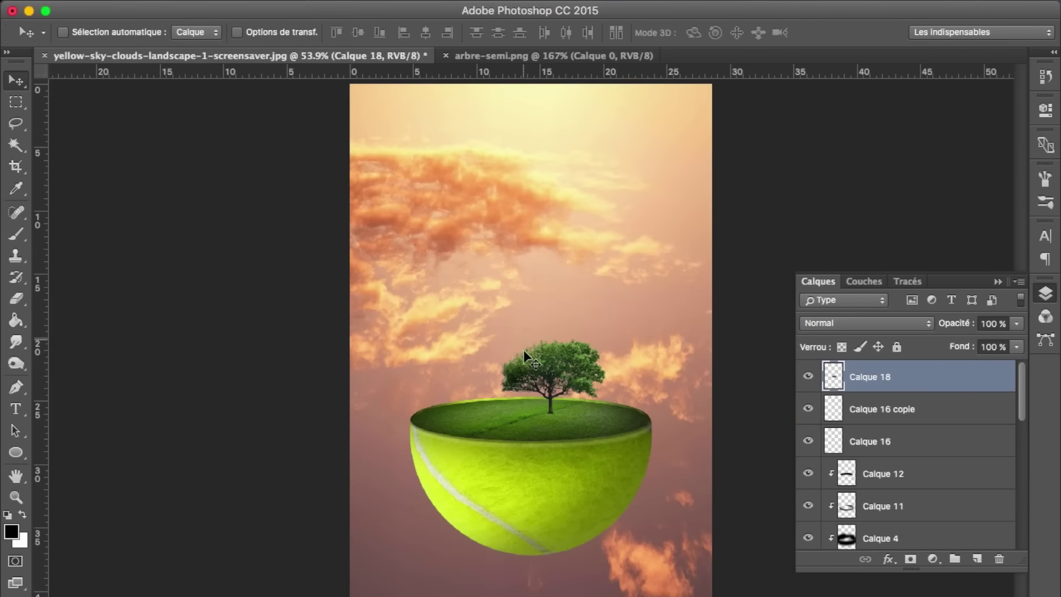
left_click_drag(562, 378, 573, 380)
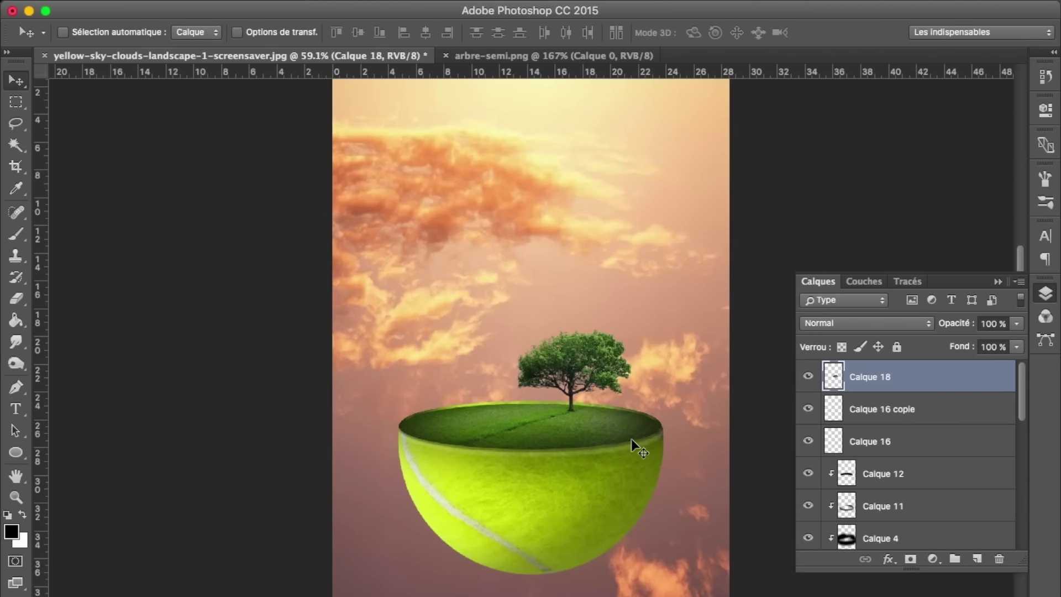
Duplicate the tree layer Calque 18 with Cmd+J
scroll(632, 439, "up", 3)
scroll(631, 439, "up", 2)
scroll(632, 440, "up", 2)
scroll(632, 439, "down", 2)
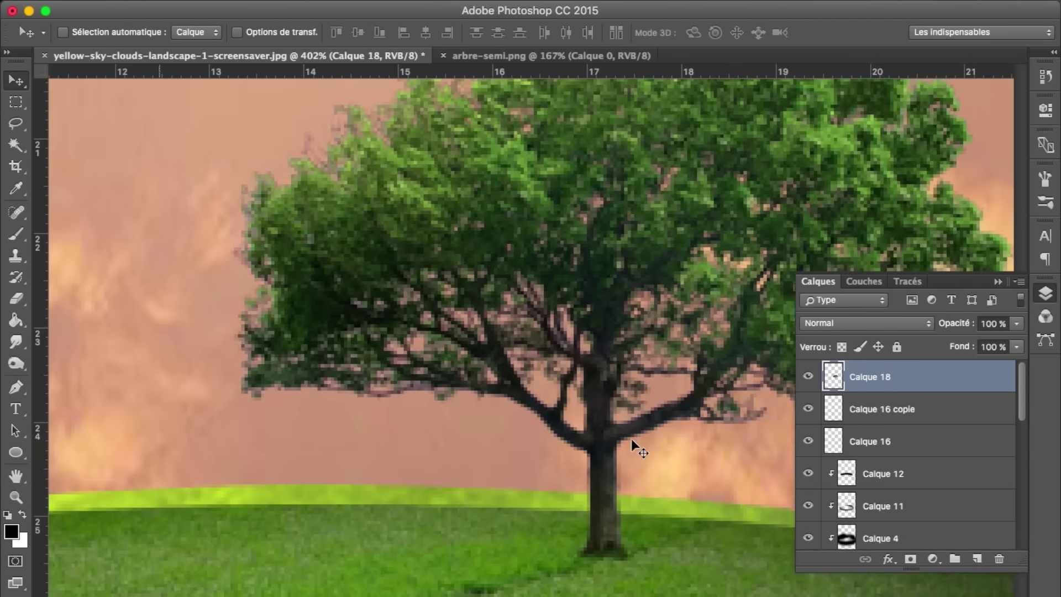
scroll(631, 439, "down", 1)
key("ctrl+j")
scroll(631, 439, "down", 1)
scroll(631, 439, "down", 1)
scroll(632, 439, "down", 1)
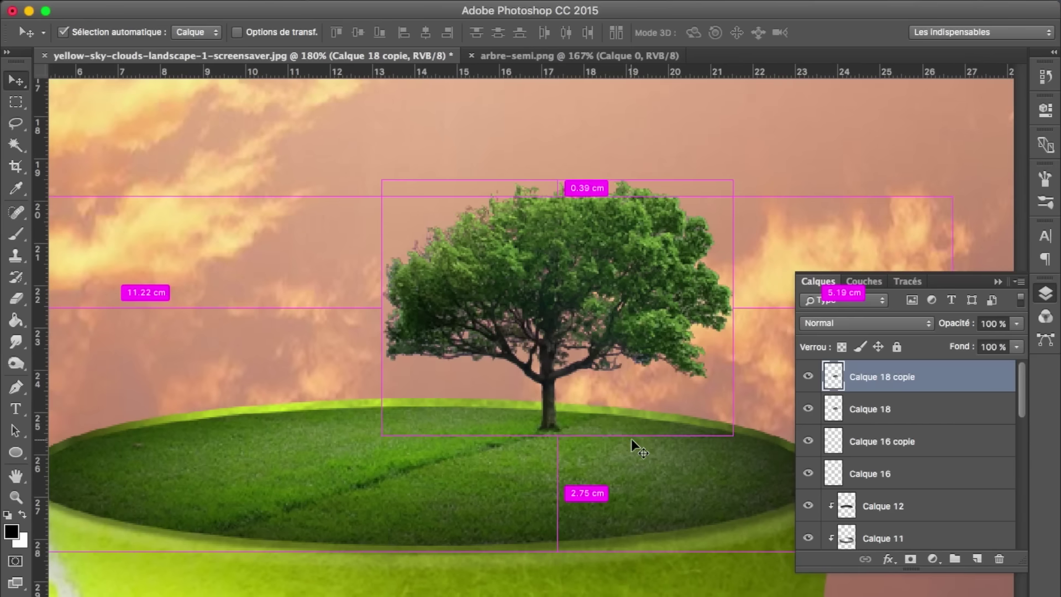
Skew the tree copy, flipping it down across the grass as a slanted shadow
key("ctrl+t")
right_click(558, 191)
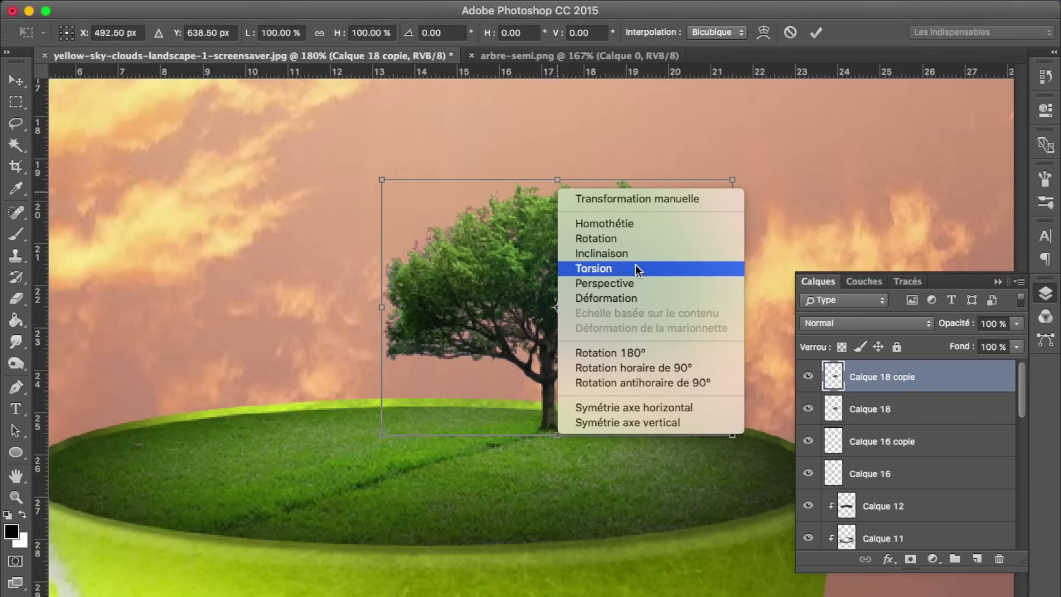
right_click(572, 208)
left_click(636, 319)
right_click(565, 188)
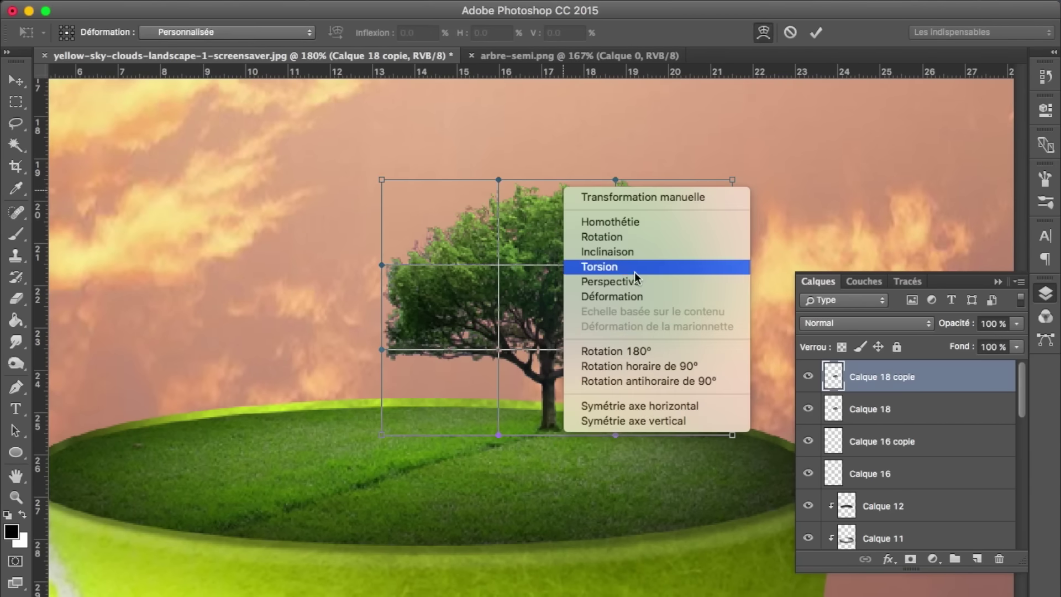
left_click(634, 253)
left_click_drag(558, 179, 624, 522)
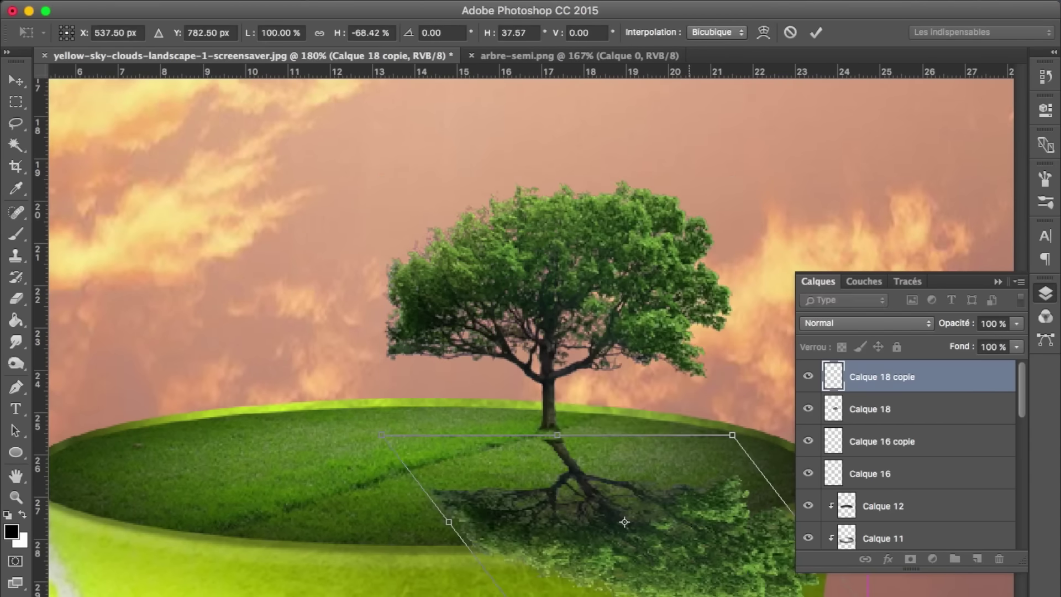
left_click_drag(557, 436, 552, 428)
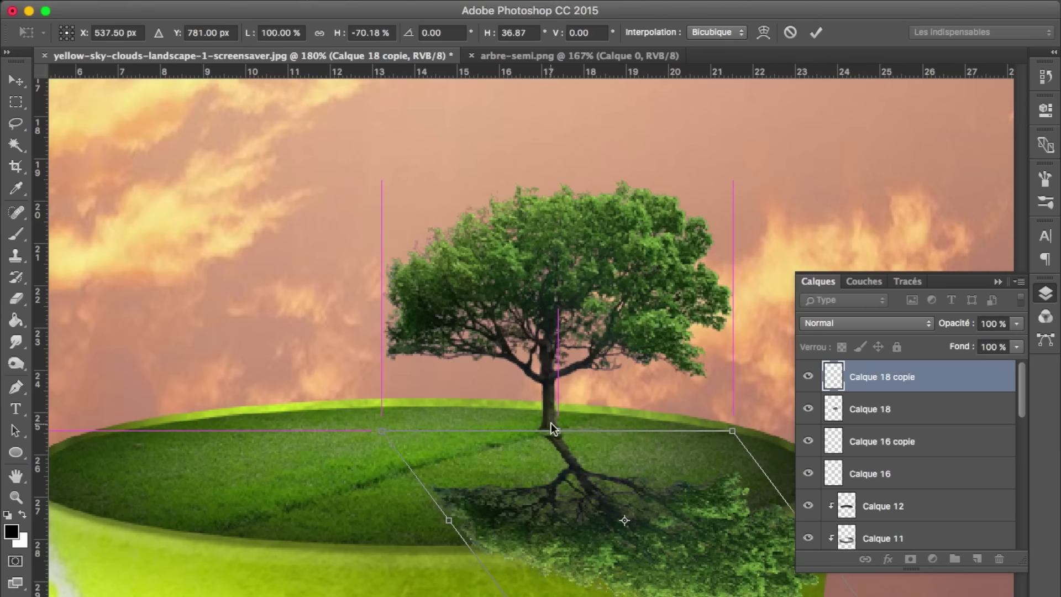
left_click(763, 32)
key("Return")
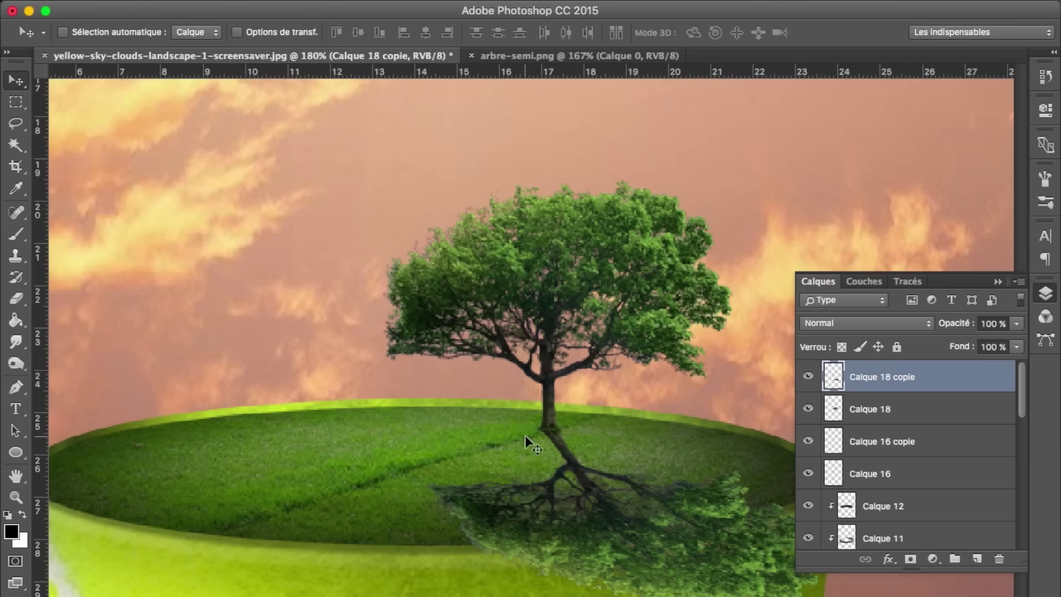
Blur the shadow, set Hue/Saturation Lightness to -100, and lower its opacity
left_click(482, 2)
key("ctrl+u")
left_click_drag(769, 349, 715, 346)
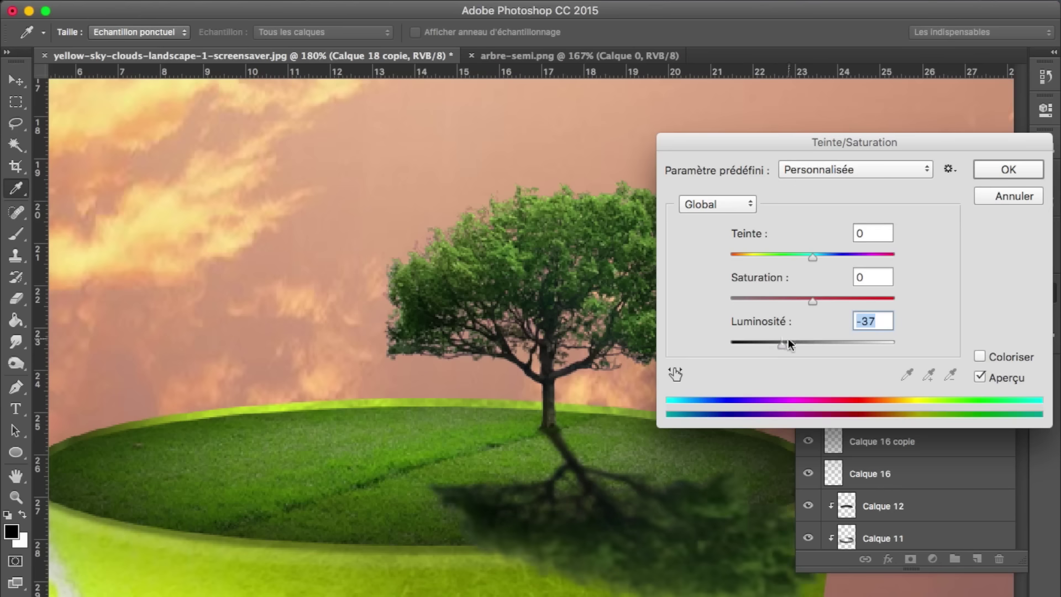
key("Return")
left_click_drag(962, 323, 935, 327)
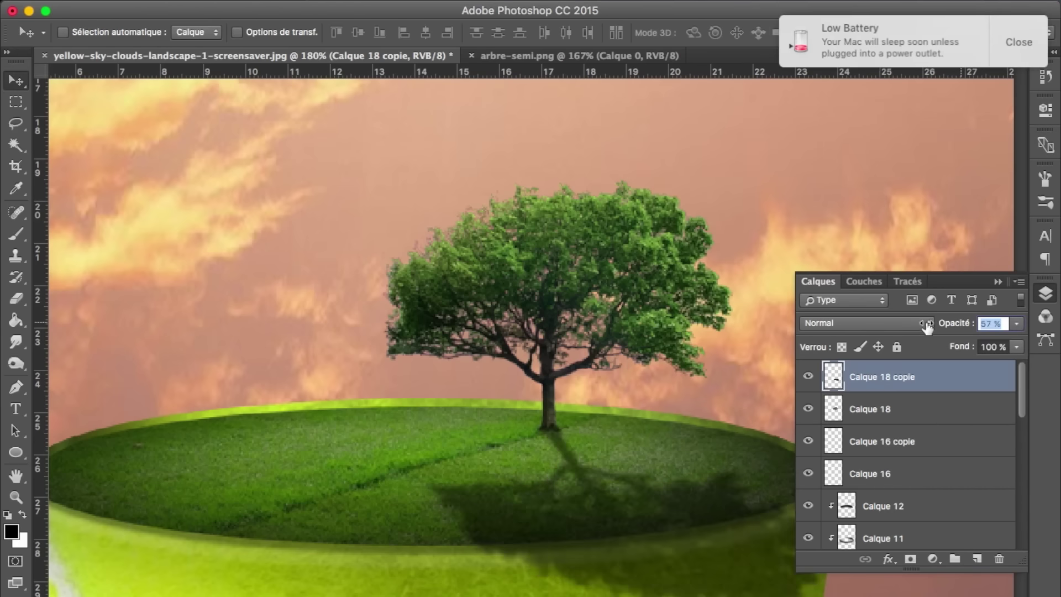
Erase the shadow's overspill off the ball's side with a 117 px eraser
key("e")
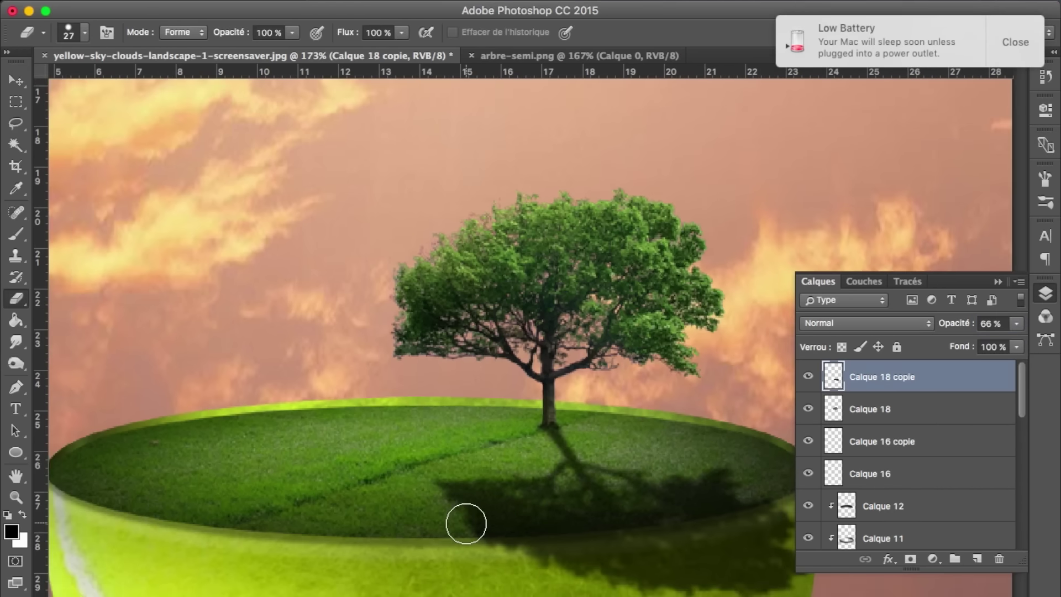
scroll(467, 520, "down", 5)
right_click(573, 502)
type("117")
key("Return")
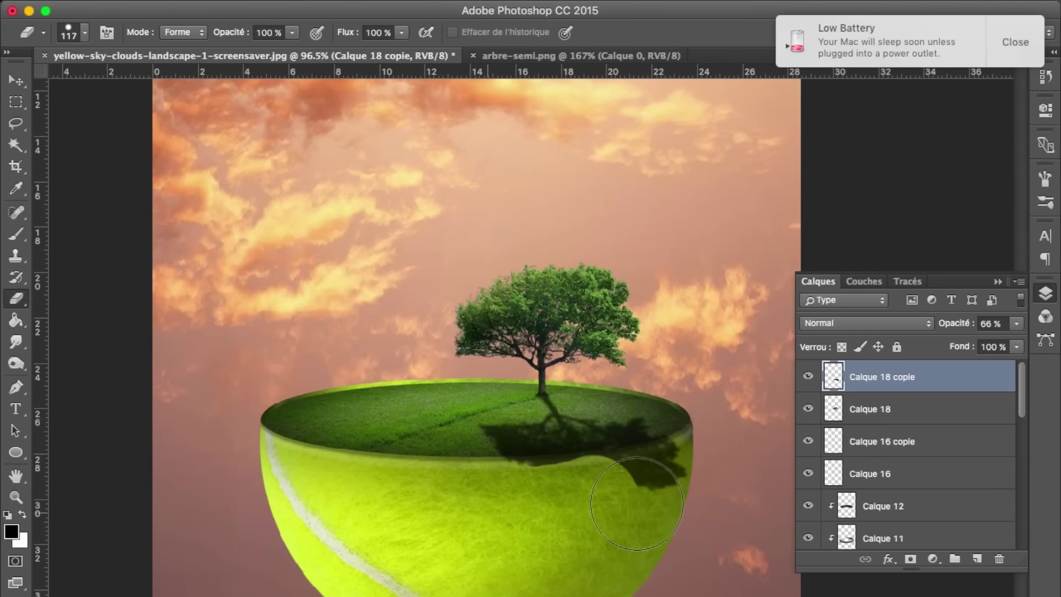
right_click(766, 502)
key("Return")
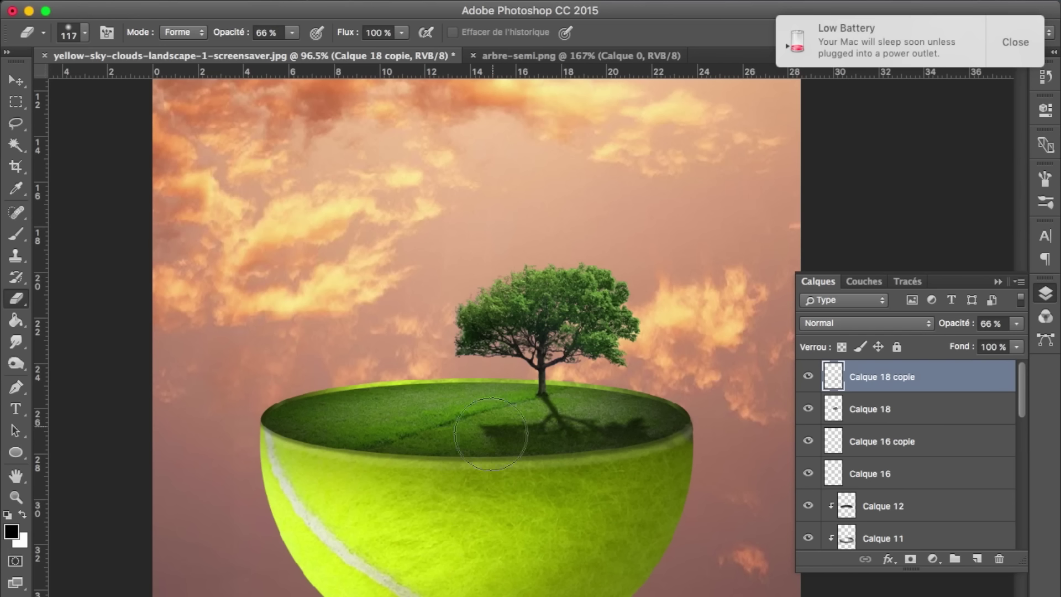
left_click(630, 431)
left_click_drag(612, 451, 545, 427)
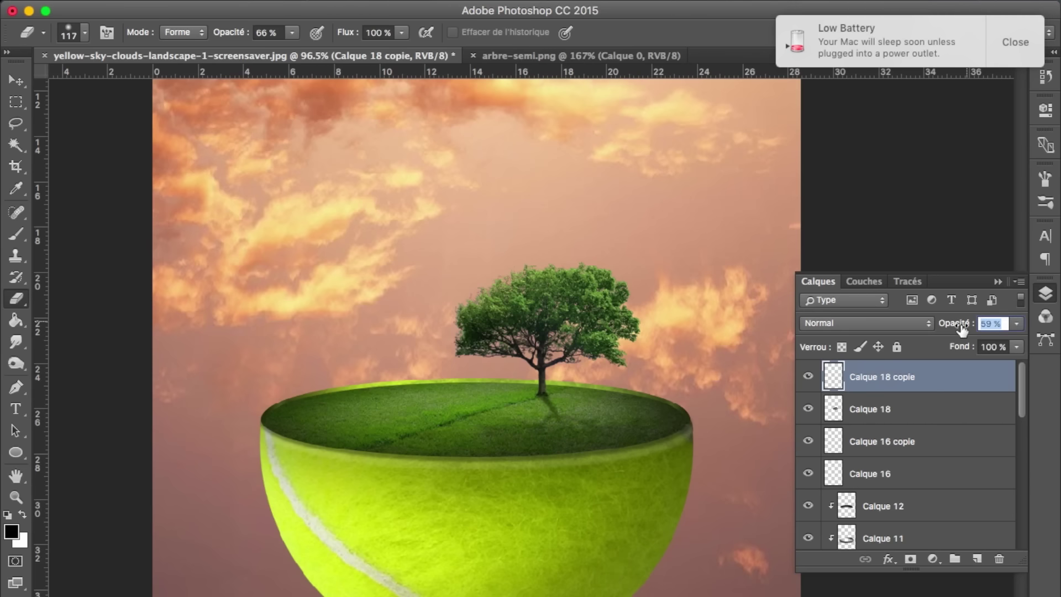
Set the shadow layer's opacity to 74%
left_click_drag(984, 323, 992, 323)
scroll(624, 405, "up", 1, "alt")
scroll(532, 351, "up", 5, "alt")
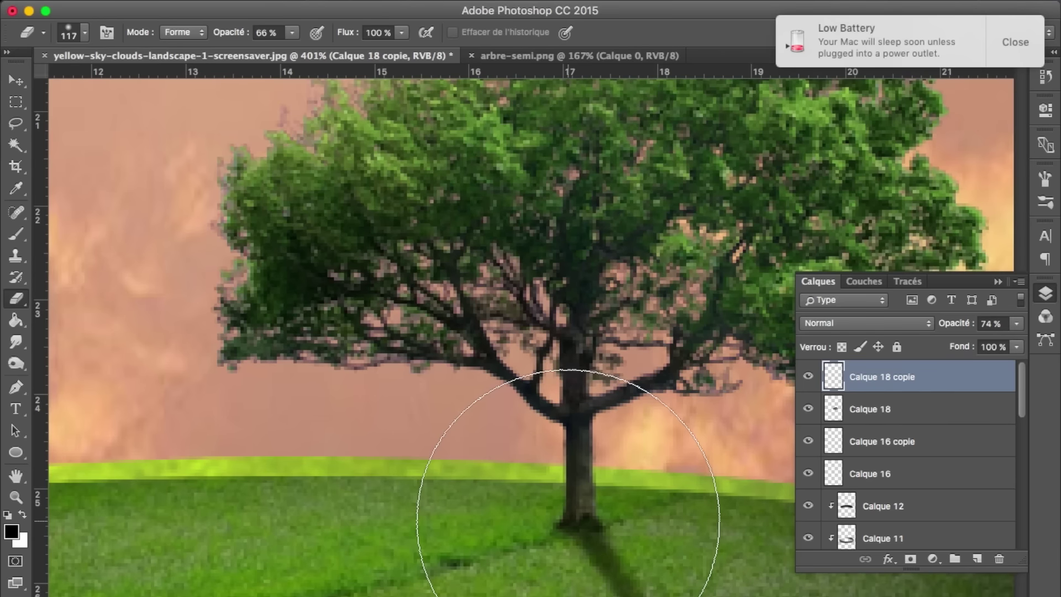
Marquee-select the shadow and skew it so it slants sideways
left_click(16, 101)
left_click_drag(450, 320, 794, 591)
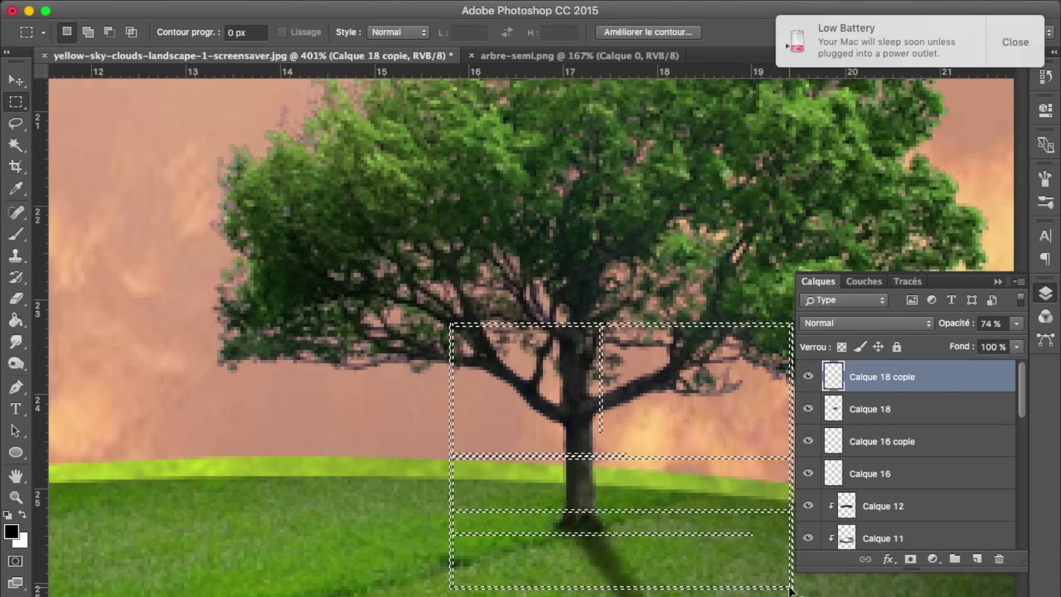
key("ctrl+t")
mouse_move(451, 322)
left_mouse_down()
mouse_move(412, 315)
mouse_move(413, 305)
left_mouse_up()
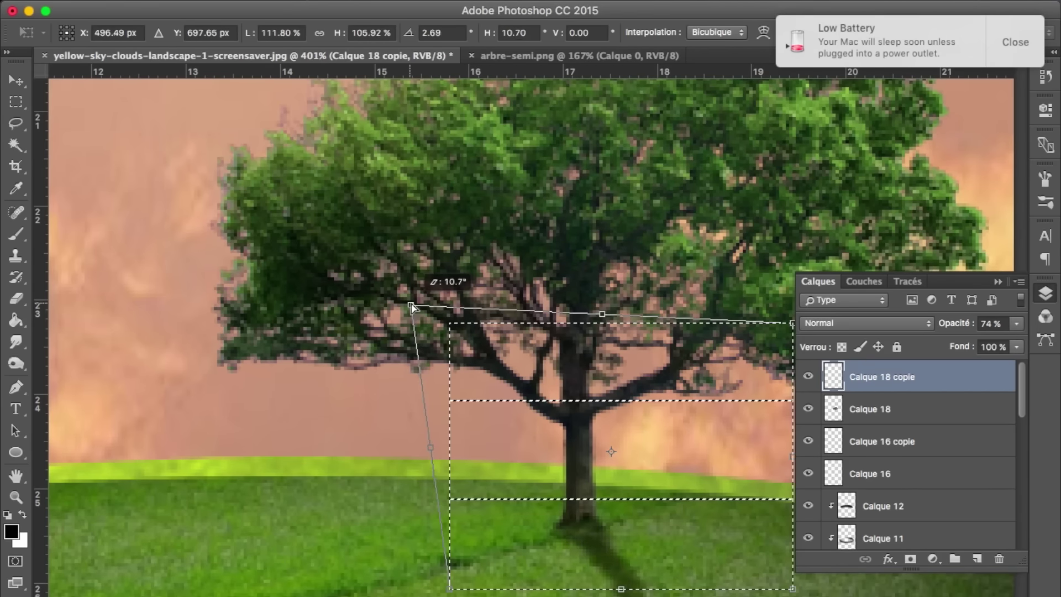
key("Return")
Revert to the opacity-change state in the History panel
scroll(640, 496, "up", 4, "alt")
scroll(640, 492, "up", 2, "alt")
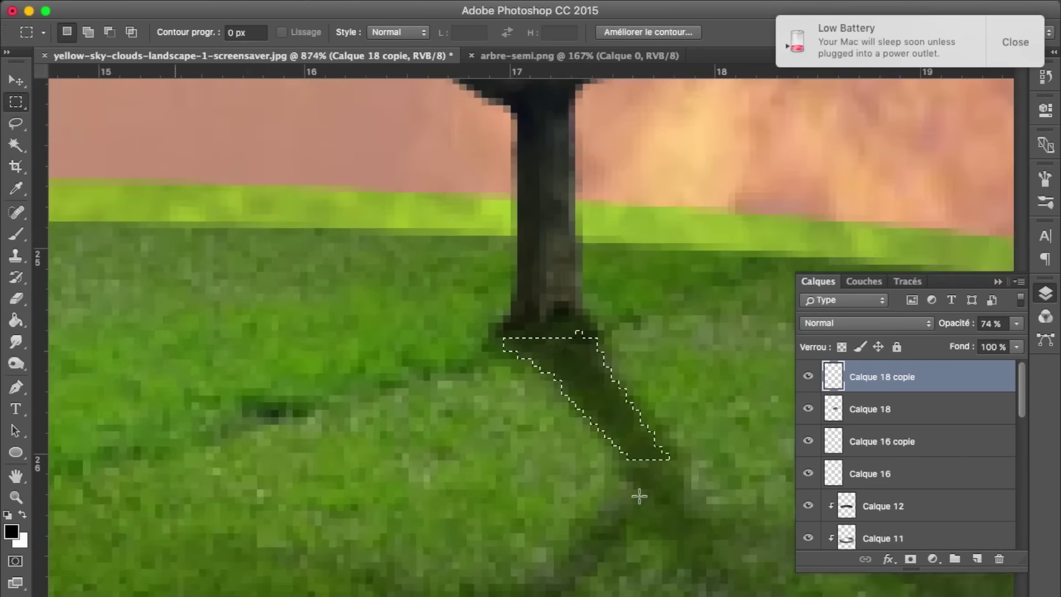
left_click(1046, 77)
left_click(949, 113)
left_click(965, 94)
left_click(961, 114)
left_click(962, 94)
Paint darkness on the trunk base and its shadow with a 6 px brush
left_click(26, 235)
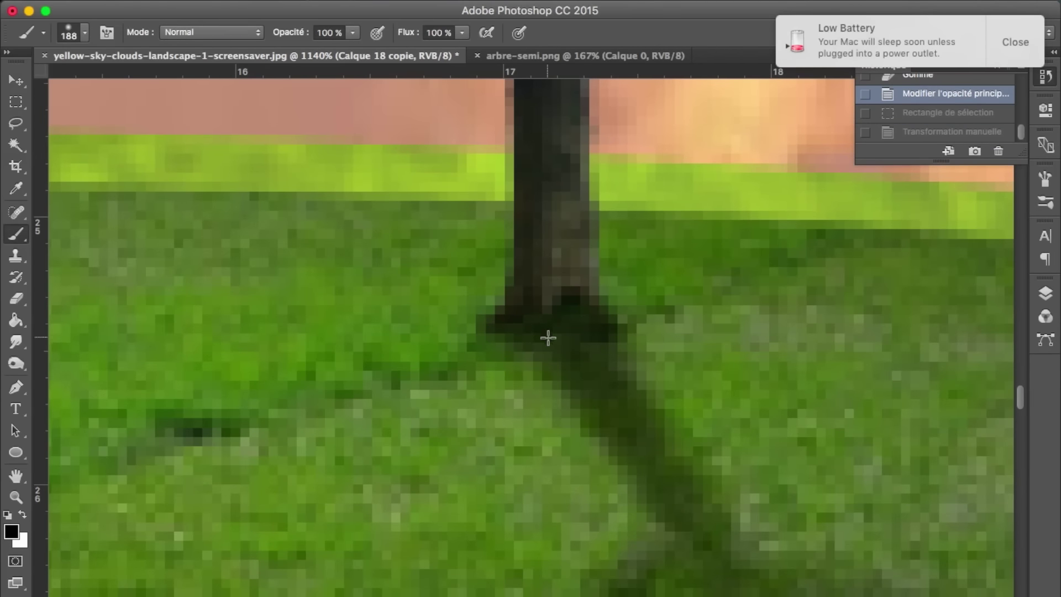
right_click(602, 383)
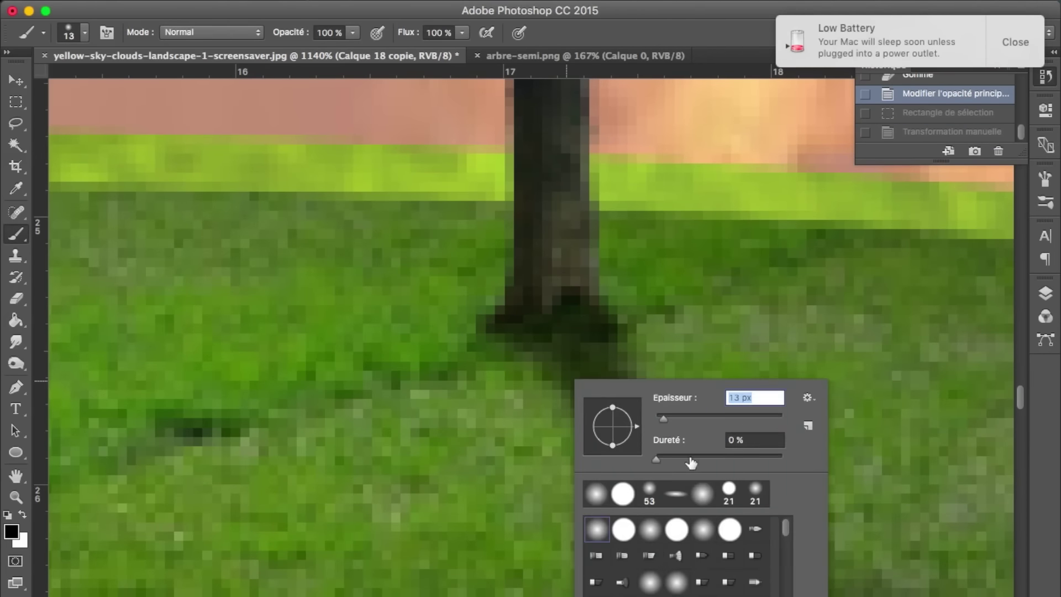
key("Tab")
key("shift+Tab")
type("6")
key("Return")
left_click_drag(707, 591, 626, 431)
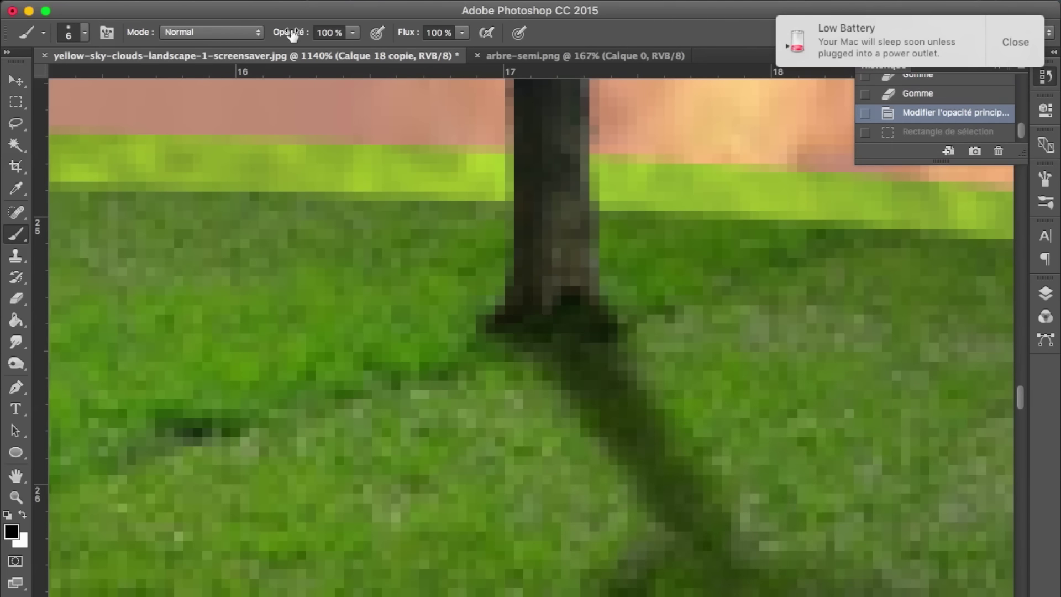
left_click_drag(520, 337, 665, 470)
left_click(521, 315)
left_click(554, 293)
left_click(687, 495)
Soften and fade the tree's shadow with a faint, low-opacity 26 px eraser
left_click(22, 300)
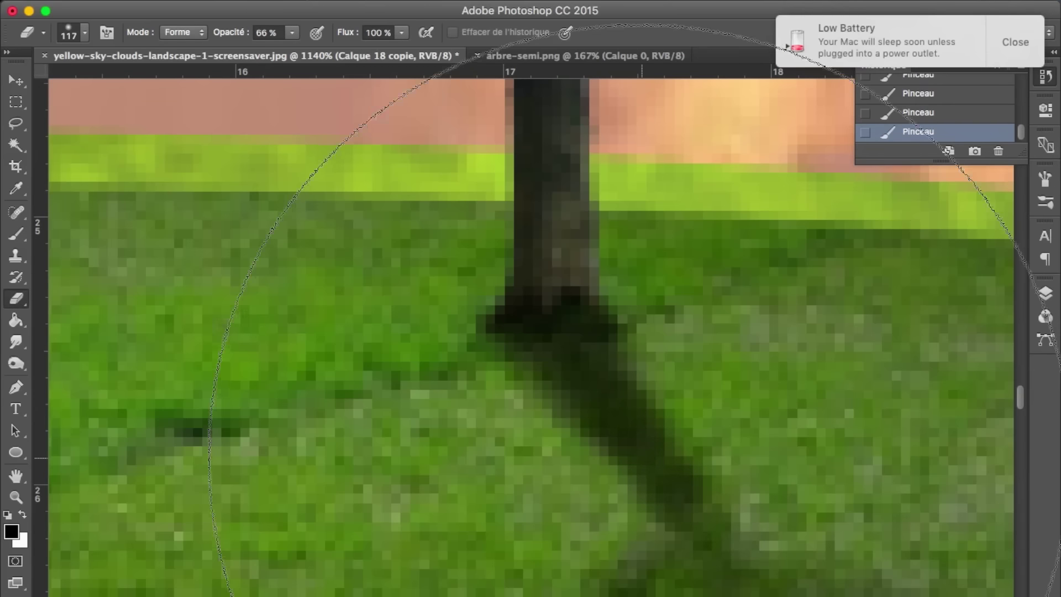
right_click(639, 454)
left_click_drag(735, 419, 770, 423)
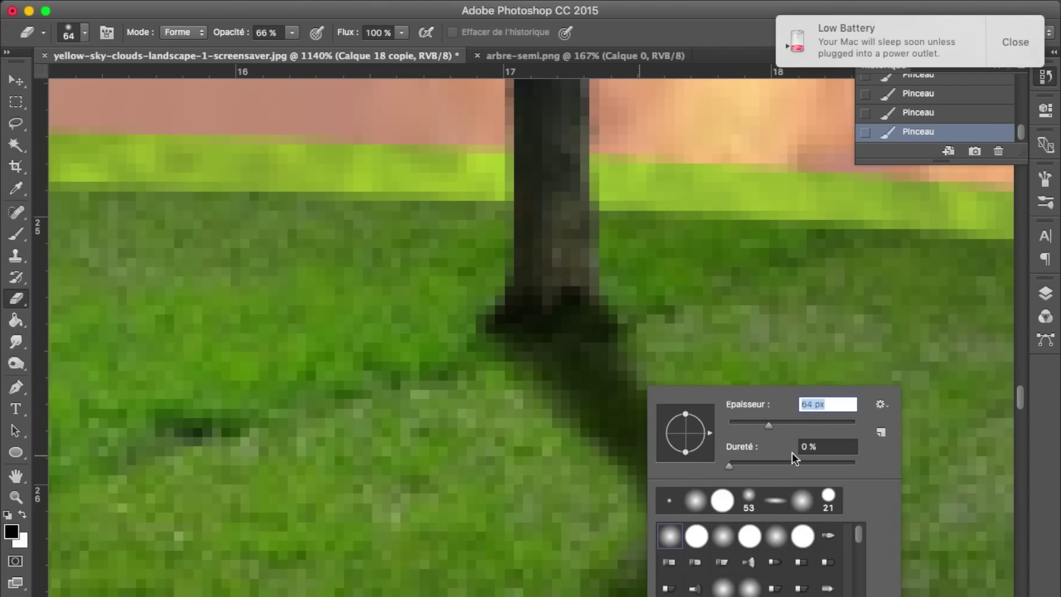
type("31")
left_click_drag(221, 32, 181, 34)
left_click(230, 34)
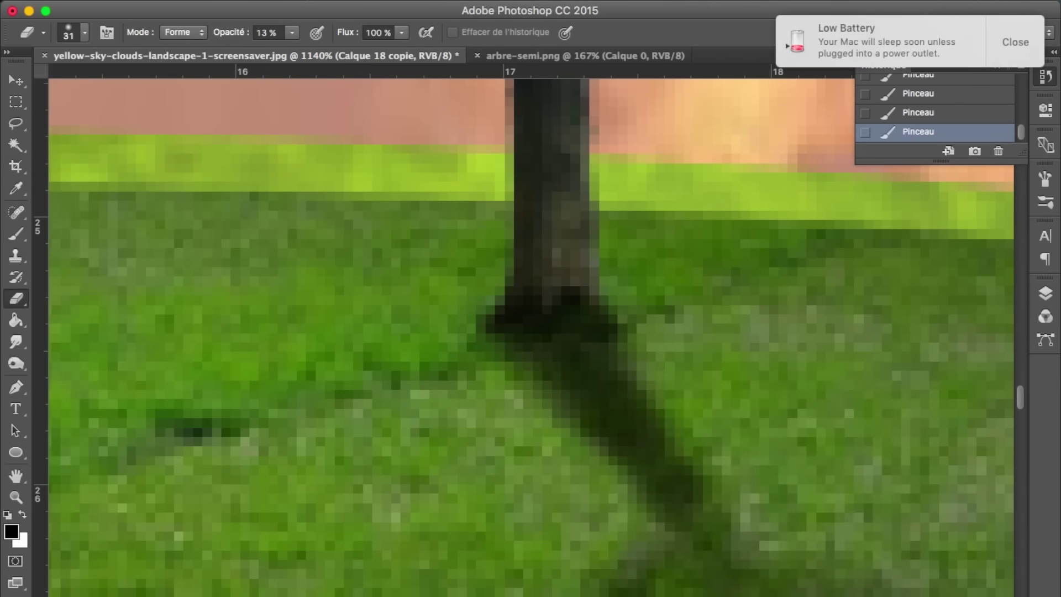
right_click(409, 211)
type("26")
key("Return")
mouse_move(589, 443)
left_mouse_down()
mouse_move(668, 422)
mouse_move(682, 473)
left_mouse_up()
Close the tree source image document
scroll(682, 474, "down", 5)
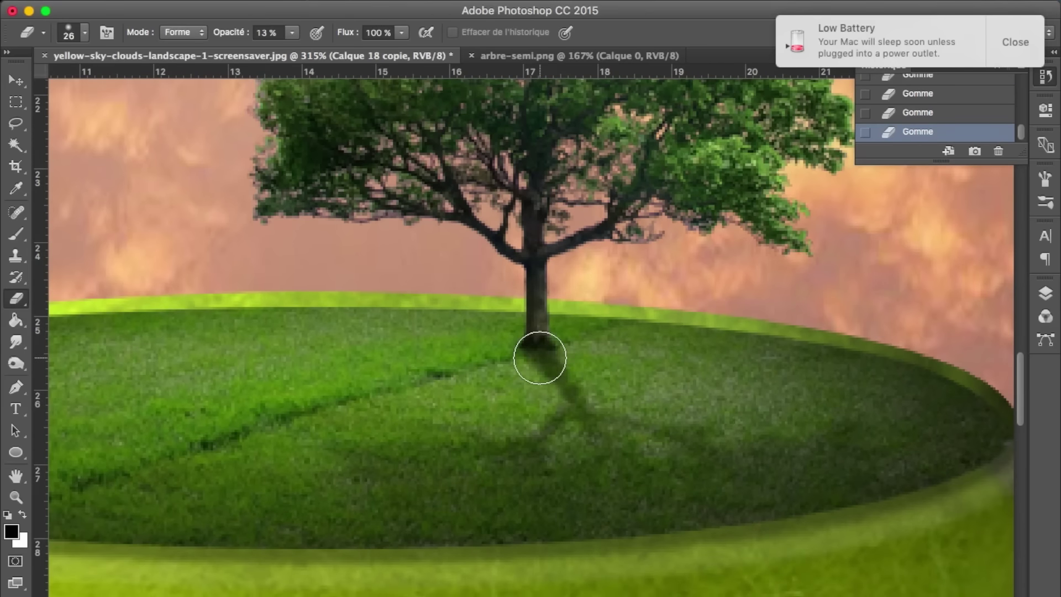
scroll(655, 452, "down", 2)
scroll(656, 453, "down", 2)
scroll(658, 452, "down", 2)
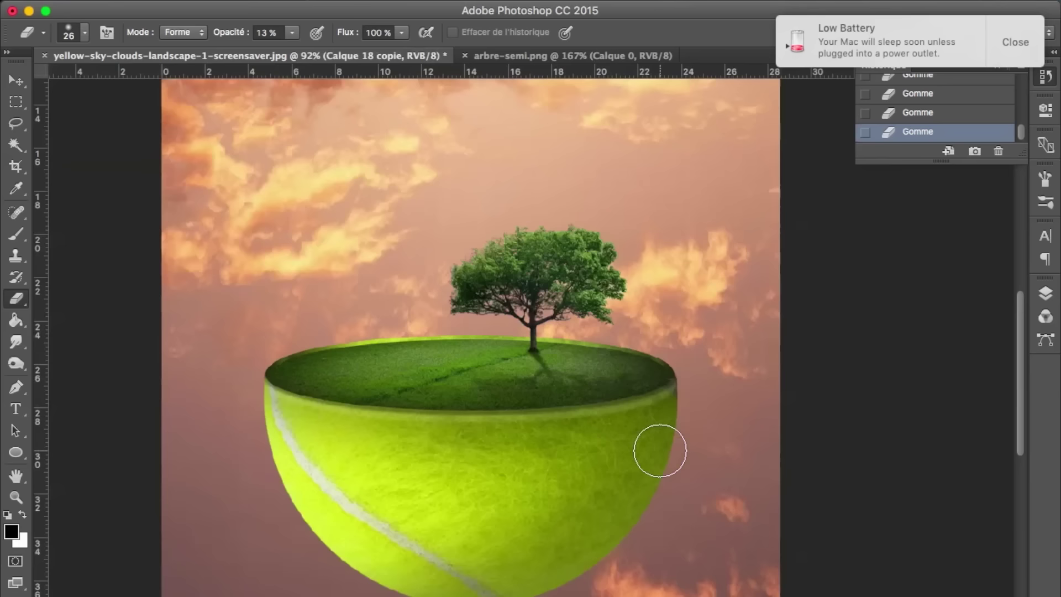
scroll(635, 449, "down", 1)
scroll(635, 449, "down", 2)
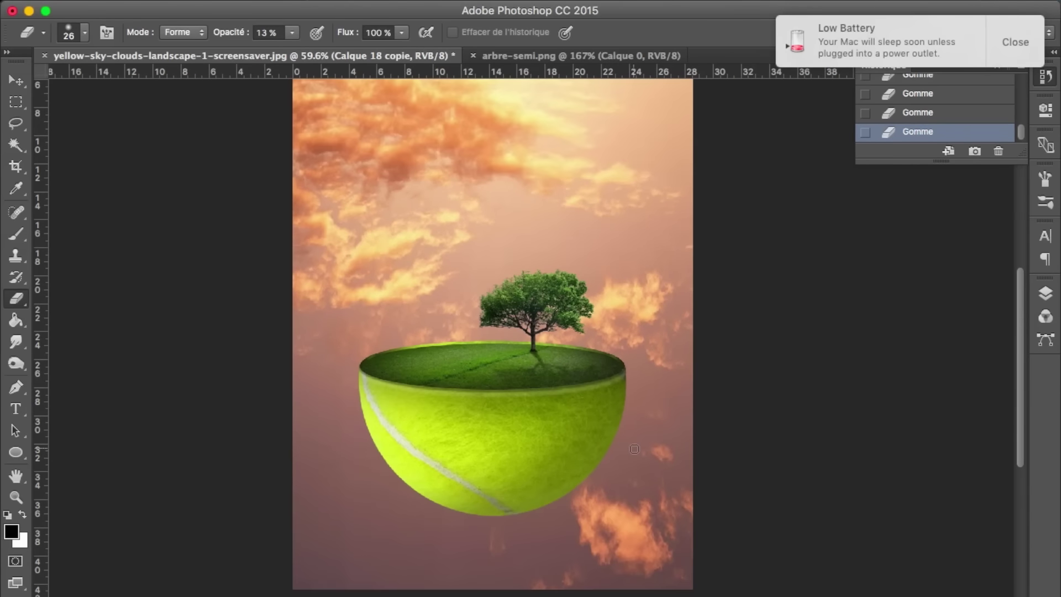
scroll(562, 364, "down", 1)
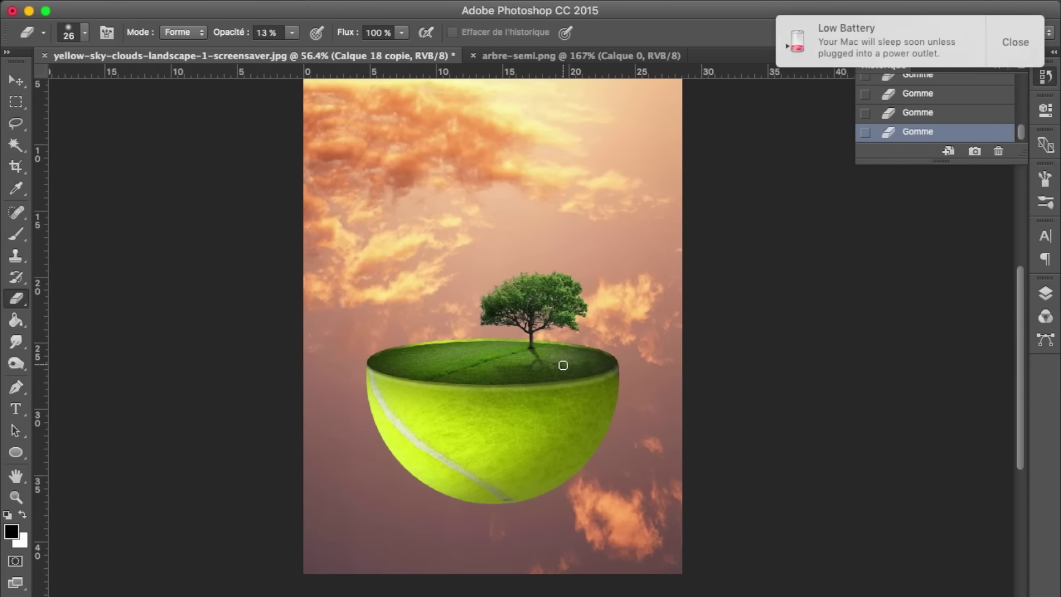
left_click(473, 55)
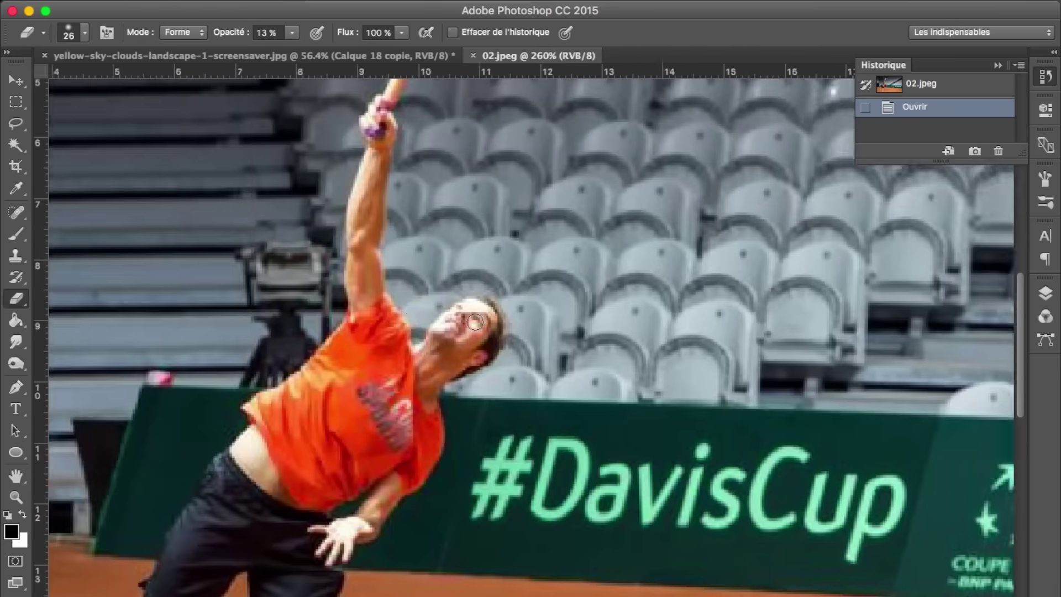
Burn the player's shirt folds and leg shading with a 27 px brush
scroll(531, 329, "down", 5)
left_click(16, 363)
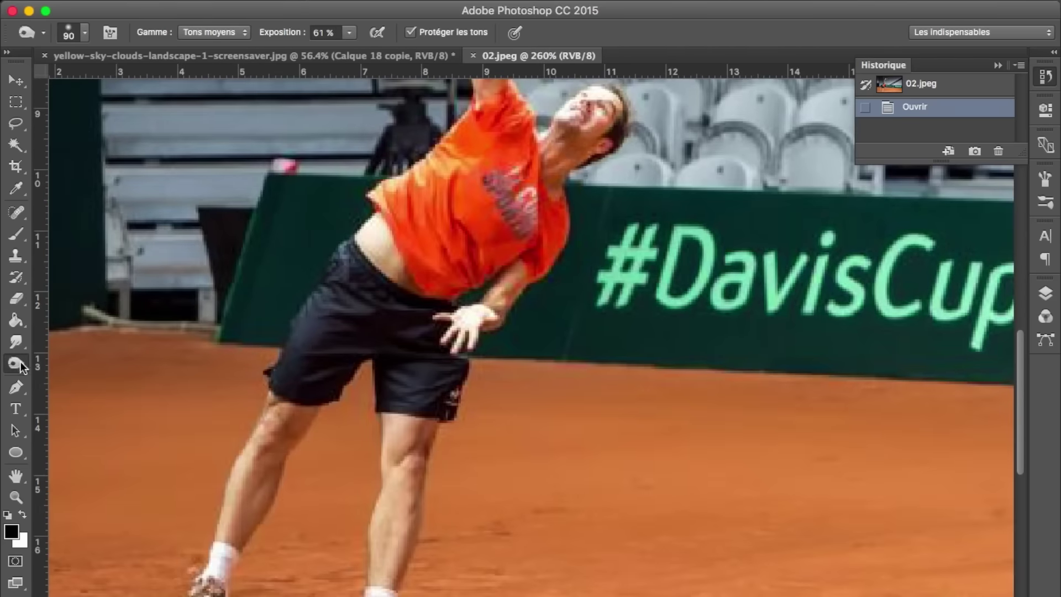
right_click(392, 483)
left_click_drag(150, 453, 183, 481)
right_click(474, 423)
left_click_drag(474, 423, 453, 426)
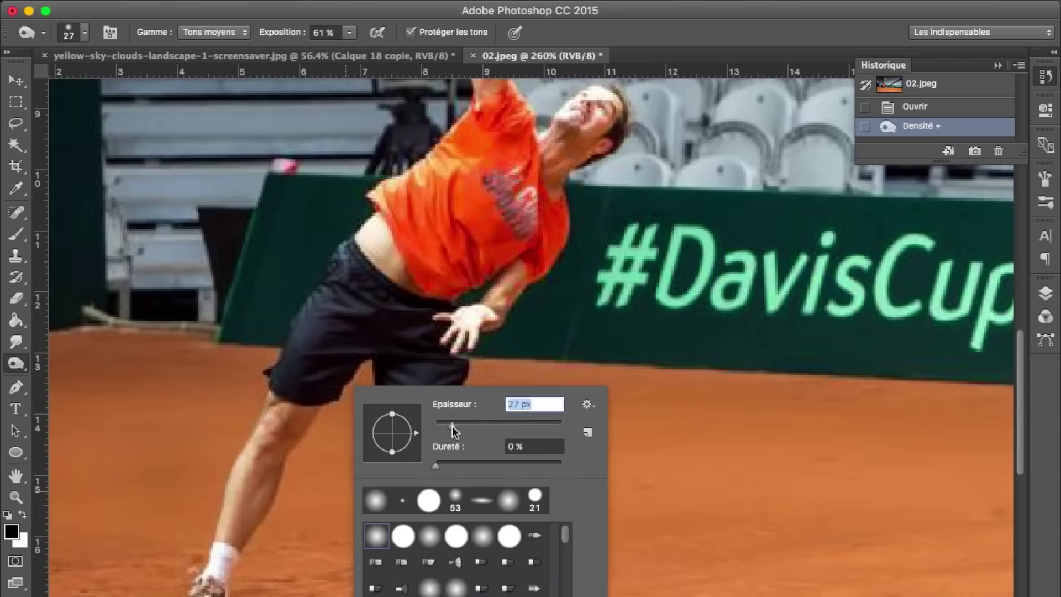
mouse_move(274, 490)
left_mouse_down()
mouse_move(265, 533)
mouse_move(360, 564)
mouse_move(417, 564)
mouse_move(435, 534)
mouse_move(429, 462)
left_mouse_up()
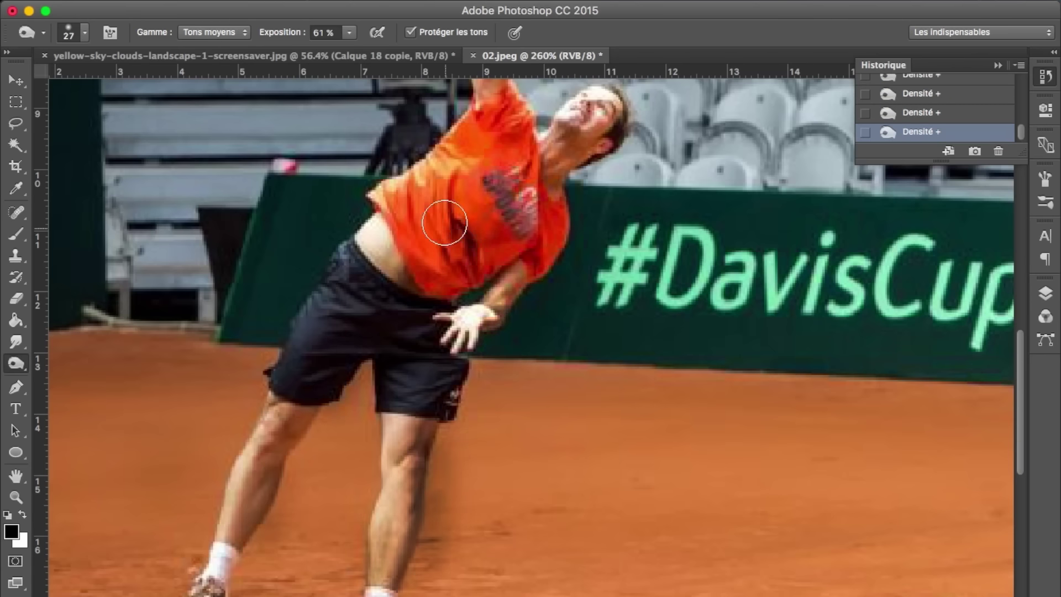
Resize the brush to 6 px, then 11 px, and boost colour along the raised arm
scroll(552, 268, "up", 2)
scroll(531, 277, "up", 3)
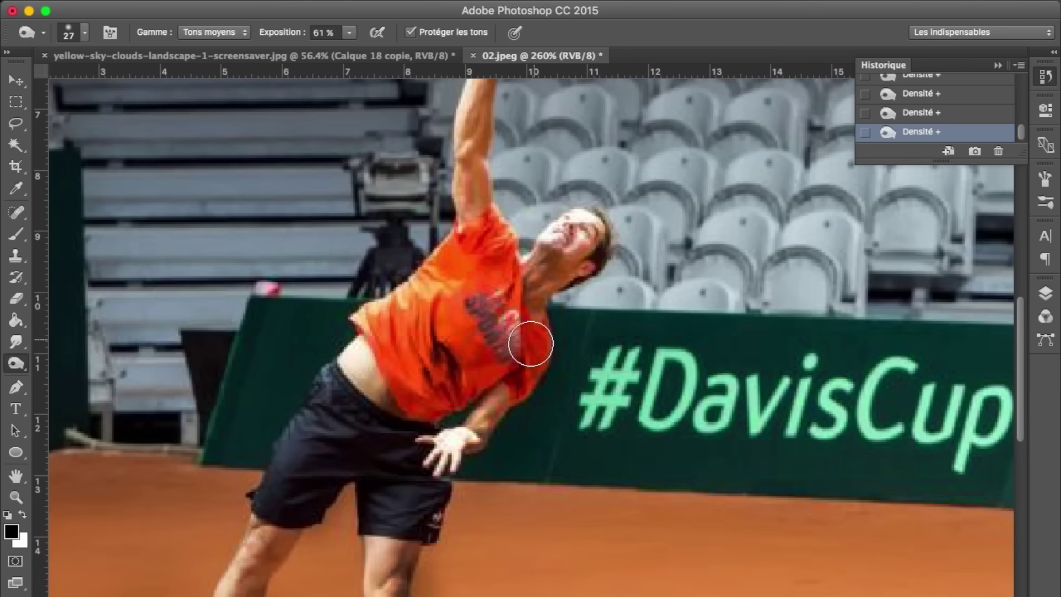
right_click(587, 287)
type("6")
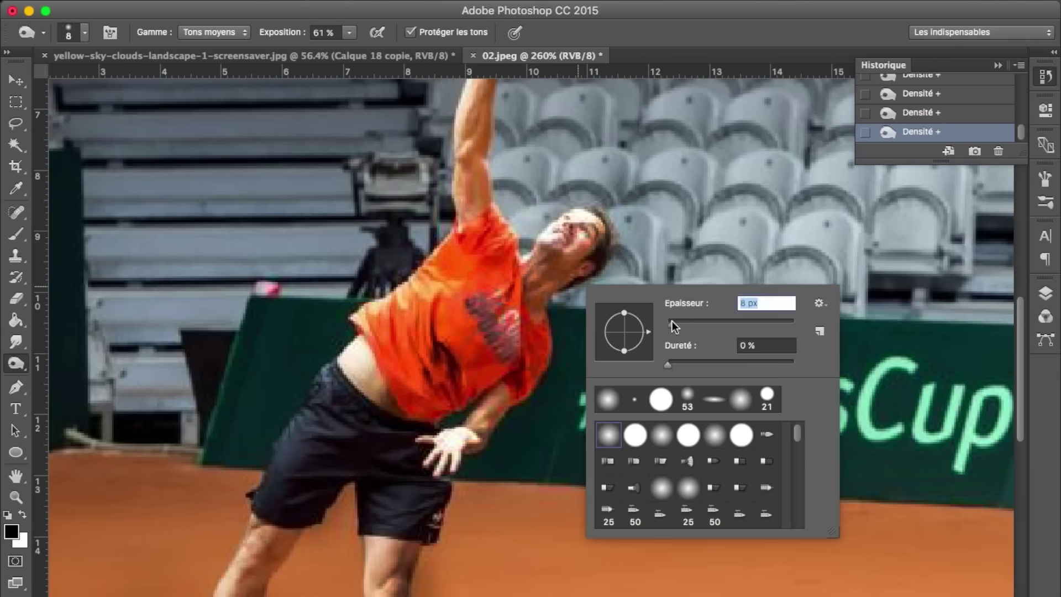
key("Return")
right_click(432, 203)
double_click(608, 219)
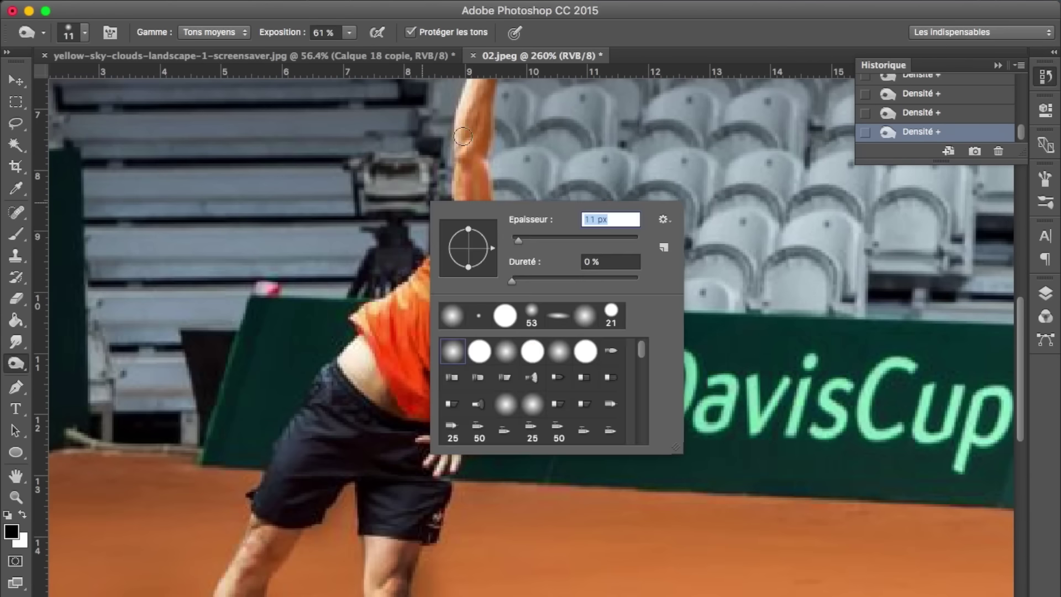
type("11")
key("Return")
scroll(499, 321, "up", 4)
left_click_drag(502, 346, 497, 255)
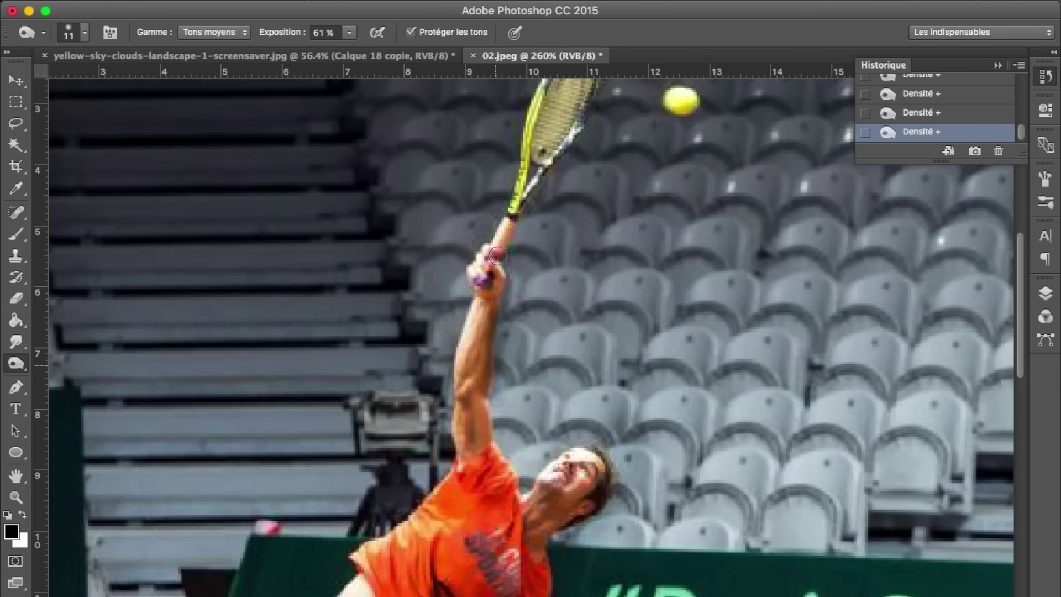
Dodge the arm shading, calf and ankle with a 22 px brush
key("ctrl+Up")
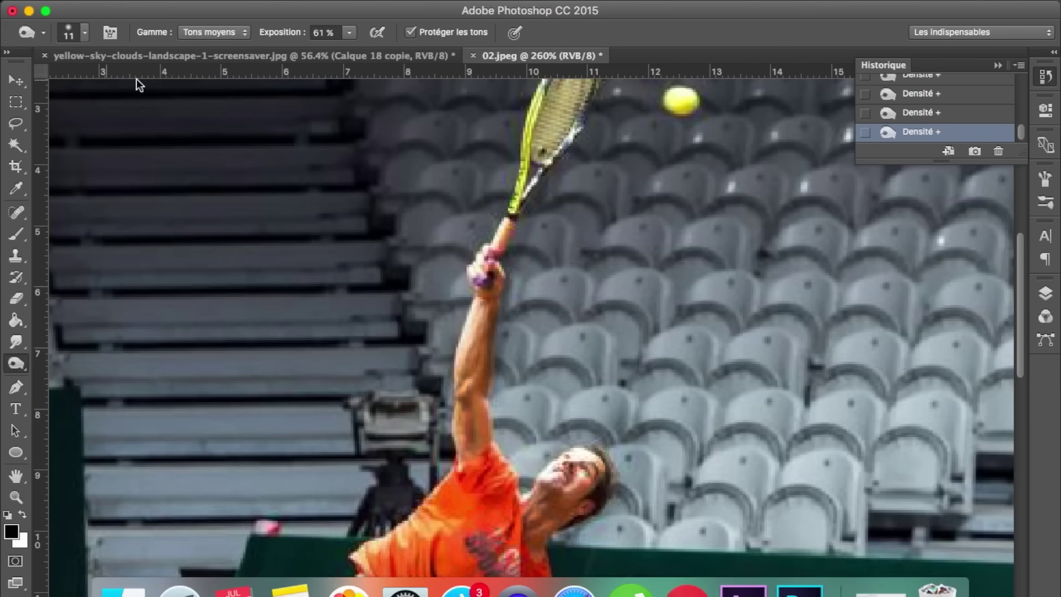
left_click(171, 307)
right_click(332, 331)
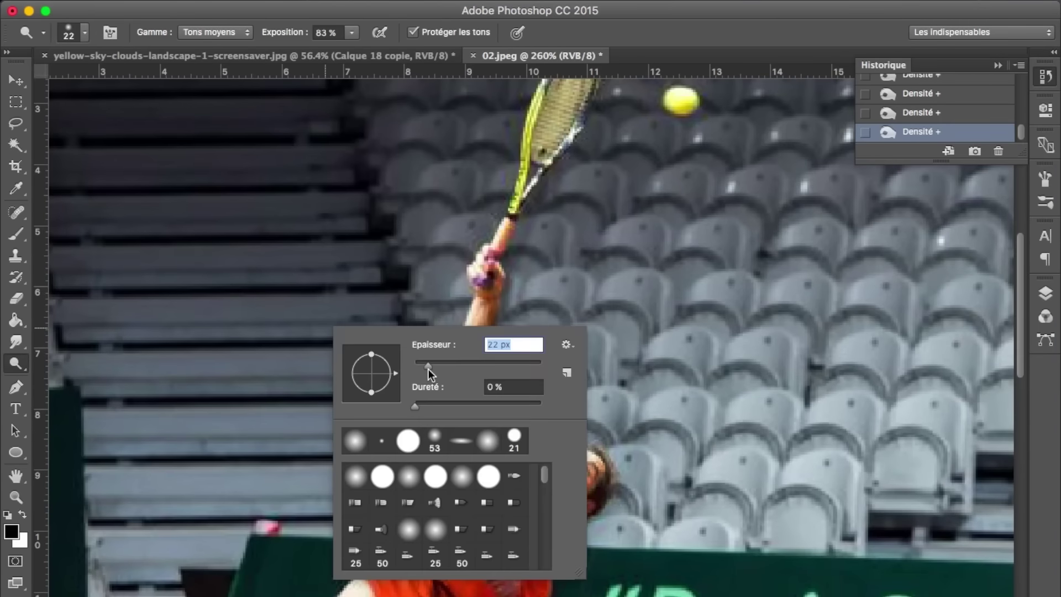
key("Return")
left_click_drag(466, 326, 470, 470)
scroll(470, 470, "down", 10)
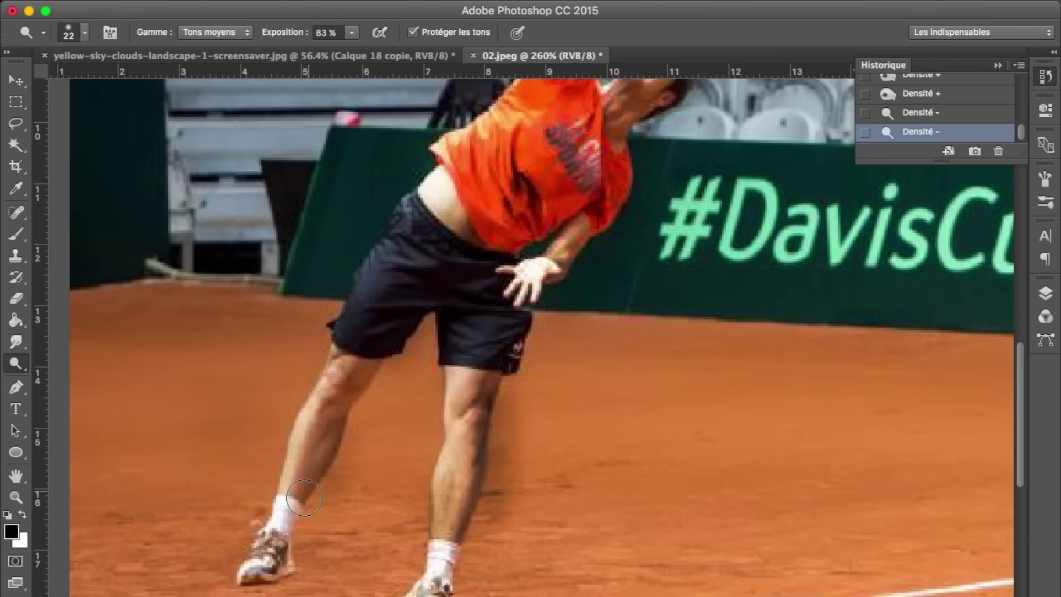
mouse_move(304, 499)
left_mouse_down()
mouse_move(339, 417)
mouse_move(332, 387)
left_mouse_up()
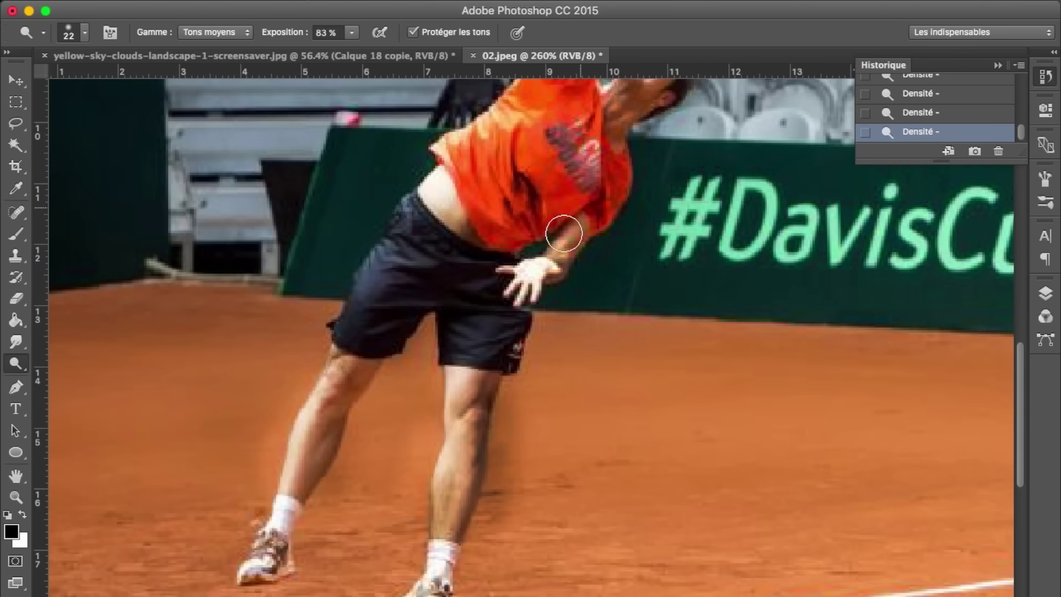
scroll(560, 230, "up", 5)
left_click(16, 390)
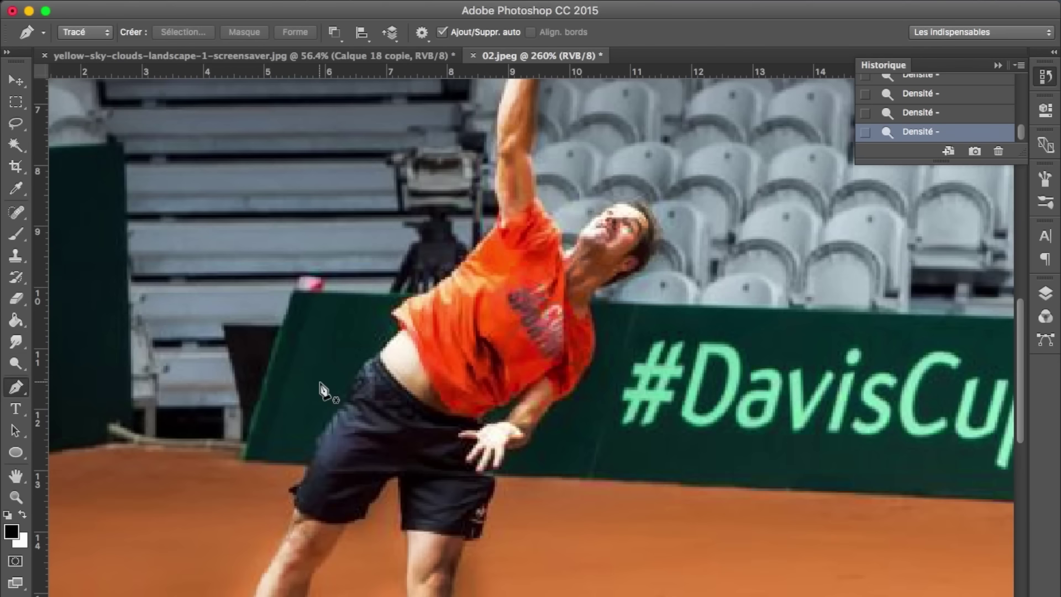
Start a Pen outline at the shoe and trace it around the sole and up the leg
scroll(319, 390, "down", 5)
scroll(321, 390, "down", 5)
scroll(320, 387, "up", 5)
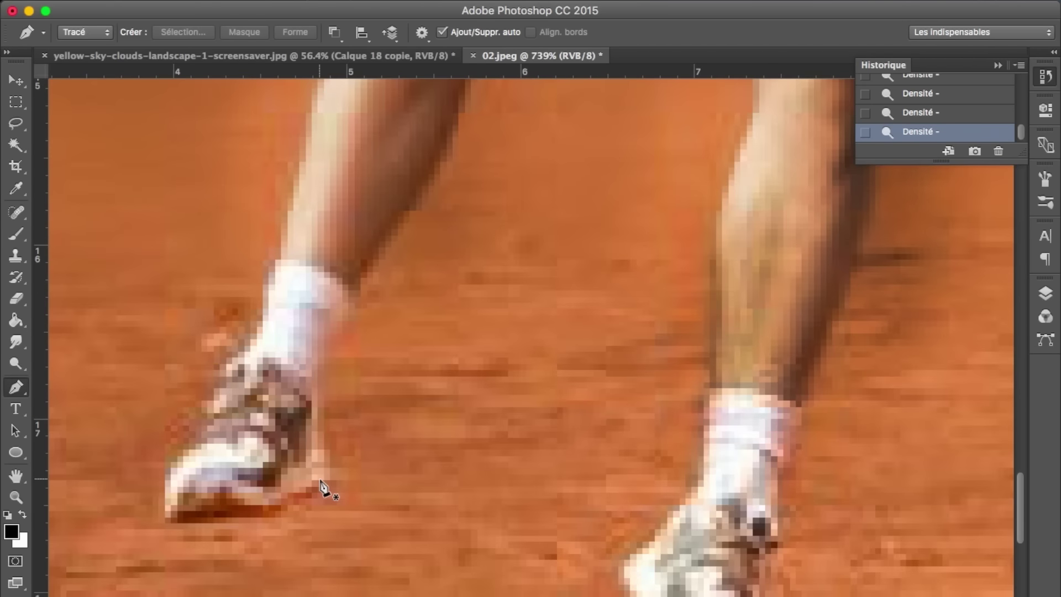
left_click(323, 474)
left_click_drag(213, 516, 199, 517)
left_click(166, 504)
left_click_drag(179, 473, 218, 419)
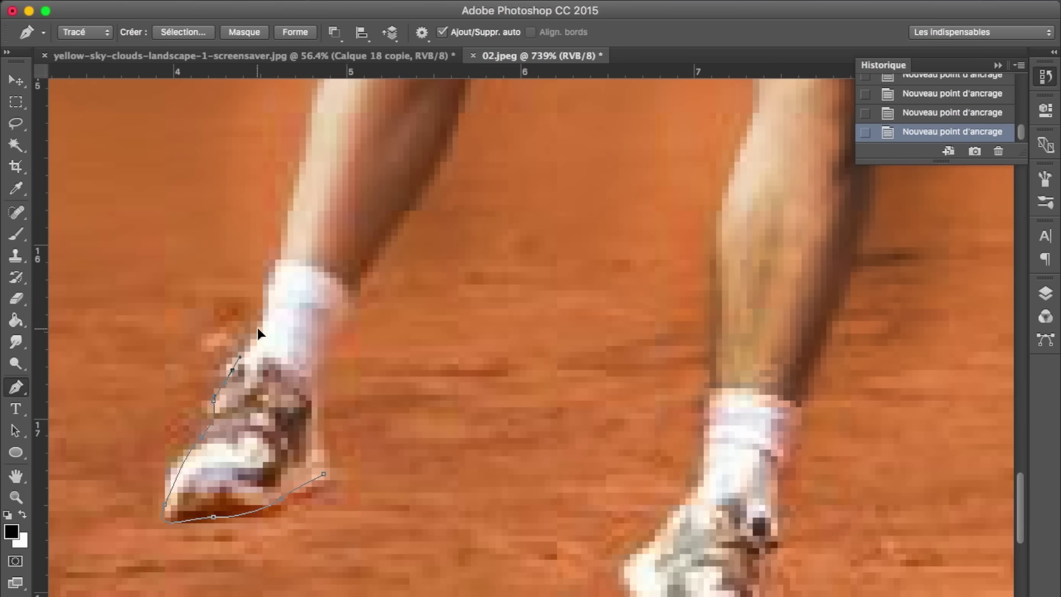
scroll(331, 221, "up", 4)
left_click_drag(312, 215, 323, 178)
scroll(349, 188, "up", 8)
scroll(348, 188, "right", 1)
left_click_drag(349, 280, 387, 221)
left_click(393, 147)
Continue the outline with points and curves along the shorts edge
scroll(393, 166, "up", 5)
left_click(392, 256)
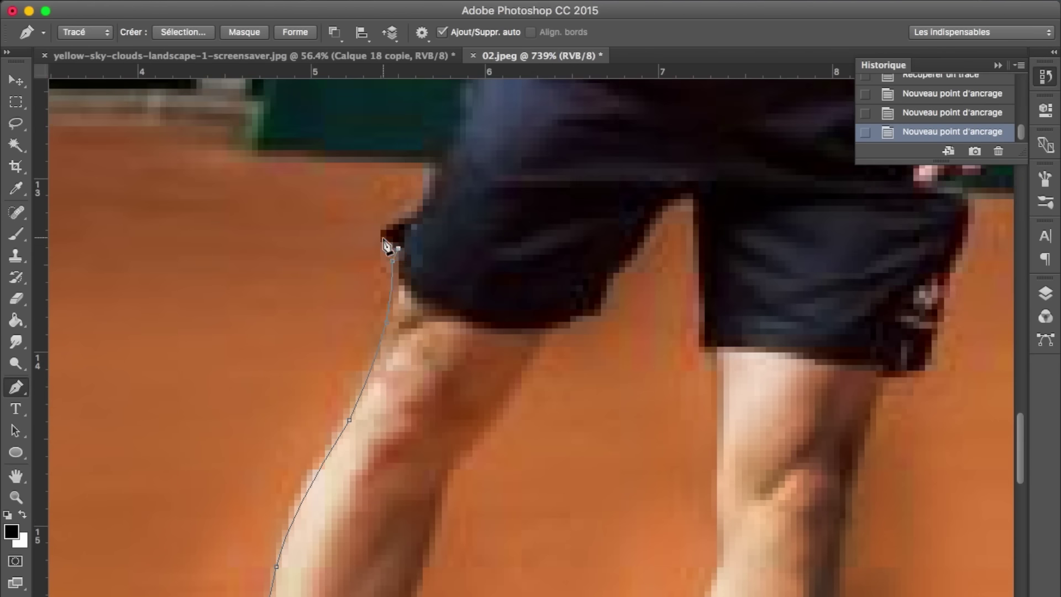
left_click(429, 194)
scroll(450, 161, "up", 8)
left_click_drag(485, 246, 516, 224)
left_click(534, 179)
scroll(541, 148, "up", 3)
scroll(541, 149, "right", 1)
left_click_drag(516, 185, 532, 160)
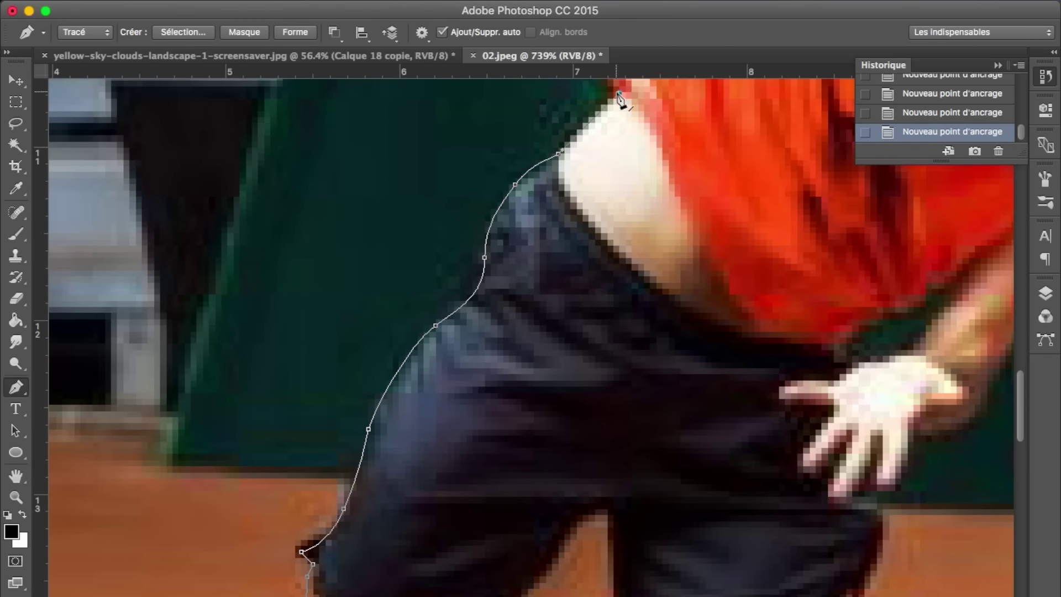
Trace the outline up the shirt edge toward the raised arm
left_click(619, 94)
scroll(545, 359, "up", 10)
scroll(544, 359, "right", 2)
mouse_move(626, 261)
left_mouse_down()
mouse_move(650, 259)
mouse_move(698, 221)
left_mouse_up()
left_click(638, 267)
left_click(765, 151)
scroll(767, 199, "up", 5)
scroll(767, 199, "right", 4)
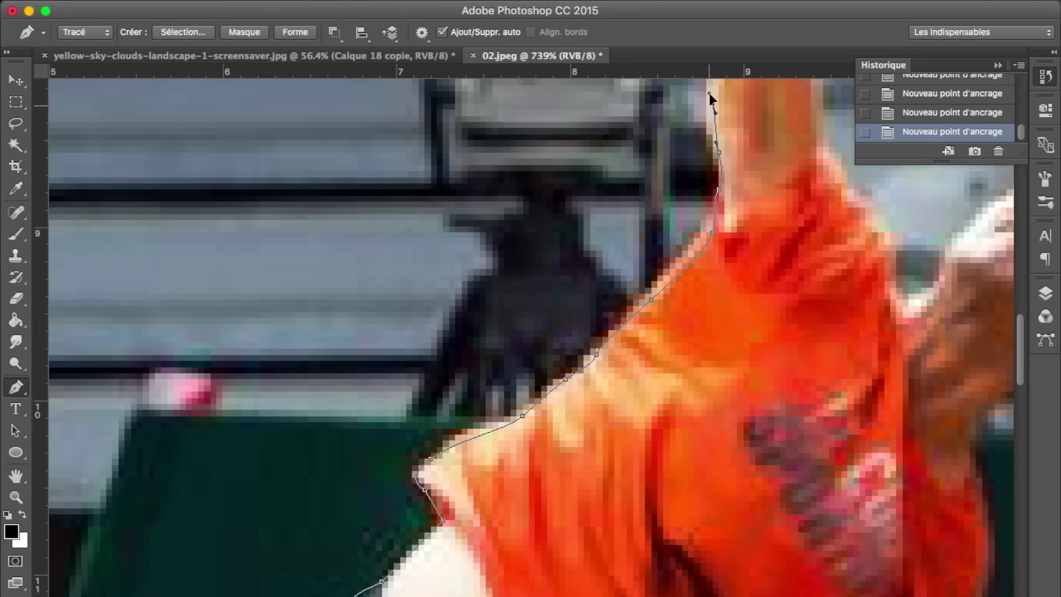
left_click(713, 106)
Add anchors up the raised arm and wrist to the hand gripping the racket
scroll(715, 121, "up", 4)
scroll(716, 221, "up", 3)
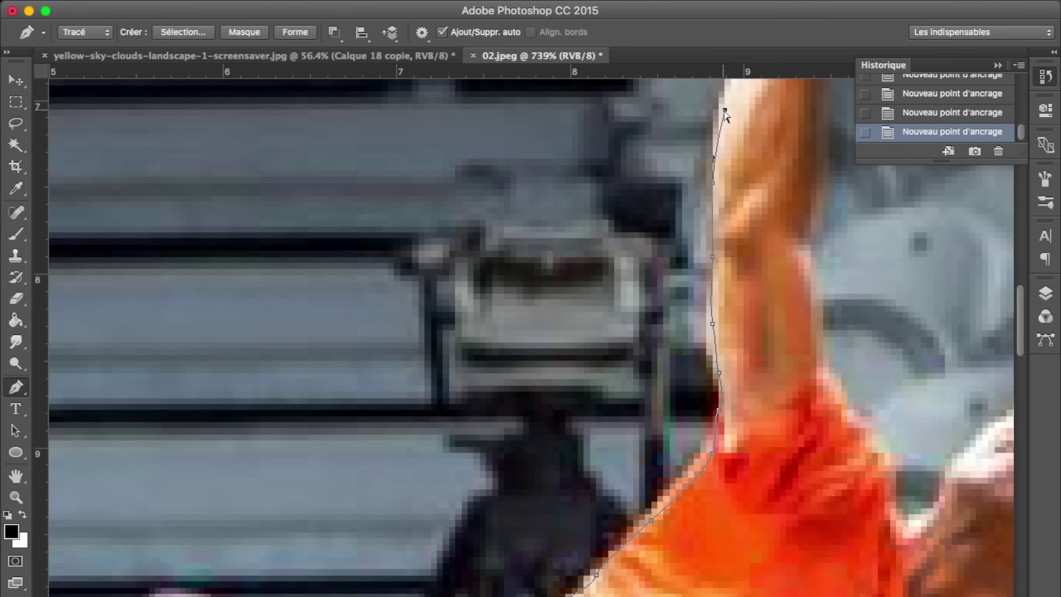
scroll(725, 89, "up", 8)
scroll(714, 221, "right", 1)
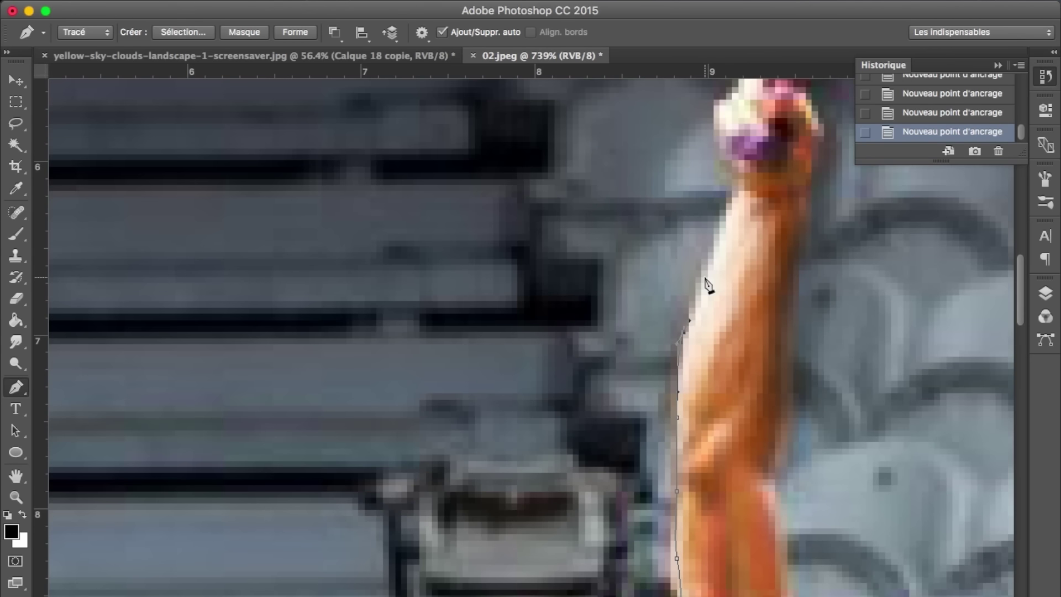
left_click(726, 161)
left_click(725, 96)
scroll(707, 133, "up", 2)
scroll(702, 155, "right", 2)
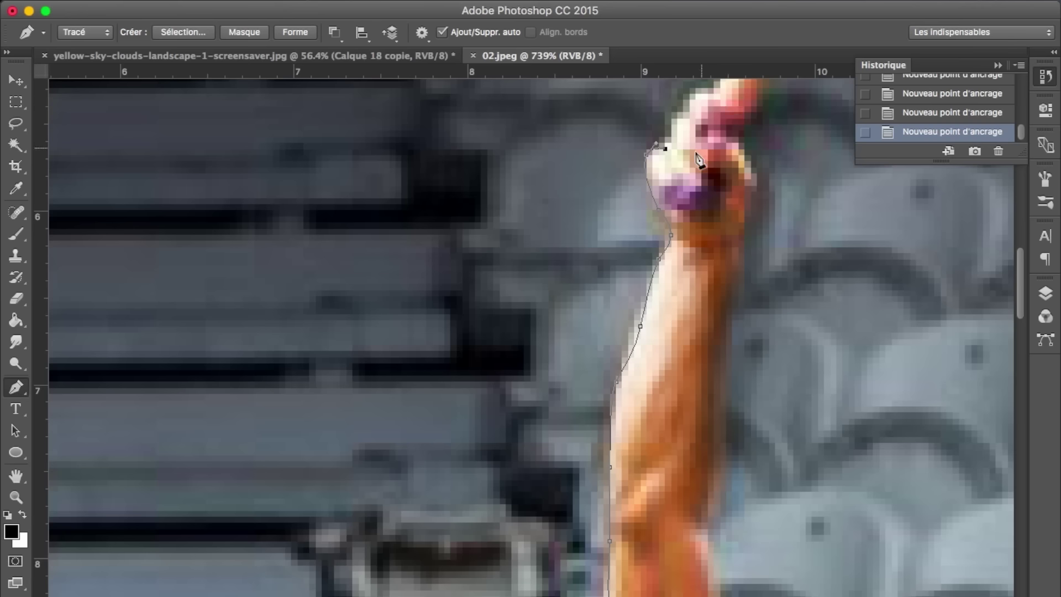
left_click(714, 90)
scroll(719, 111, "up", 5)
scroll(719, 111, "right", 1)
left_click(730, 174)
scroll(741, 166, "up", 7)
scroll(741, 165, "right", 2)
left_click(715, 194)
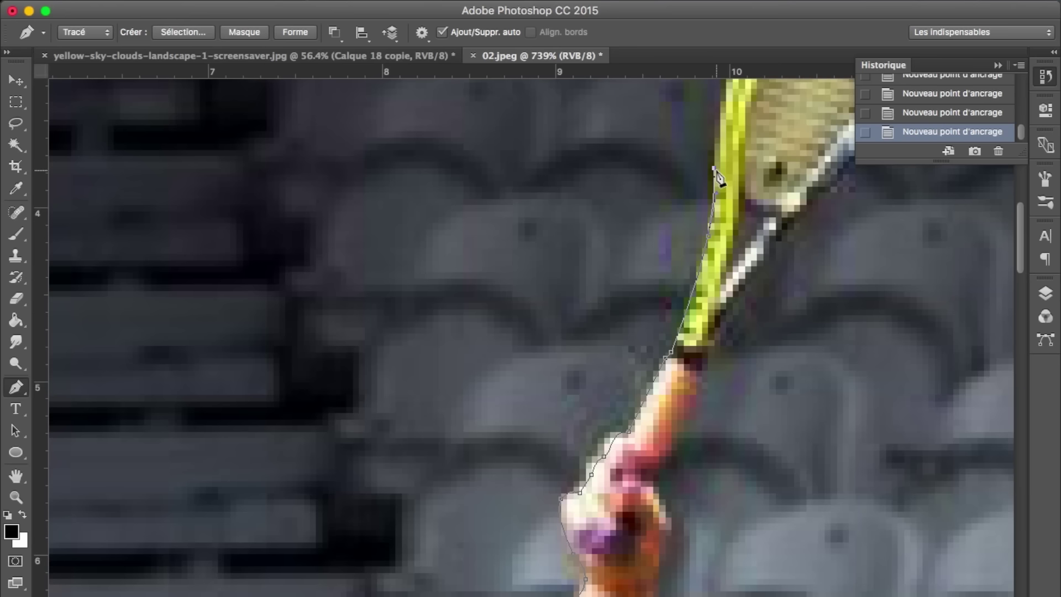
Trace curved anchors around the racket frame, its top corner and down the handle
scroll(746, 183, "up", 8)
scroll(785, 172, "right", 3)
scroll(829, 163, "up", 5)
left_click_drag(752, 274, 850, 183)
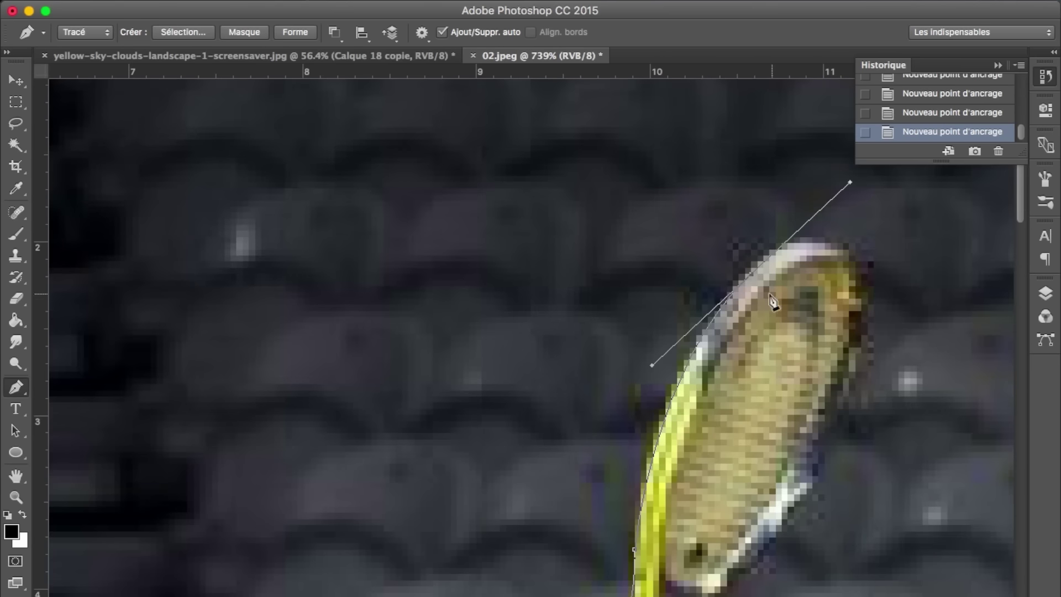
left_click_drag(838, 255, 873, 291)
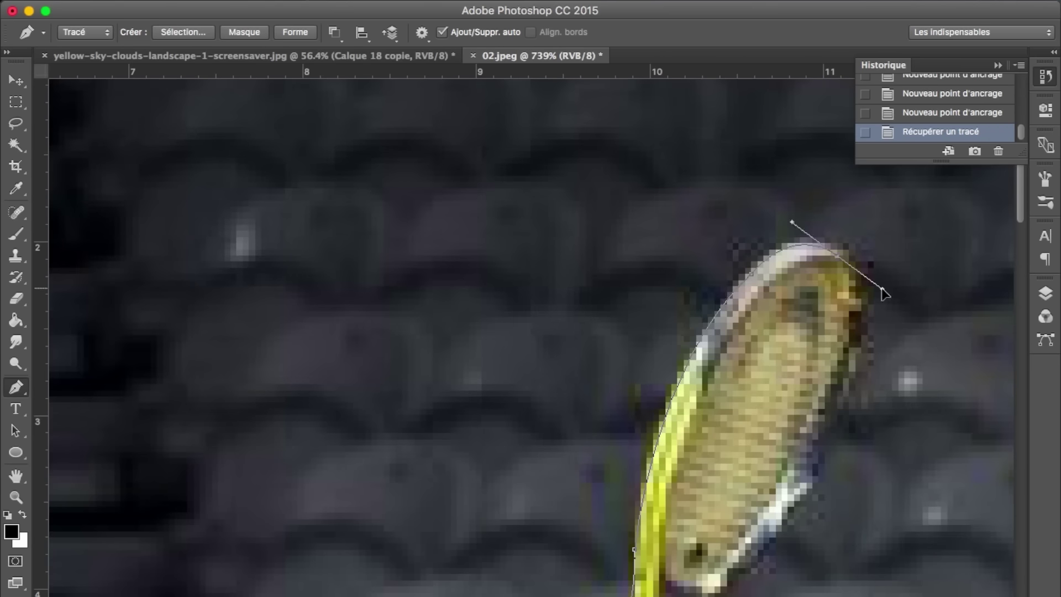
left_click(839, 258)
left_click_drag(837, 408, 792, 532)
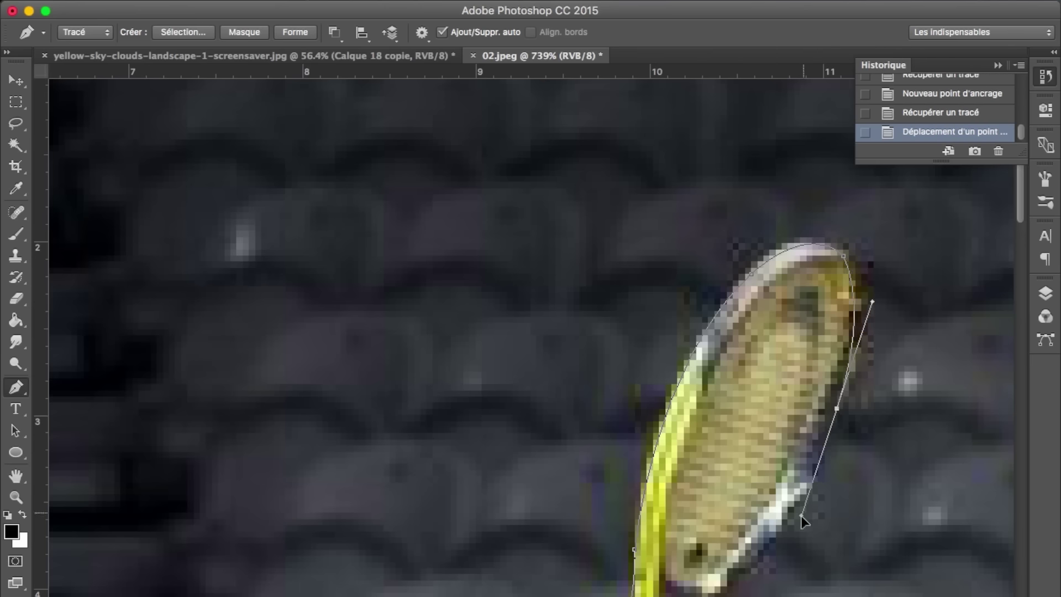
left_click(714, 596)
scroll(759, 423, "down", 5)
left_click(717, 469)
left_click(711, 493)
Carry the outline back down the arm and forearm, nudging anchors to hug the edge
scroll(706, 555, "down", 5)
left_click(756, 399)
left_click(718, 479)
left_click_drag(738, 535, 738, 558)
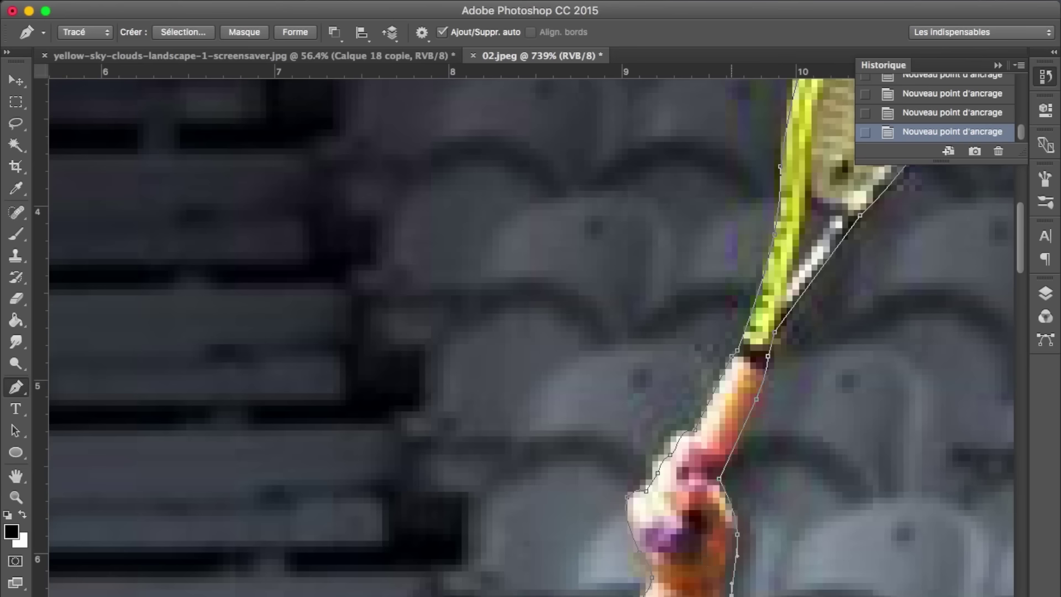
left_click_drag(737, 534, 731, 533)
left_click(727, 569)
scroll(706, 450, "down", 5)
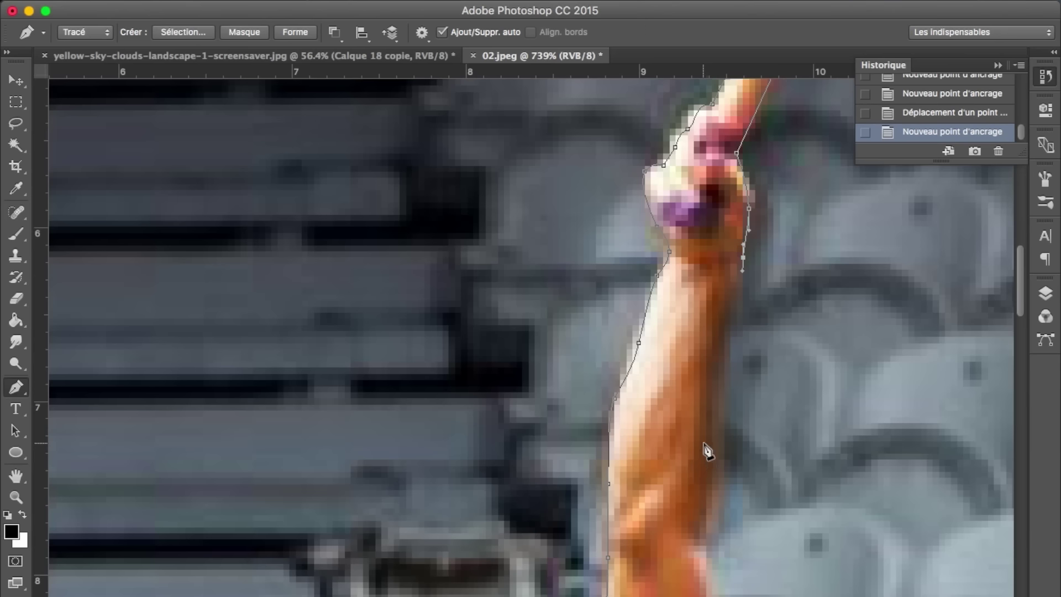
left_click_drag(719, 453, 722, 493)
left_click(731, 337)
left_click_drag(705, 539, 699, 553)
Add anchors along the shoulder and up toward the head
scroll(654, 564, "down", 4)
scroll(654, 564, "right", 3)
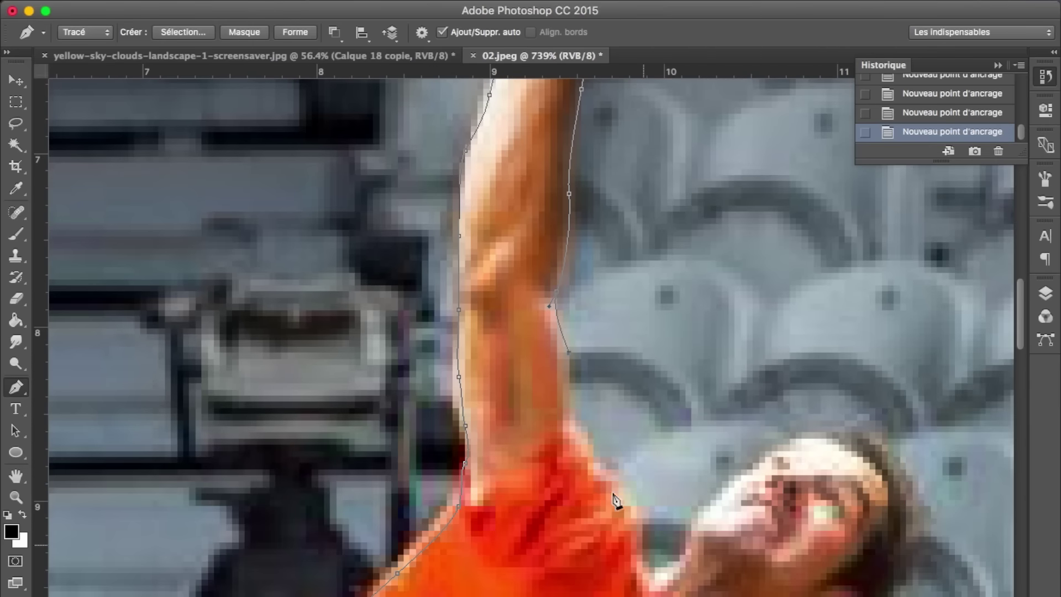
left_click(588, 445)
left_click(600, 469)
left_click(618, 488)
left_click(631, 506)
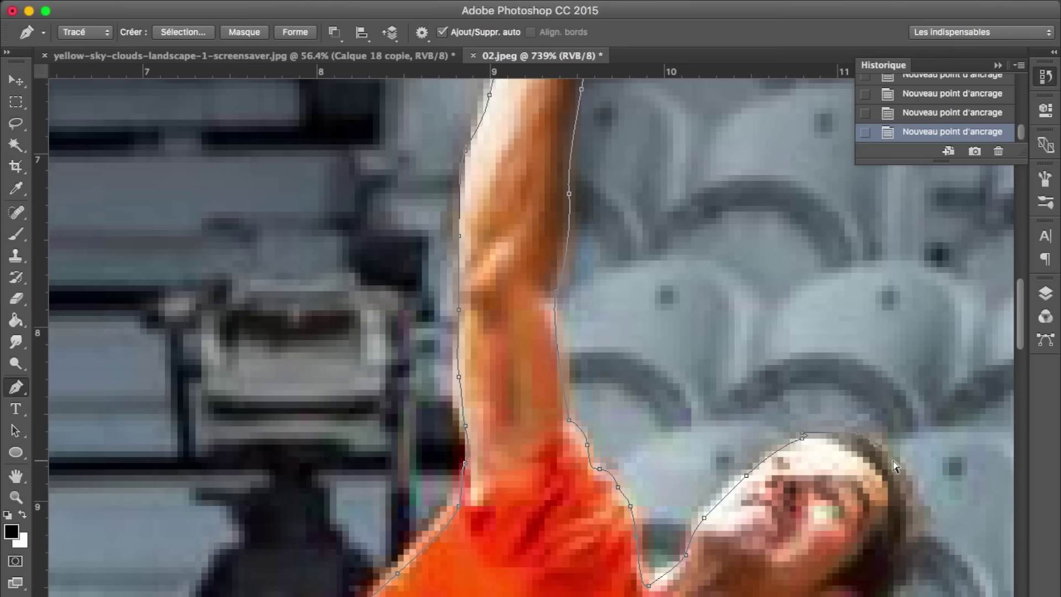
scroll(913, 490, "down", 5)
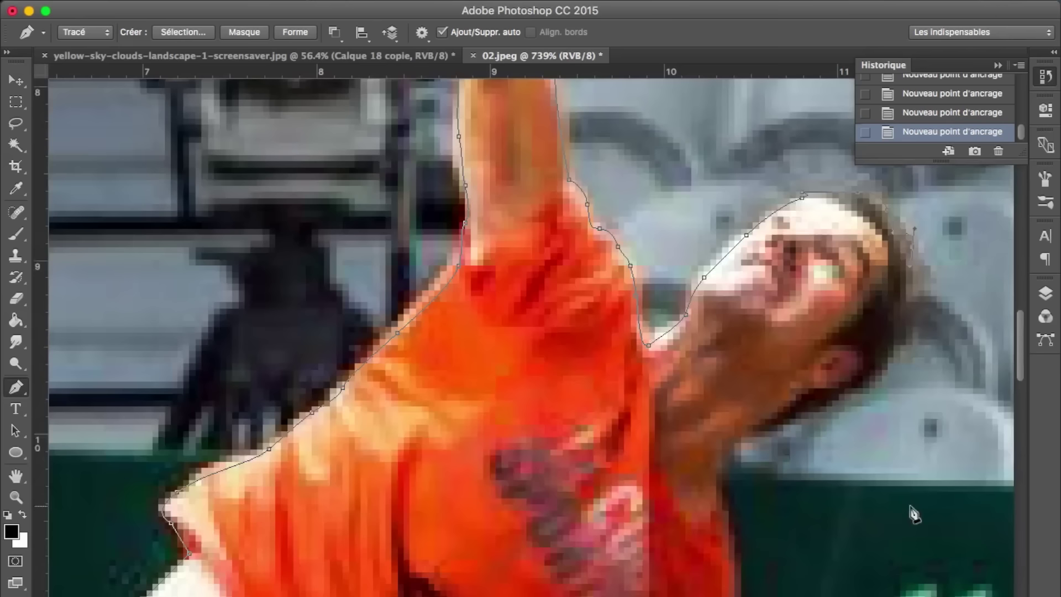
Trace the outline around the back of the head, the neck, and down the arm around the hand
left_click(907, 332)
left_click(823, 406)
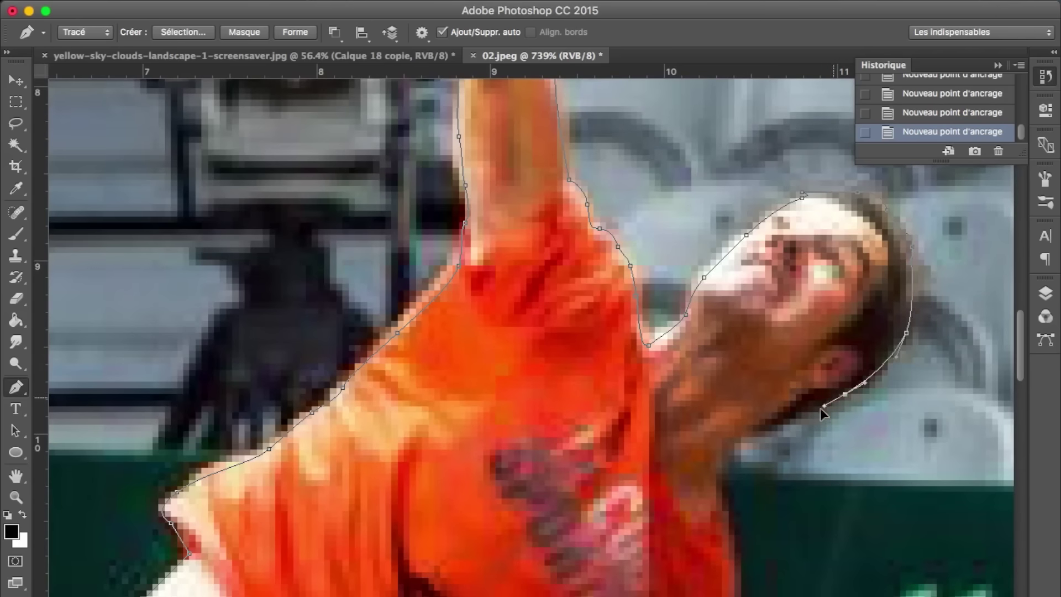
left_click(746, 436)
scroll(719, 332, "down", 10)
left_click(708, 195)
left_click(660, 227)
mouse_move(598, 319)
left_mouse_down()
mouse_move(591, 350)
mouse_move(569, 360)
left_mouse_up()
left_click_drag(500, 423, 487, 430)
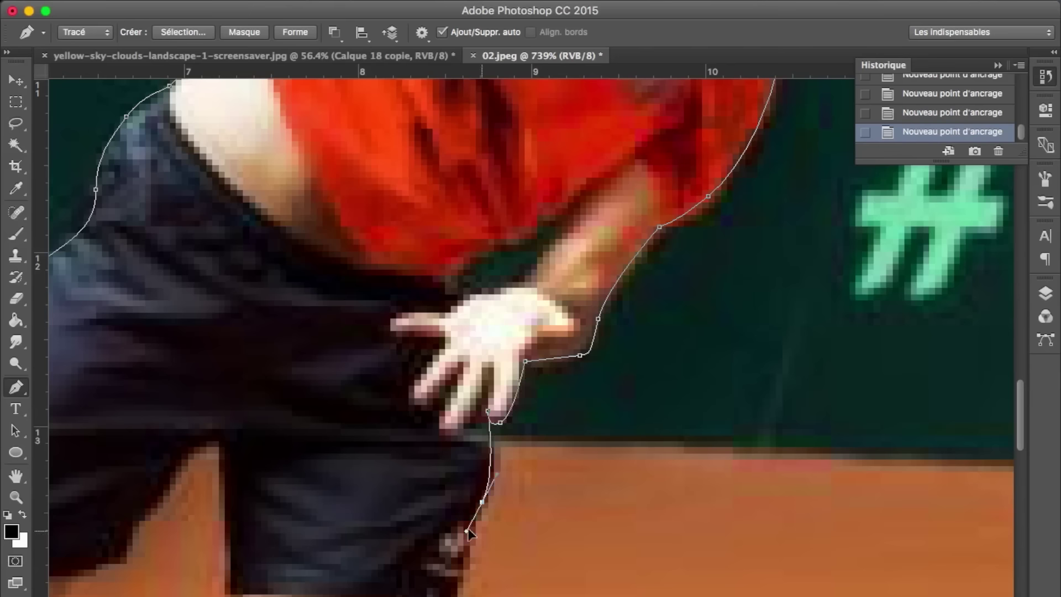
Continue down the shorts edge and hem, then along the shin toward the ankle
scroll(458, 575, "down", 3)
left_click(451, 476)
left_click(408, 486)
left_click_drag(378, 585, 380, 596)
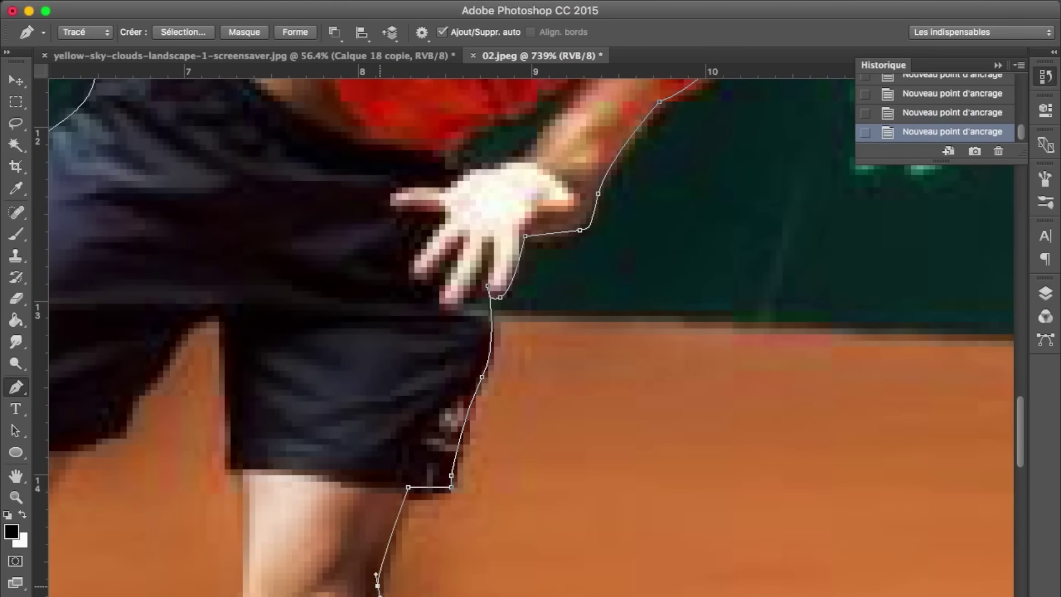
scroll(389, 434, "down", 5)
scroll(417, 411, "down", 3)
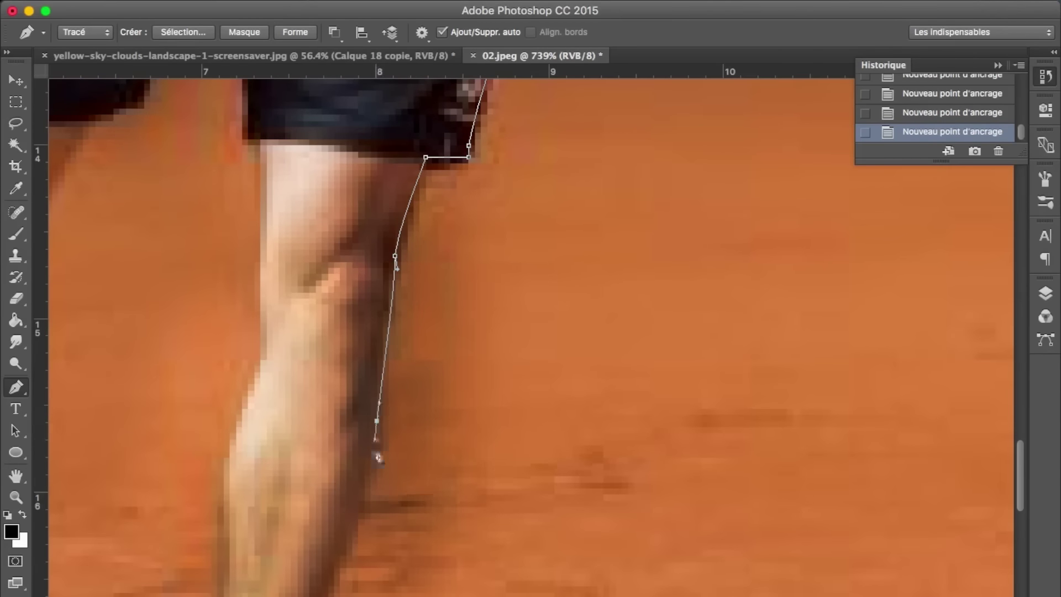
left_click(331, 590)
scroll(332, 589, "down", 6)
left_click(346, 418)
left_click_drag(324, 497, 331, 548)
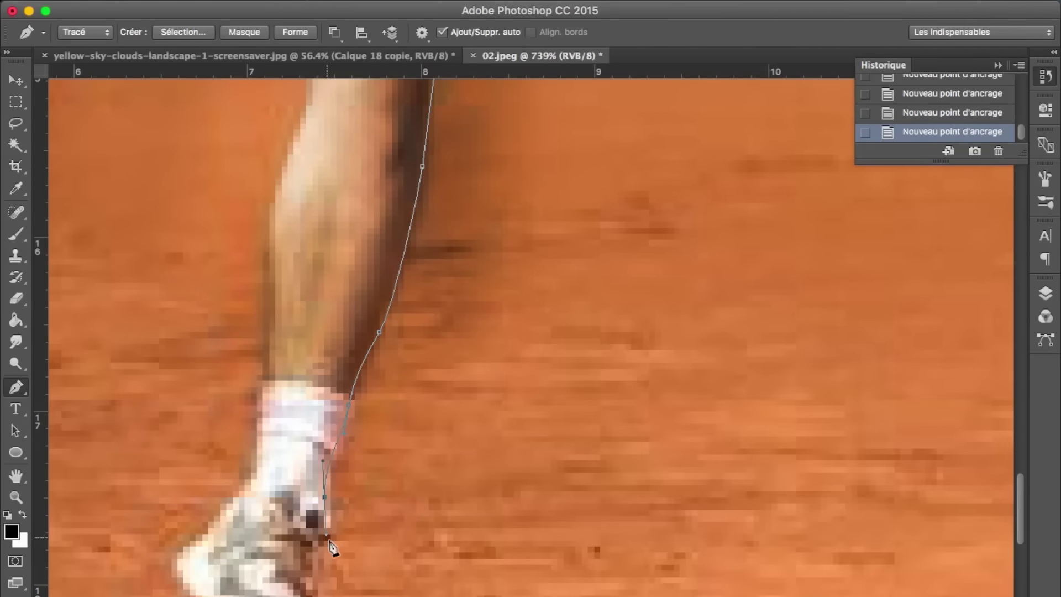
Curve the outline around the shoe and back up the inner leg edge
scroll(347, 486, "down", 3)
left_click_drag(237, 469, 226, 447)
left_click_drag(286, 366, 301, 350)
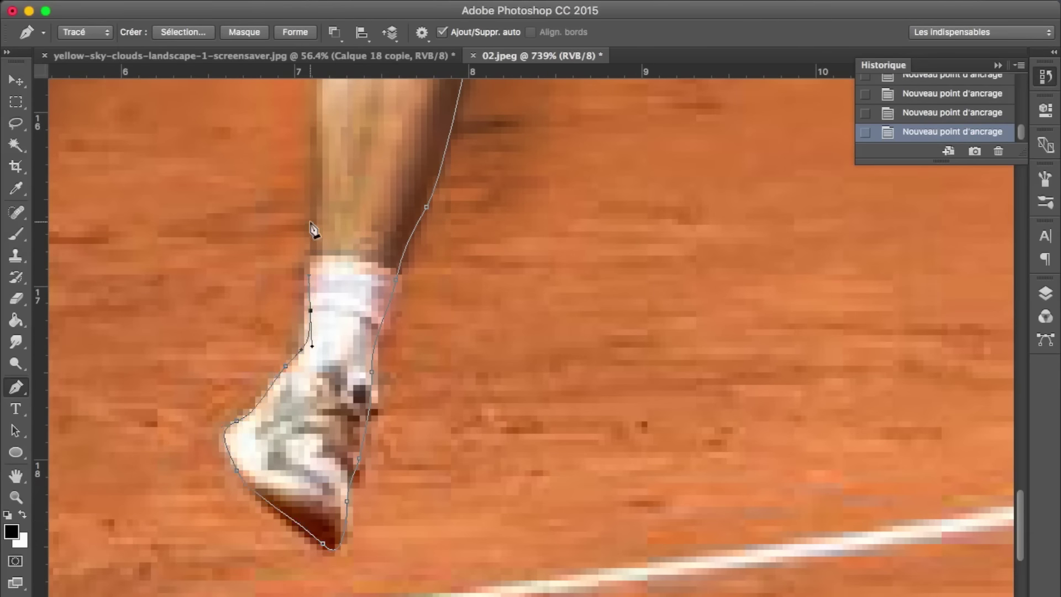
scroll(318, 108, "up", 8)
left_click(317, 415)
left_click_drag(360, 299, 359, 286)
left_click(359, 298)
left_click_drag(353, 193, 354, 154)
Add corner anchors along the shorts and down the other leg
scroll(358, 271, "up", 4)
left_click(335, 254)
left_click(329, 101)
left_click_drag(334, 187, 341, 199)
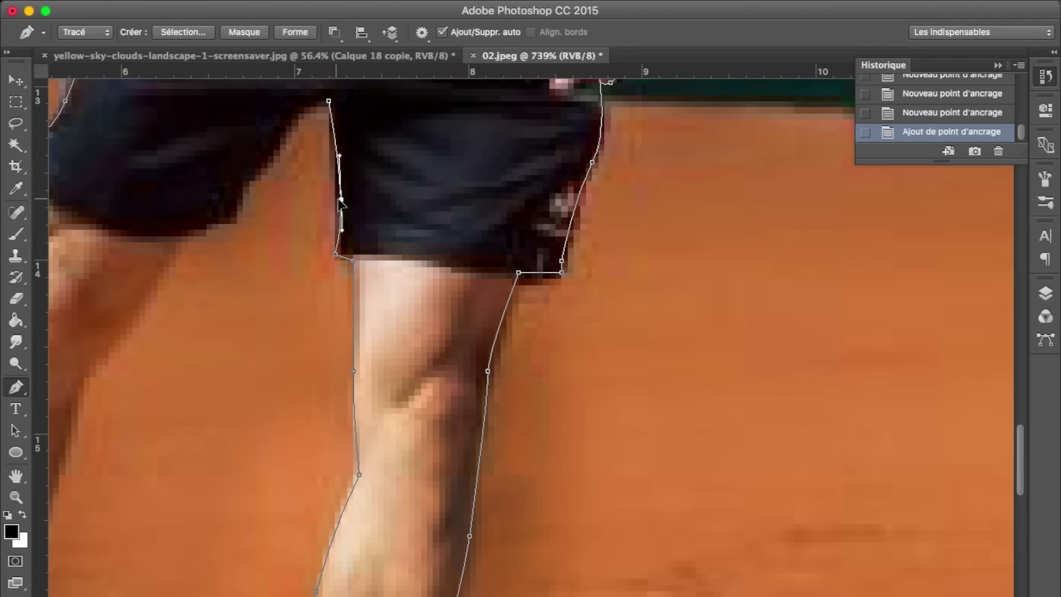
left_click(255, 169)
left_click(237, 188)
left_click(231, 218)
left_click(116, 335)
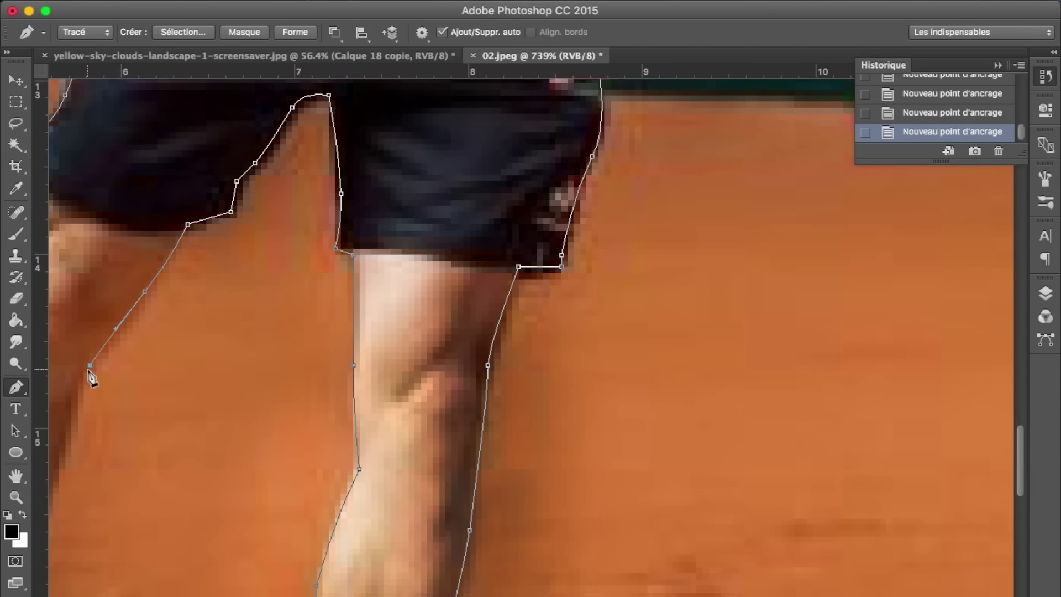
Close the outline path at the shoes and open its options to make a selection
left_click_drag(91, 379, 160, 224)
left_click_drag(76, 380, 360, 66)
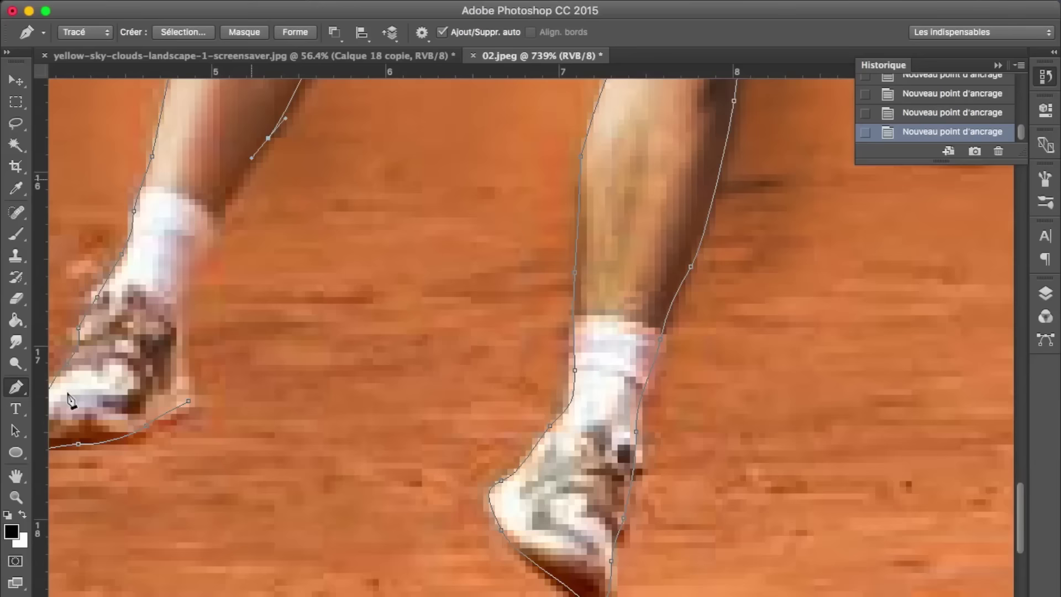
left_click(288, 326)
right_click(365, 334)
Turn the player's path into a selection and drag the cut-out player into the sky composite
left_click(453, 321)
key("Return")
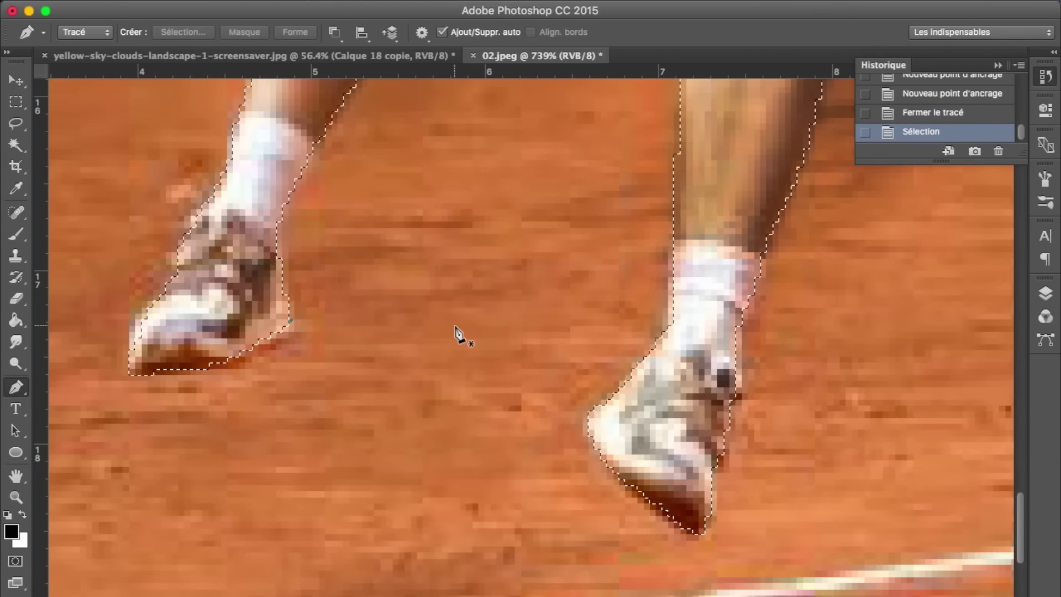
scroll(455, 332, "down", 3)
scroll(456, 331, "down", 2)
key("v")
left_click(402, 57)
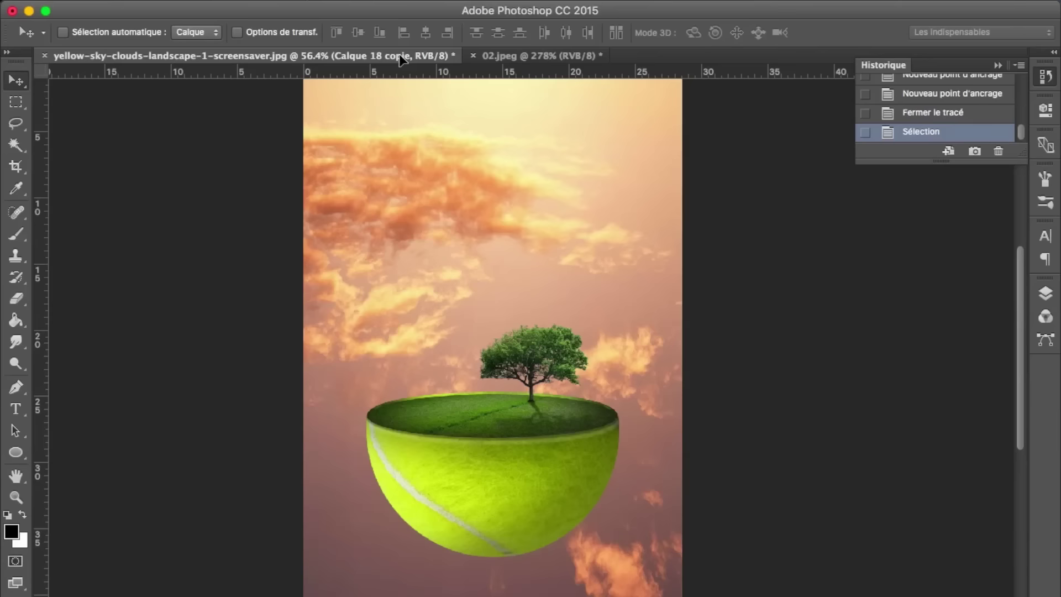
left_click(513, 55)
key("m")
right_click(135, 111)
left_click(204, 140)
key("v")
mouse_move(205, 141)
left_mouse_down()
mouse_move(310, 58)
mouse_move(453, 144)
mouse_move(454, 239)
left_mouse_up()
Select the tennis ball with an elliptical marquee and drag it into the composite beside the racket
left_click(486, 69)
key("m")
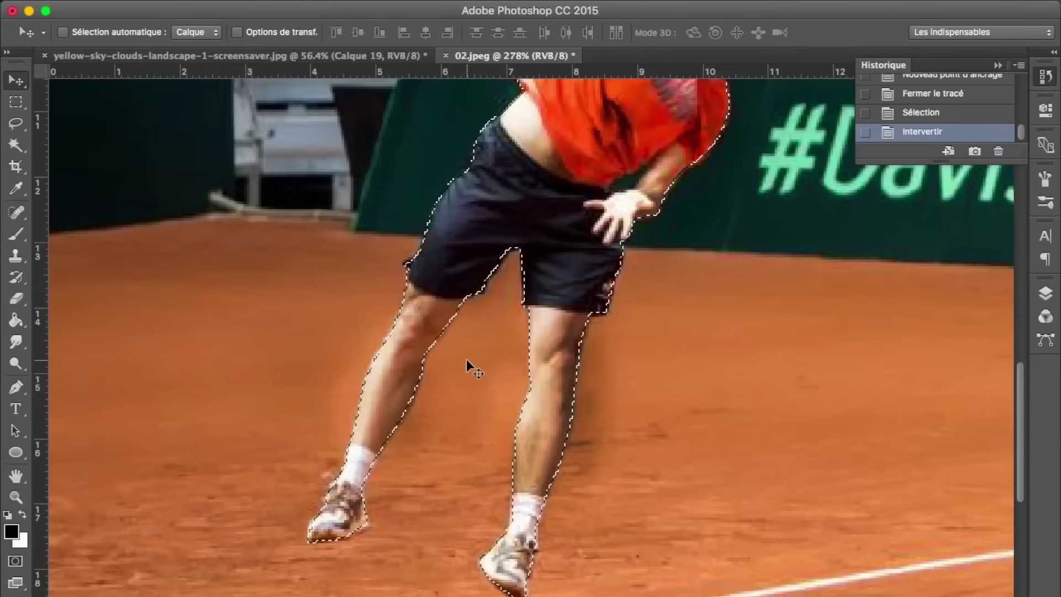
scroll(243, 238, "up", 5)
scroll(243, 237, "up", 5)
scroll(243, 238, "up", 3)
key("ctrl+d")
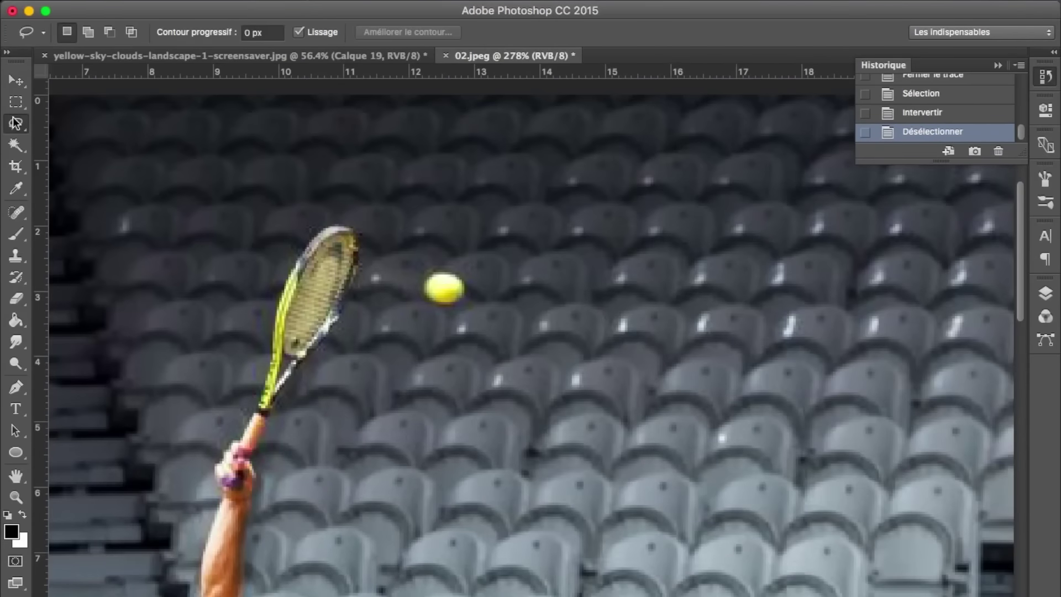
right_click(16, 102)
left_click(83, 115)
left_click_drag(431, 278, 462, 301)
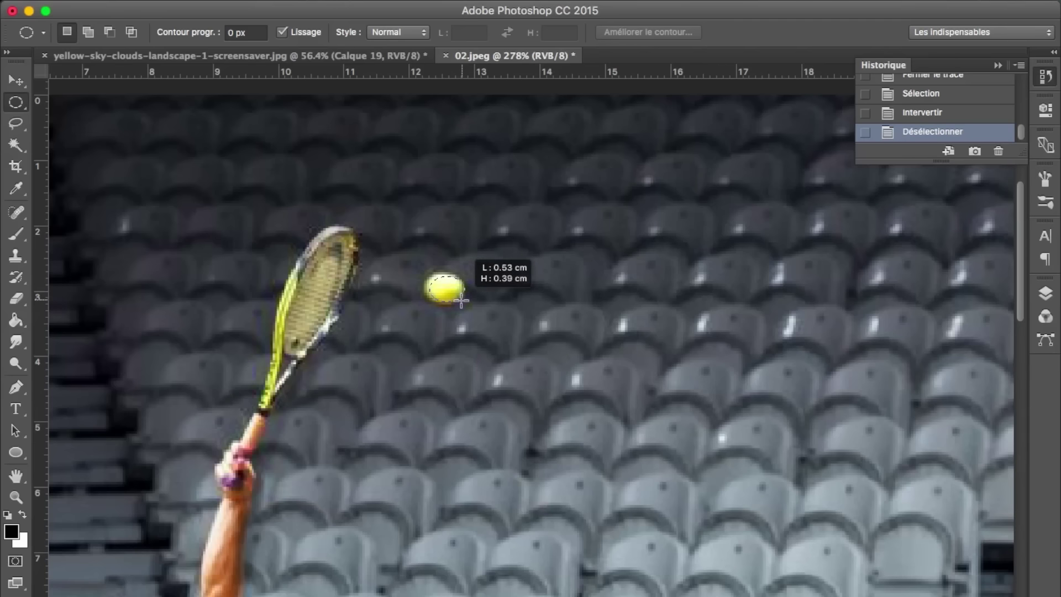
left_click_drag(456, 289, 449, 284)
key("v")
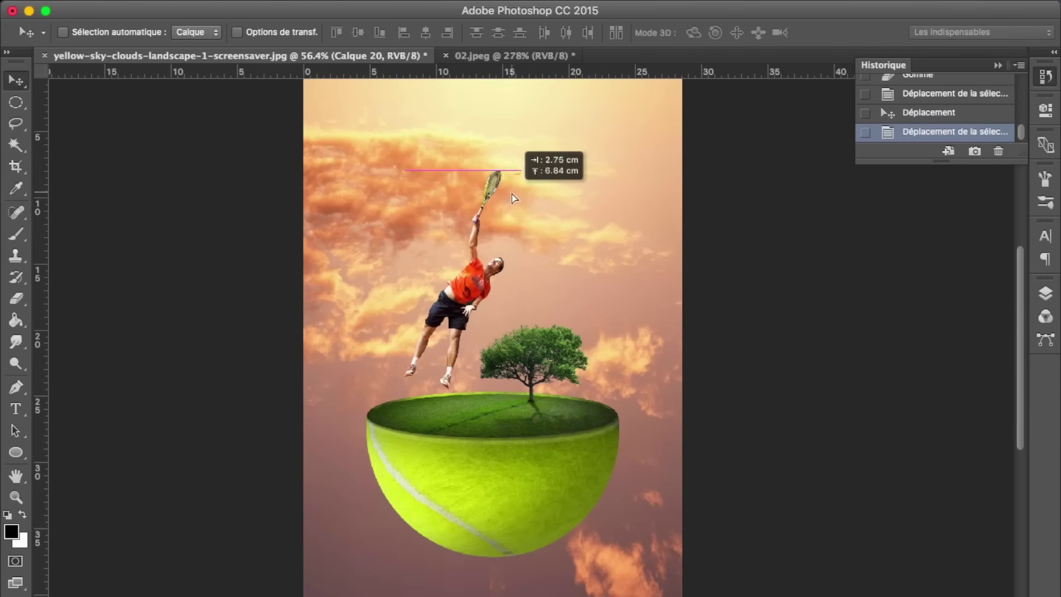
left_click_drag(390, 55, 523, 212)
Select both the player and ball layers in the Layers panel
left_click(1046, 294)
left_click(940, 409, "shift")
right_click(941, 409)
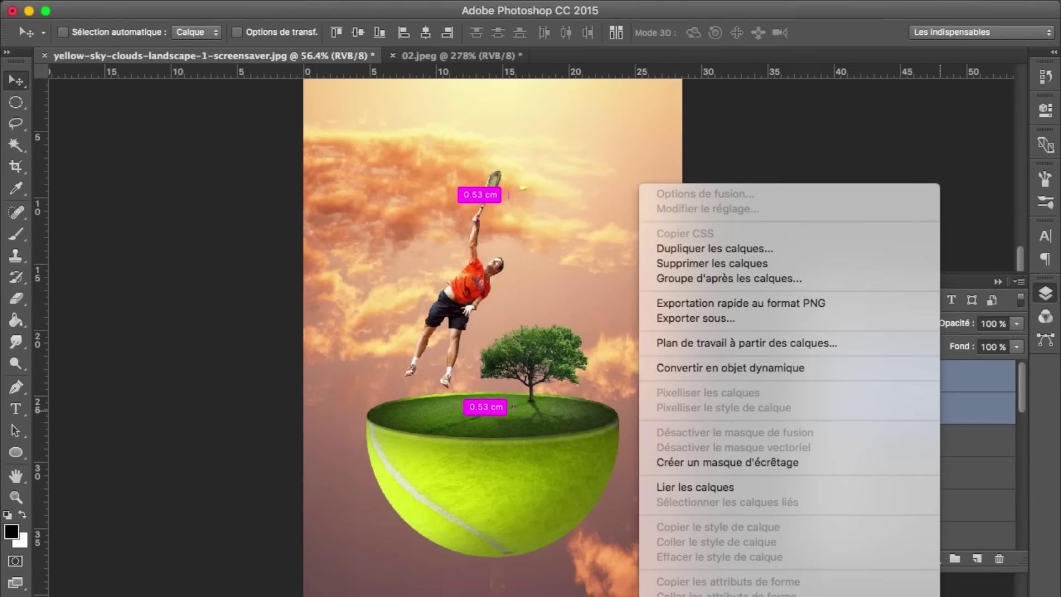
Merge the player and ball layers and scale the result proportionally to about 58%
left_click(750, 512)
key("ctrl+t")
left_click(319, 33)
left_click_drag(338, 32, 354, 32)
mouse_move(475, 265)
left_mouse_down()
mouse_move(500, 287)
mouse_move(467, 369)
mouse_move(481, 373)
left_mouse_up()
left_click(368, 33)
type("58")
key("Return")
left_click_drag(338, 32, 309, 33)
key("Return")
Move the shrunken player onto the grass left of the tree and zoom in on the island
mouse_move(508, 411)
left_mouse_down()
mouse_move(499, 428)
mouse_move(509, 420)
left_mouse_up()
mouse_move(625, 457)
left_mouse_down()
mouse_move(665, 457)
mouse_move(642, 450)
left_mouse_up()
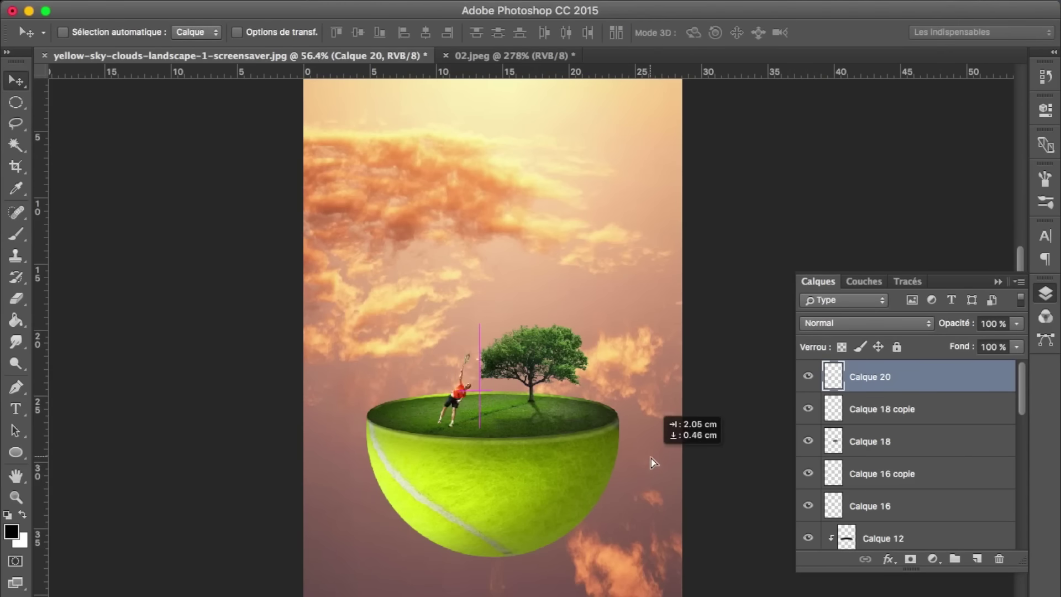
key("super+plus")
scroll(515, 488, "up", 5)
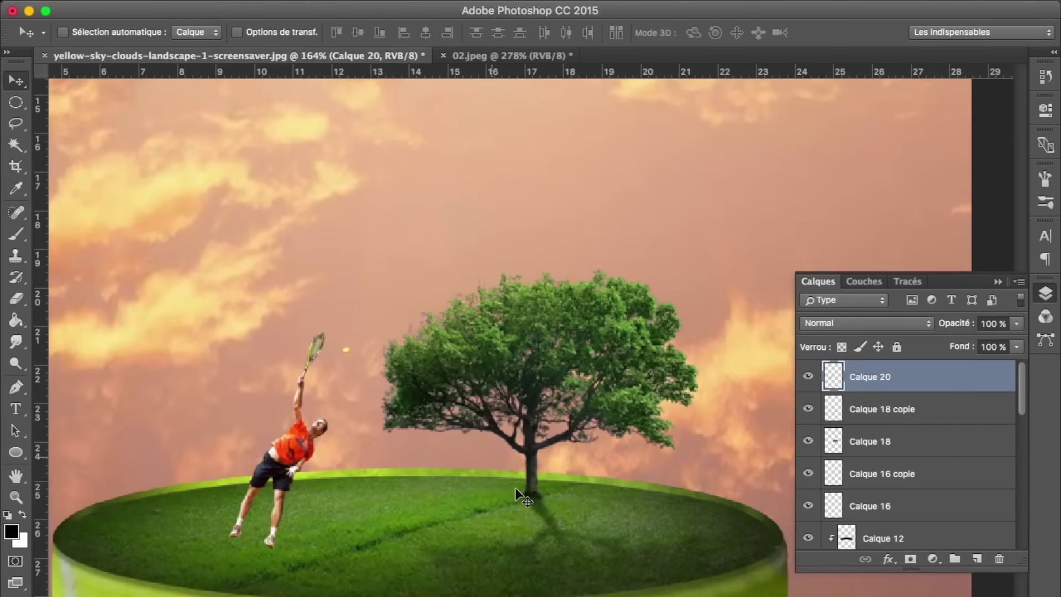
scroll(515, 487, "left", 2)
left_click_drag(16, 123, 63, 132)
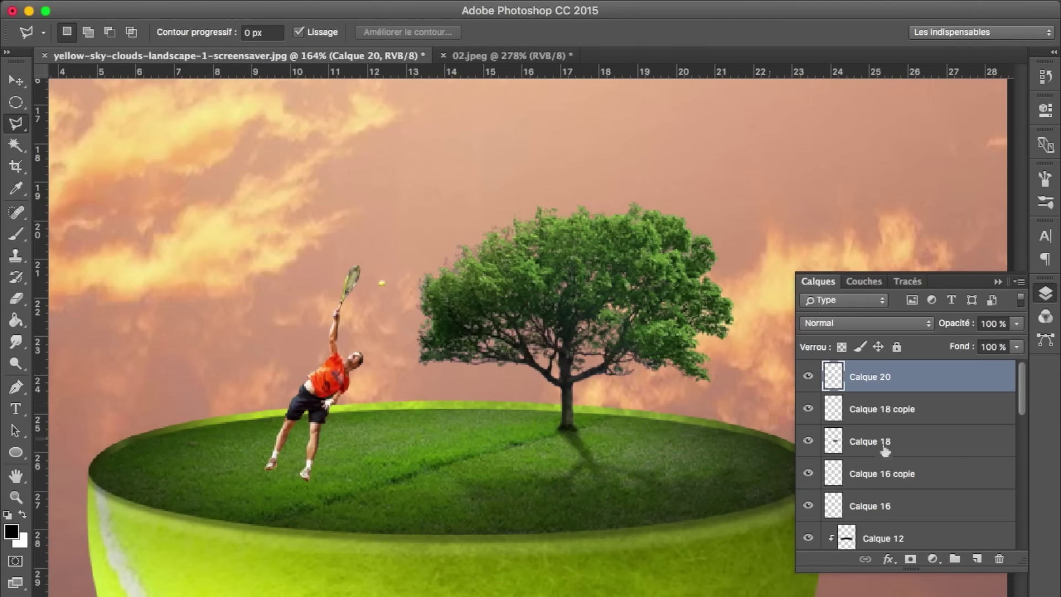
Merge Calque 4, Calque 3 and Calque 2 copie into one layer
double_click(809, 441)
scroll(903, 535, "down", 1)
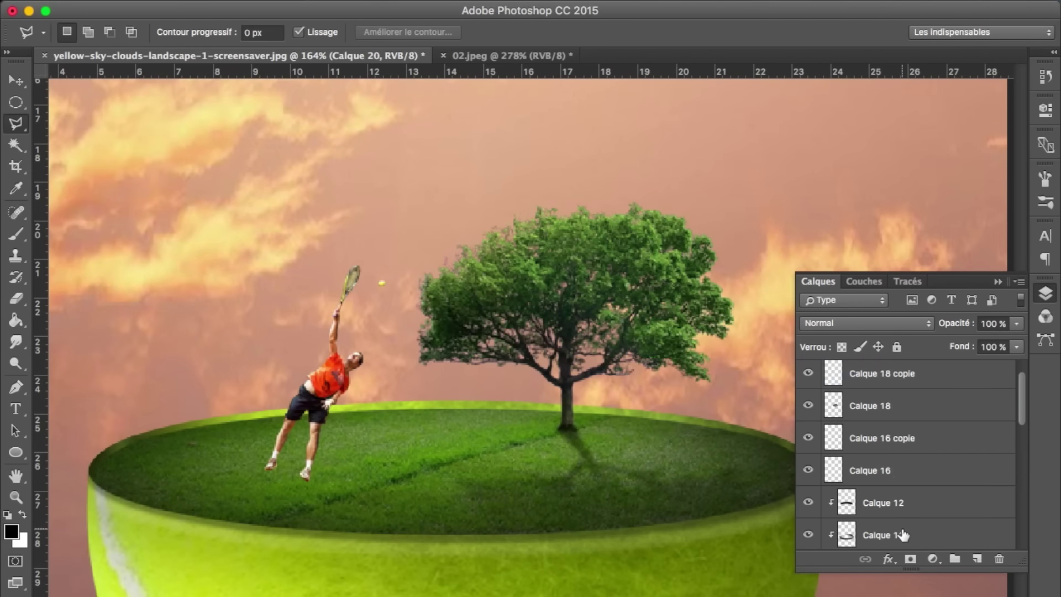
left_click(884, 471)
scroll(879, 506, "down", 5)
left_click(901, 435, "shift")
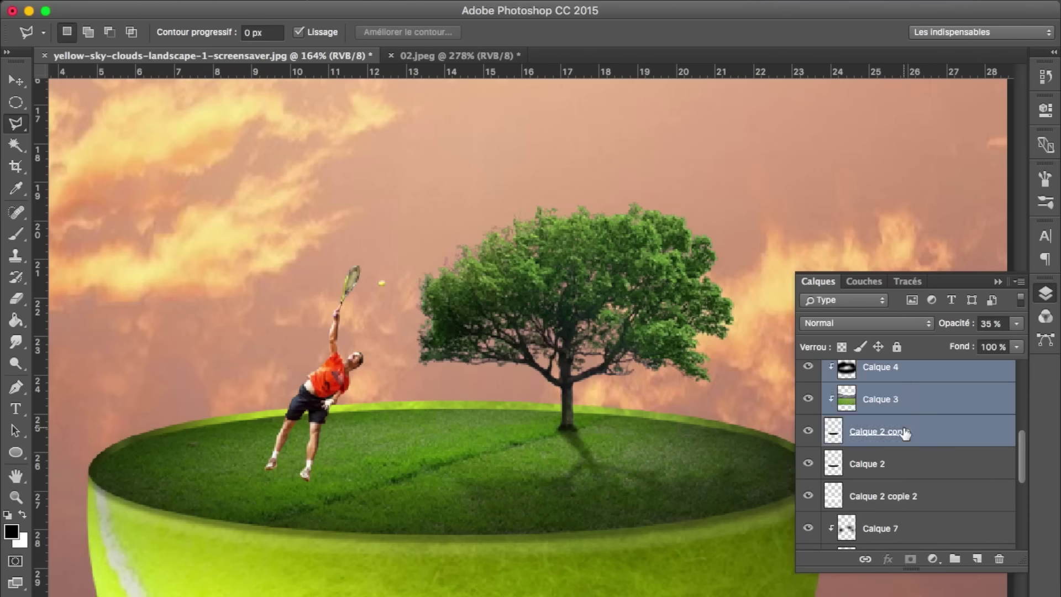
right_click(904, 437)
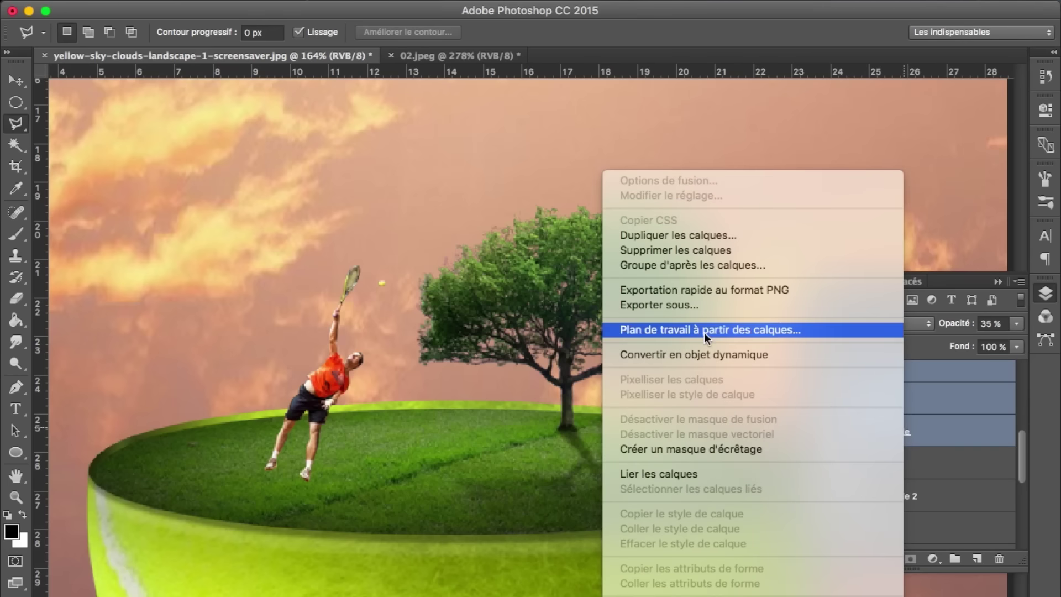
left_click(725, 509)
Move Calque 18 directly above Calque 12 and merge the two layers
scroll(907, 434, "up", 3)
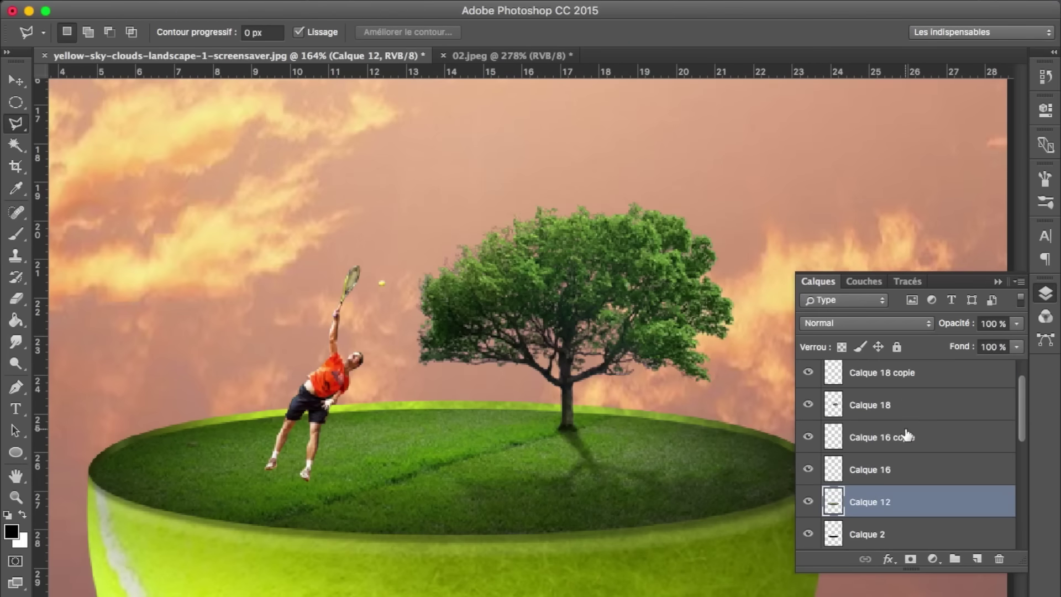
left_click_drag(875, 404, 882, 486)
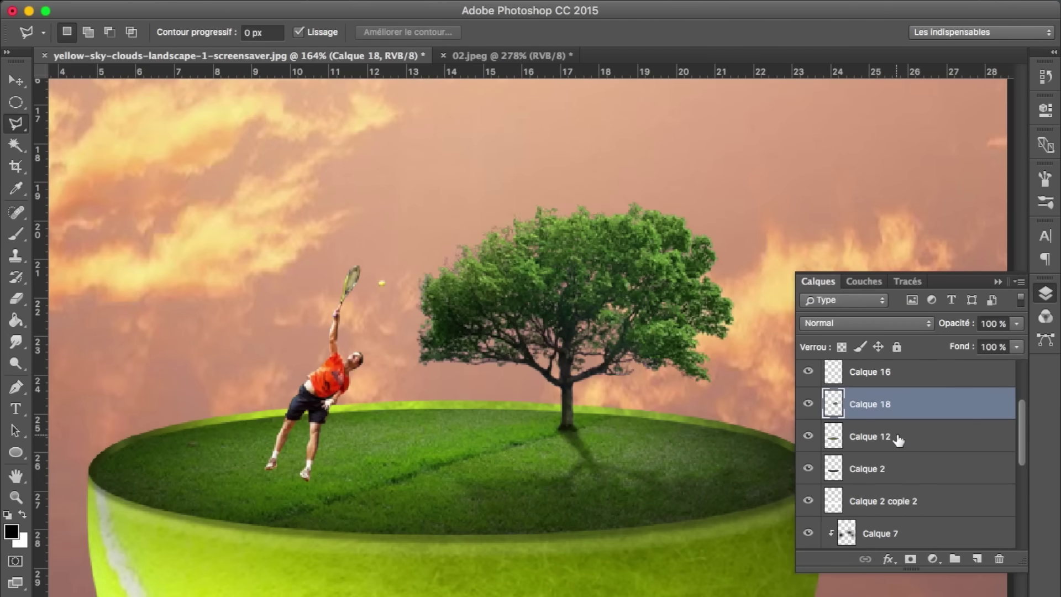
left_click(896, 436, "shift")
right_click(897, 436)
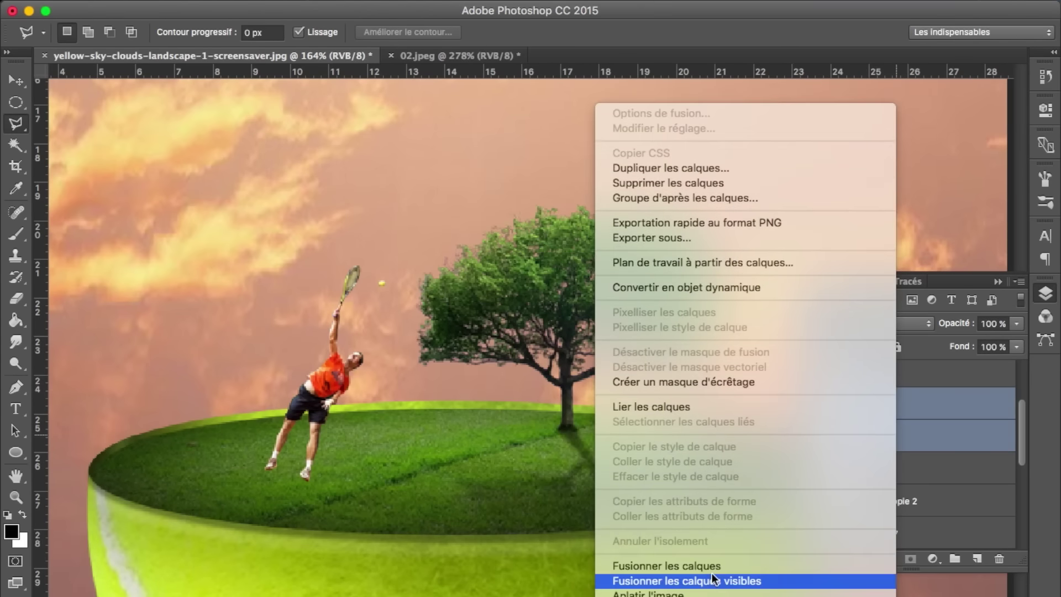
left_click(713, 566)
left_click(244, 536)
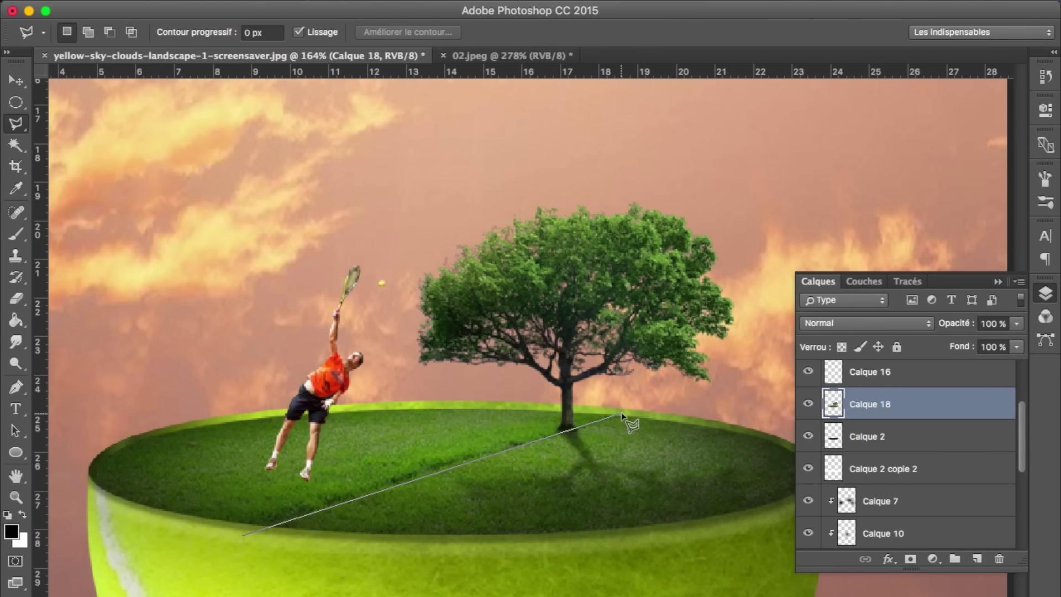
Outline the right half of the grass and tree with the Polygonal Lasso
left_click(627, 412)
left_click(569, 406)
left_click(577, 145)
left_click(747, 176)
left_click(820, 212)
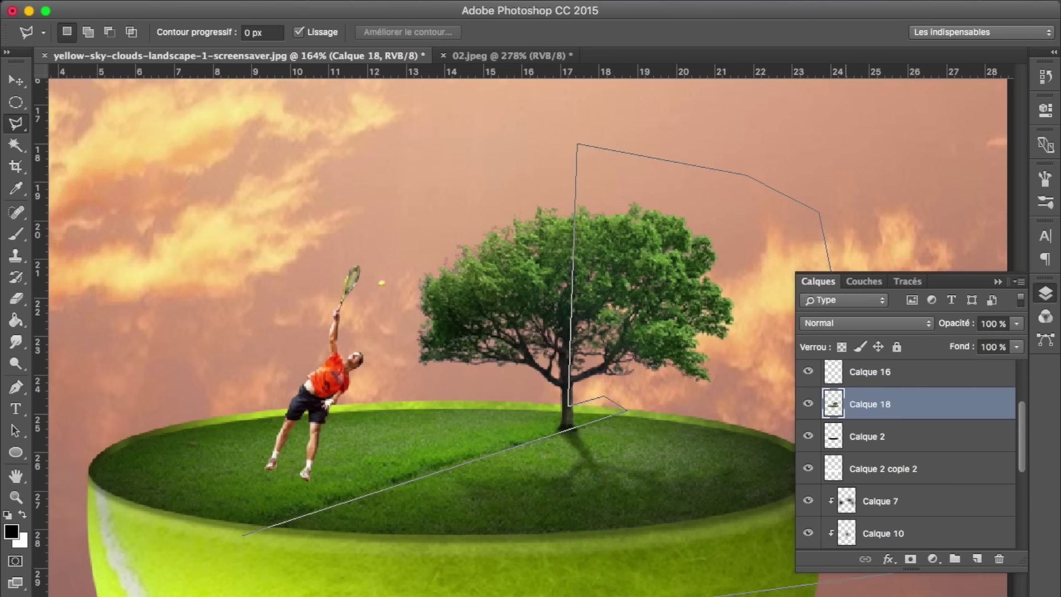
double_click(349, 522)
Add a new empty layer clipped to Calque 18
left_click(978, 559)
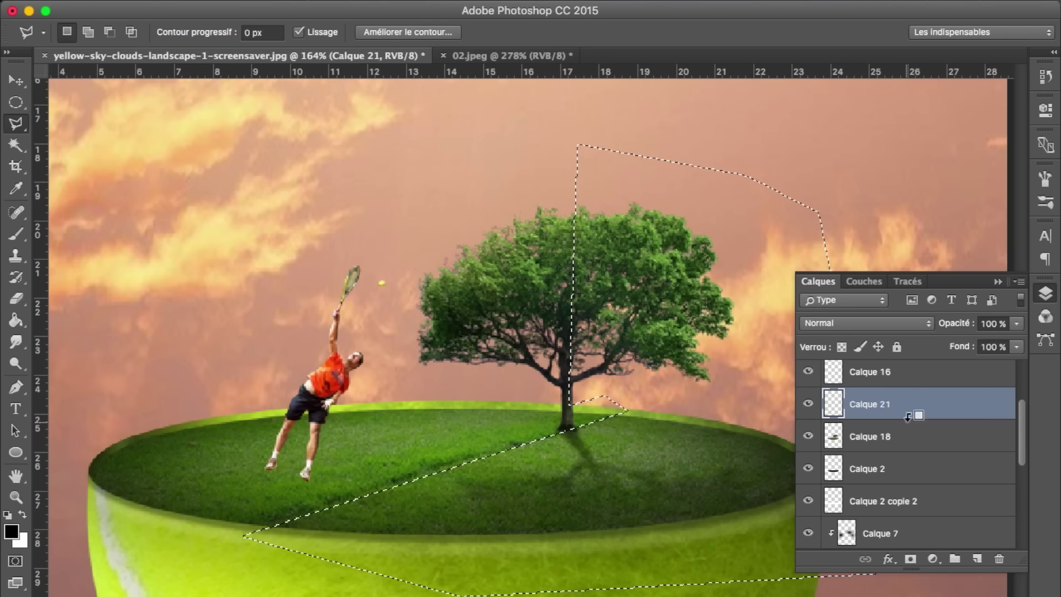
left_click(912, 421, "alt")
key("ctrl+u")
key("Return")
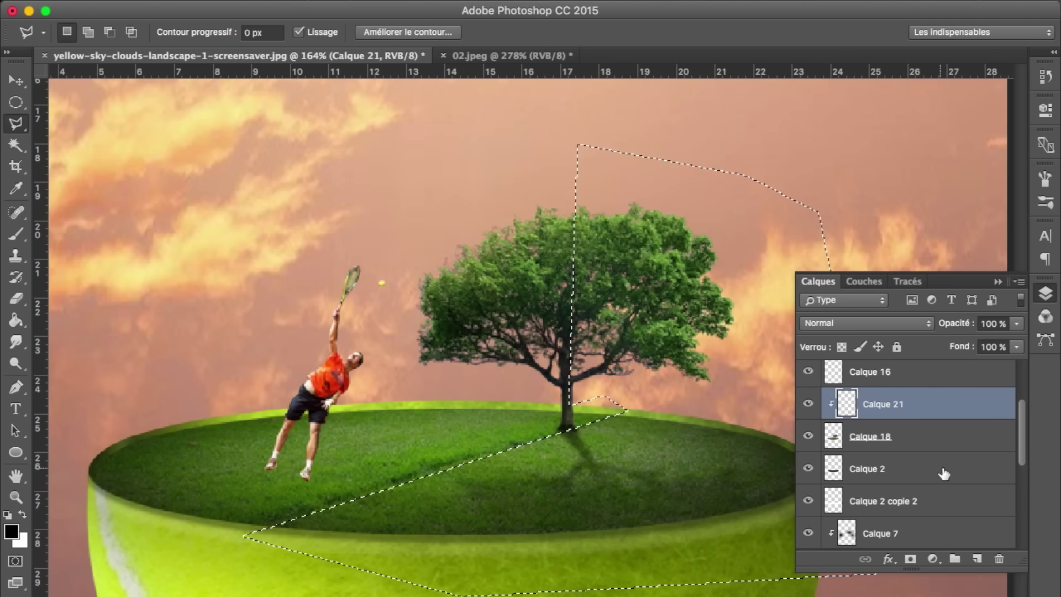
Tint the selected half of Calque 18 brown with Hue/Saturation at lower saturation
left_click(934, 436)
key("ctrl+u")
left_click_drag(801, 303, 801, 301)
left_click_drag(812, 254, 776, 256)
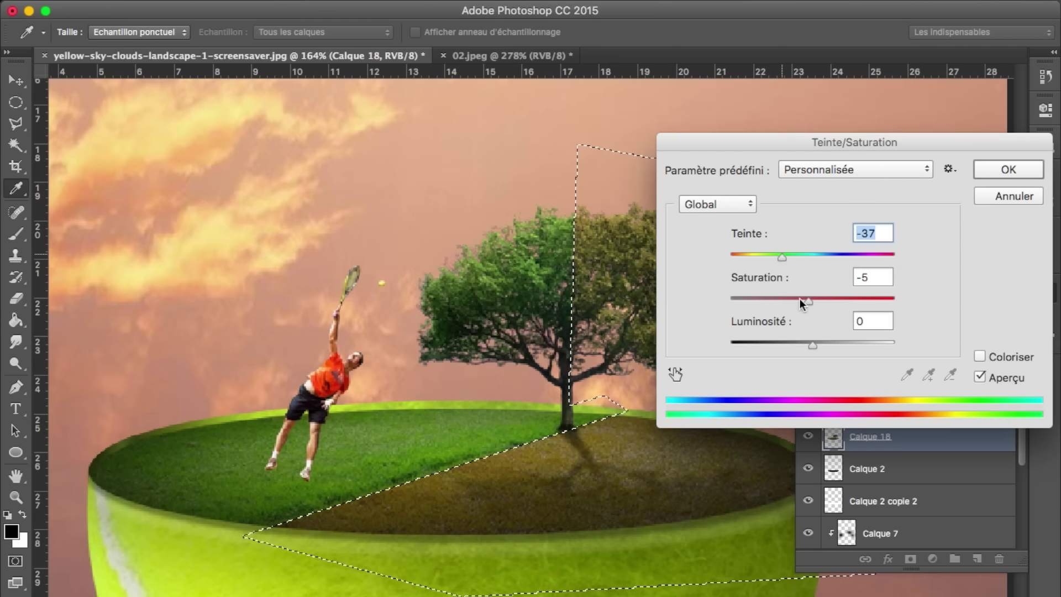
left_click_drag(800, 298, 801, 296)
key("Return")
key("ctrl+d")
Undo the brown Hue/Saturation tint and restore the outlined selection
scroll(662, 285, "down", 5)
scroll(662, 285, "up", 4)
scroll(662, 284, "up", 3)
scroll(661, 285, "down", 3)
key("ctrl+alt+z")
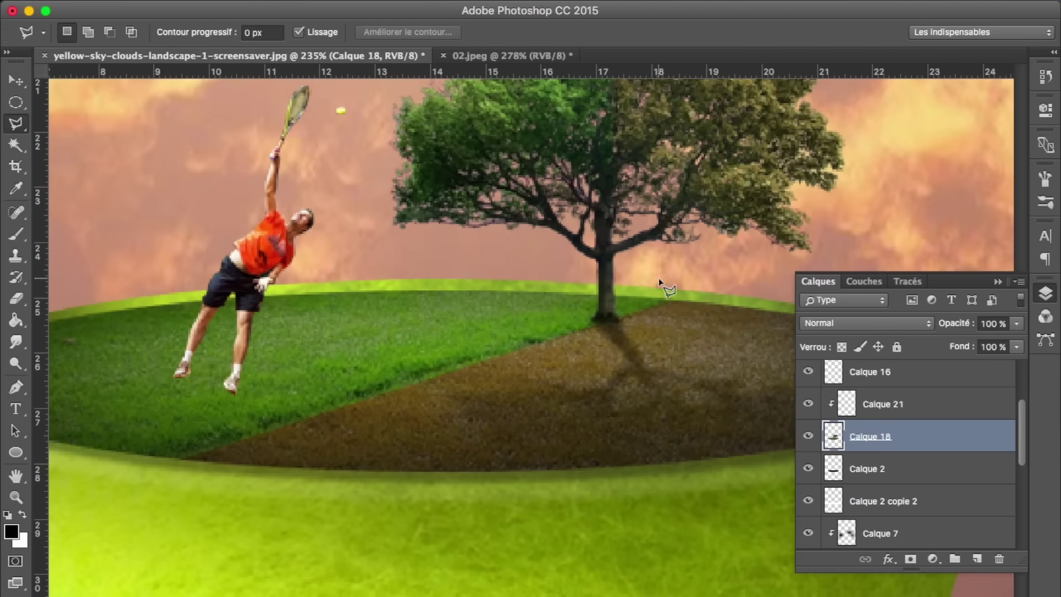
key("ctrl+alt+z")
key("ctrl+alt+z")
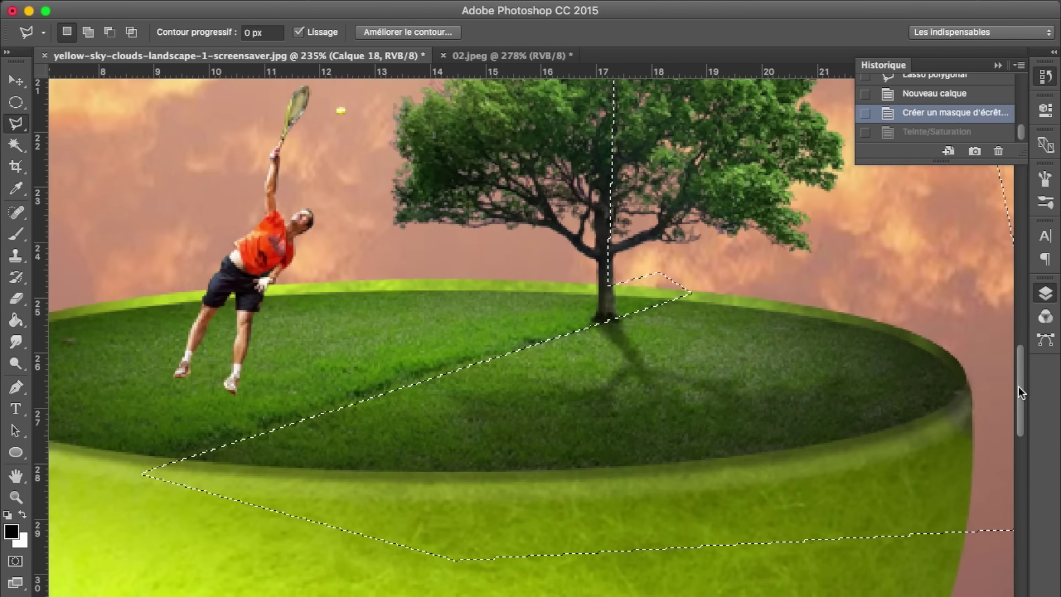
Pick a brown foreground colour and fill the selection with the Paint Bucket
left_click(1046, 293)
left_click(16, 320)
left_click(11, 532)
left_click_drag(698, 312, 727, 357)
left_click_drag(798, 387, 798, 380)
left_click(732, 258)
left_click(966, 181)
left_click(613, 390)
Set the brown layer's blend mode to Couleur at 56% opacity and deselect
left_click(847, 324)
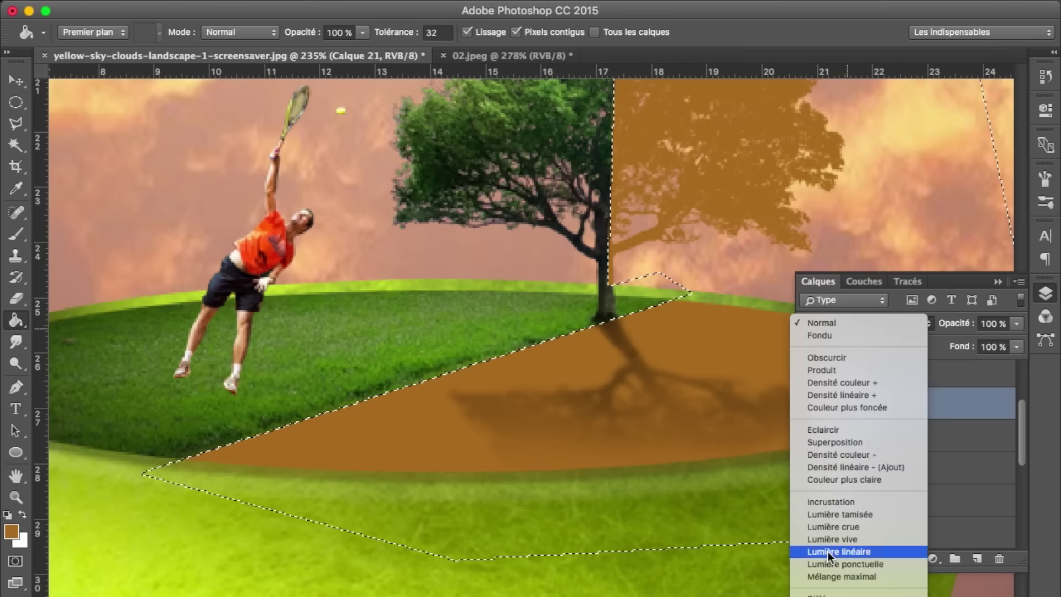
left_click(829, 586)
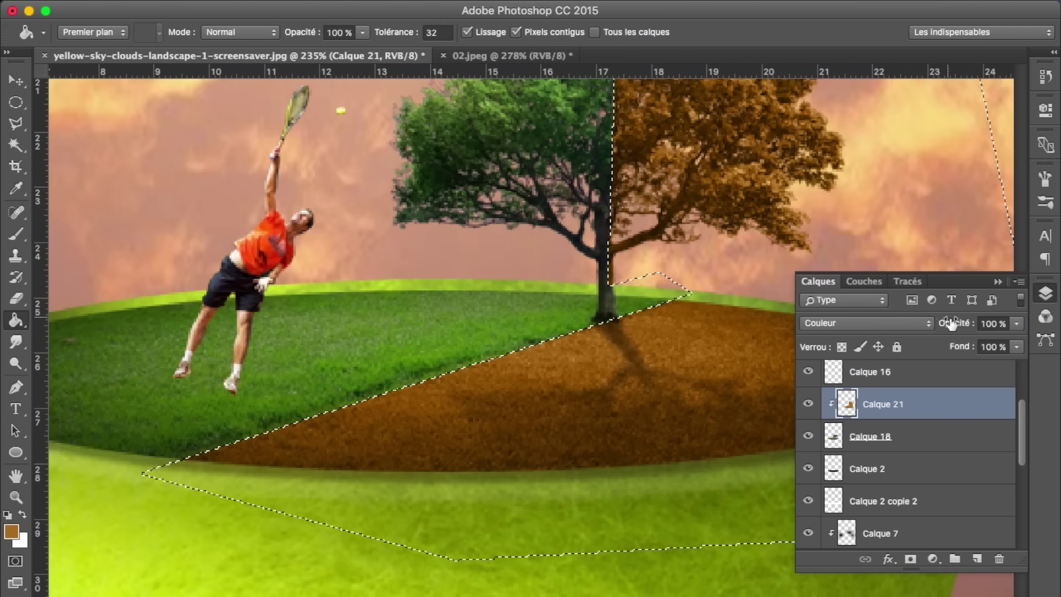
left_click_drag(956, 324, 930, 326)
key("m")
key("ctrl+d")
Warp the brown tint layer to follow the island's curved right half and commit
key("ctrl+t")
left_click(763, 32)
left_click_drag(228, 542, 221, 525)
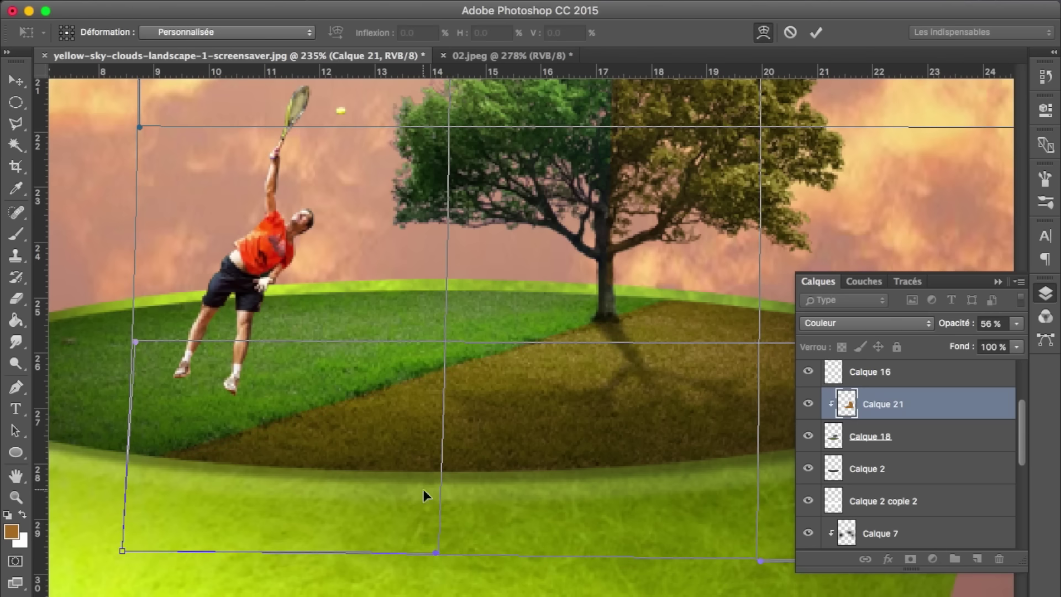
left_click_drag(702, 206, 704, 204)
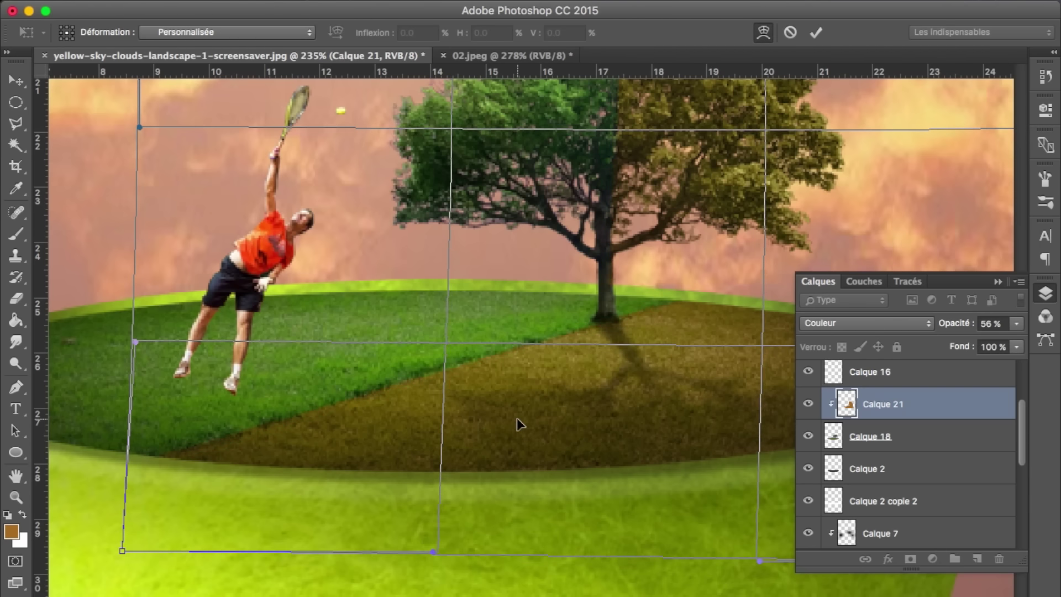
left_click_drag(142, 443, 352, 428)
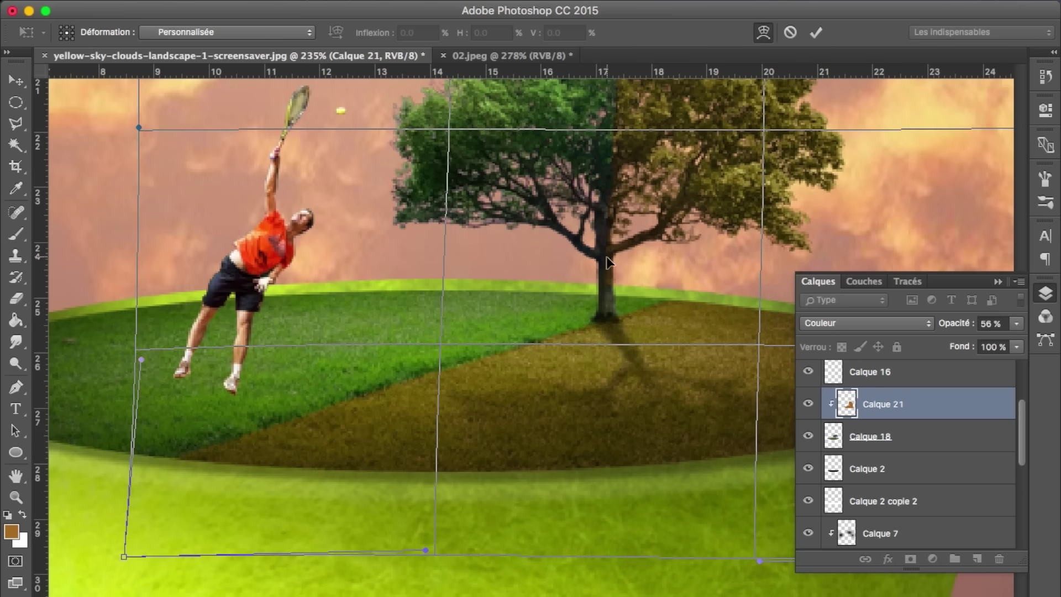
left_click_drag(609, 257, 613, 269)
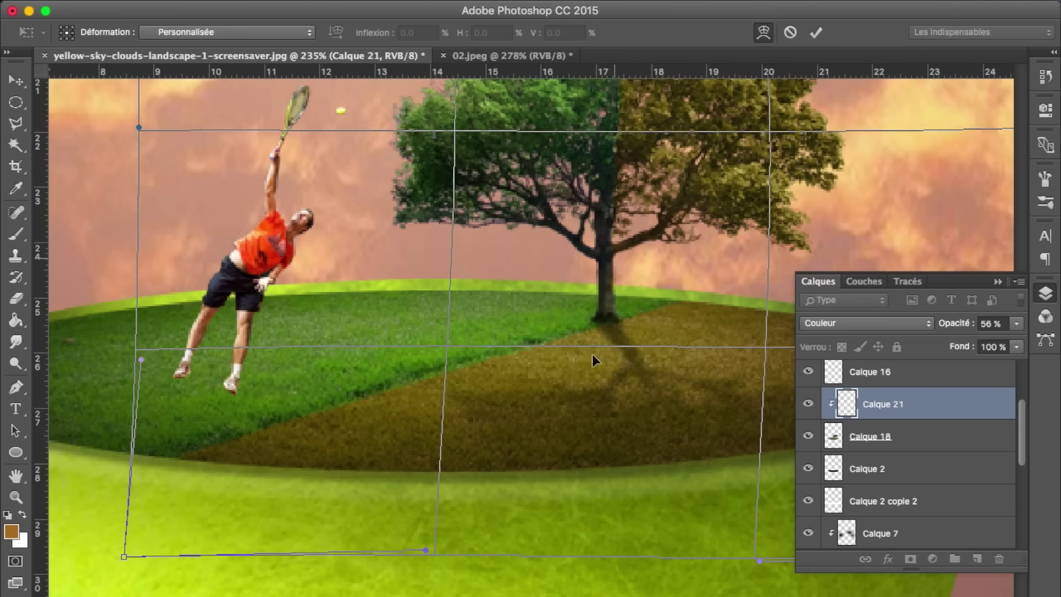
left_click_drag(431, 543, 396, 529)
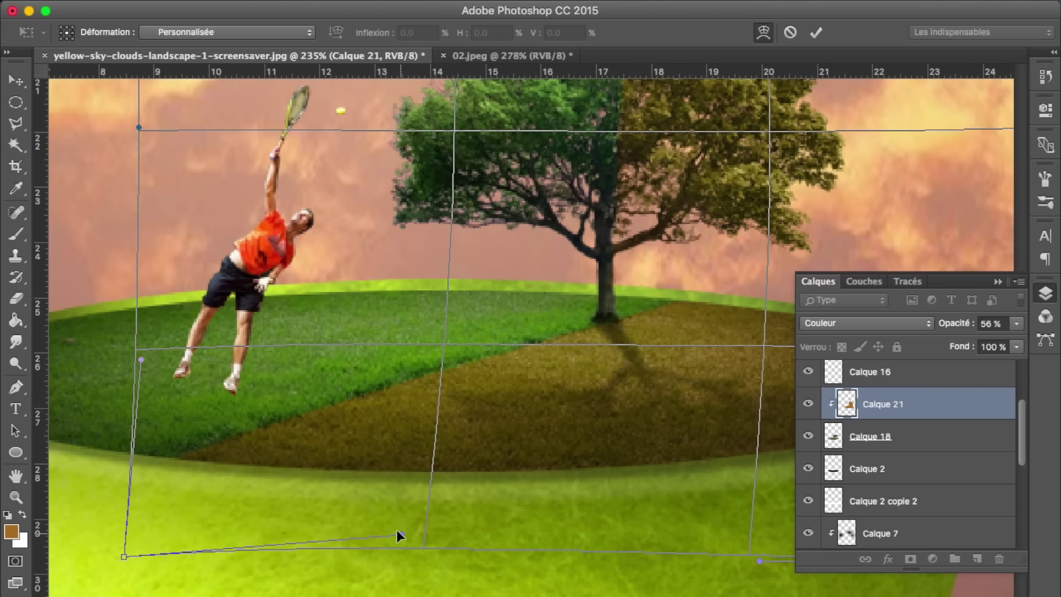
key("Return")
left_click(16, 302)
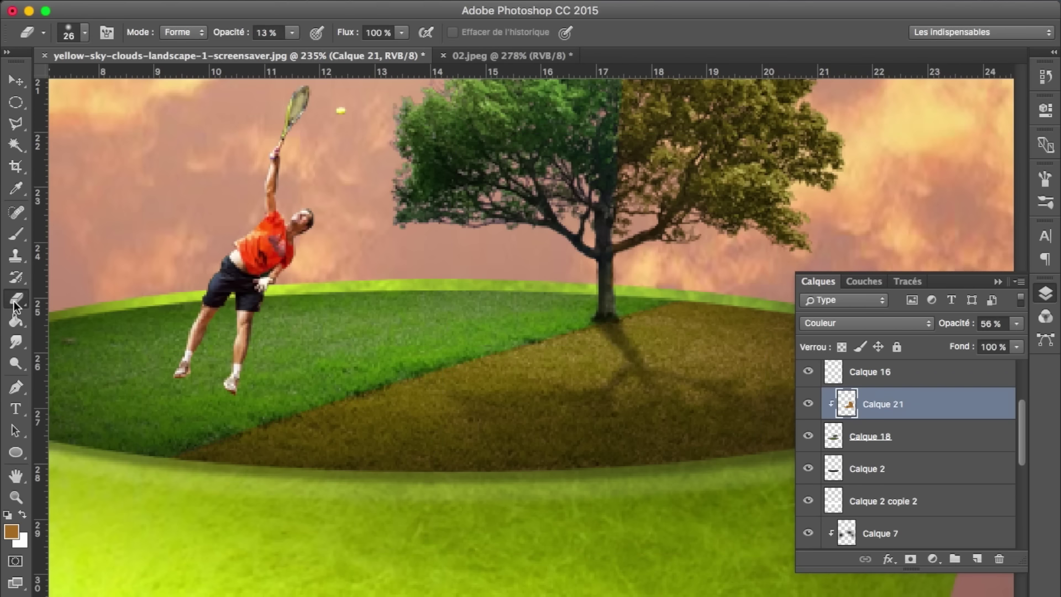
Erase stray brown tint at the grass edge with the eraser at 100% opacity, then zoom out to check
left_click_drag(187, 433, 168, 449)
key("0")
scroll(426, 500, "down", 3)
scroll(425, 494, "down", 3)
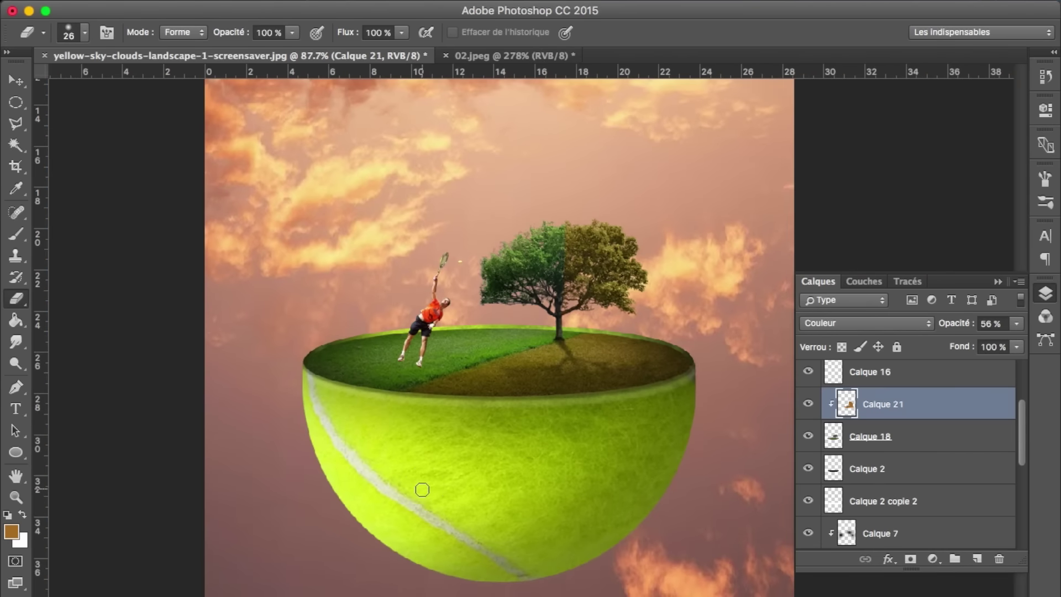
scroll(422, 490, "down", 1)
scroll(423, 490, "down", 1)
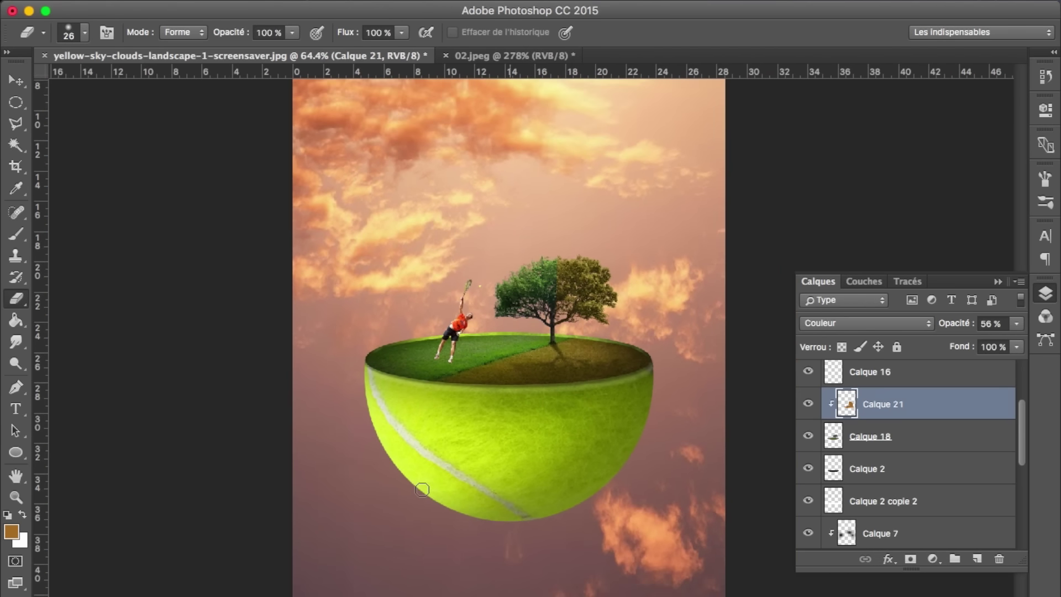
scroll(422, 489, "down", 2)
scroll(652, 467, "up", 2)
scroll(650, 471, "up", 4)
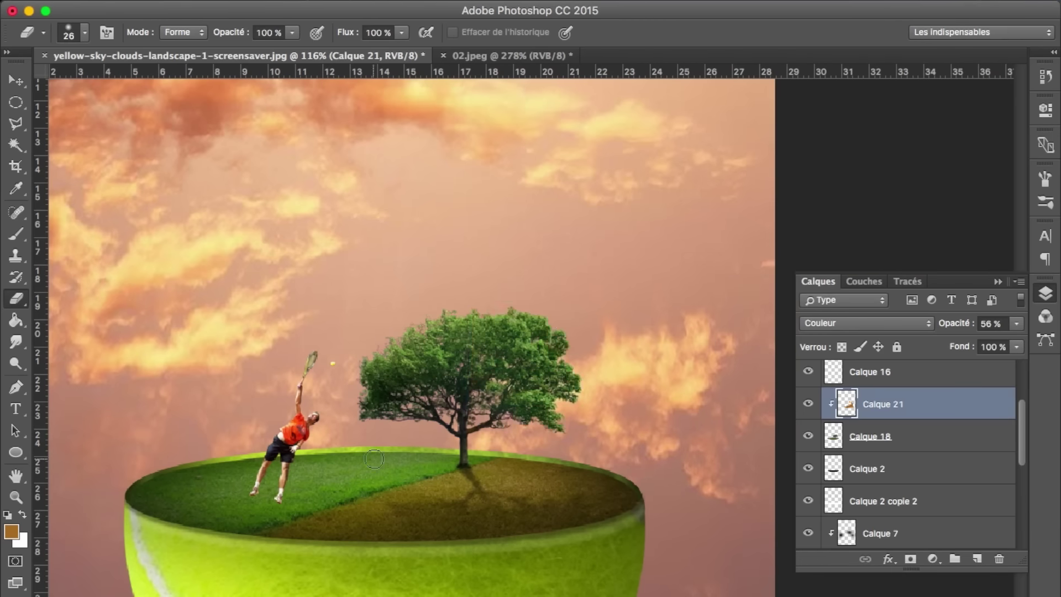
key("v")
scroll(220, 469, "up", 3)
Shrink the tennis player slightly and reposition him on the grass
left_click_drag(140, 487, 161, 495)
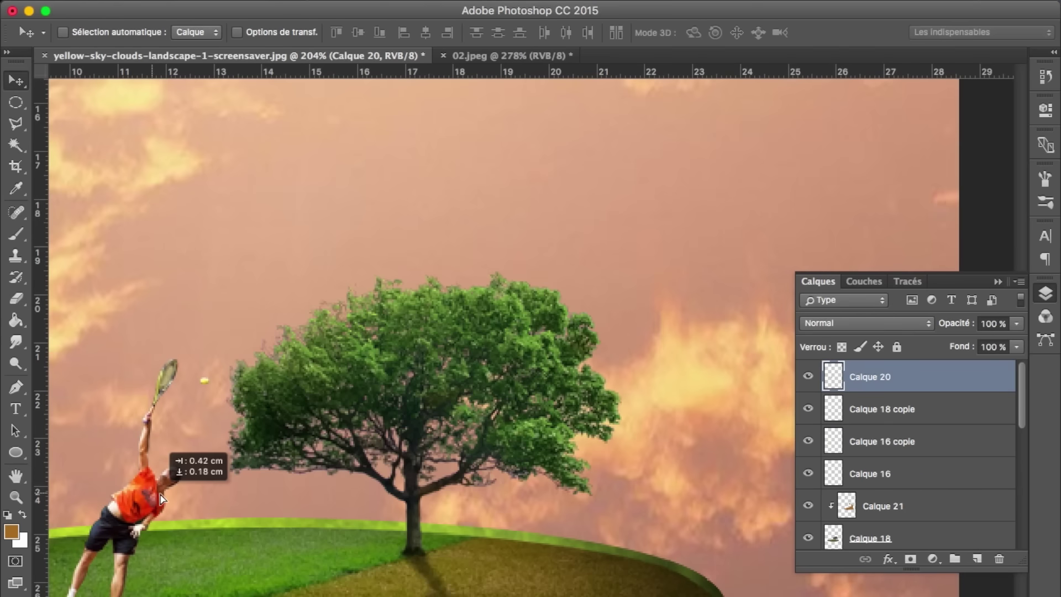
key("ctrl+t")
left_click_drag(326, 35, 332, 36)
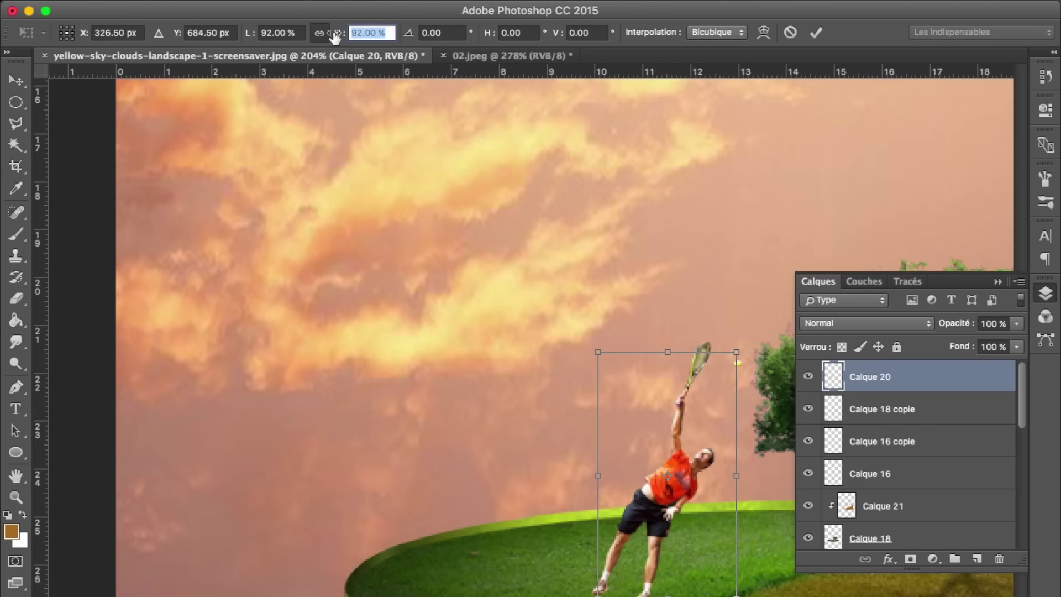
key("Return")
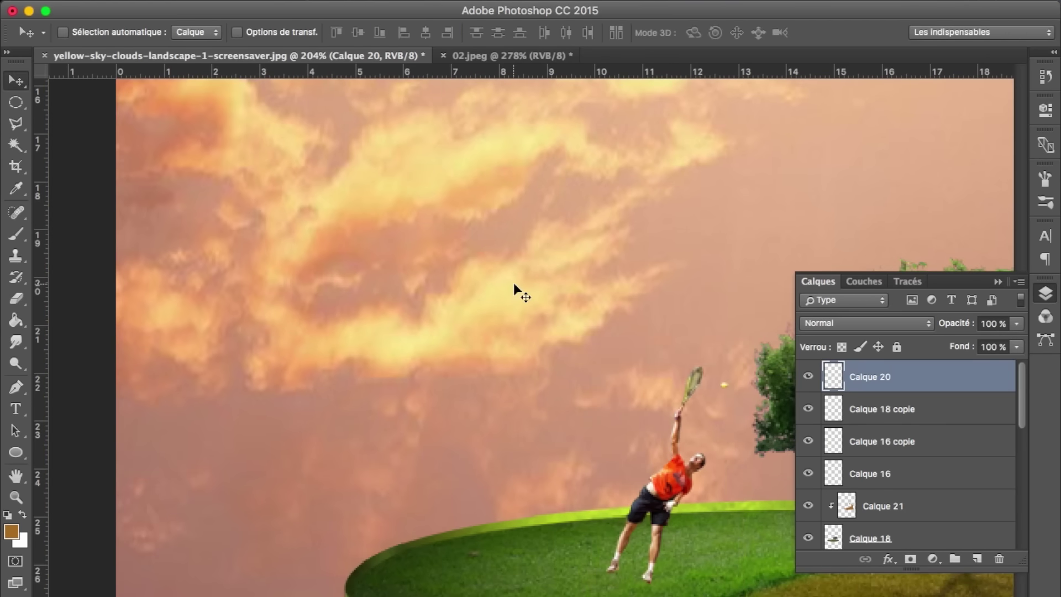
scroll(668, 452, "down", 5)
scroll(667, 453, "right", 4)
left_click_drag(547, 334, 549, 351)
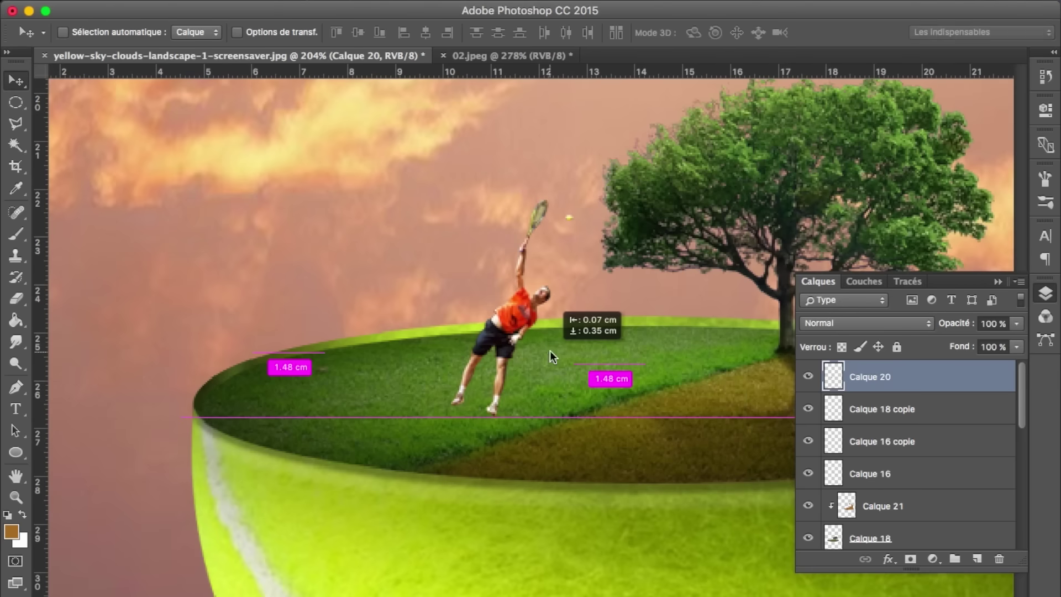
Add a darkening Brightness/Contrast adjustment and invert its mask to black to hide the darkening
left_click(932, 559)
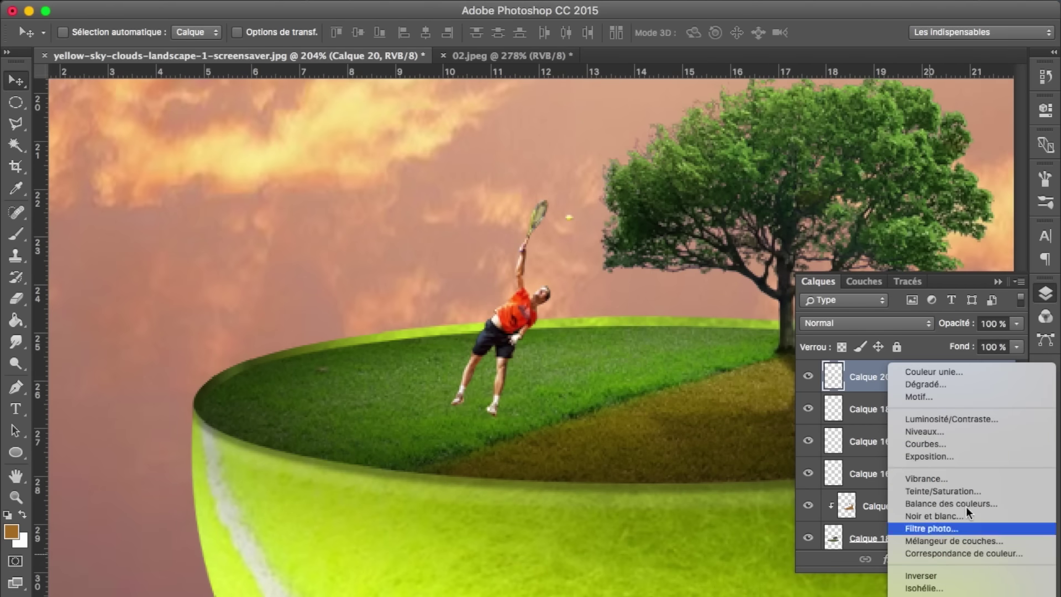
left_click(951, 419)
left_click(856, 189)
mouse_move(854, 192)
left_mouse_down()
mouse_move(875, 192)
mouse_move(840, 191)
left_mouse_up()
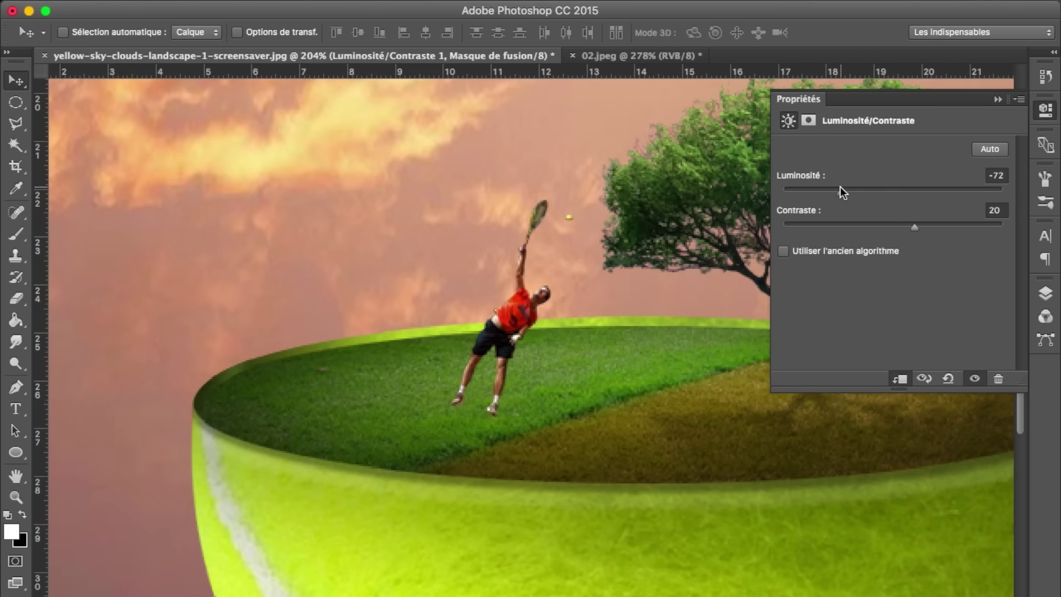
key("F7")
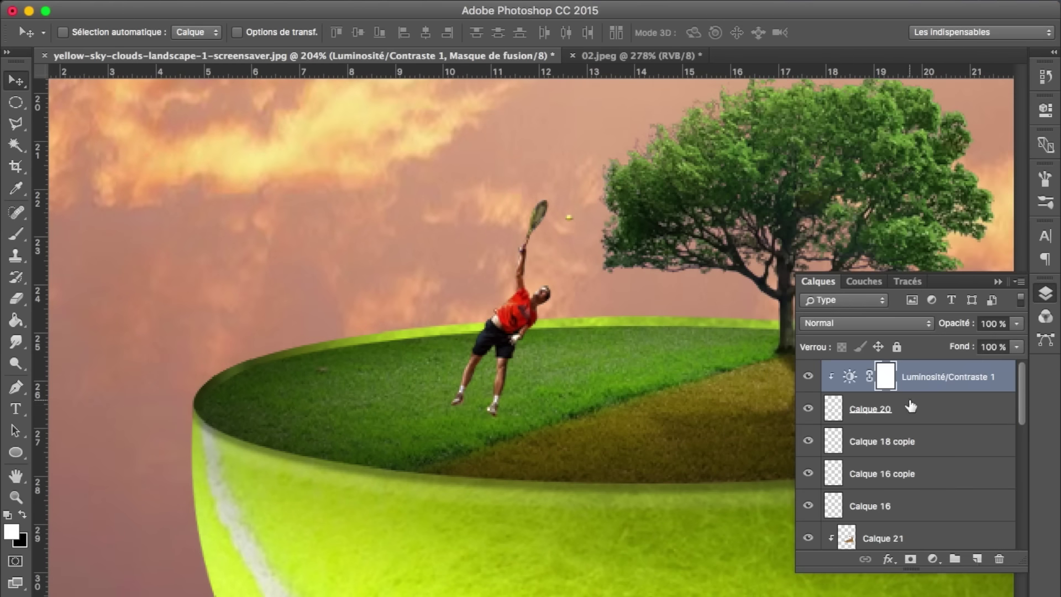
key("ctrl+i")
key("b")
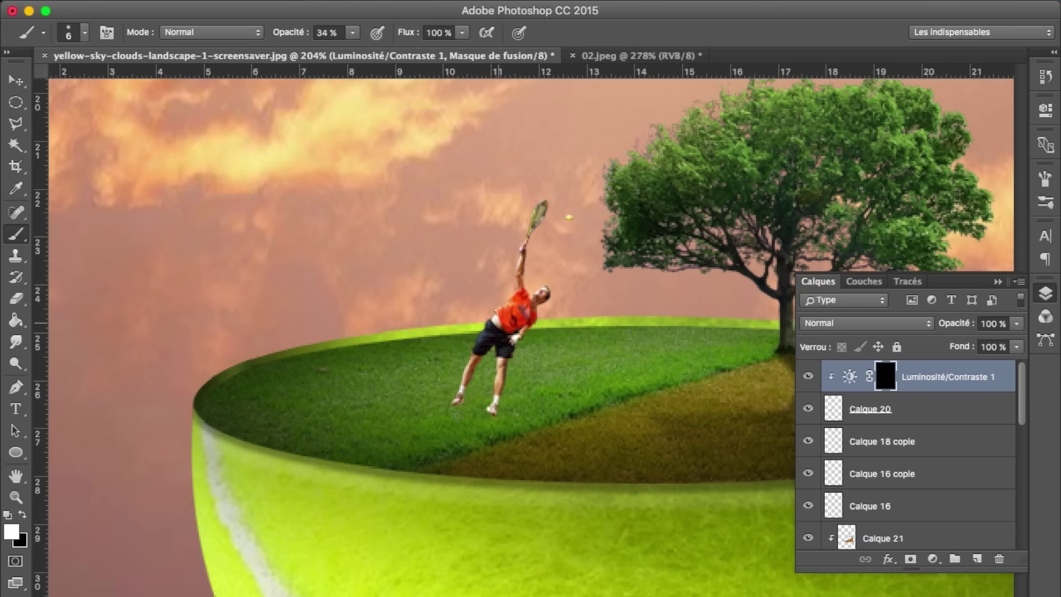
left_click(871, 409)
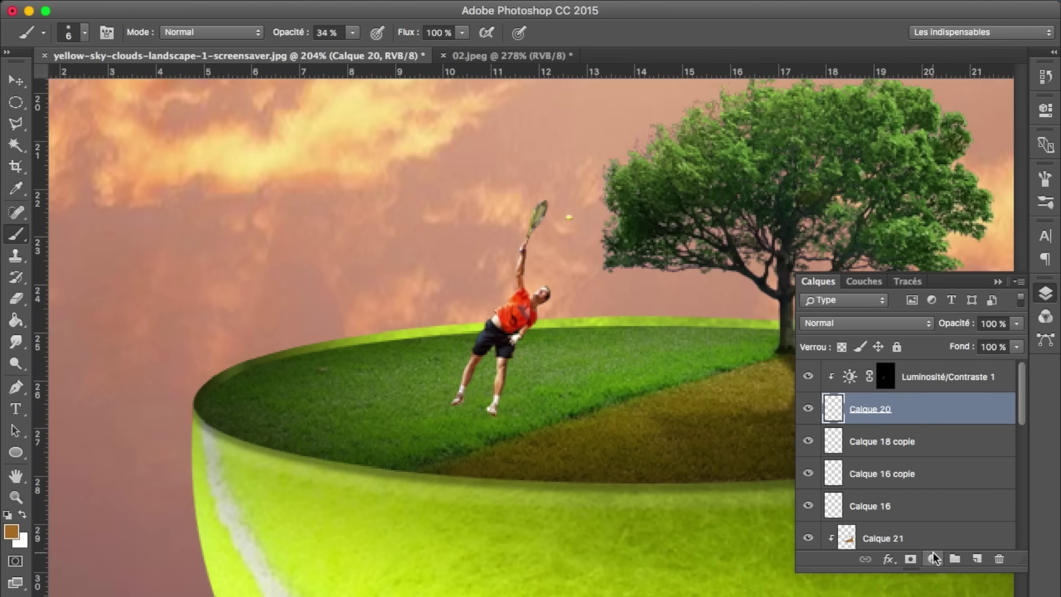
Add a clipped Color Balance to the player, shifting midtones to Green +12 and Yellow -15
left_click(932, 558)
left_click(973, 504)
left_click_drag(857, 243, 881, 214)
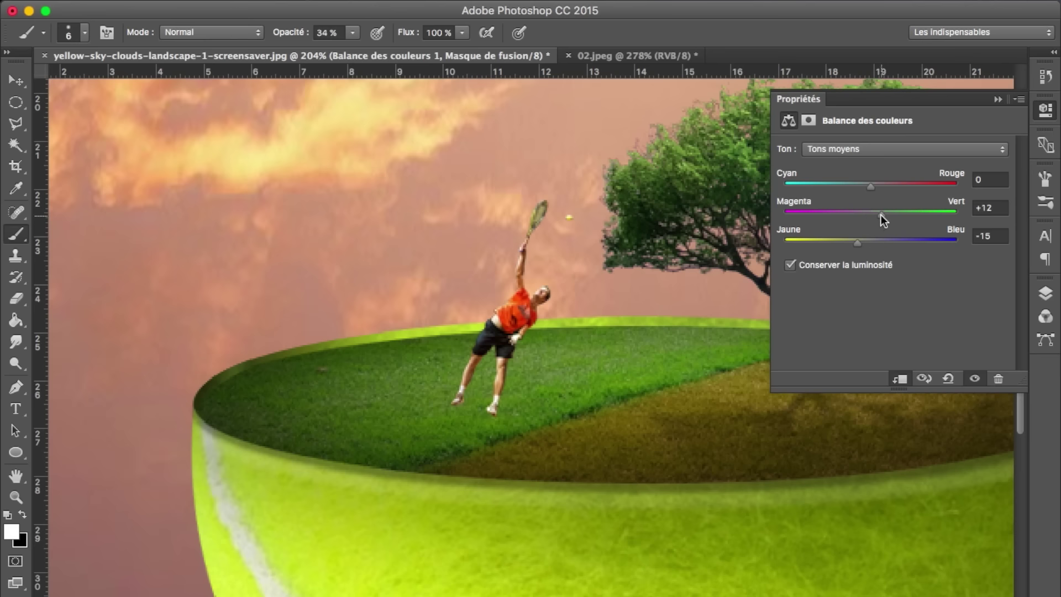
left_click(998, 99)
left_click(1045, 293)
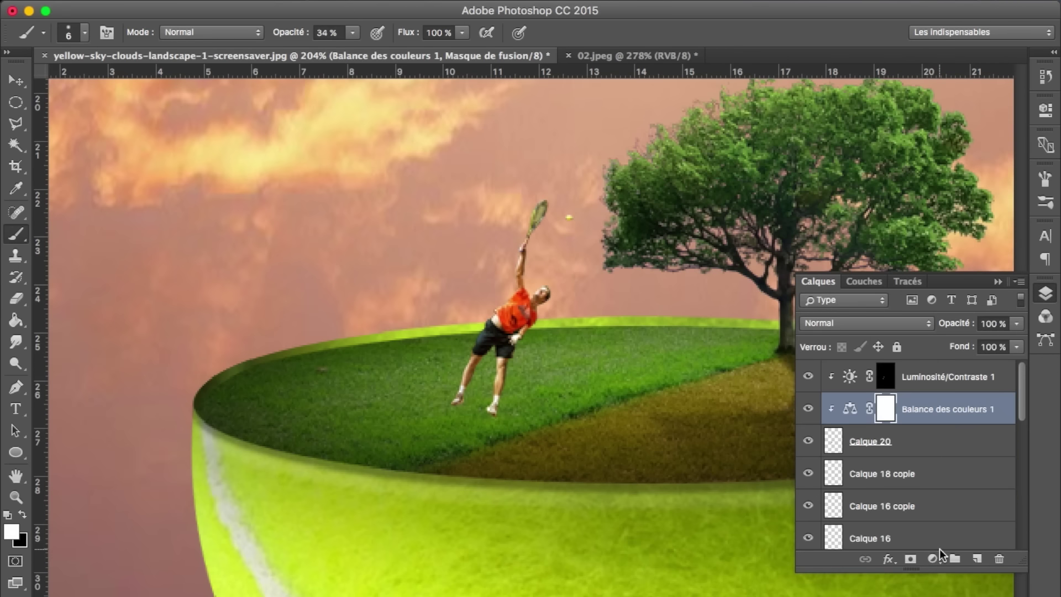
Create a new clipped shading layer and set the brush size to 64 px
left_click(978, 558)
right_click(385, 409)
key("Return")
right_click(439, 279)
left_click_drag(592, 298, 581, 299)
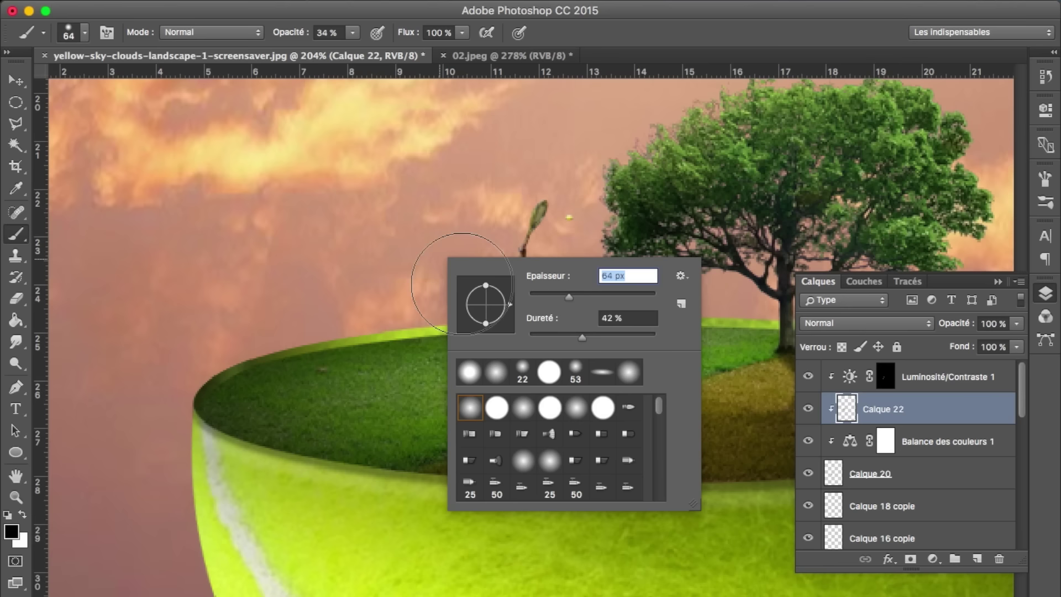
type("64")
key("Return")
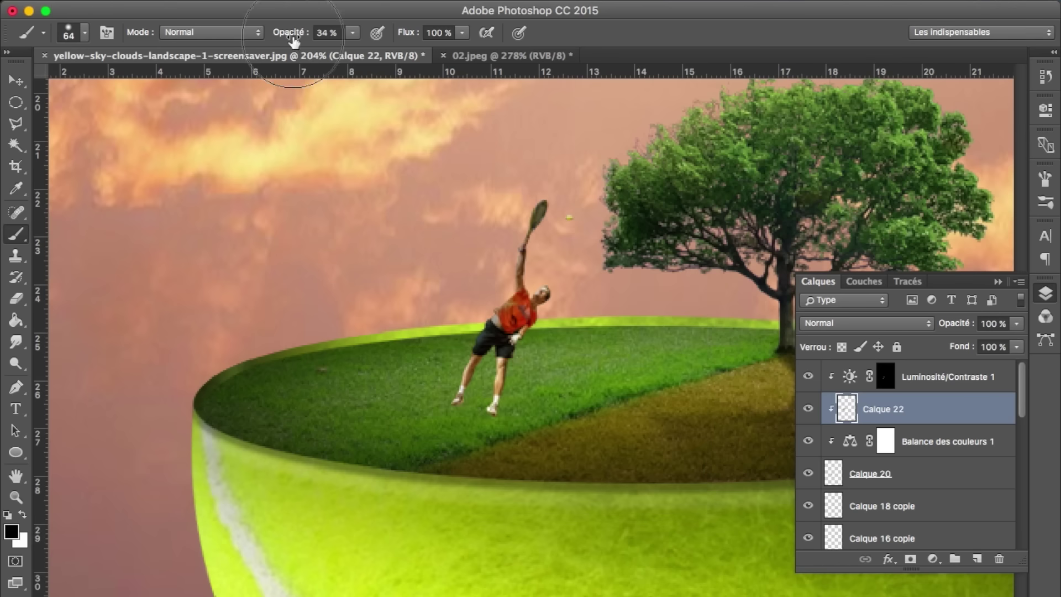
Paint black at 100% over the player's racket, arm and leg, faded to 29% opacity
left_click_drag(293, 33, 402, 44)
mouse_move(541, 205)
left_mouse_down()
mouse_move(497, 332)
mouse_move(456, 399)
left_mouse_up()
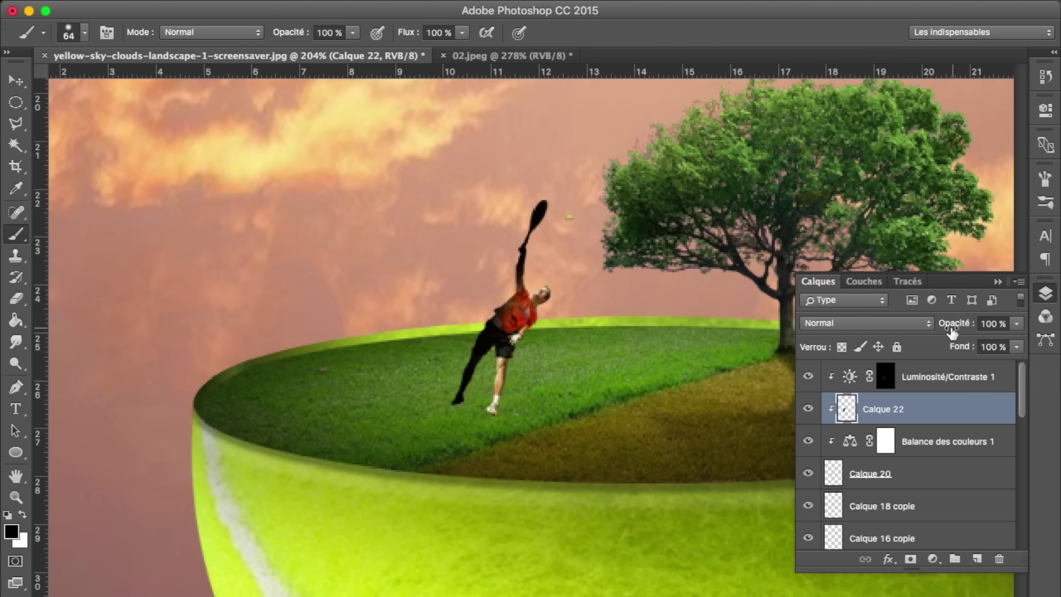
left_click_drag(951, 331, 896, 343)
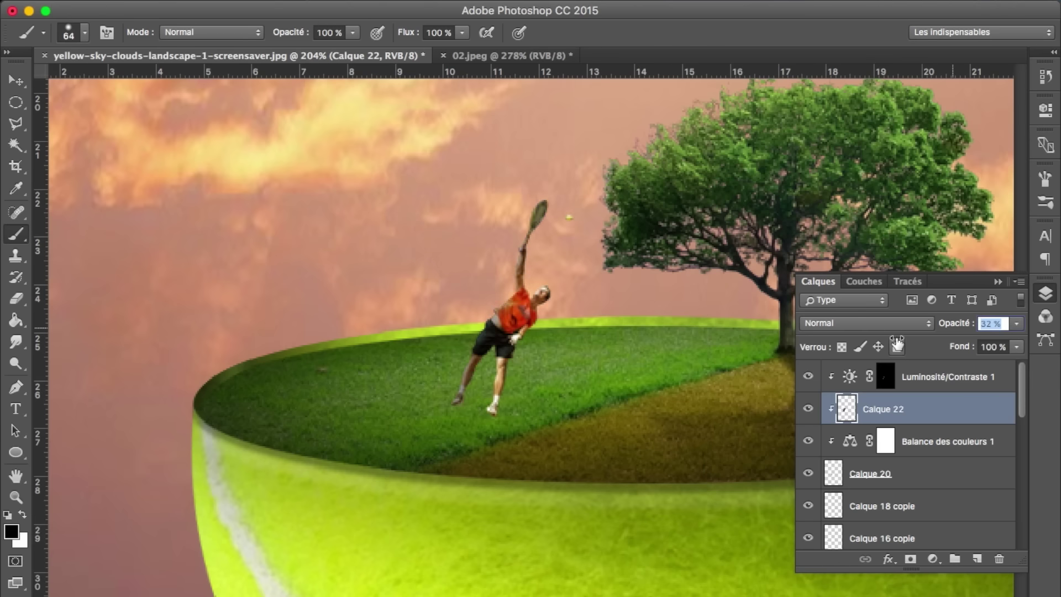
Add another shading layer above the player with lowered opacity
left_click(977, 560)
left_click_drag(951, 325, 936, 326)
scroll(711, 391, "down", 5)
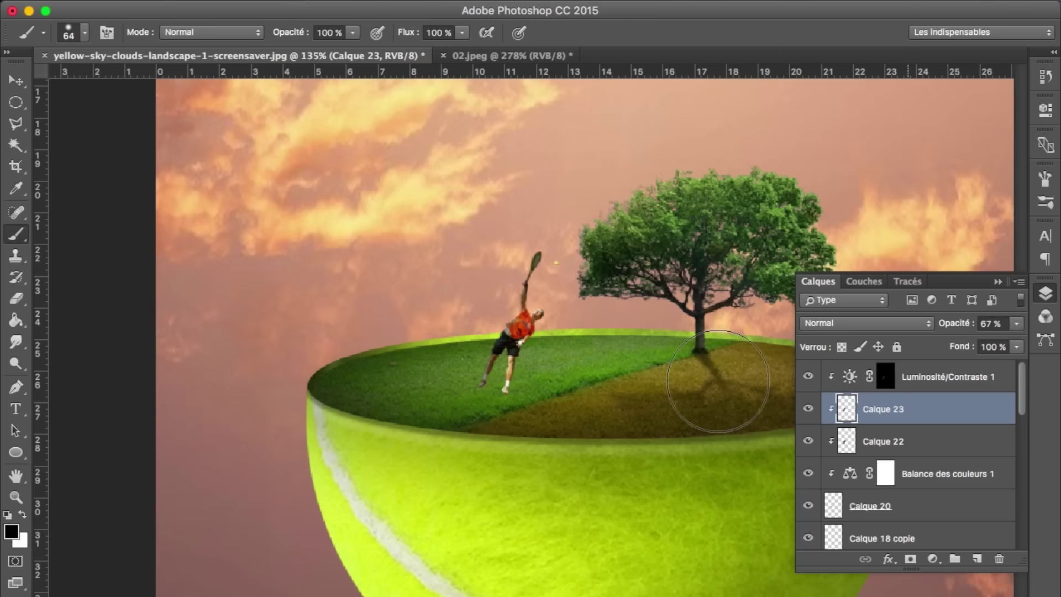
scroll(642, 497, "up", 1)
scroll(642, 497, "up", 1)
scroll(621, 467, "up", 3)
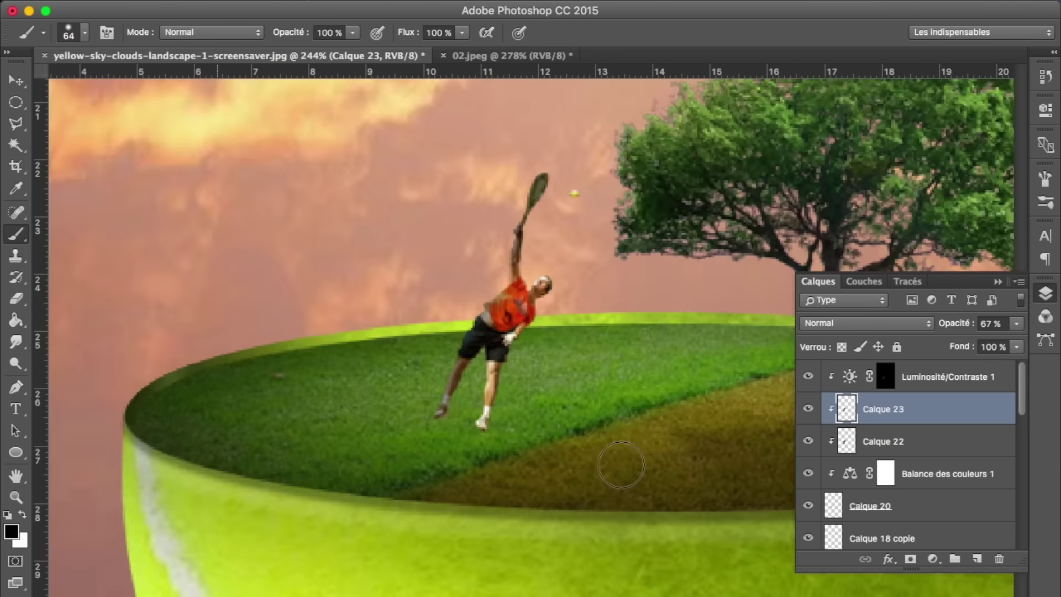
scroll(621, 467, "up", 1)
Hide the black shading layer and duplicate the tennis player's layer Calque 20
left_click(881, 507)
scroll(881, 497, "down", 2)
left_click(810, 376)
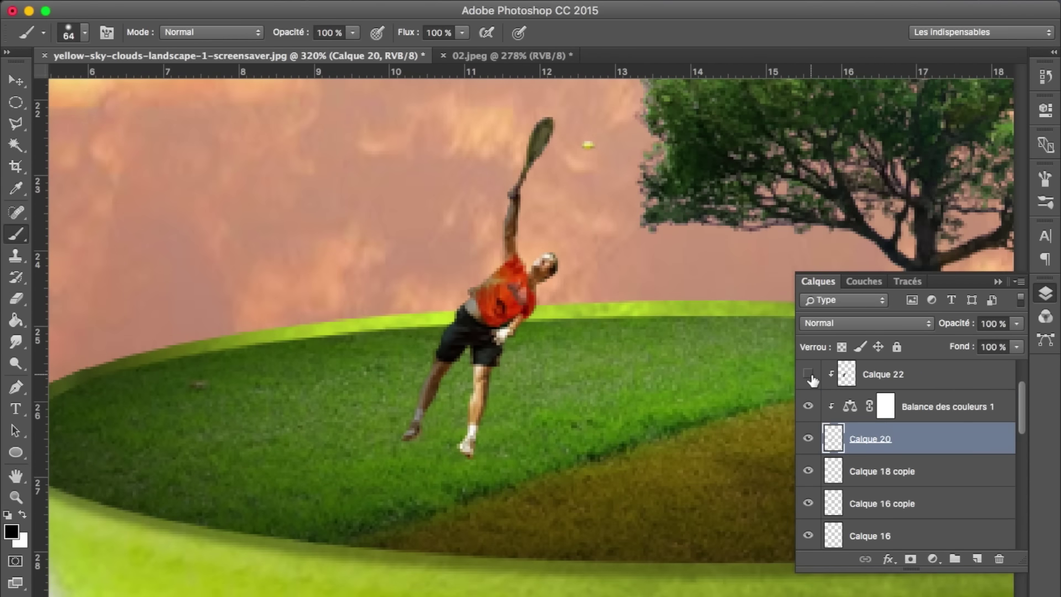
key("ctrl+j")
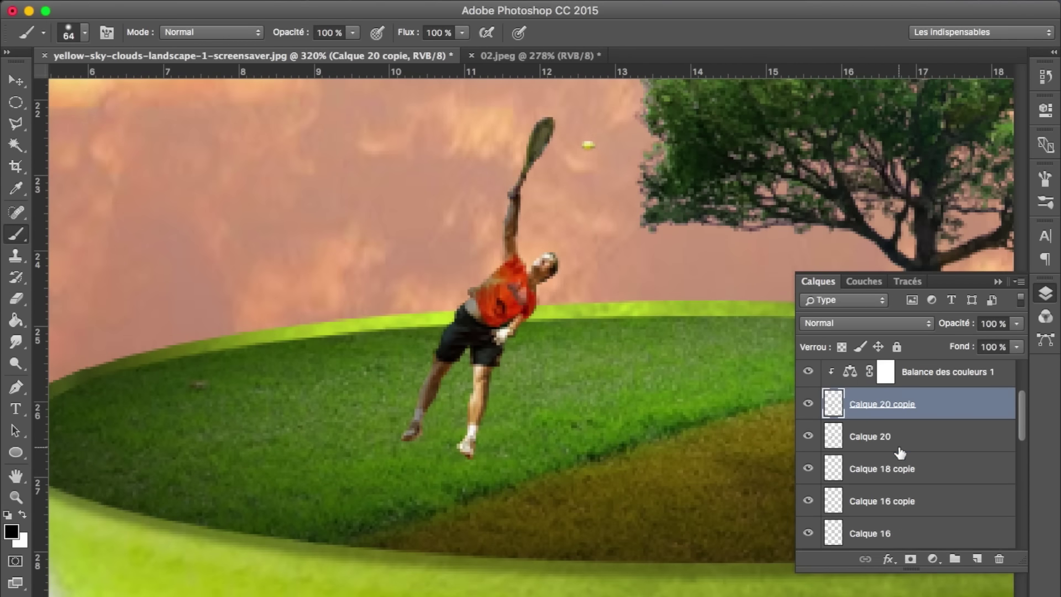
Flip the player layer vertically and skew it down onto the grass
left_click(900, 439)
key("ctrl+t")
right_click(514, 165)
left_click(569, 240)
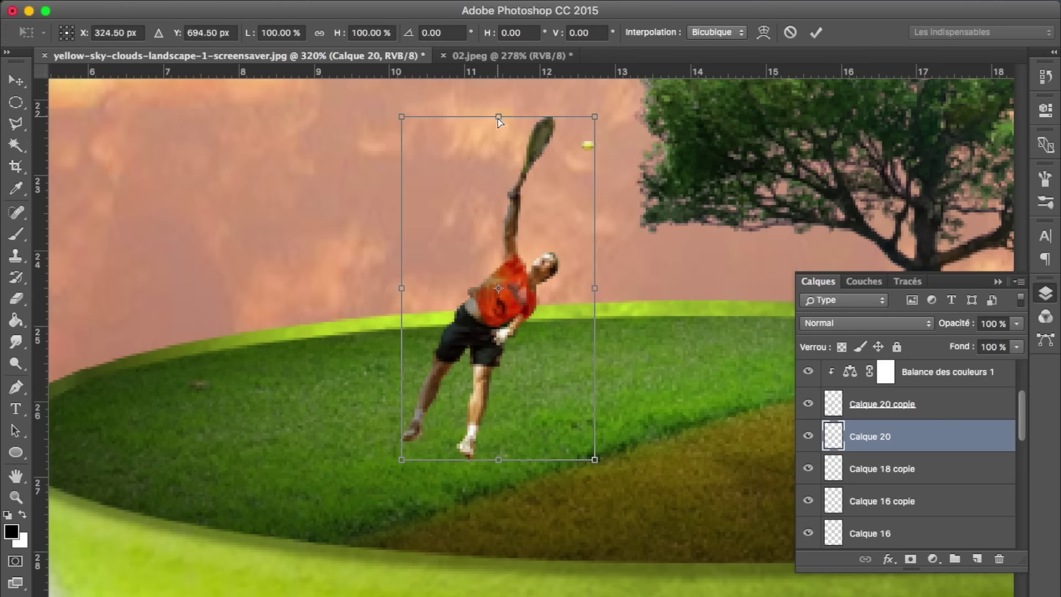
left_click_drag(498, 117, 514, 595)
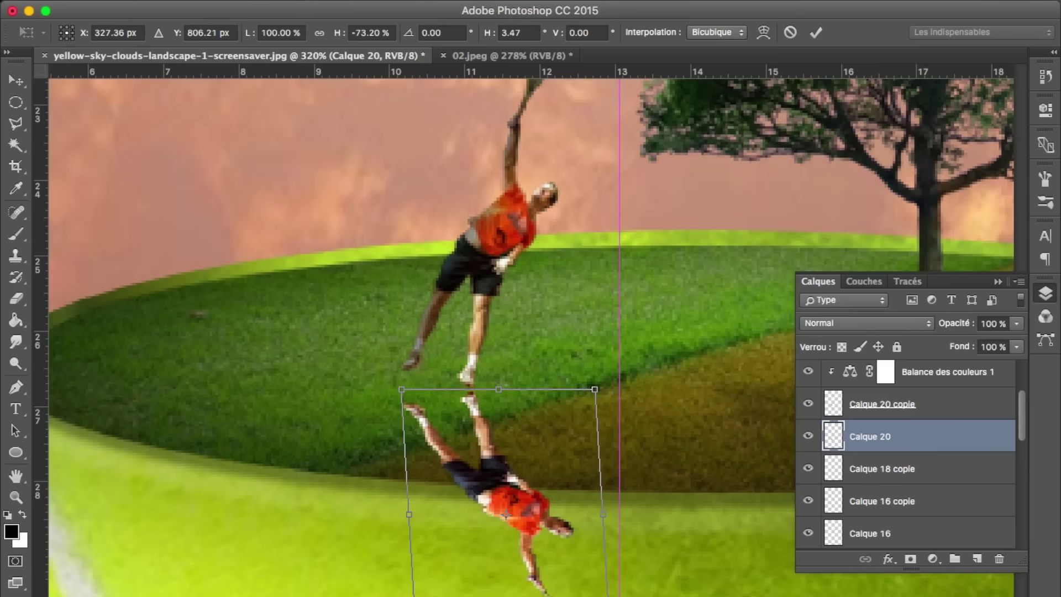
key("Return")
Darken the flipped player to black with Hue/Saturation lightness -100 at 63% opacity
key("ctrl+u")
left_click_drag(813, 345, 688, 356)
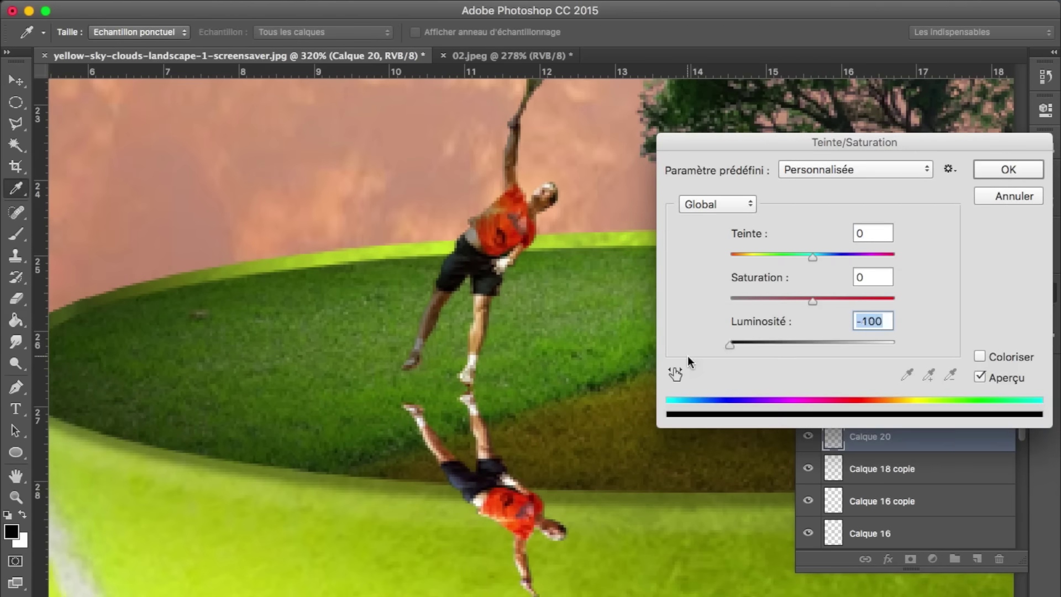
left_click(992, 324)
type("63e")
Erase the shadow's far end with a softened 57 px eraser
mouse_move(470, 498)
left_mouse_down()
mouse_move(547, 547)
mouse_move(481, 500)
mouse_move(454, 520)
mouse_move(520, 573)
left_mouse_up()
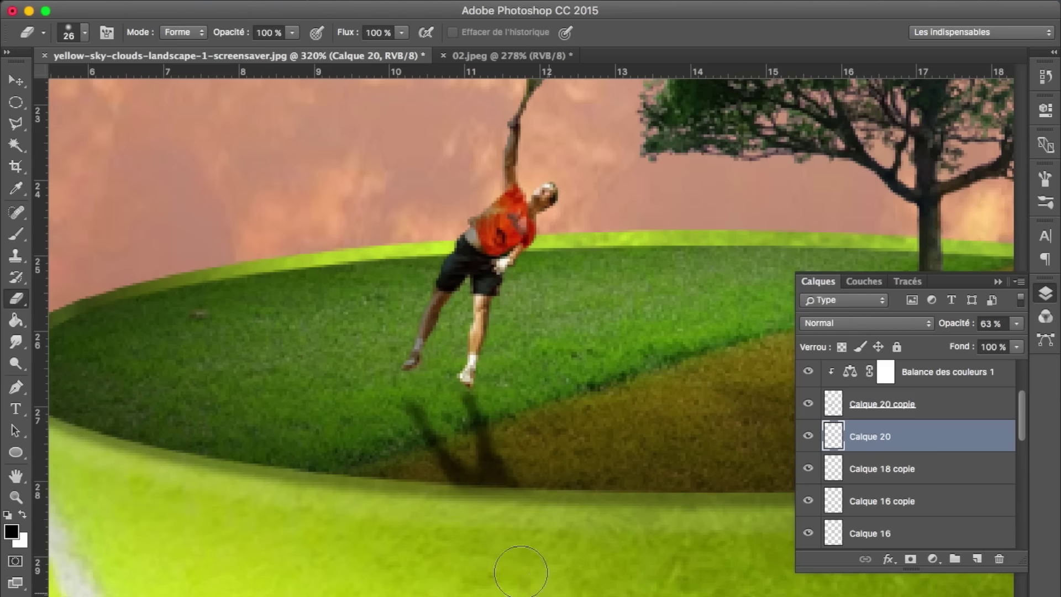
right_click(601, 536)
type("57")
left_click_drag(231, 32, 193, 32)
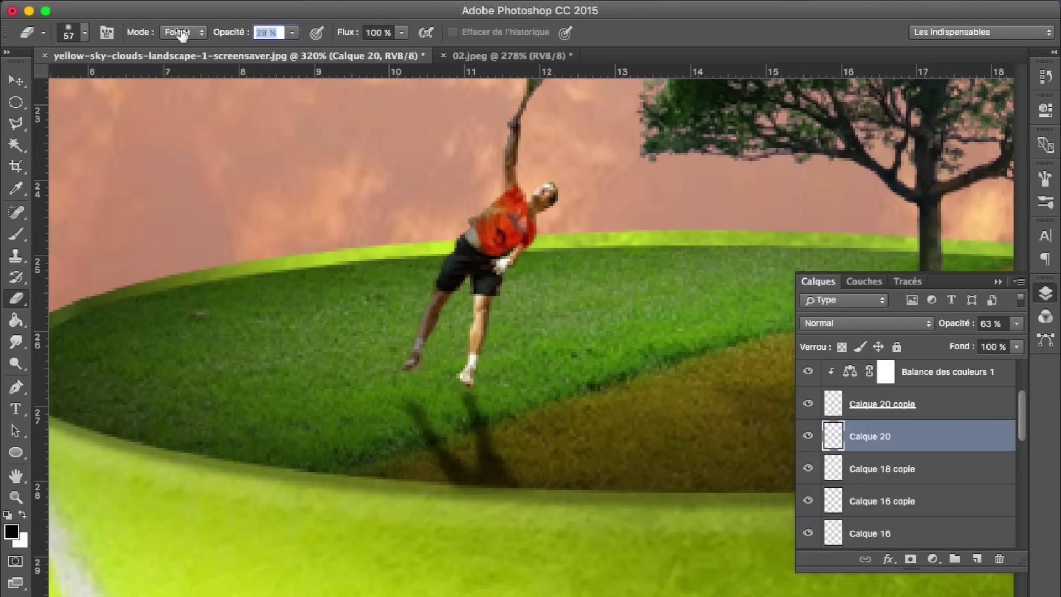
scroll(580, 489, "down", 1, "alt")
scroll(586, 491, "down", 5, "alt")
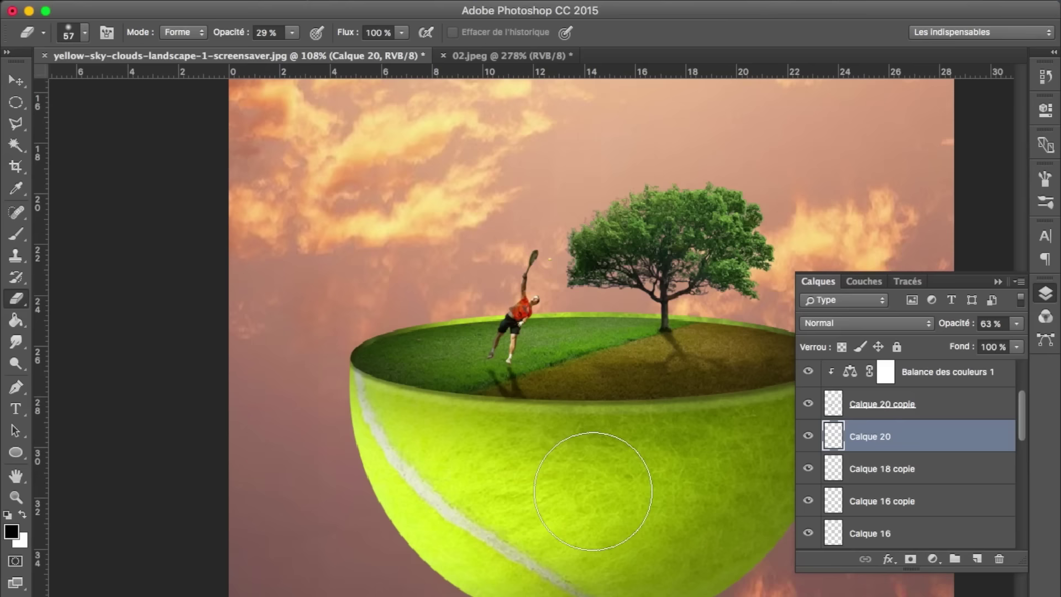
Lower the Calque 23 shading layer's opacity to 16%
scroll(593, 492, "down", 1, "alt")
left_click(921, 409)
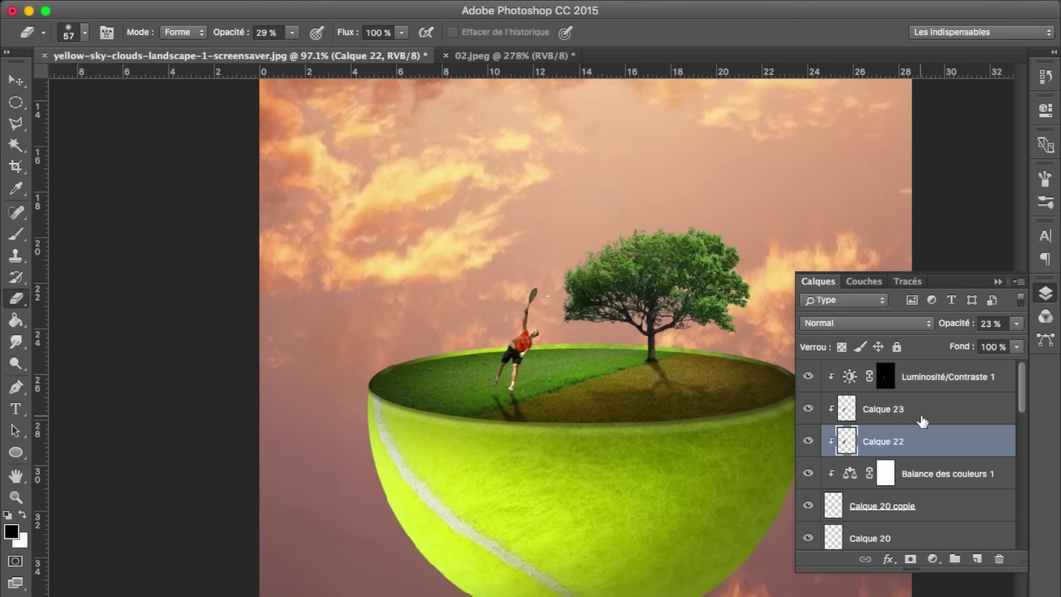
left_click(907, 409)
left_click(940, 322)
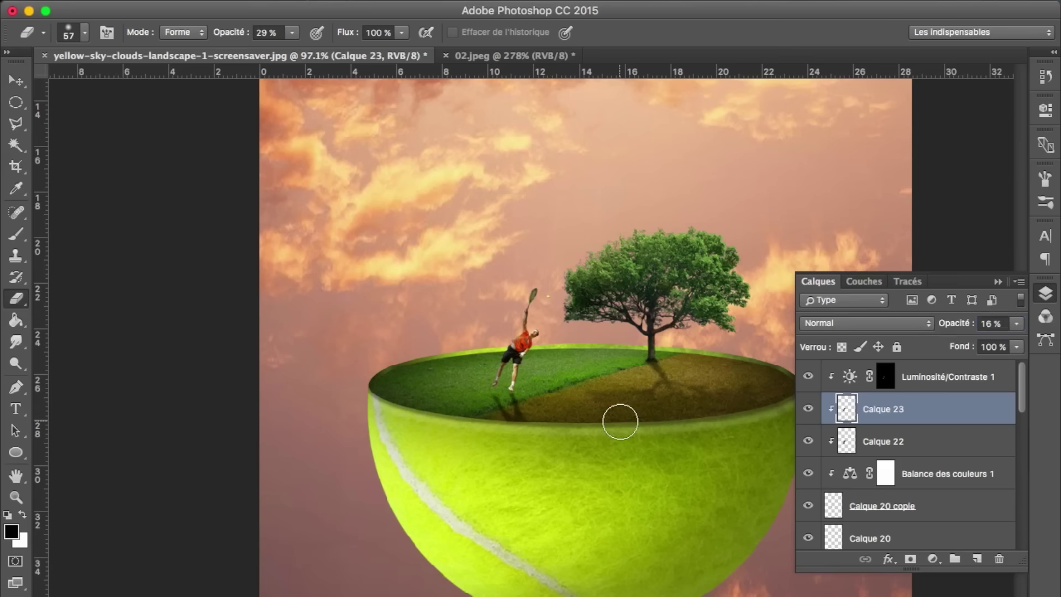
scroll(609, 423, "down", 3)
scroll(609, 422, "up", 1)
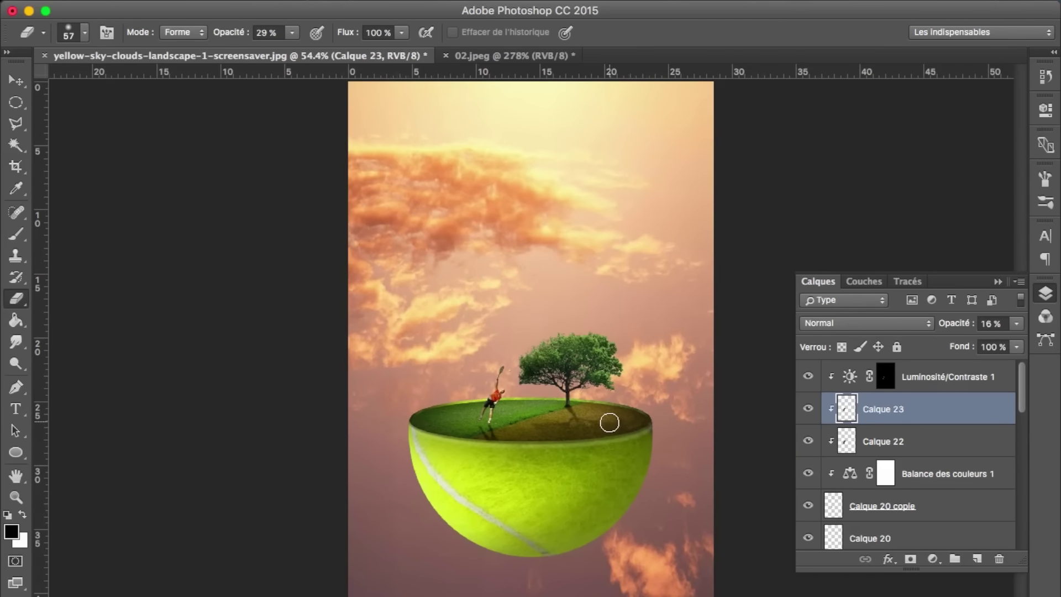
scroll(609, 423, "up", 1)
scroll(610, 423, "up", 1)
scroll(609, 423, "up", 5)
scroll(610, 423, "up", 1)
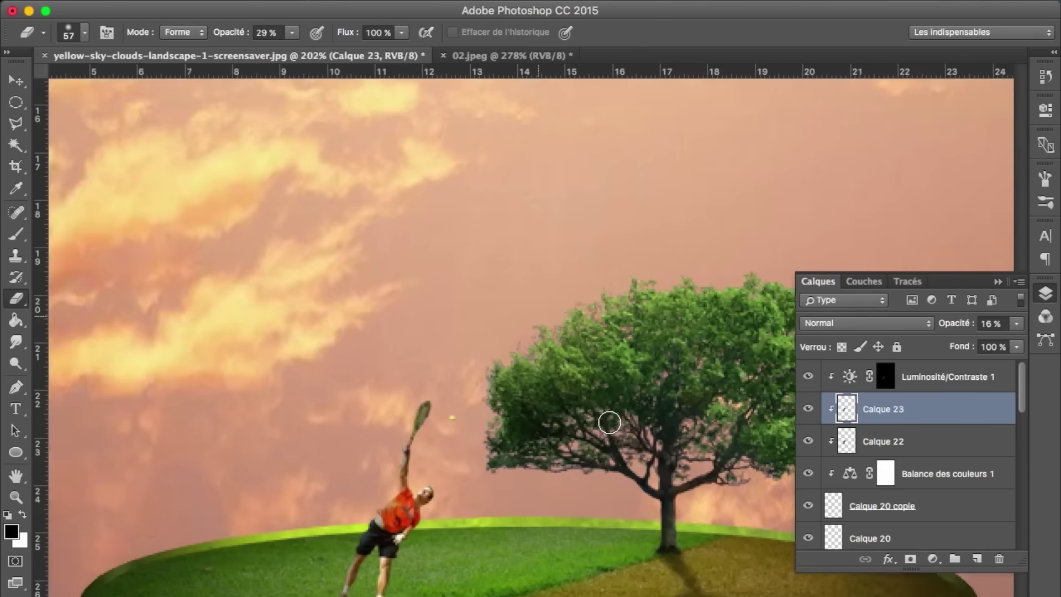
scroll(609, 423, "up", 1)
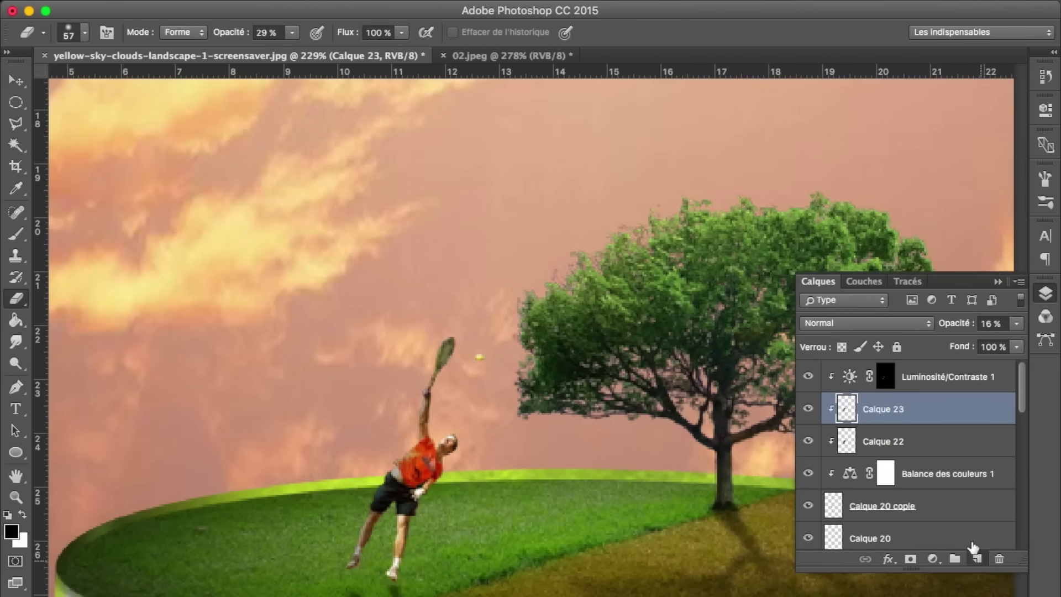
Add Calque 24 at 55% opacity and set the brush to 22 px
left_click(978, 560)
key("b")
left_click_drag(391, 356, 419, 326)
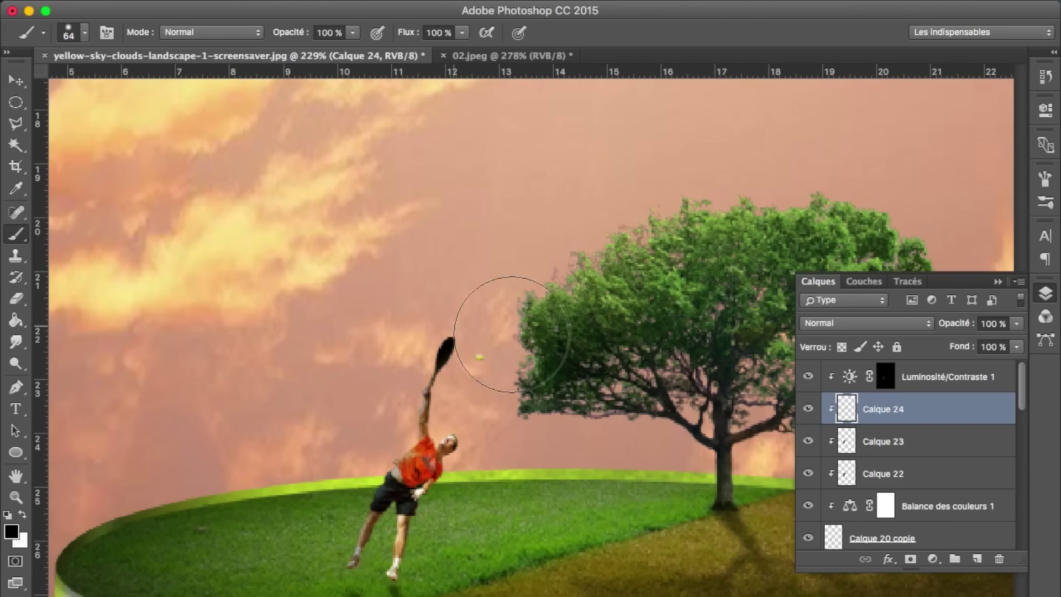
key("ctrl+z")
right_click(575, 351)
left_click_drag(671, 384, 669, 387)
key("Return")
left_click(929, 325)
type("55")
key("Return")
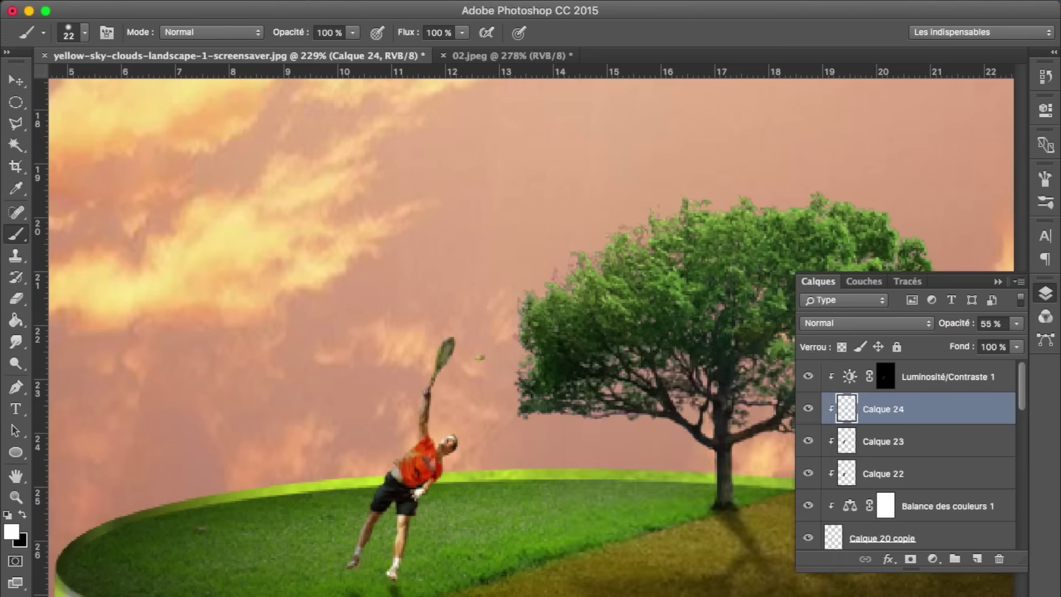
On new layer Calque 25, paint white highlights on racket, ball, head and shoulder at 37% opacity
left_click(977, 560)
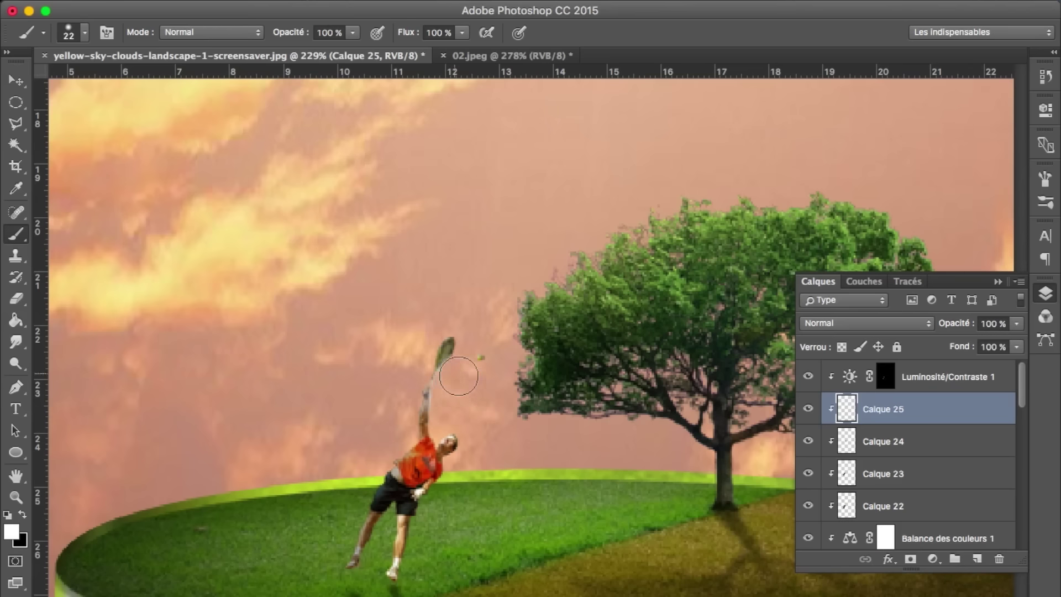
left_click_drag(450, 371, 447, 343)
left_click_drag(439, 469, 450, 442)
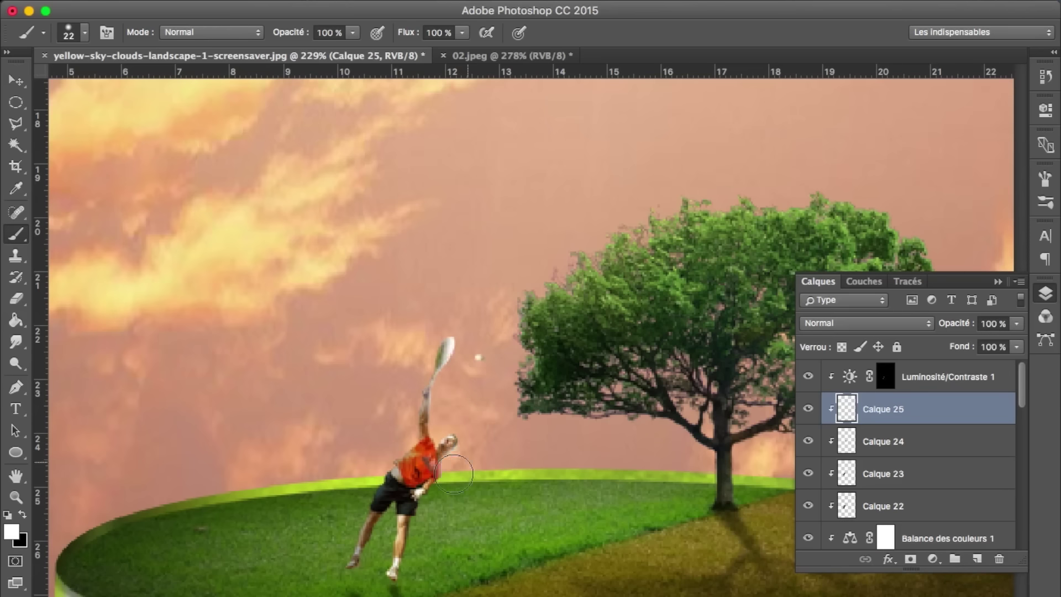
left_click_drag(955, 324, 901, 324)
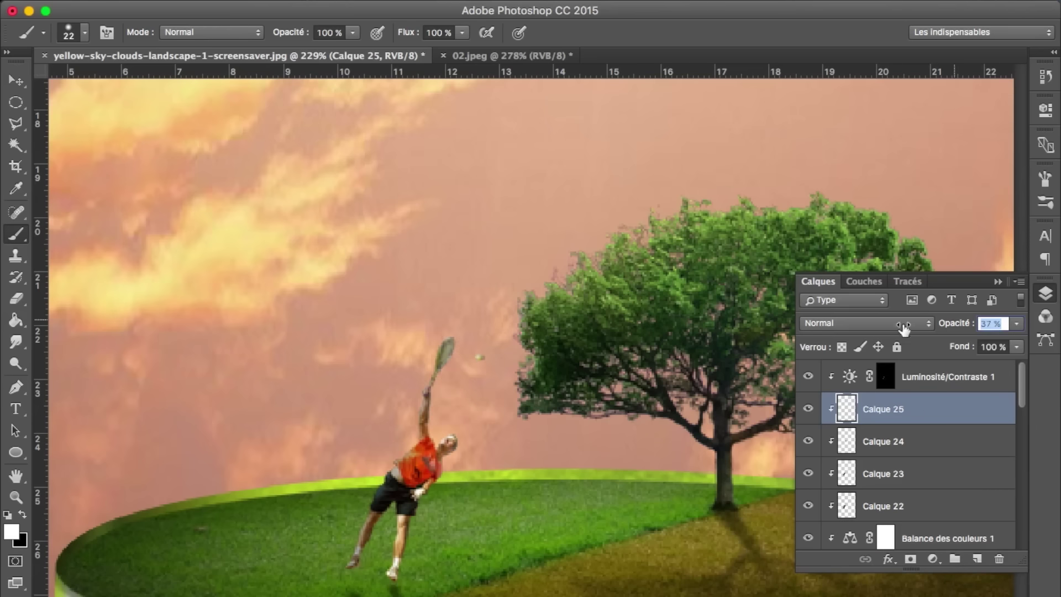
key("ctrl+minus")
key("ctrl+0")
left_click(19, 300)
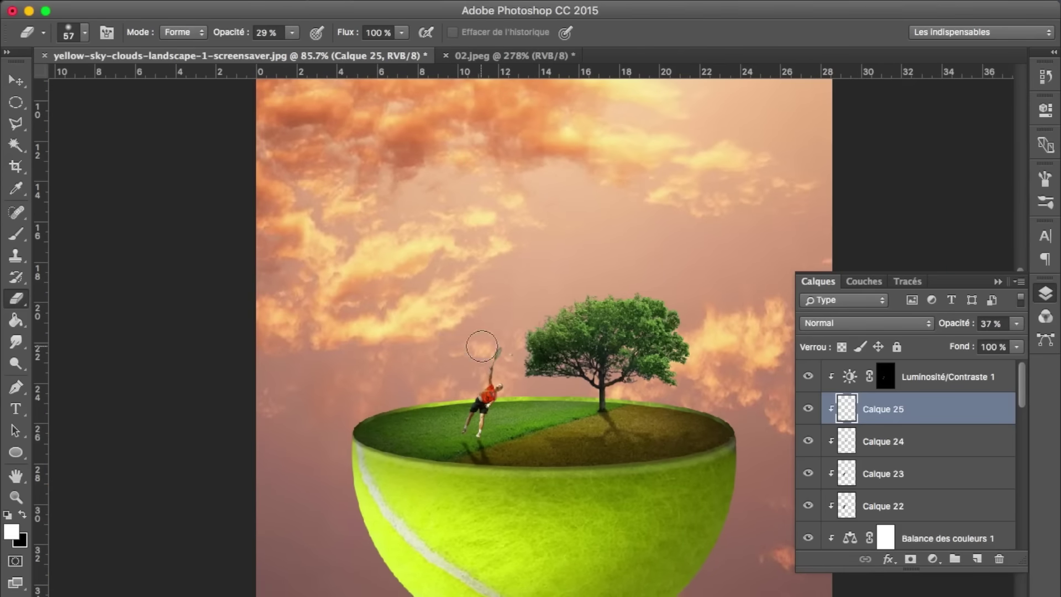
Close 02.jpeg without saving and select around the ball in picture_260.jpg
scroll(470, 407, "down", 4)
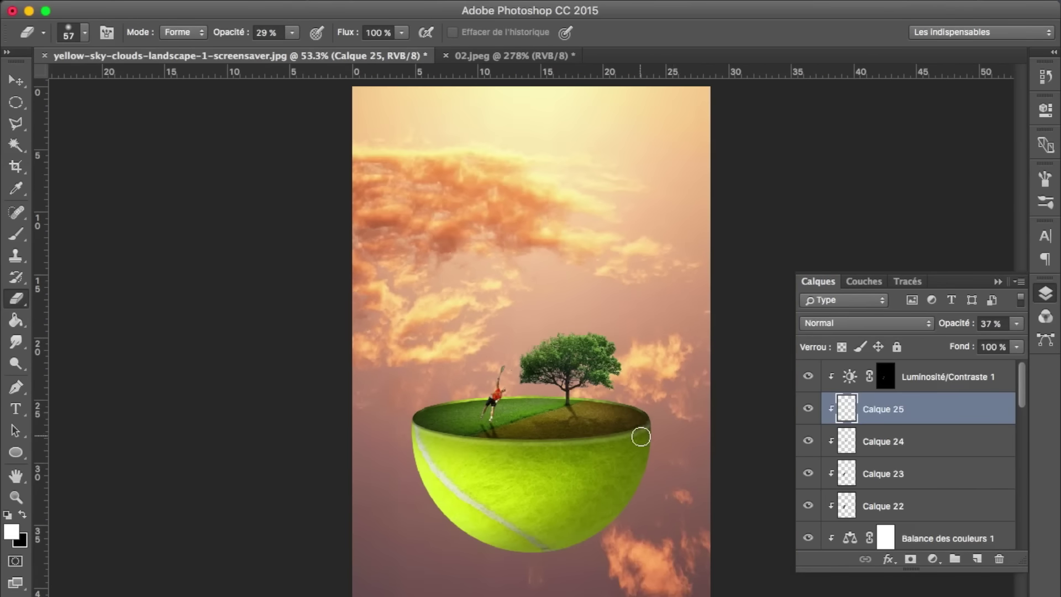
left_click(480, 53)
left_click(445, 56)
left_click(480, 229)
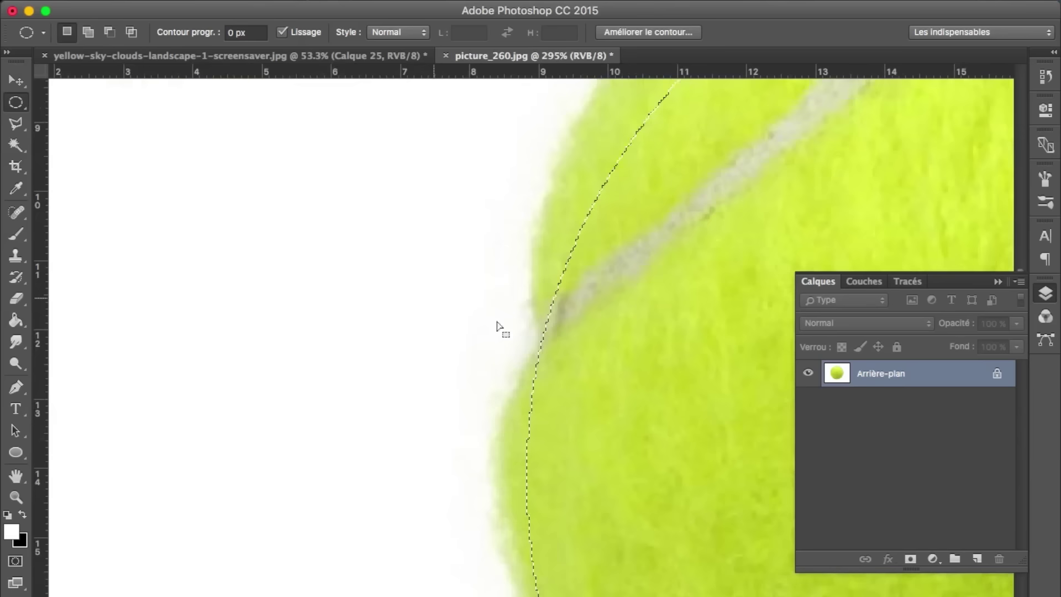
right_click(567, 313)
key("Escape")
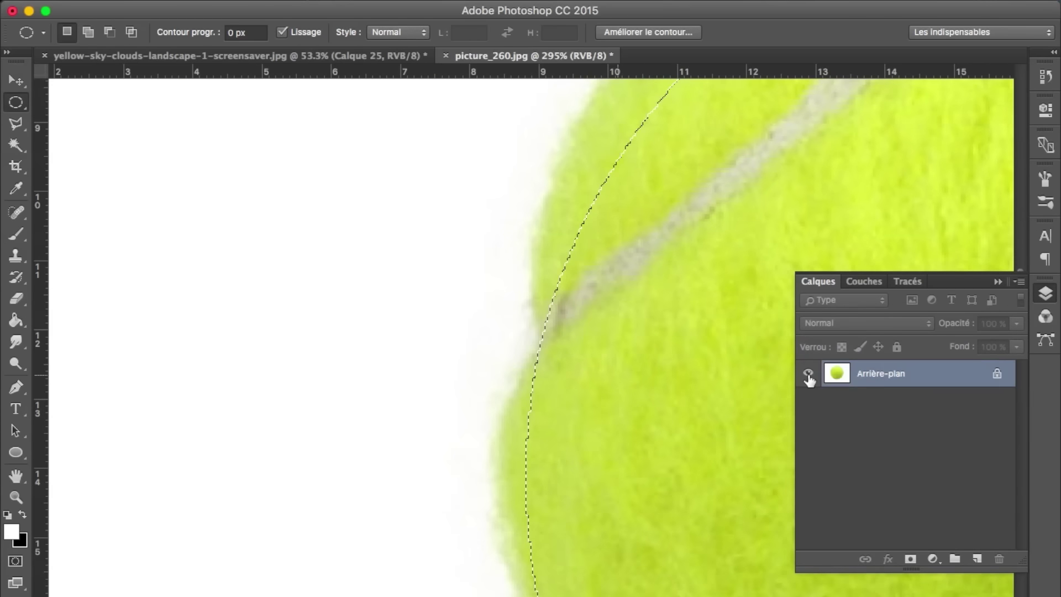
Delete the ball photo's background and bring the cut-out ball, unclipped, into the composite
left_click(996, 374)
key("Delete")
scroll(643, 311, "down", 3)
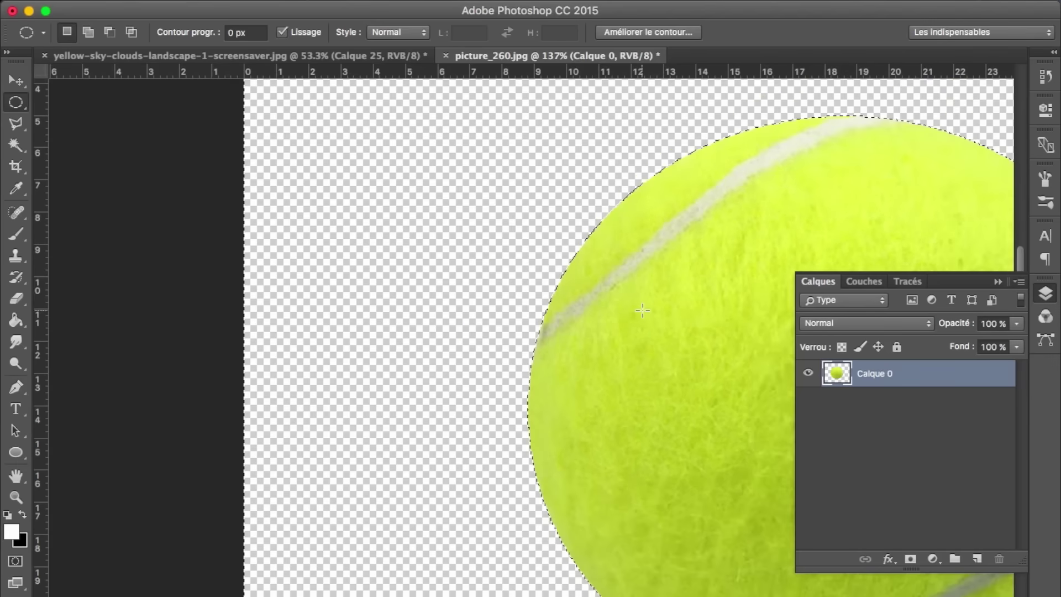
key("v")
scroll(644, 315, "down", 1)
left_click_drag(645, 315, 421, 228)
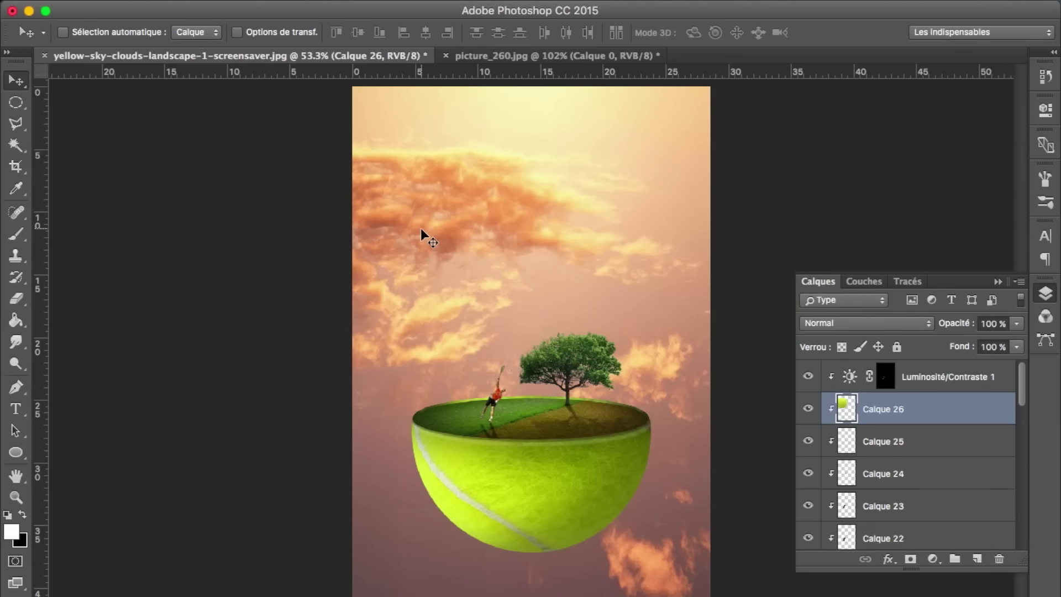
left_click_drag(904, 413, 905, 376)
key("ctrl+alt+g")
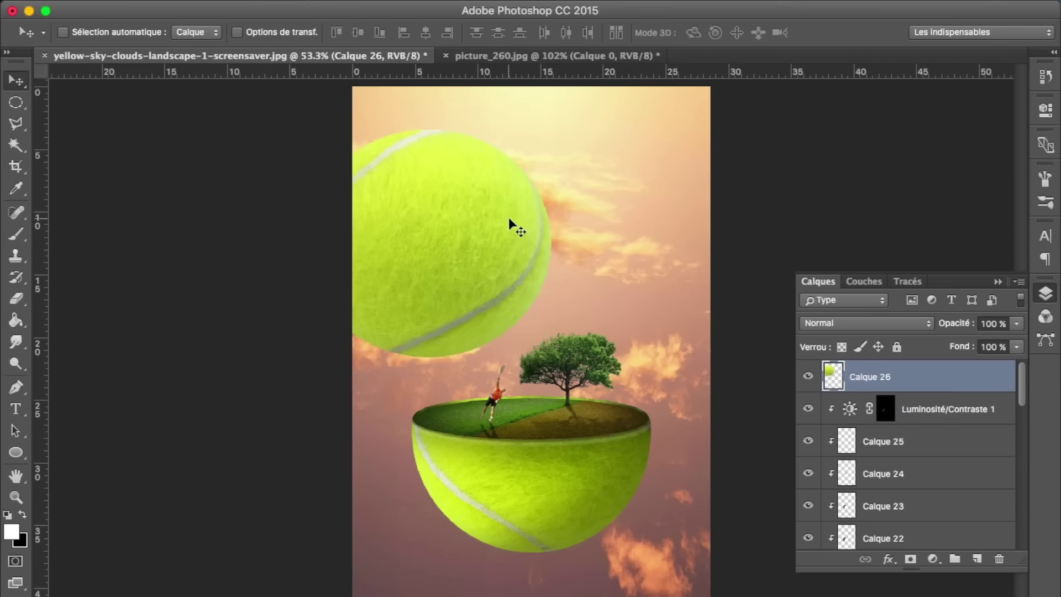
Scale the tennis ball proportionally to 35%, then shrink it slightly more
key("ctrl+t")
left_click(319, 33)
type("35")
key("Return")
key("Return")
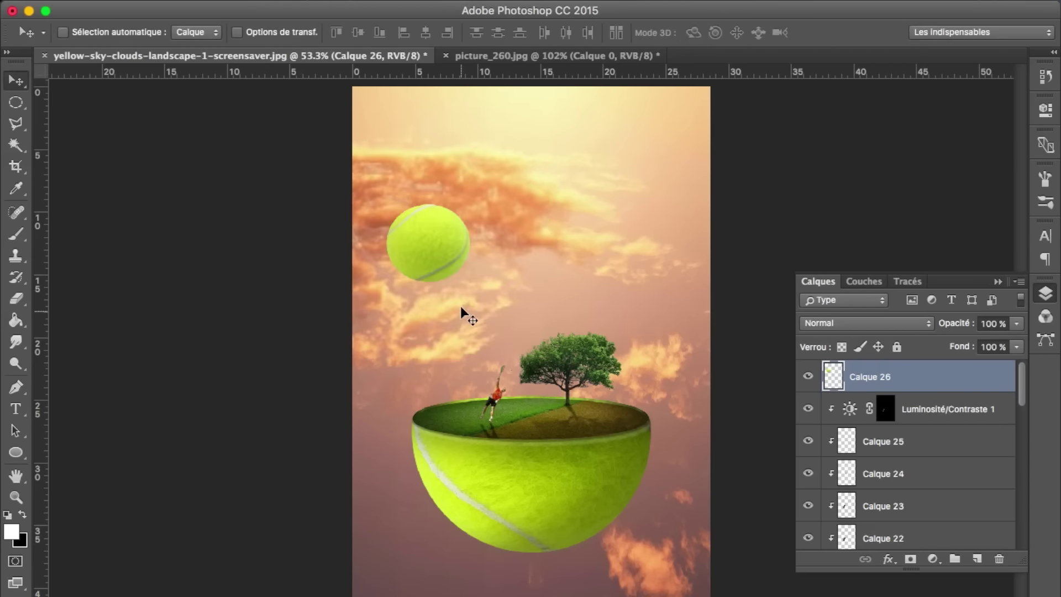
key("ctrl+t")
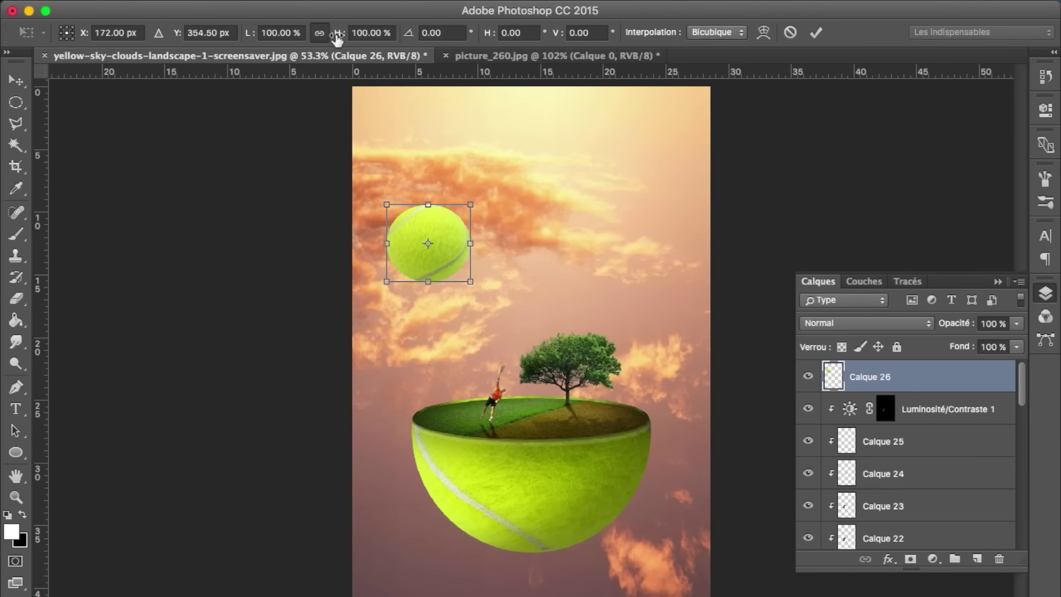
left_click_drag(337, 38, 321, 35)
key("Return")
left_click(16, 363)
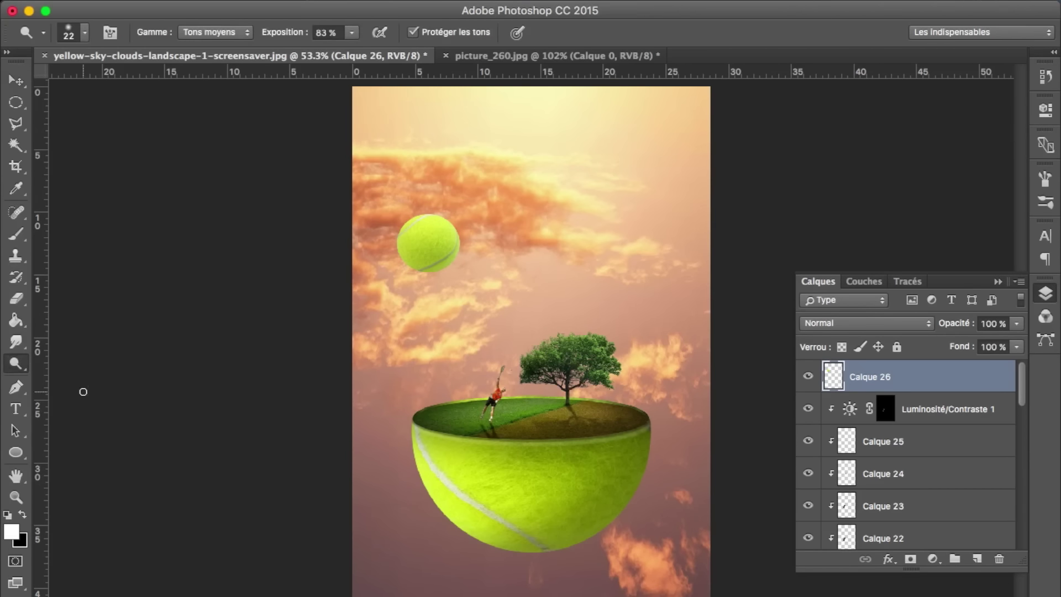
Switch from Dodge to the Burn tool with a 127 px brush
right_click(21, 363)
left_click(61, 372)
right_click(412, 408)
left_click_drag(547, 422, 558, 424)
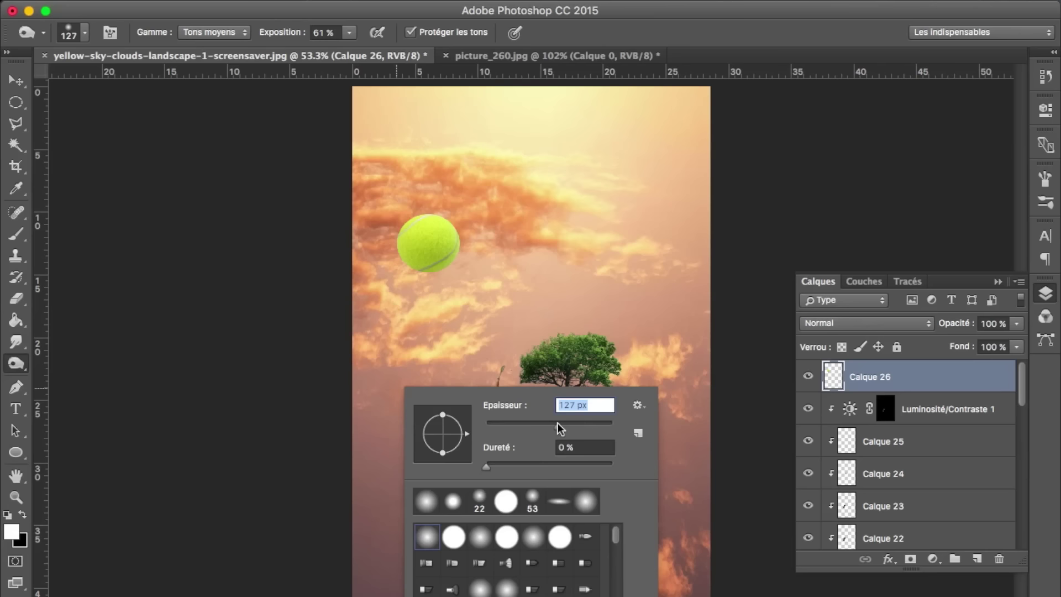
left_click(497, 239)
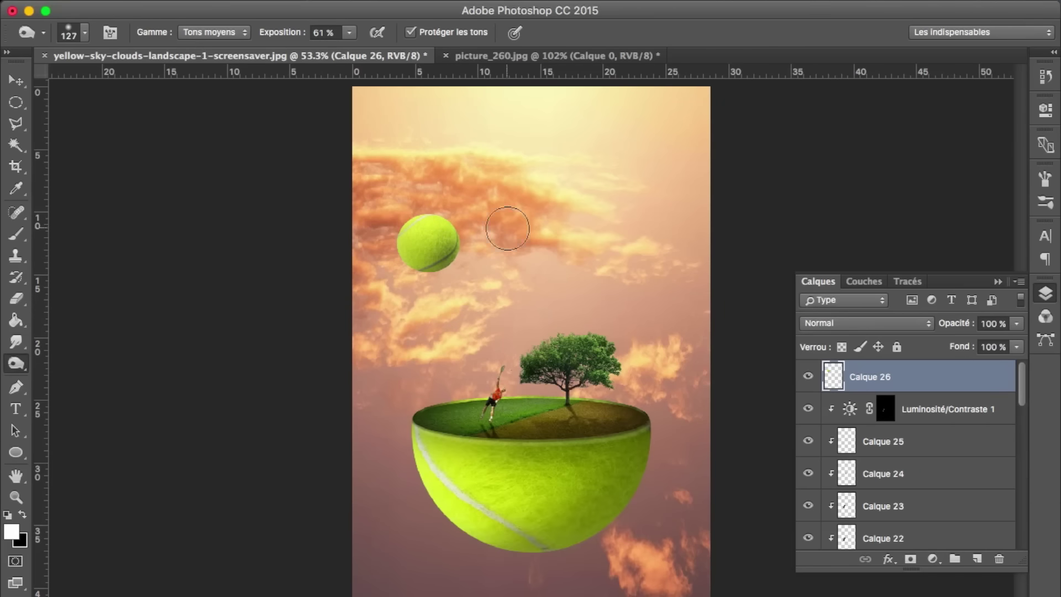
Apply a Flou directionnel blur of distance 19, nudge the ball down-left, and duplicate it
left_click(486, 2)
mouse_move(528, 250)
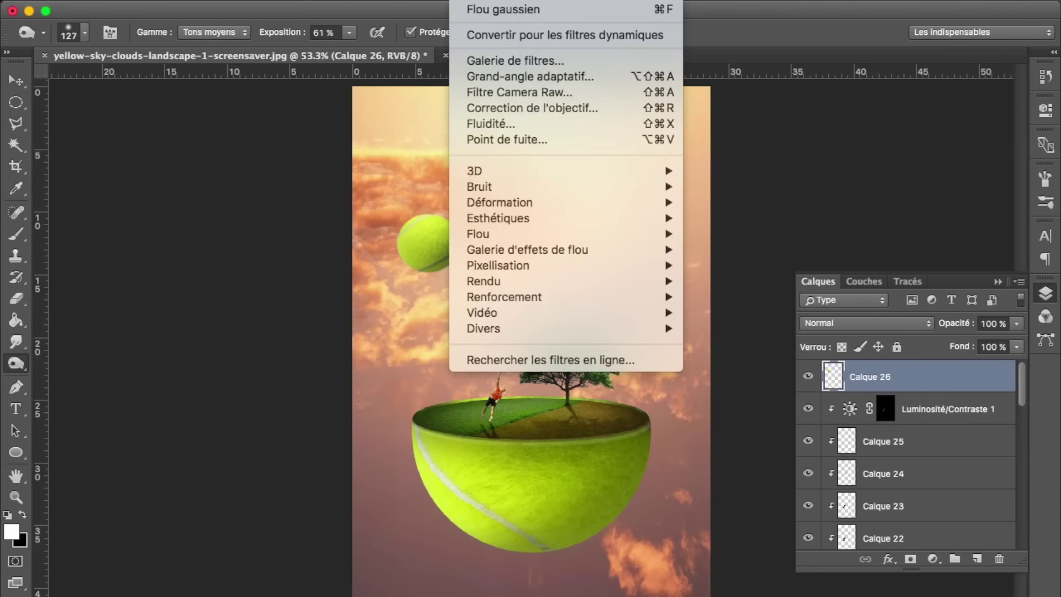
mouse_move(479, 234)
left_click(713, 293)
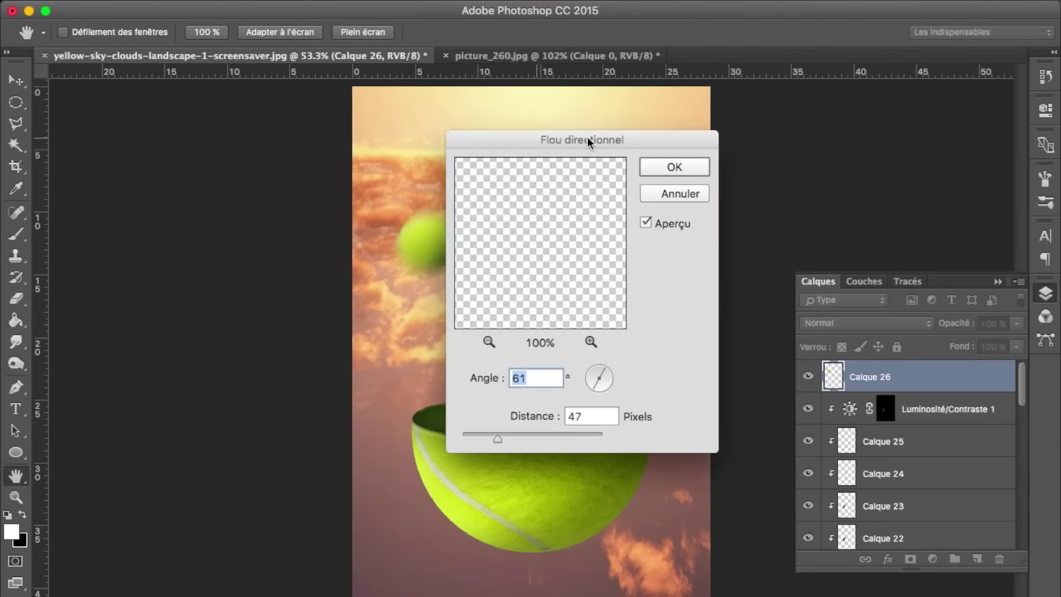
left_click_drag(588, 137, 860, 142)
left_click_drag(744, 436, 732, 440)
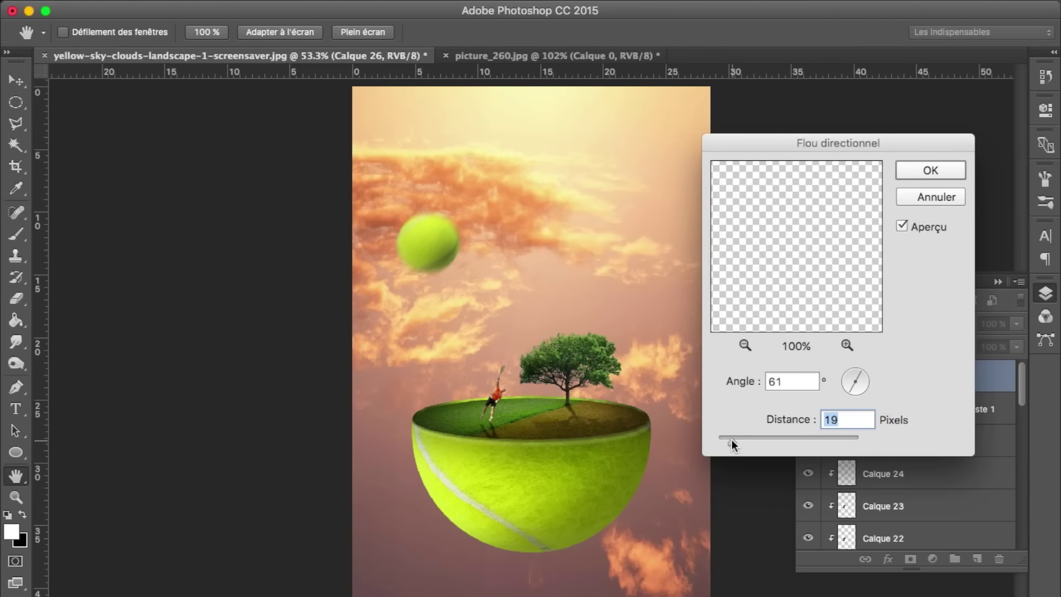
key("Return")
key("v")
left_click_drag(432, 239, 411, 252)
key("ctrl+j")
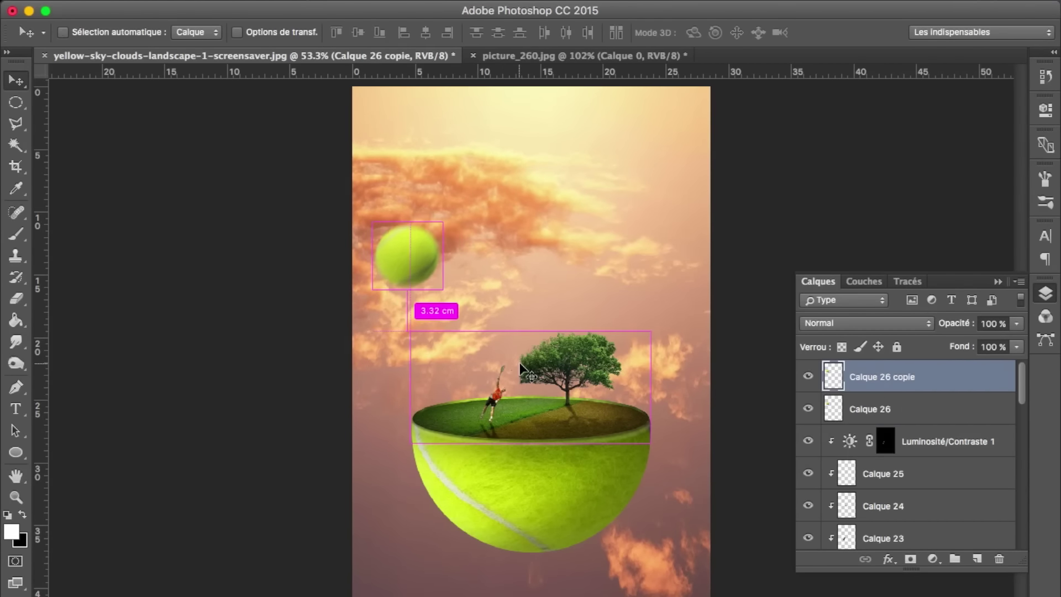
Shrink the ball copy and place it at the left edge of the image
key("ctrl+t")
left_click(320, 34)
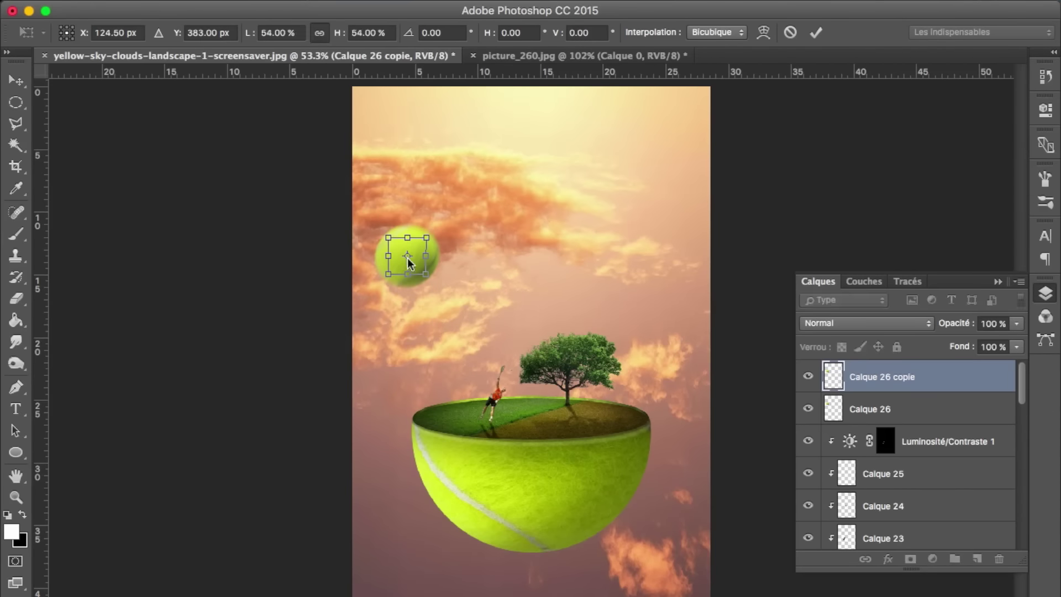
key("Return")
left_click_drag(408, 256, 389, 319)
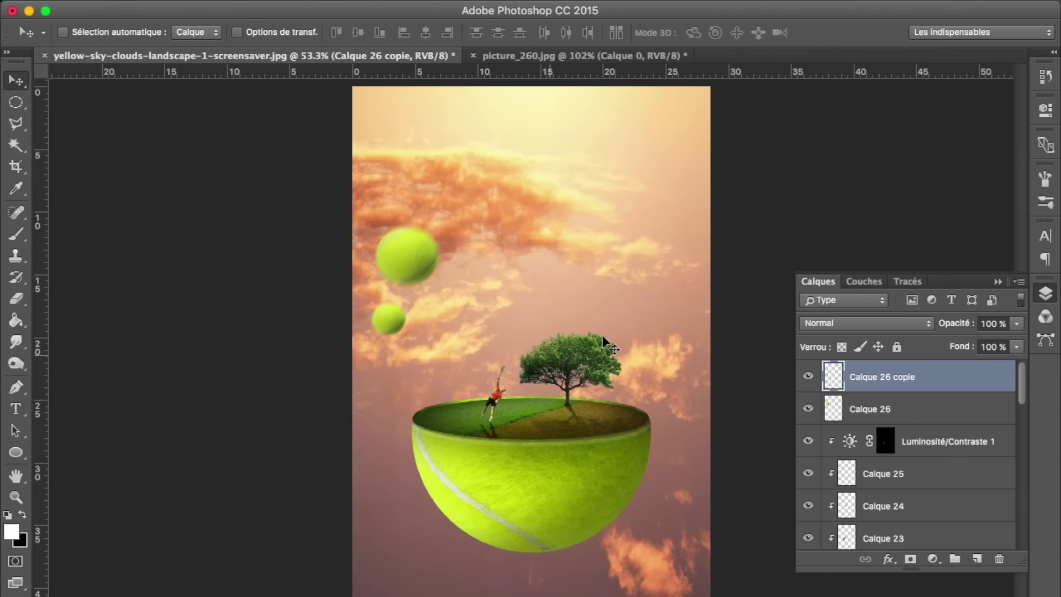
left_click_drag(603, 341, 696, 261)
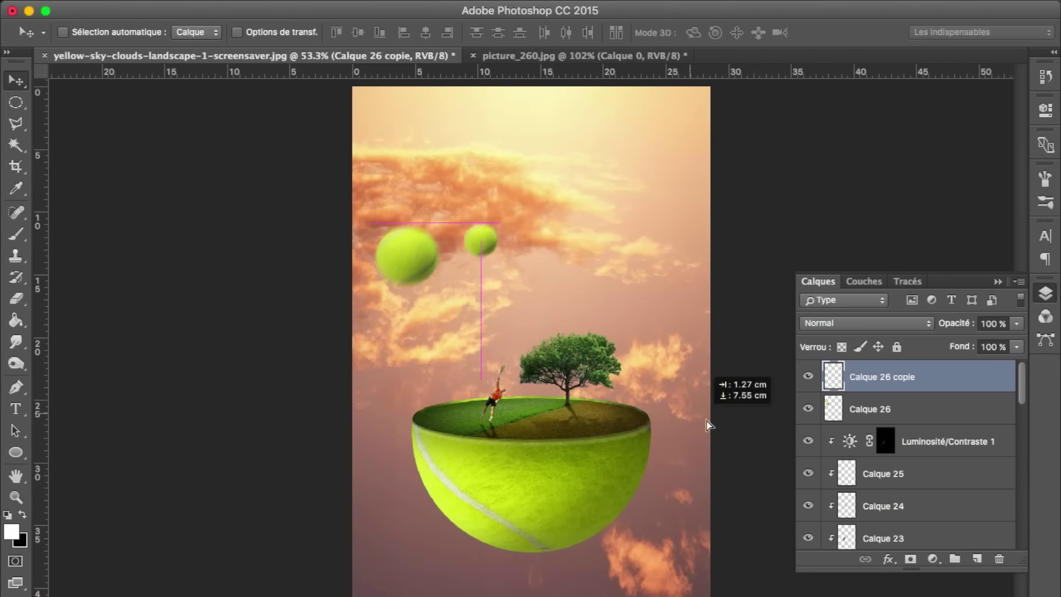
left_click_drag(709, 426, 728, 526)
left_click_drag(568, 393, 593, 427)
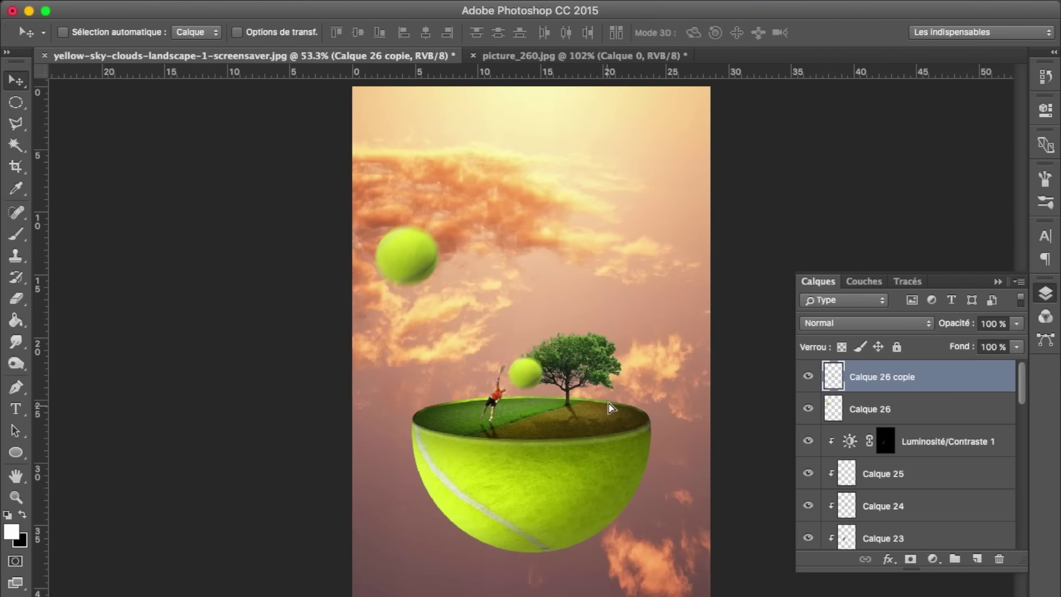
left_click_drag(609, 407, 480, 205)
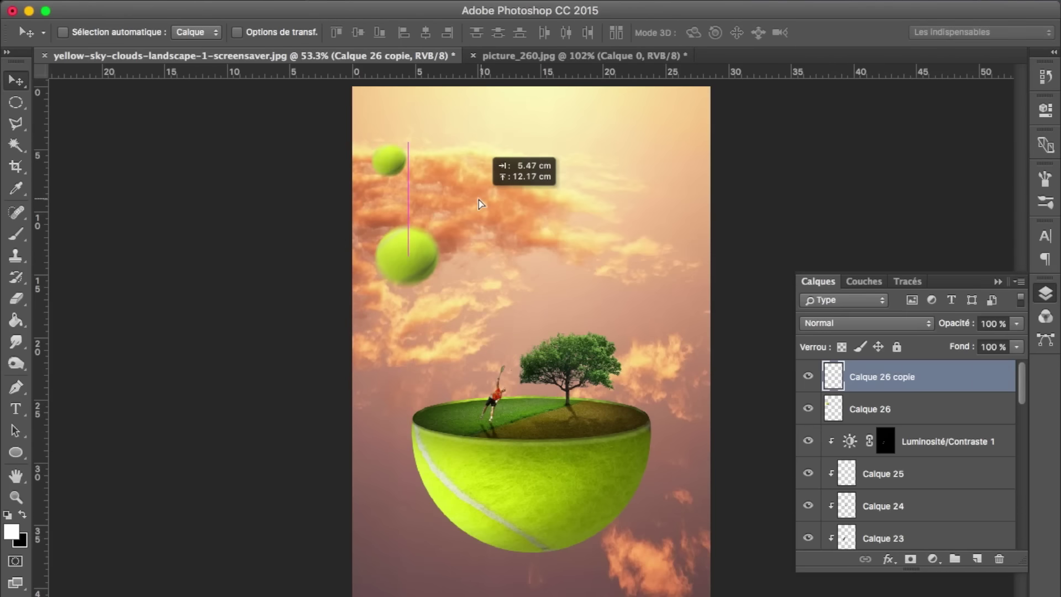
left_click_drag(480, 205, 452, 375)
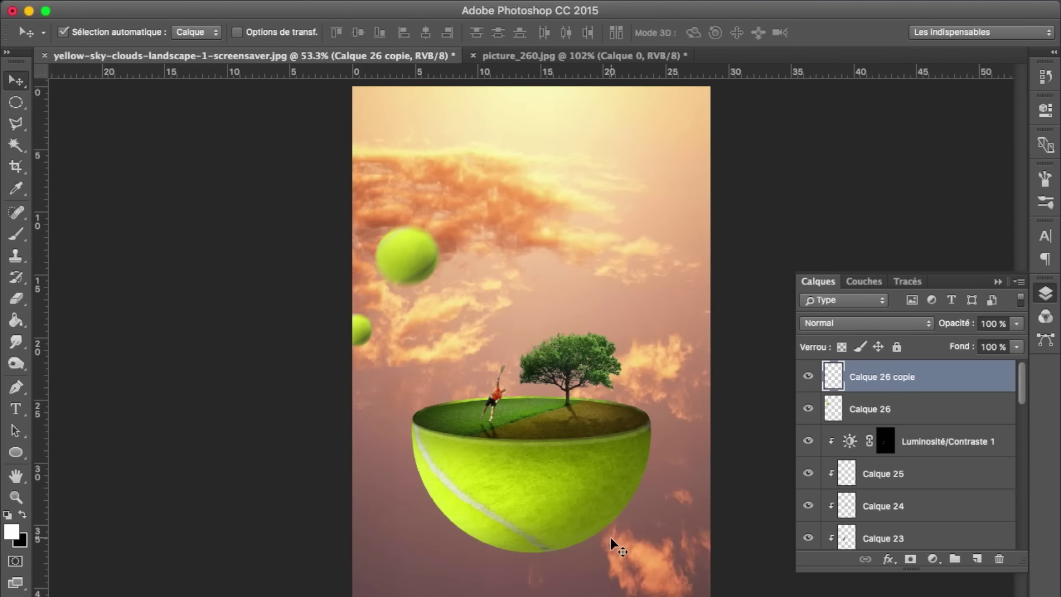
Duplicate the original ball, enlarge it to 150%, and place it at the bottom right
left_click(881, 410)
key("ctrl+j")
key("ctrl+t")
type("150")
key("Tab")
key("Return")
left_click_drag(422, 293, 708, 594)
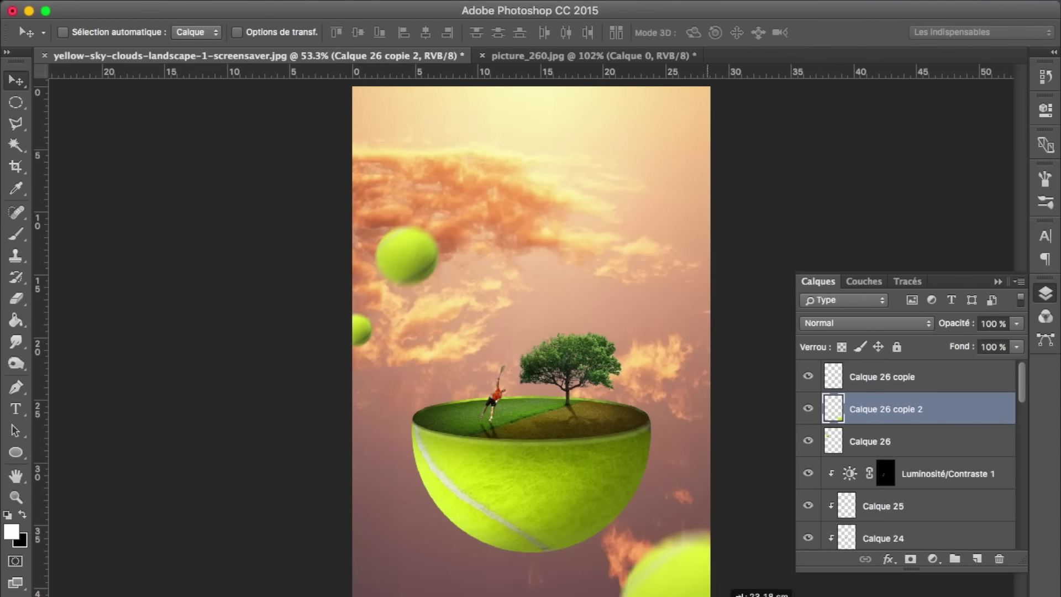
scroll(531, 343, "down", 5)
Switch to the Dodge tool with a 504 px brush
left_click(15, 363)
right_click(603, 369)
right_click(468, 287)
left_click_drag(586, 326, 619, 326)
key("Return")
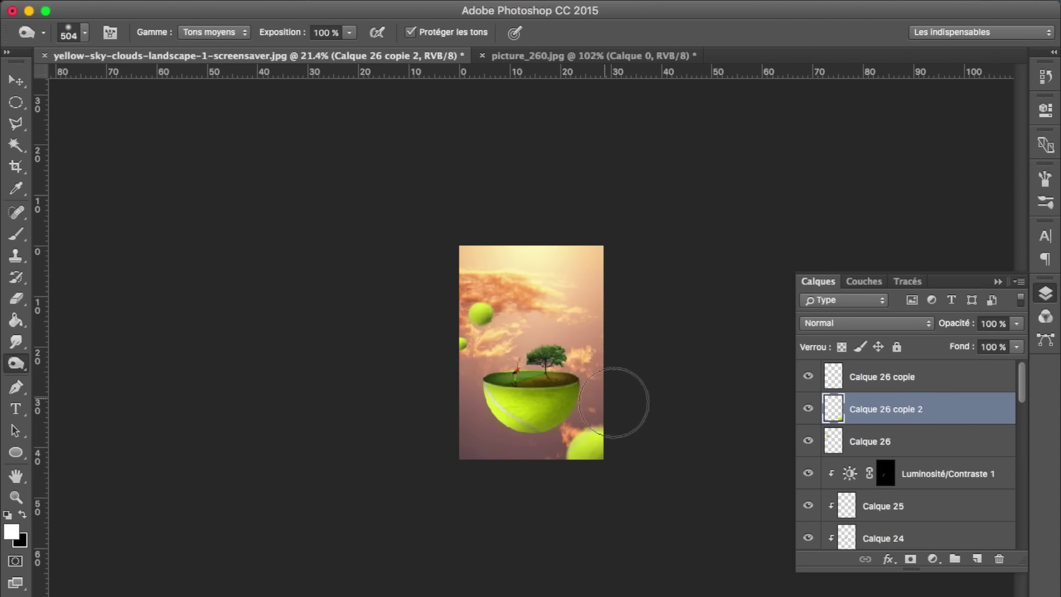
Make another copy of the upper-left tennis ball, offset slightly up-left
scroll(641, 499, "up", 3)
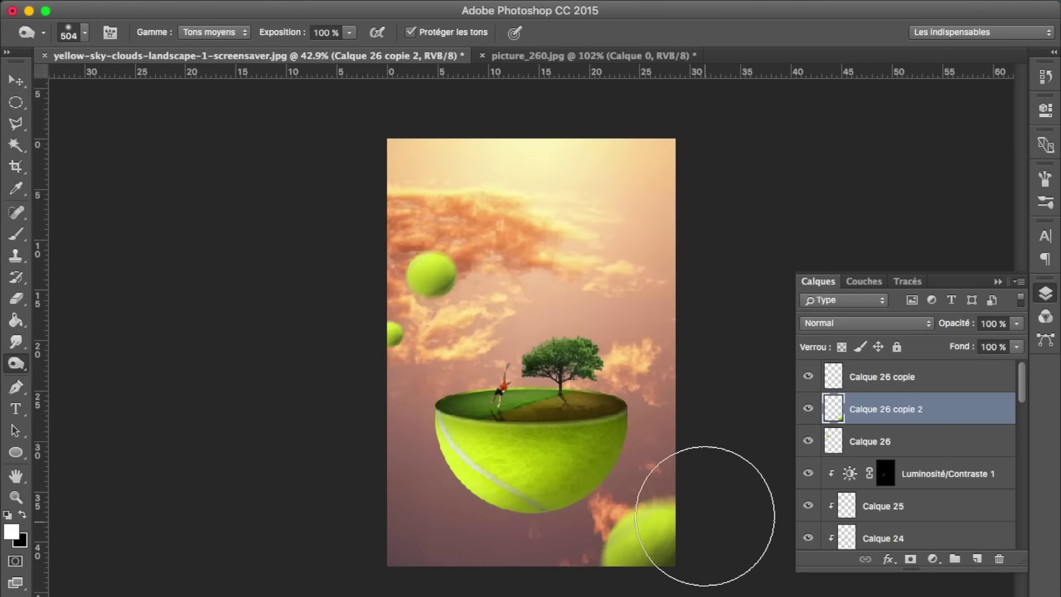
scroll(534, 261, "up", 2)
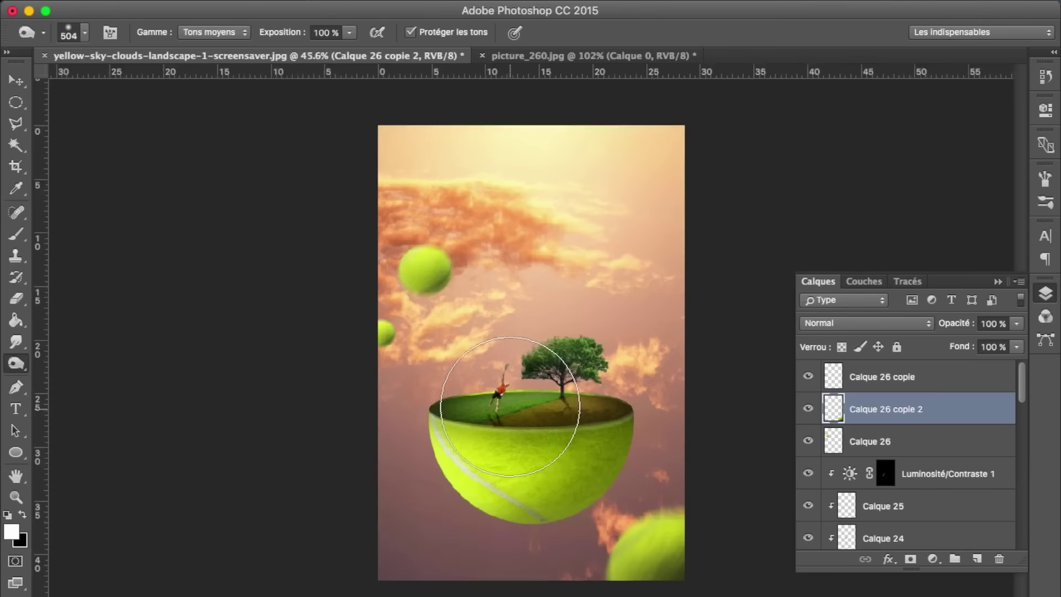
scroll(498, 284, "up", 1)
scroll(497, 284, "down", 2)
key("v")
left_click_drag(406, 162, 386, 141, "alt")
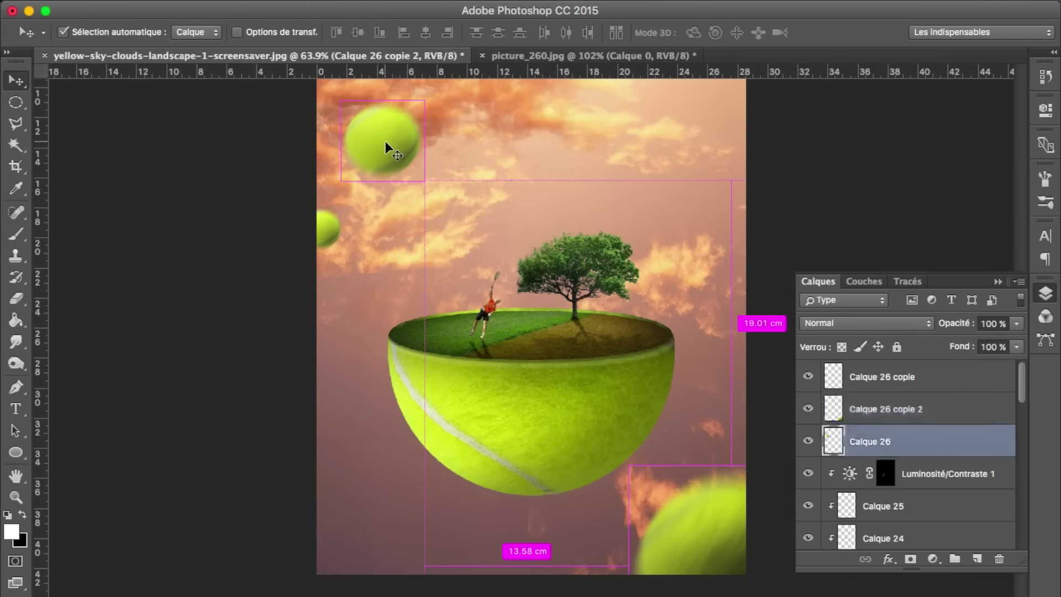
Shrink the new ball copy slightly and place it in the upper sky
key("ctrl+t")
left_click_drag(337, 39, 323, 39)
key("Return")
left_click_drag(443, 222, 468, 348)
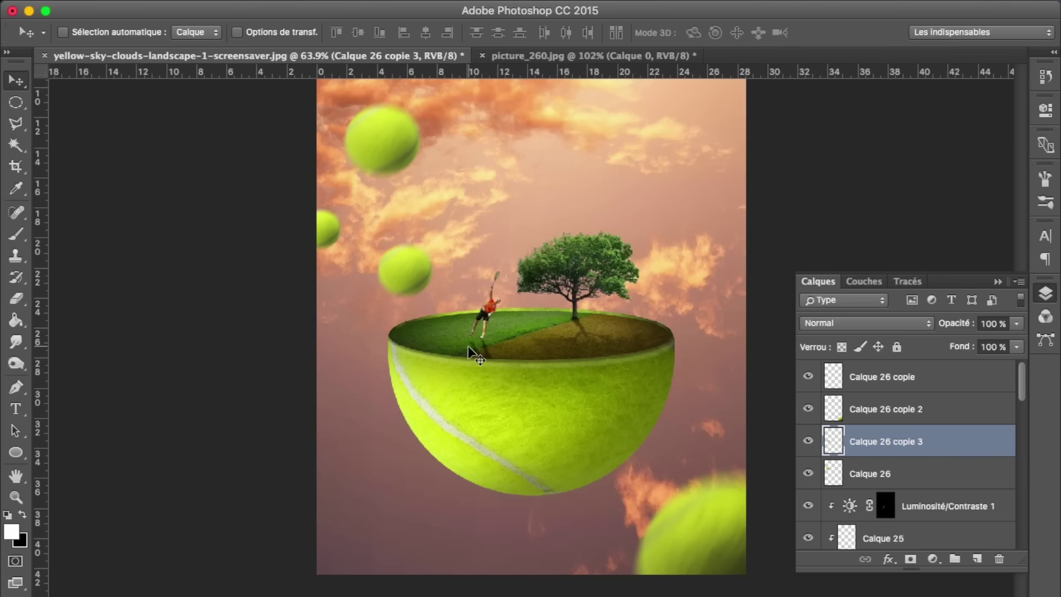
scroll(468, 346, "down", 1)
left_click_drag(468, 351, 705, 124)
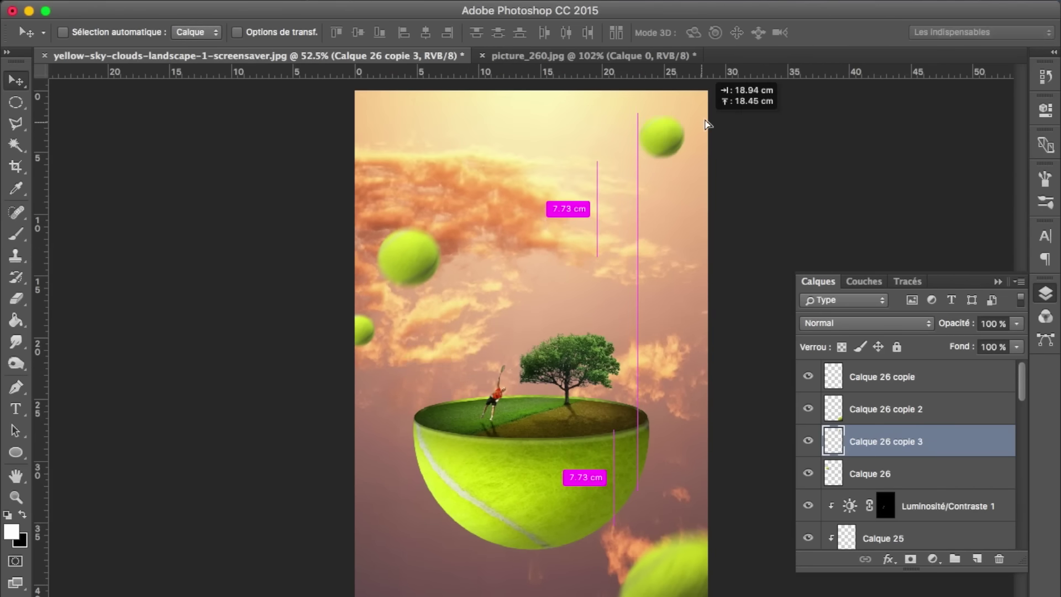
key("ctrl+alt+z")
key("ctrl+alt+z")
mouse_move(560, 390)
left_mouse_down()
mouse_move(604, 123)
mouse_move(578, 130)
left_mouse_up()
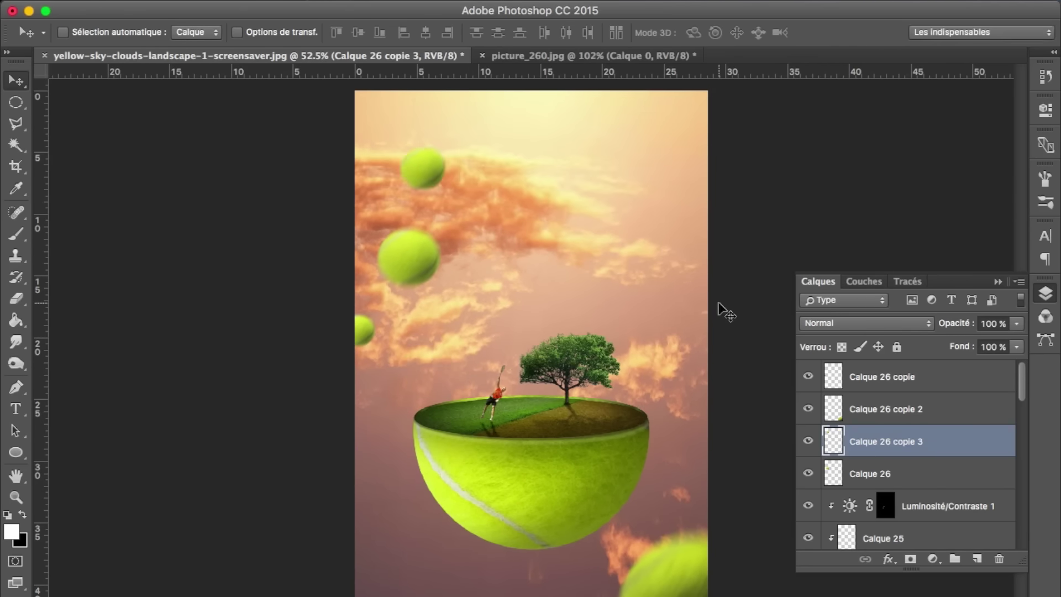
Scale the ball proportionally to 86% and settle it lower in the sky
key("ctrl+t")
left_click(320, 32)
left_click_drag(342, 35, 334, 35)
key("Return")
left_click_drag(476, 317, 498, 461)
key("ctrl+t")
key("Return")
left_click(508, 1)
key("Escape")
mouse_move(540, 279)
left_mouse_down()
mouse_move(449, 462)
mouse_move(575, 341)
left_mouse_up()
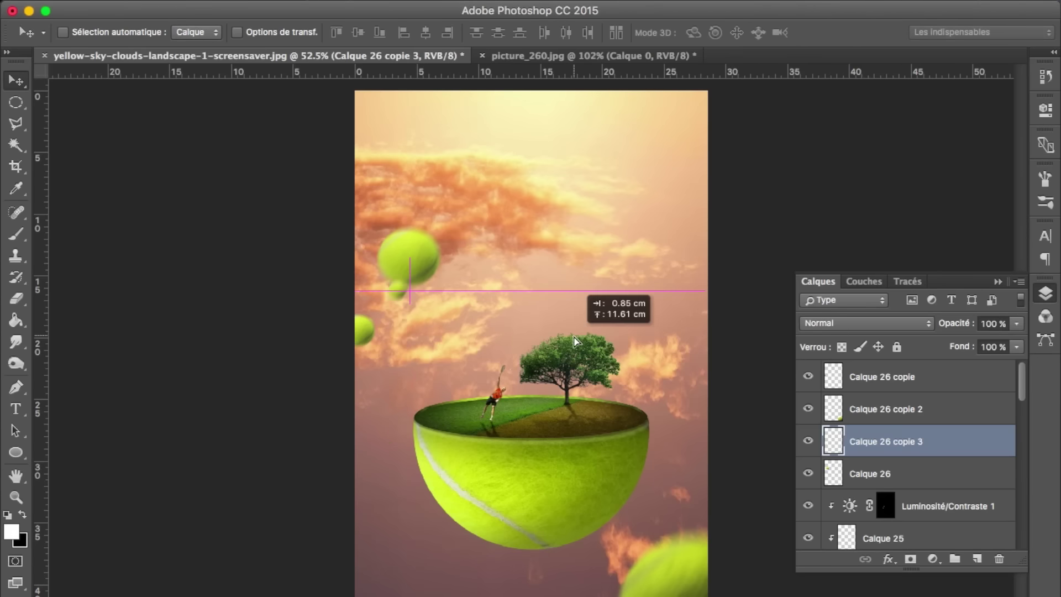
left_click_drag(575, 341, 565, 242)
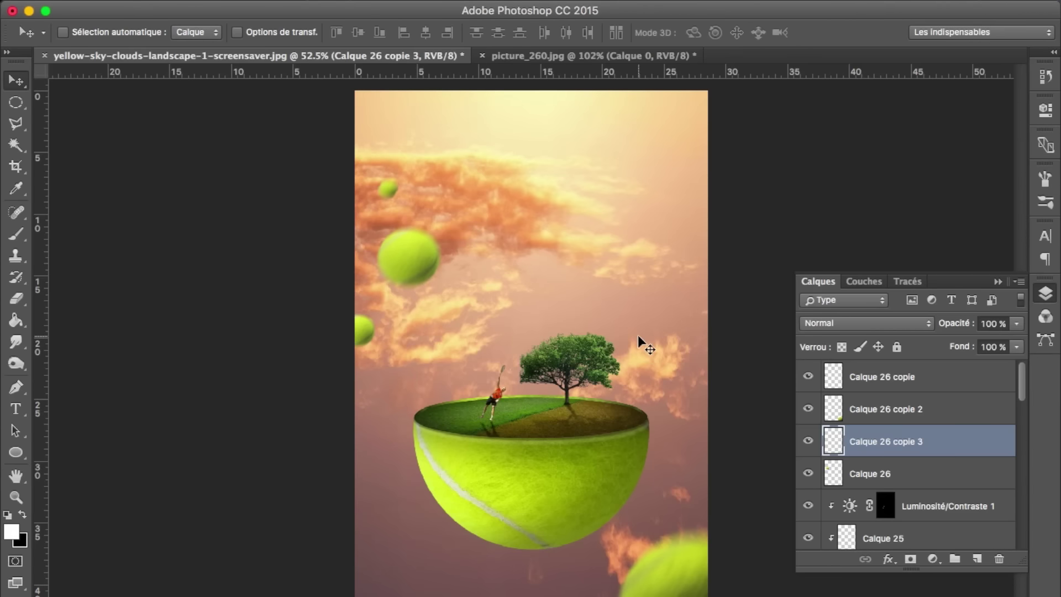
Duplicate the ball, enlarge the copy to 187%, and move it to the top right
left_click_drag(638, 335, 426, 256)
key("ctrl+t")
type("187")
key("Tab")
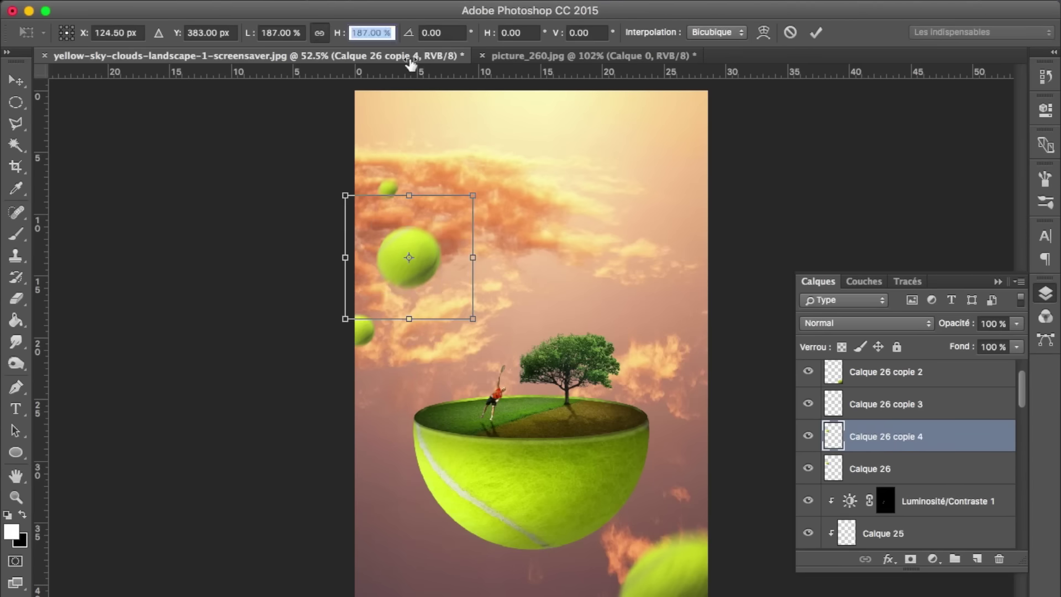
key("Return")
left_click_drag(449, 335, 735, 221)
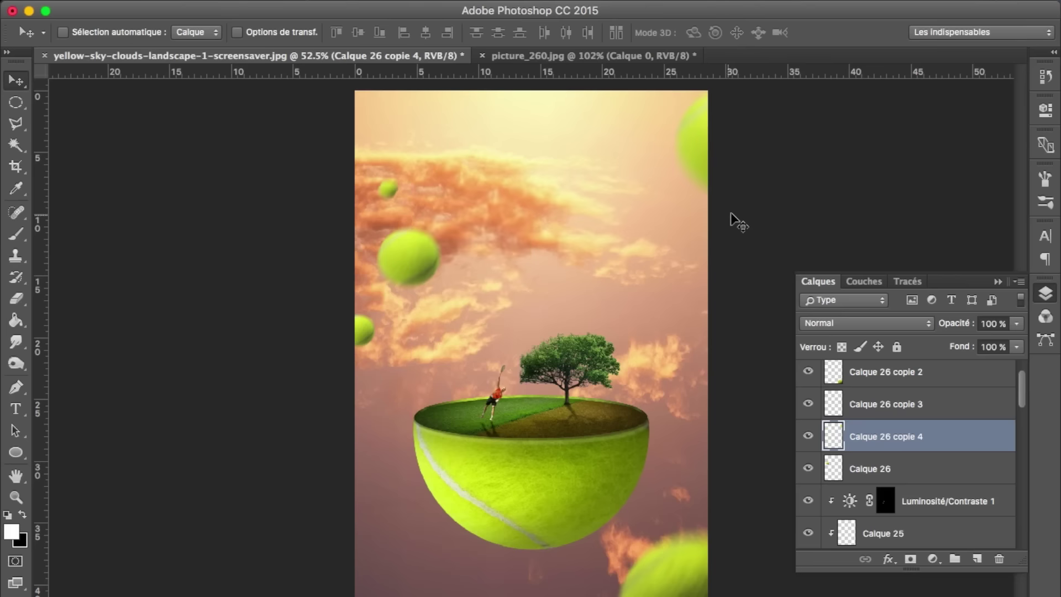
left_click(17, 347)
key("v")
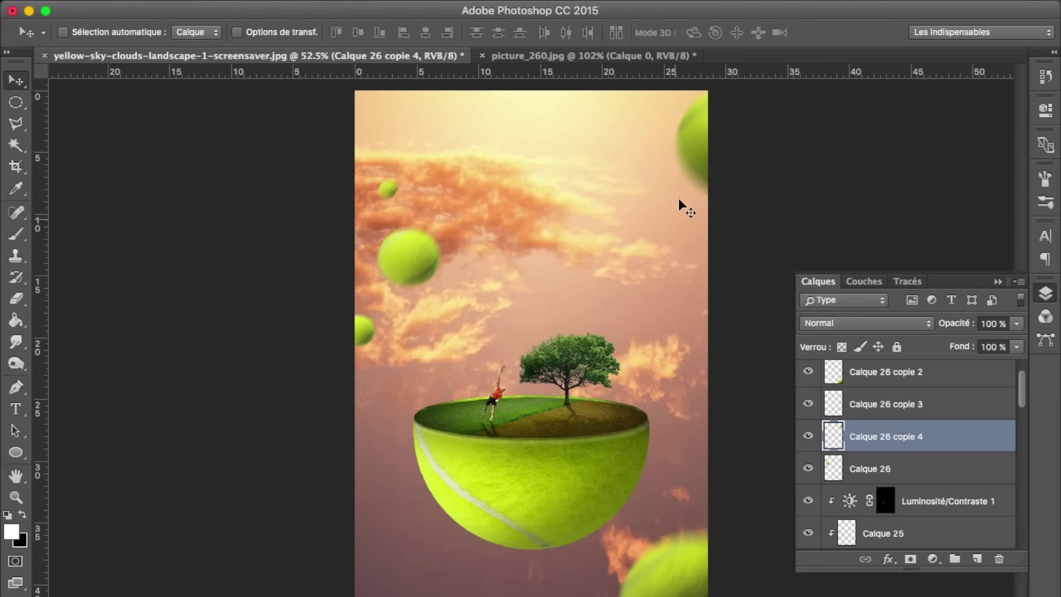
mouse_move(685, 209)
left_mouse_down()
mouse_move(746, 540)
mouse_move(592, 553)
mouse_move(632, 254)
left_mouse_up()
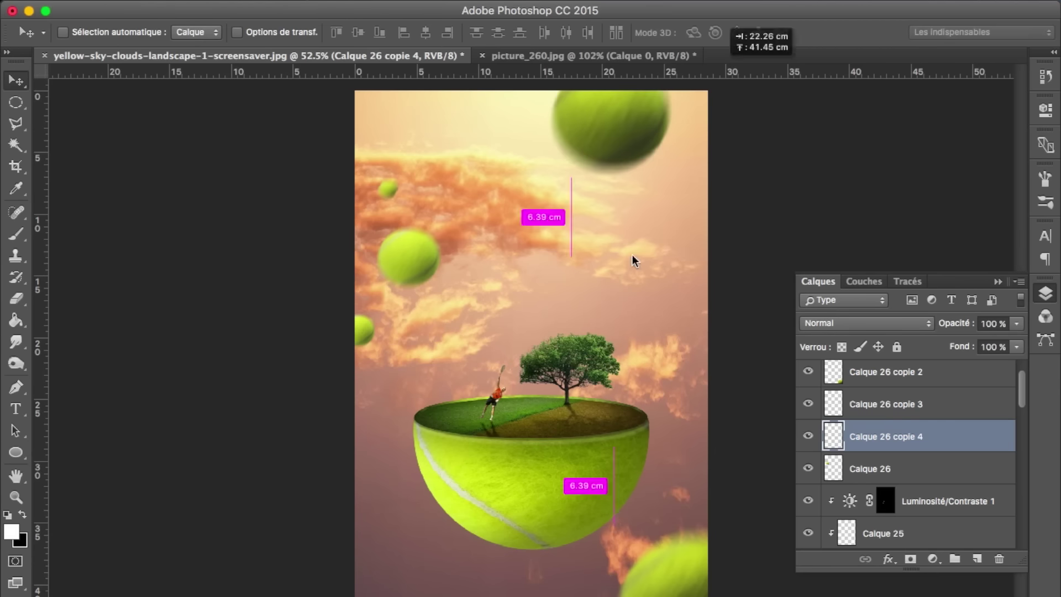
Fine-tune the large ball's position near the top edge, then select Calque 0
left_click_drag(603, 313, 614, 271)
scroll(653, 357, "up", 3)
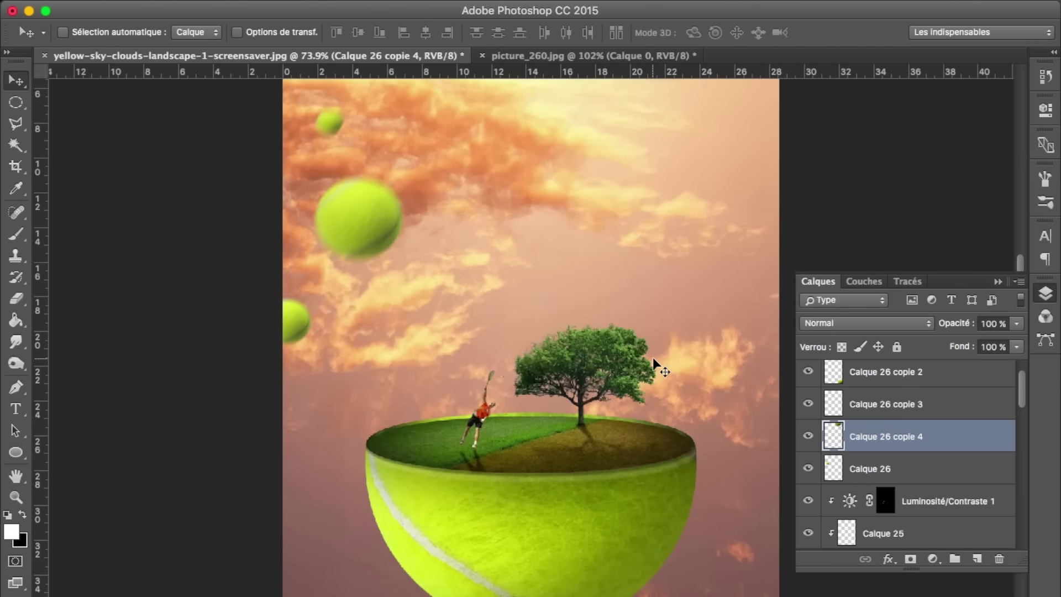
scroll(652, 357, "down", 4)
mouse_move(652, 357)
left_mouse_down()
mouse_move(686, 426)
mouse_move(658, 304)
left_mouse_up()
scroll(691, 387, "up", 4)
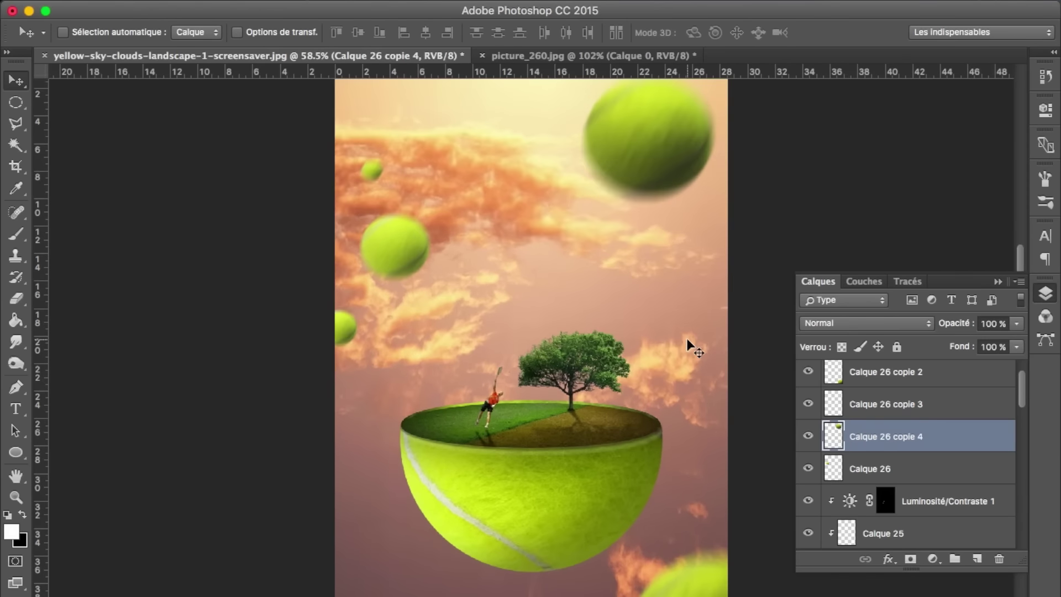
key("ctrl+t")
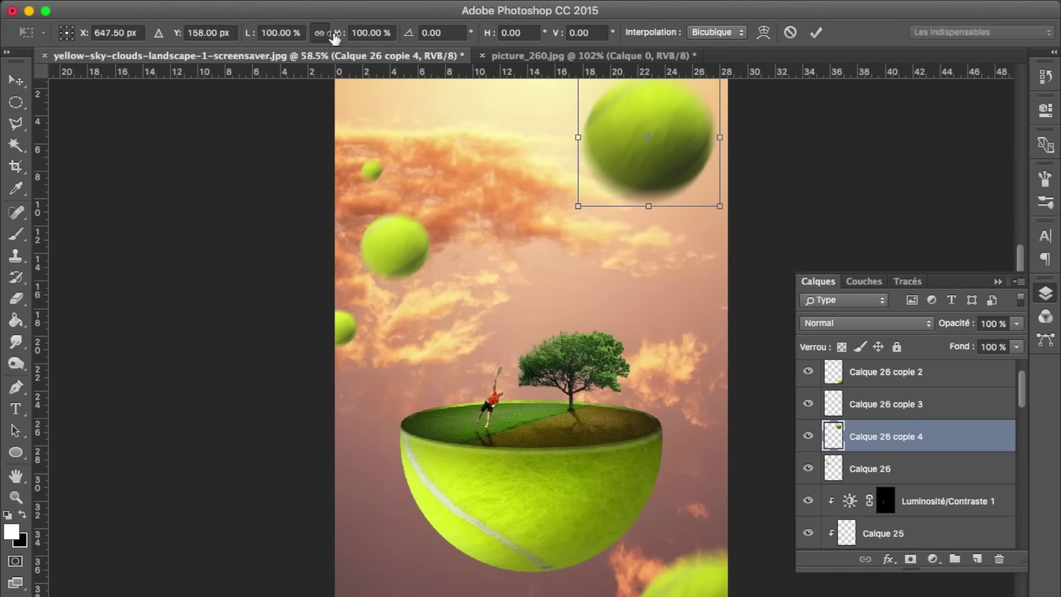
key("Return")
left_click_drag(644, 118, 647, 135)
scroll(647, 135, "down", 3)
scroll(630, 235, "up", 2)
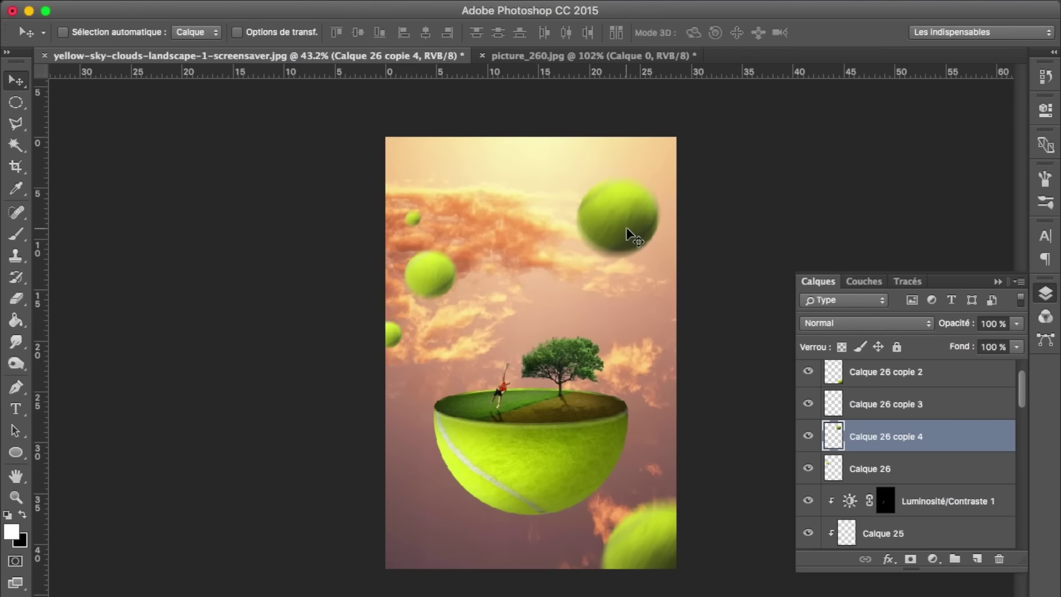
scroll(951, 495, "down", 10)
left_click(907, 529)
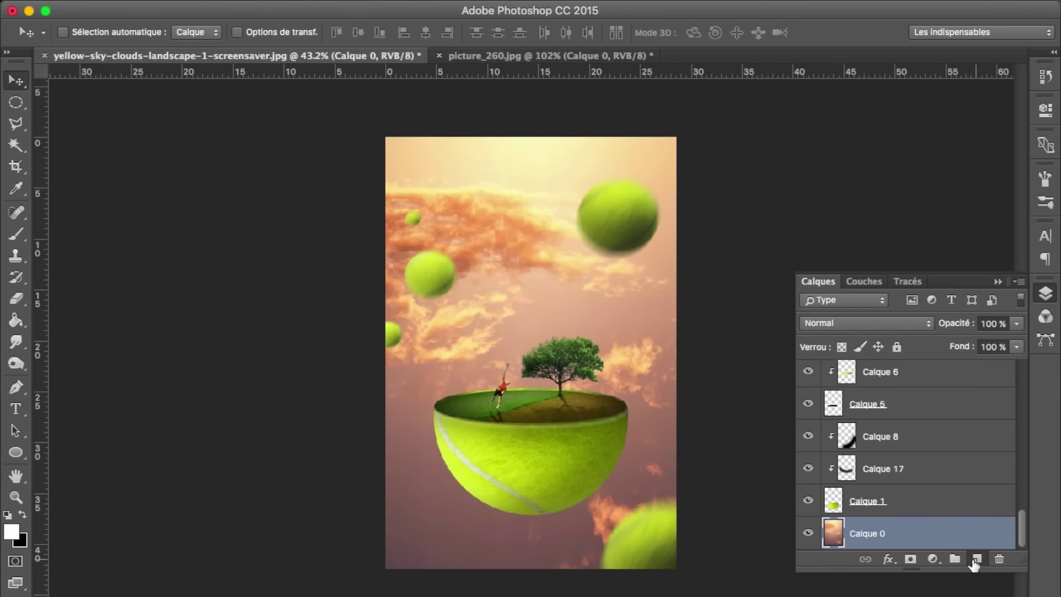
On a new layer, paint a soft glow in the sky with a 256 px brush
left_click(977, 559)
key("b")
right_click(607, 204)
type("256")
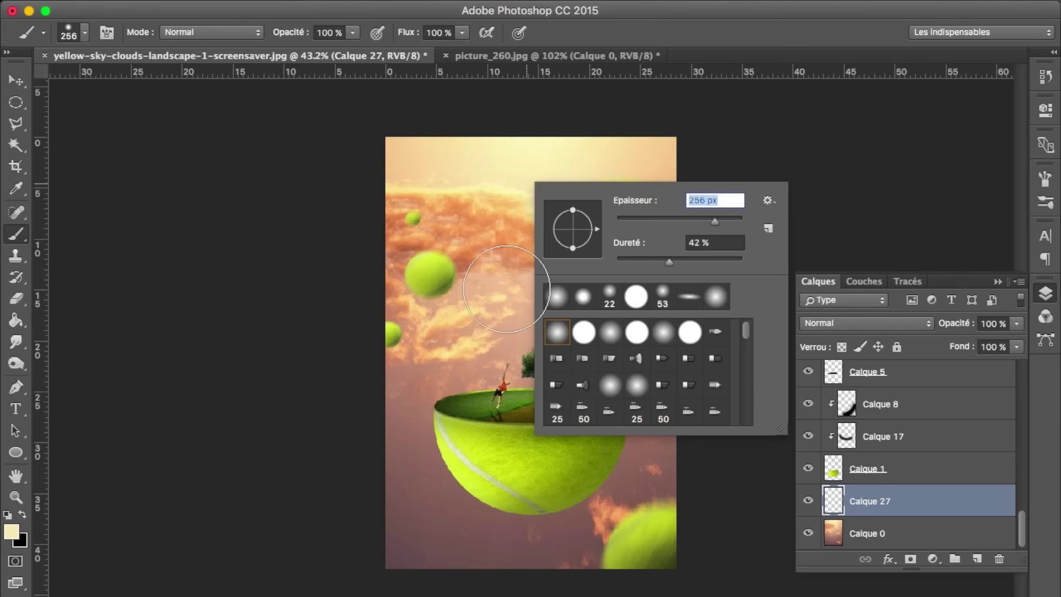
key("Return")
left_click(517, 274)
key("ctrl+z")
right_click(532, 366)
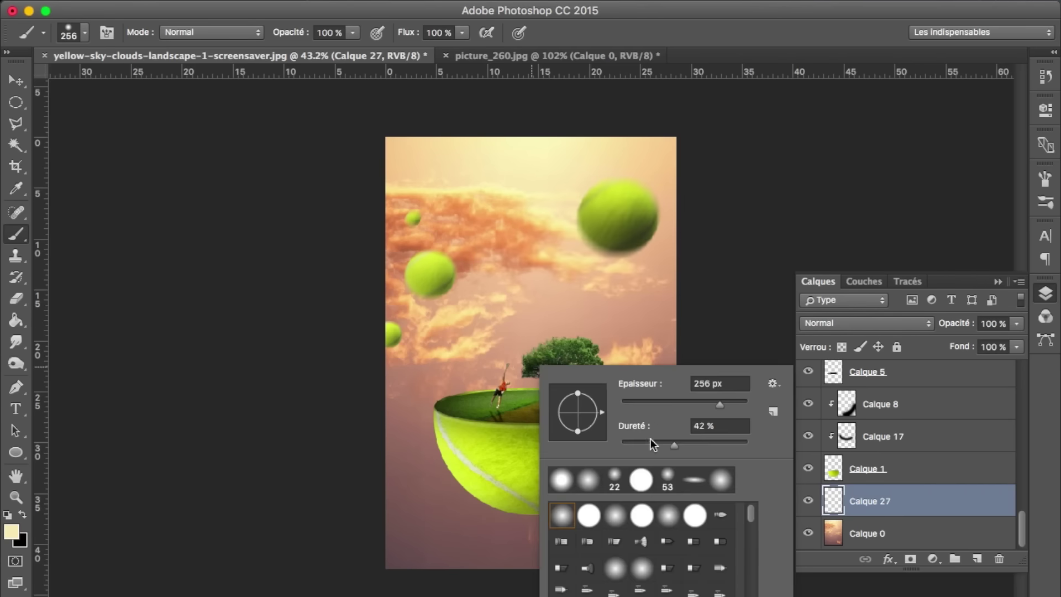
left_click(511, 324)
key("ctrl+t")
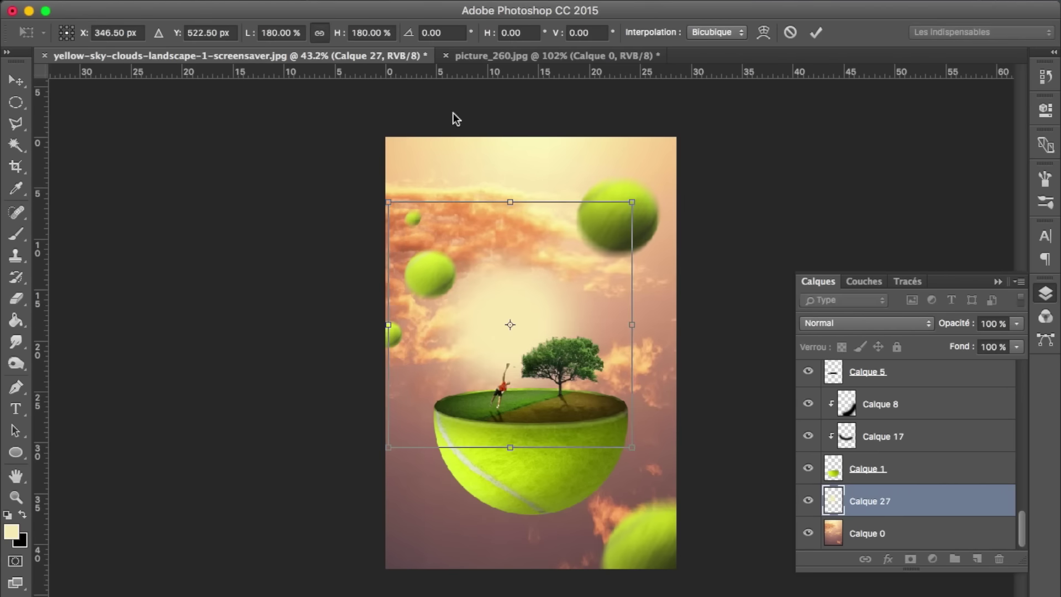
key("Return")
Blend the glow in Superposition, shift it behind the tree, and merge it down
left_click(865, 325)
left_click(840, 450)
left_click(884, 324)
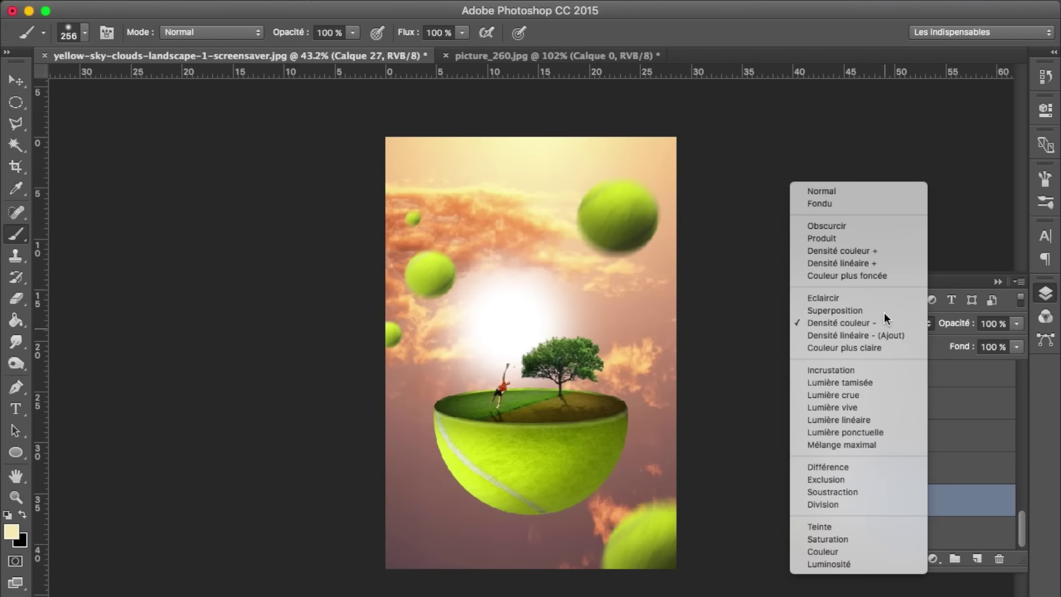
left_click(885, 310)
key("v")
left_click_drag(588, 342, 553, 374)
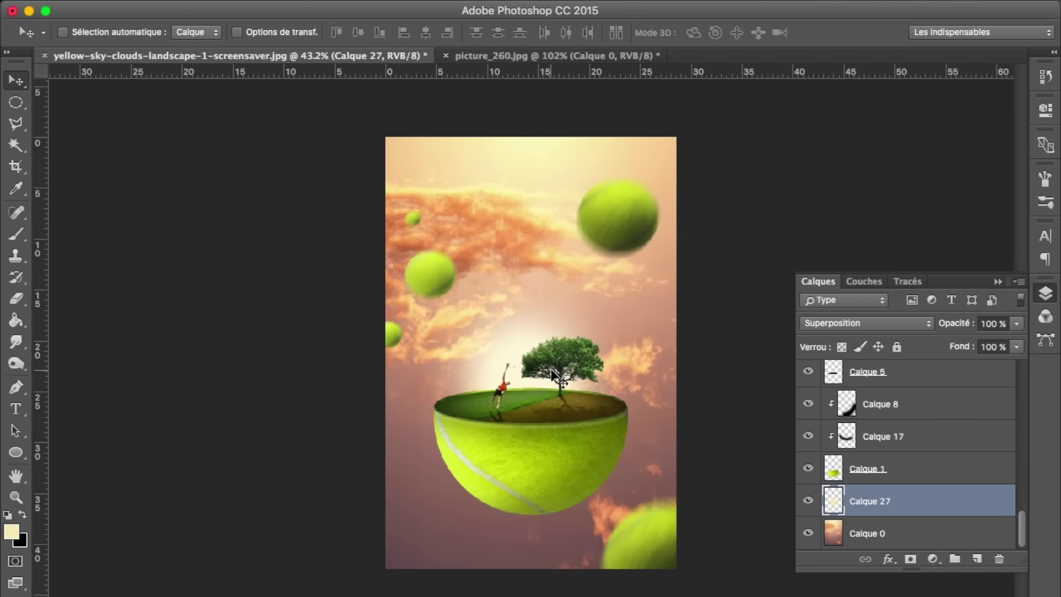
key("ctrl+e")
Bring in the sparkle image, apply Gaussian Blur, and shorten it from the bottom
left_click(152, 1)
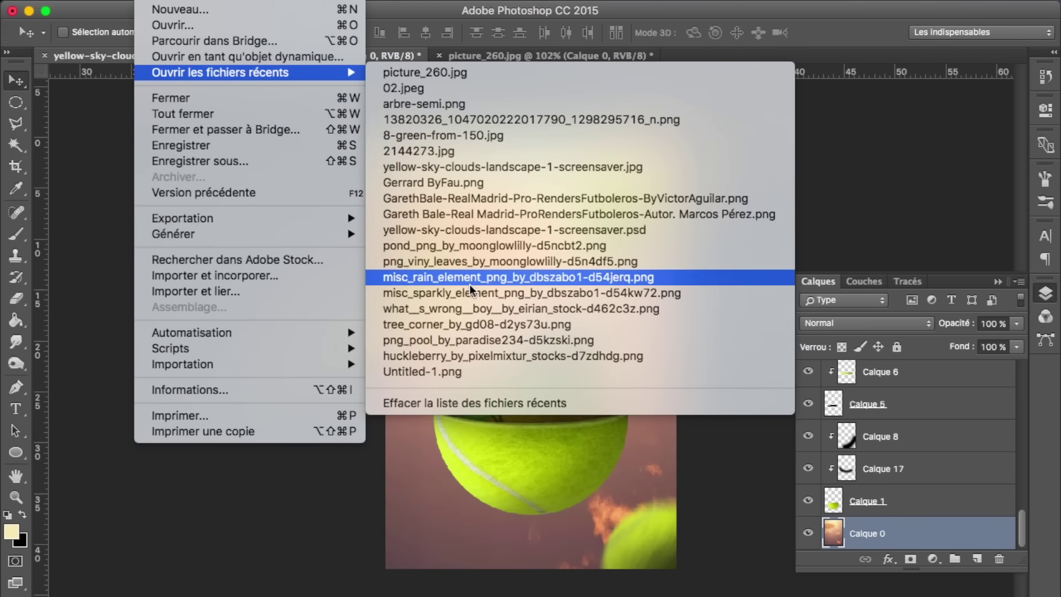
left_click(470, 292)
mouse_move(292, 4)
left_mouse_down()
mouse_move(279, 55)
mouse_move(549, 288)
left_mouse_up()
left_click(464, 1)
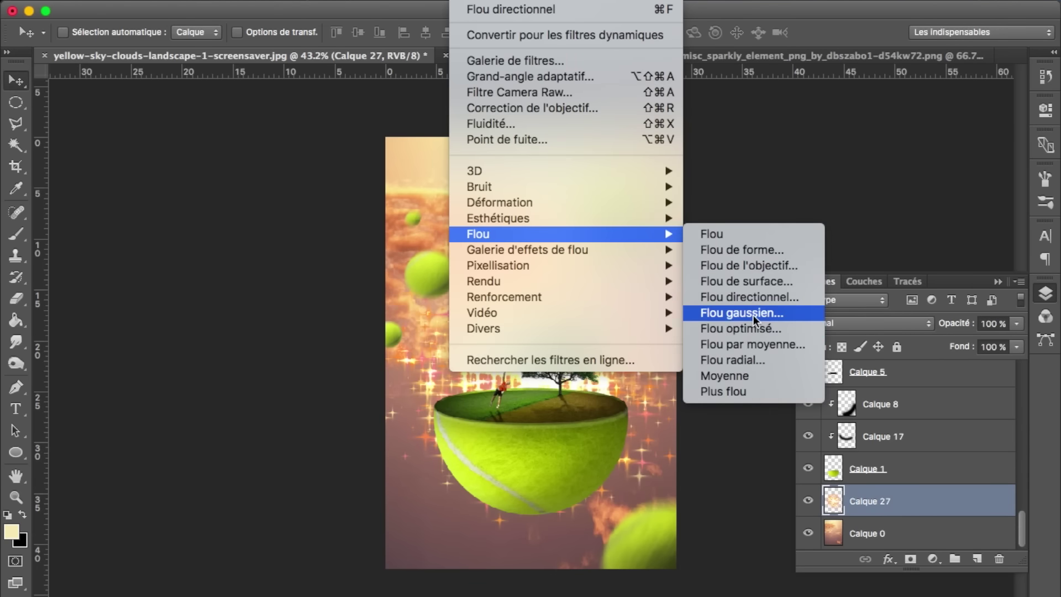
left_click(754, 315)
left_click_drag(758, 331, 797, 332)
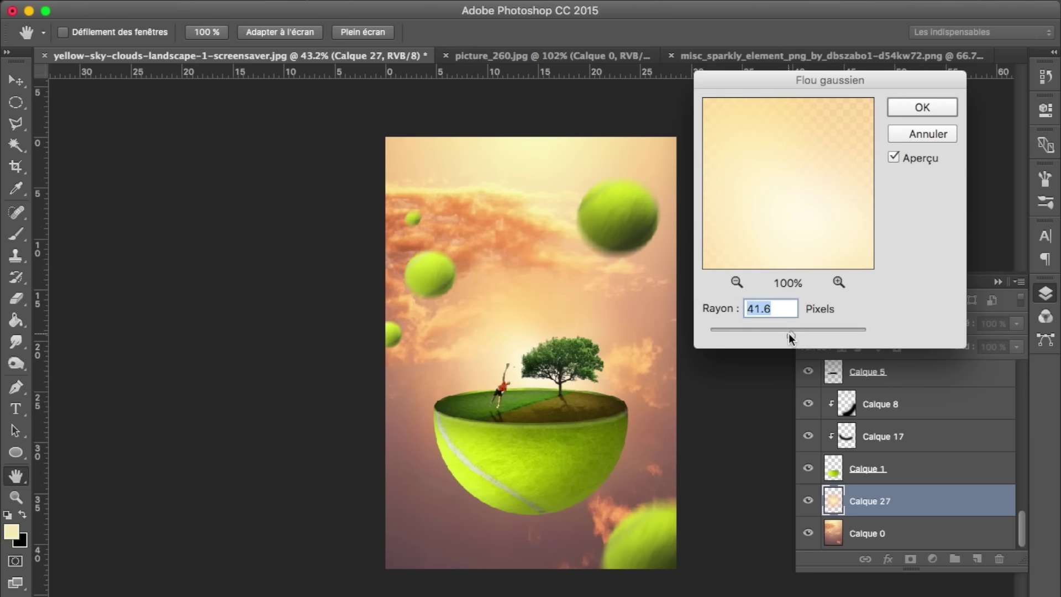
key("Return")
key("ctrl+t")
left_click_drag(534, 553, 534, 480)
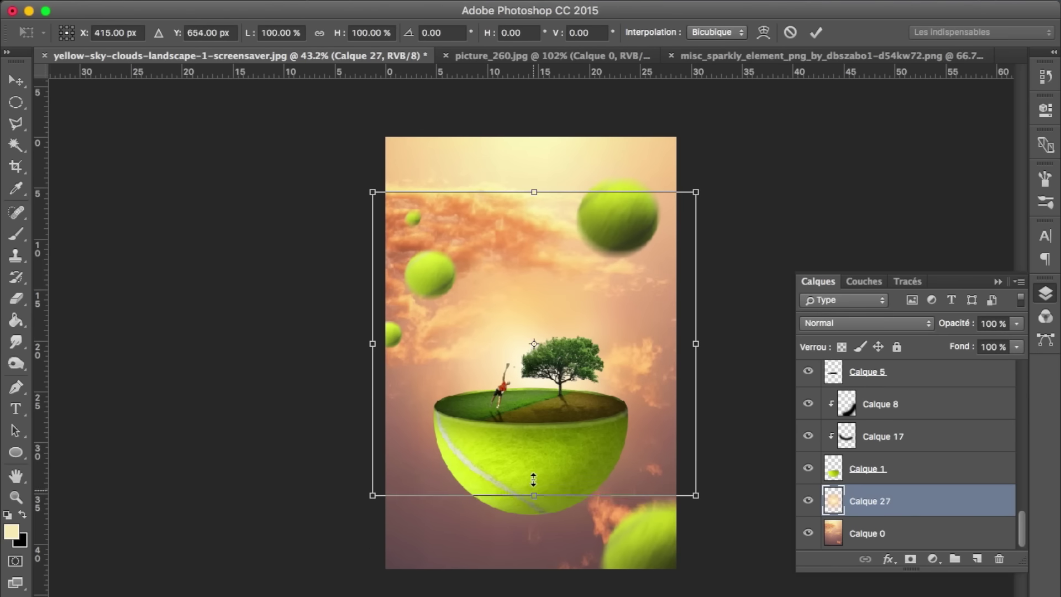
key("Return")
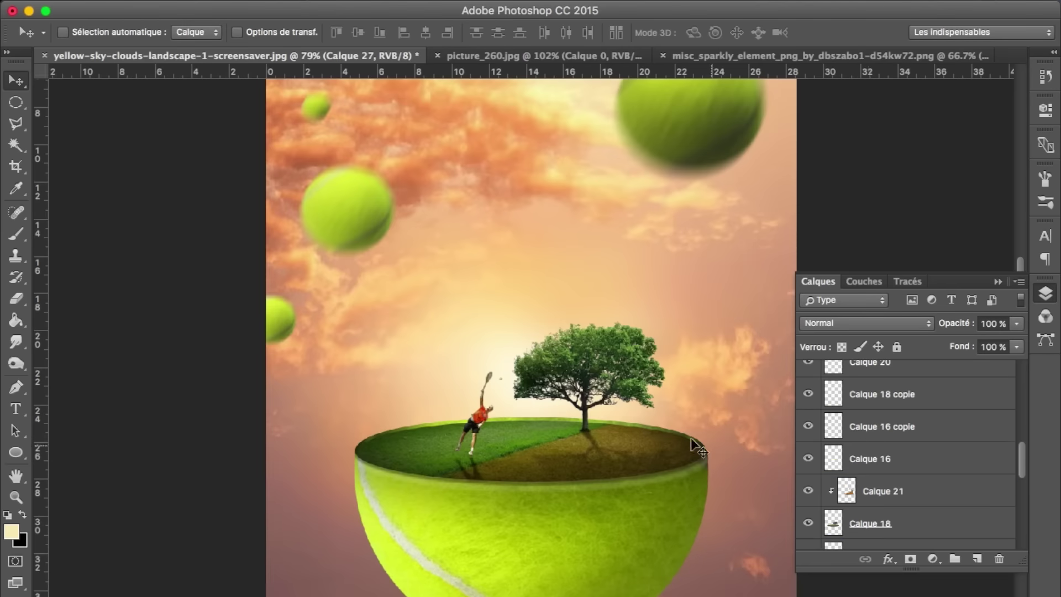
Add a new layer clipped to Calque 18 and brush light haze over the tree
left_click(691, 438, "ctrl")
left_click(978, 560)
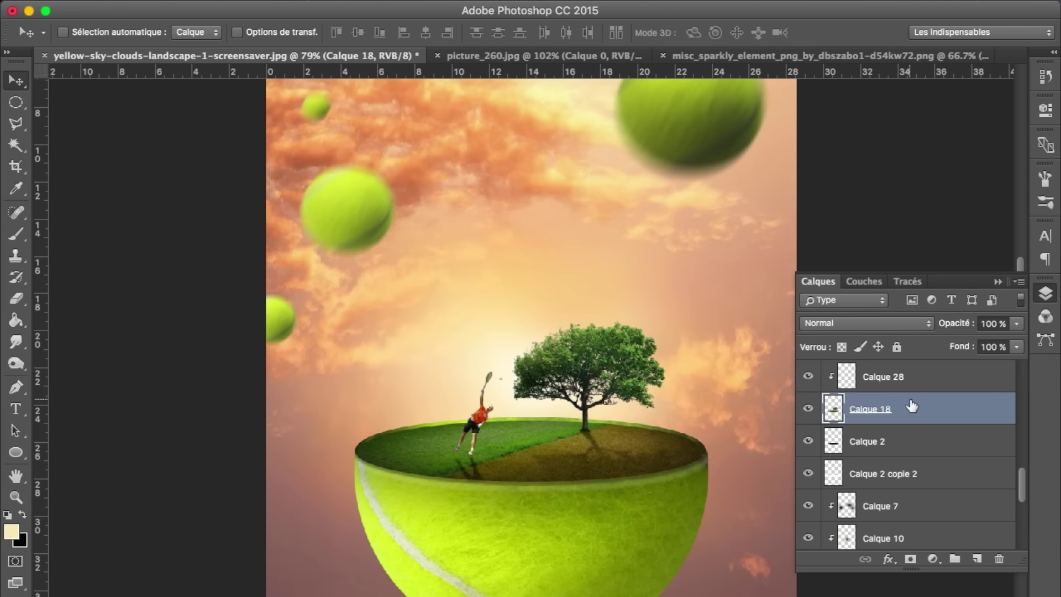
left_click(912, 388, "alt")
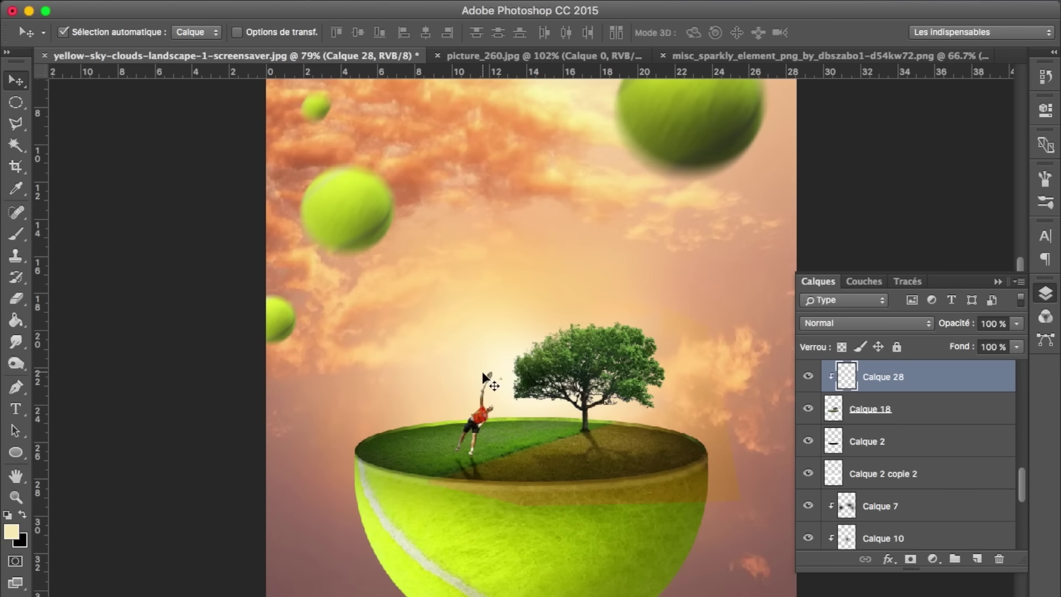
key("b")
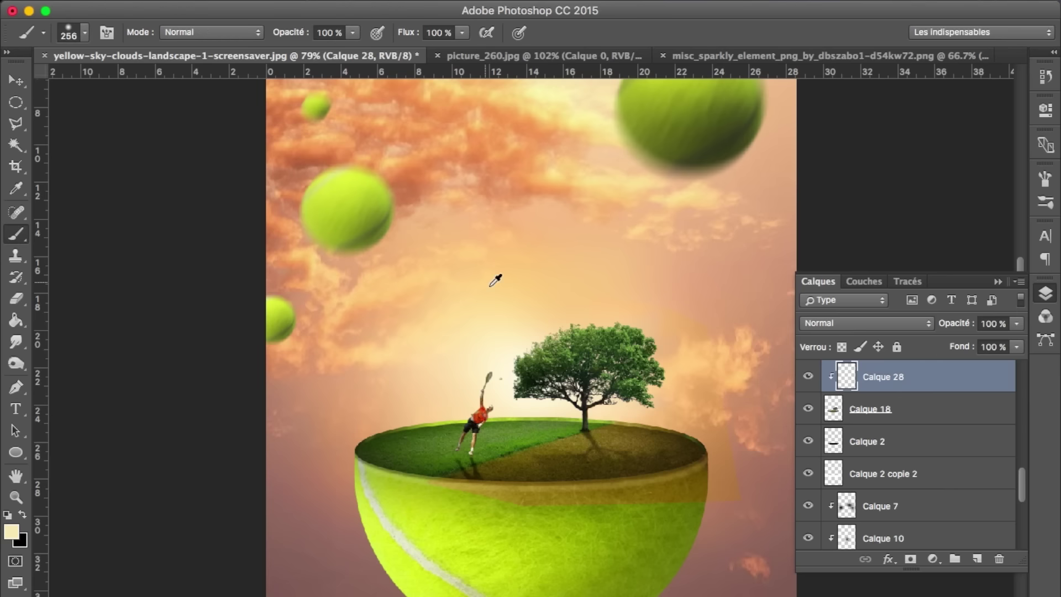
left_click_drag(486, 272, 425, 374)
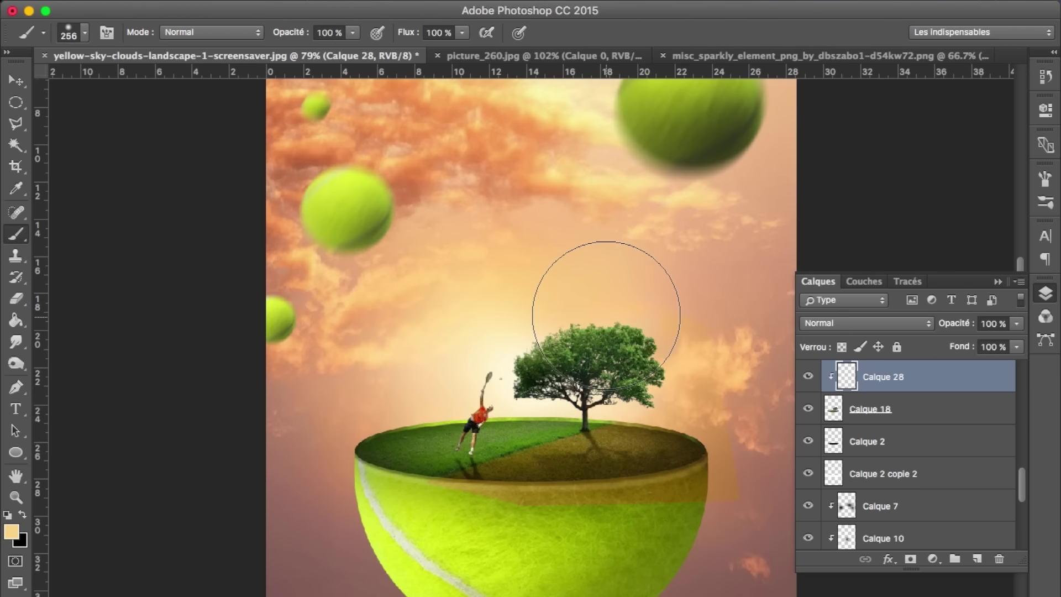
key("ctrl+z")
left_click_drag(585, 261, 512, 361)
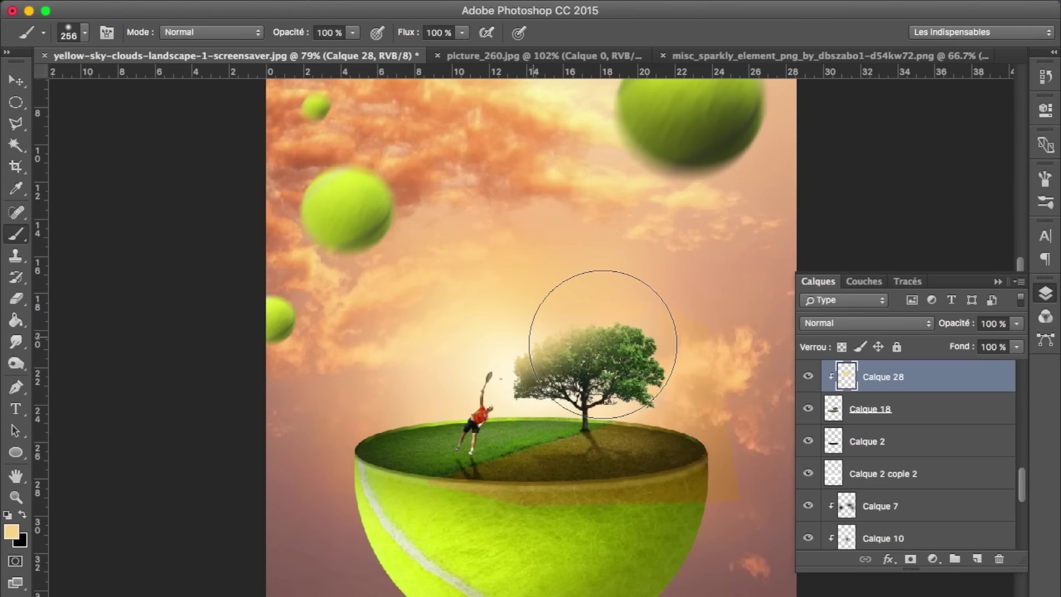
right_click(512, 360)
key("Return")
left_click_drag(547, 387, 591, 398)
key("ctrl+z")
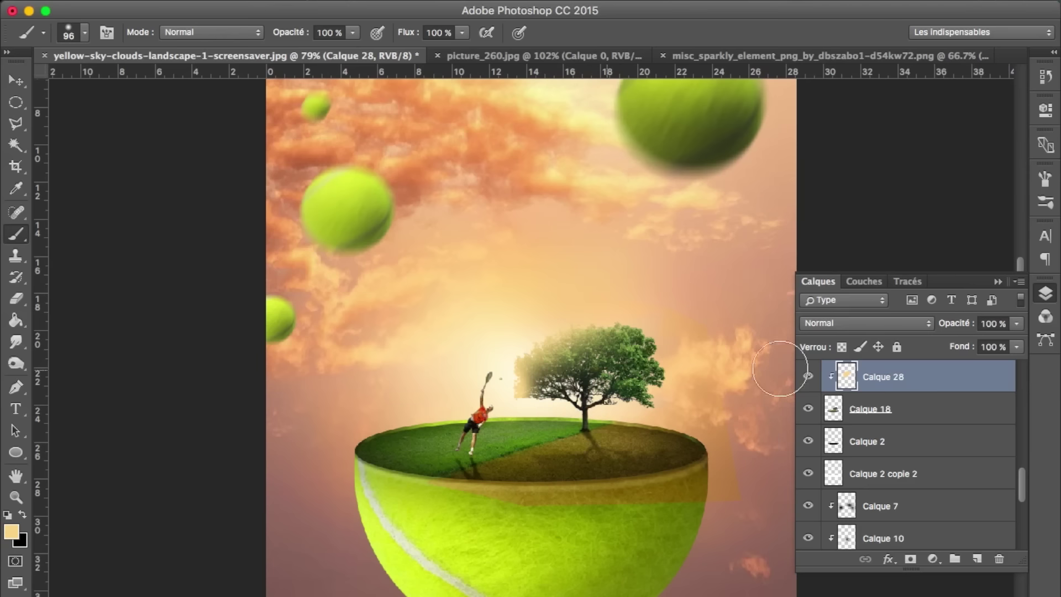
Set the haze layer to Superposition and lower its opacity to roughly 41–50%
left_click(923, 324)
left_click(843, 442)
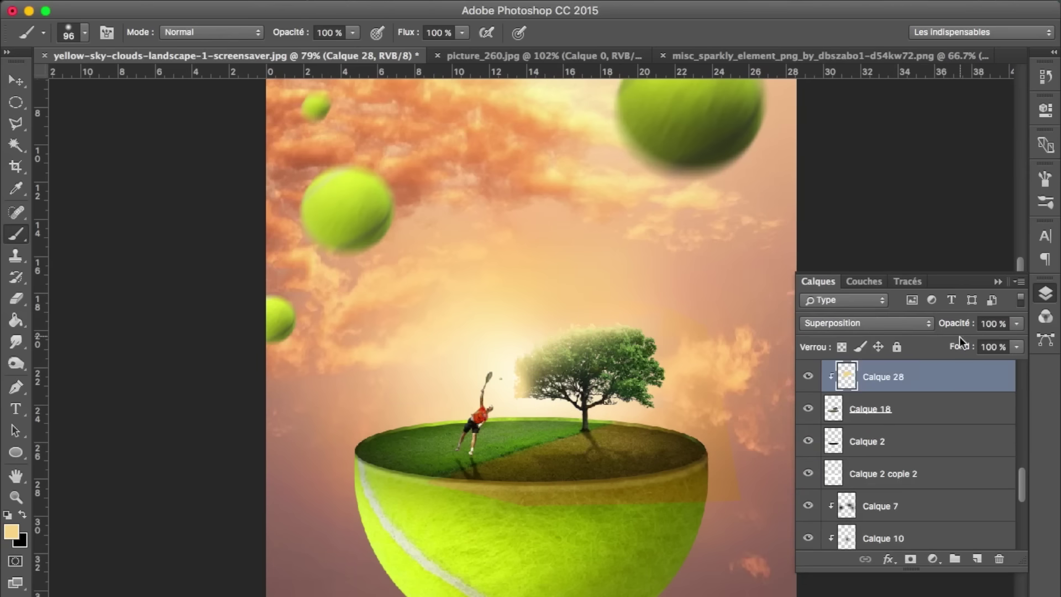
left_click_drag(935, 327, 913, 327)
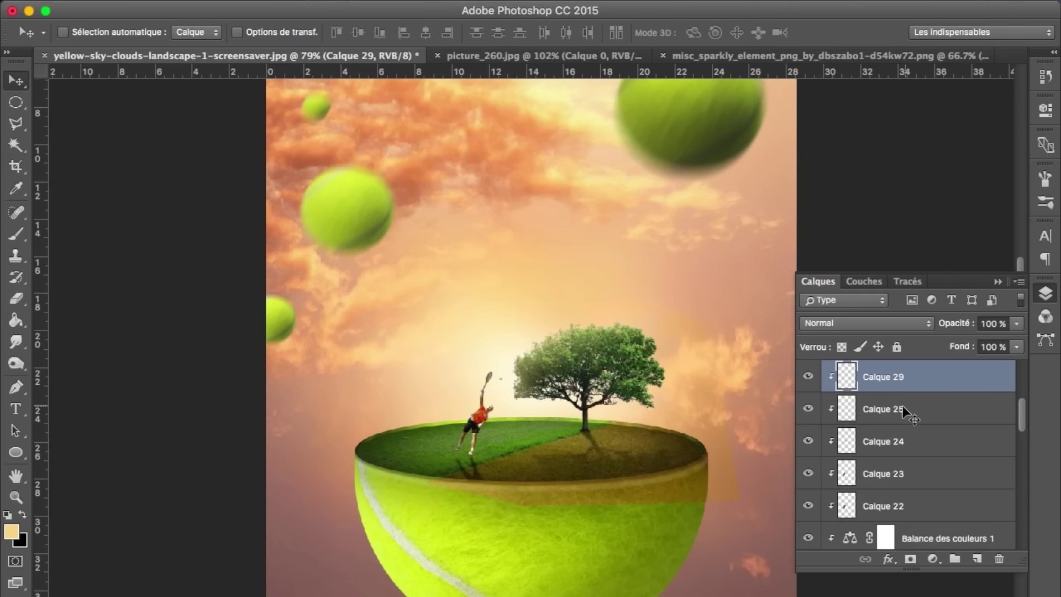
key("b")
left_click(845, 324)
left_click(844, 443)
left_click_drag(948, 323, 907, 330)
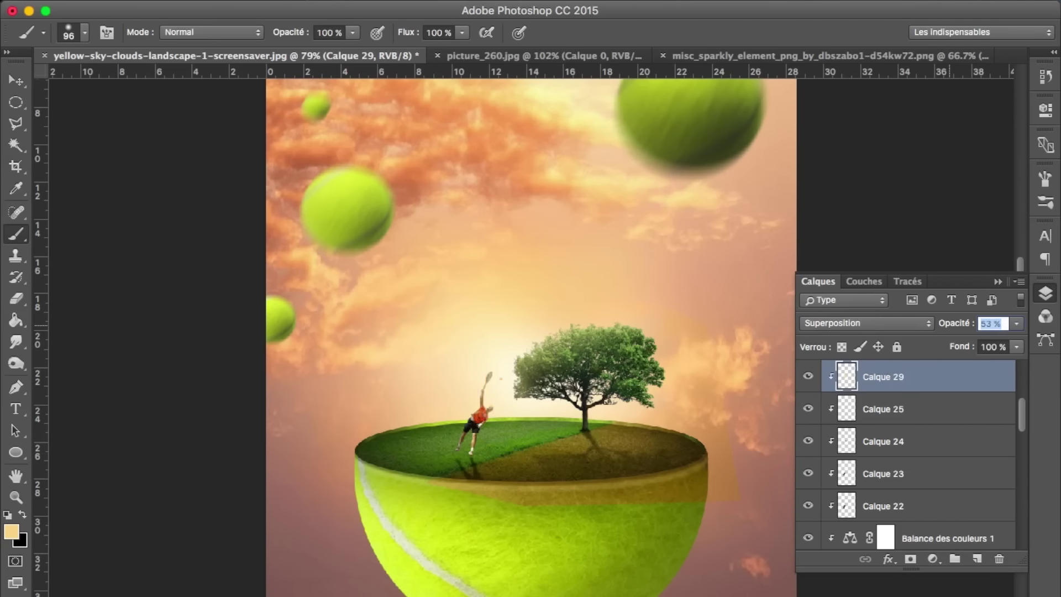
Add Calque 30 above Calque 7 with a 182 px brush in Superposition mode
key("v")
left_click(549, 545)
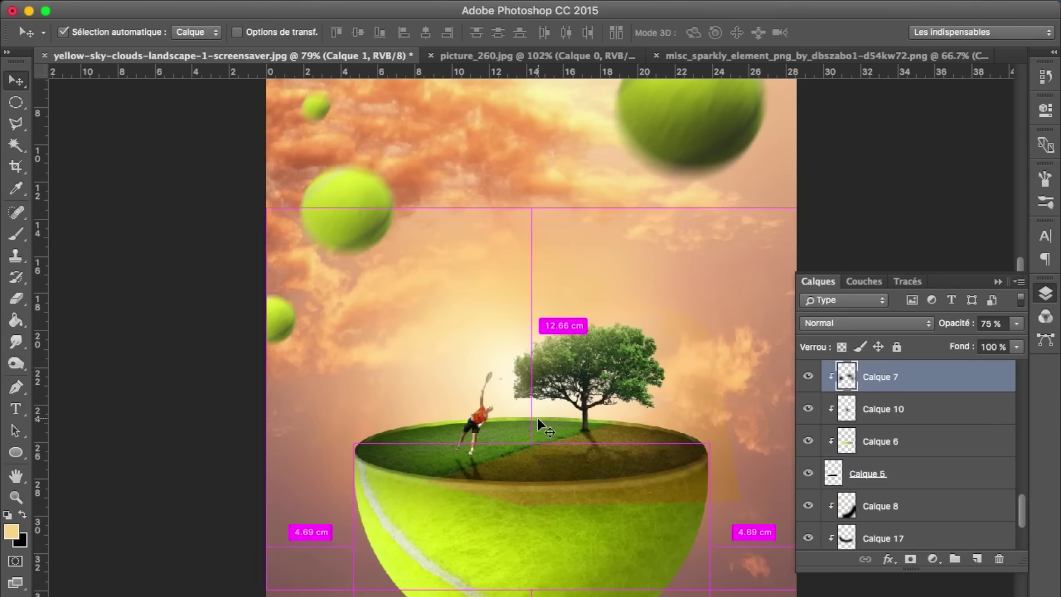
left_click(977, 559)
left_click(15, 234)
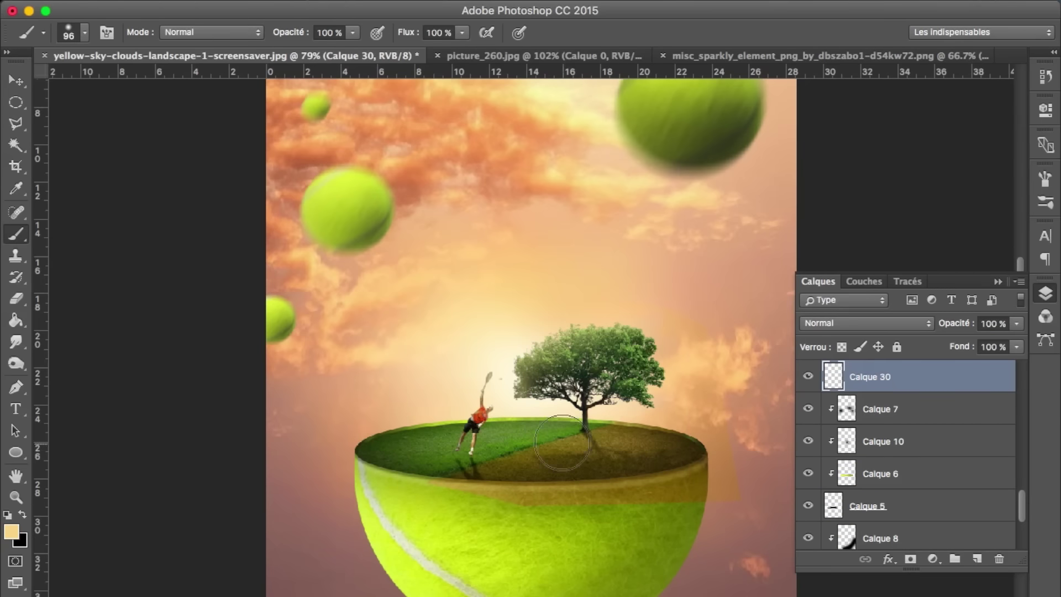
right_click(559, 415)
left_click_drag(719, 424, 737, 425)
key("Return")
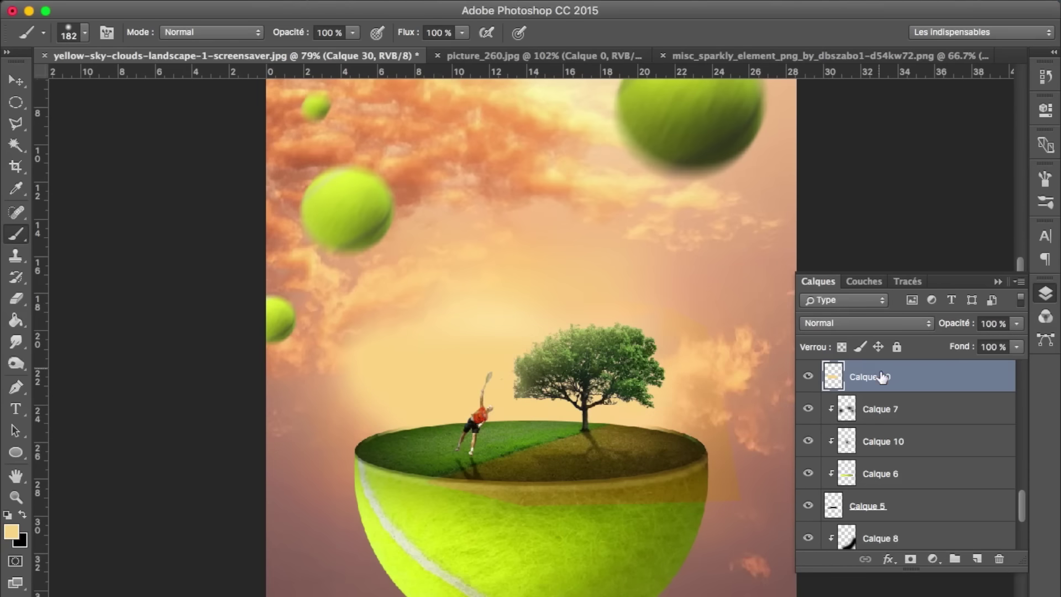
left_click(852, 323)
left_click(843, 443)
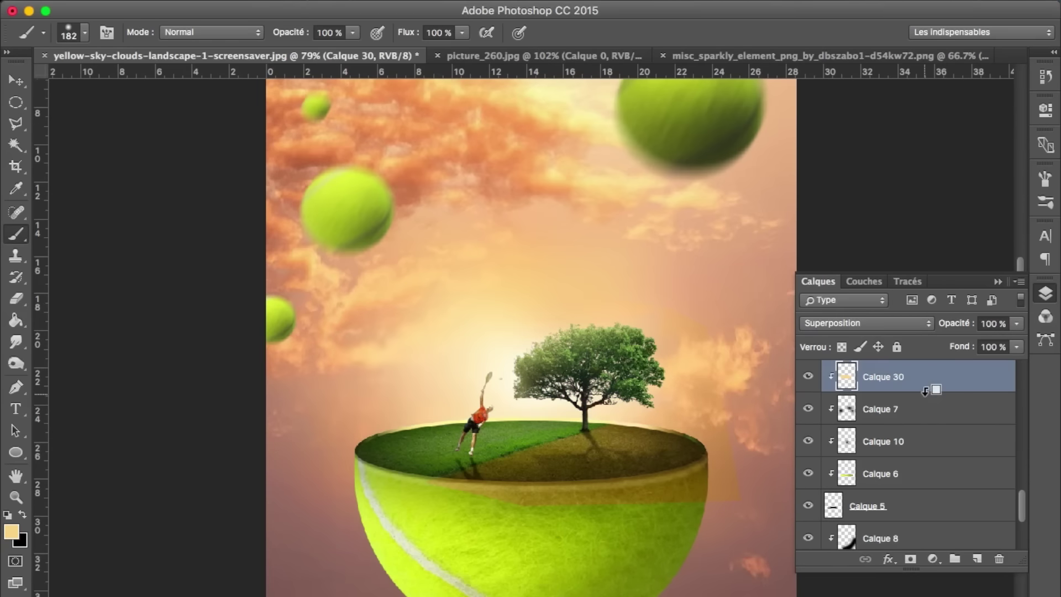
key("v")
left_click_drag(549, 437, 547, 406)
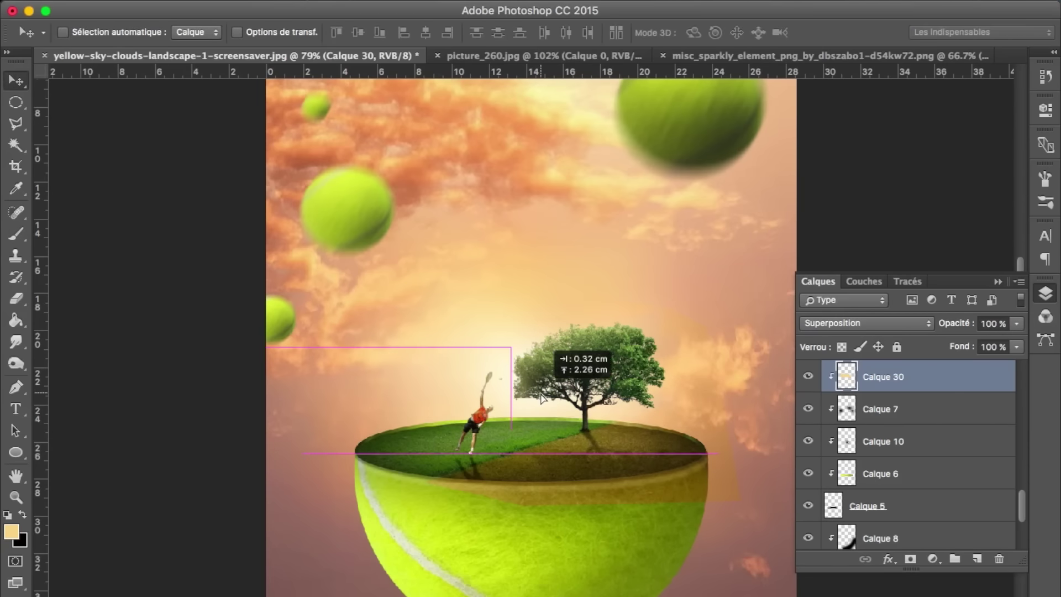
Pick Calque 21 on the canvas and clip it to the layer below
left_click(615, 431, "ctrl")
left_click(709, 490, "ctrl")
left_click(909, 393, "alt")
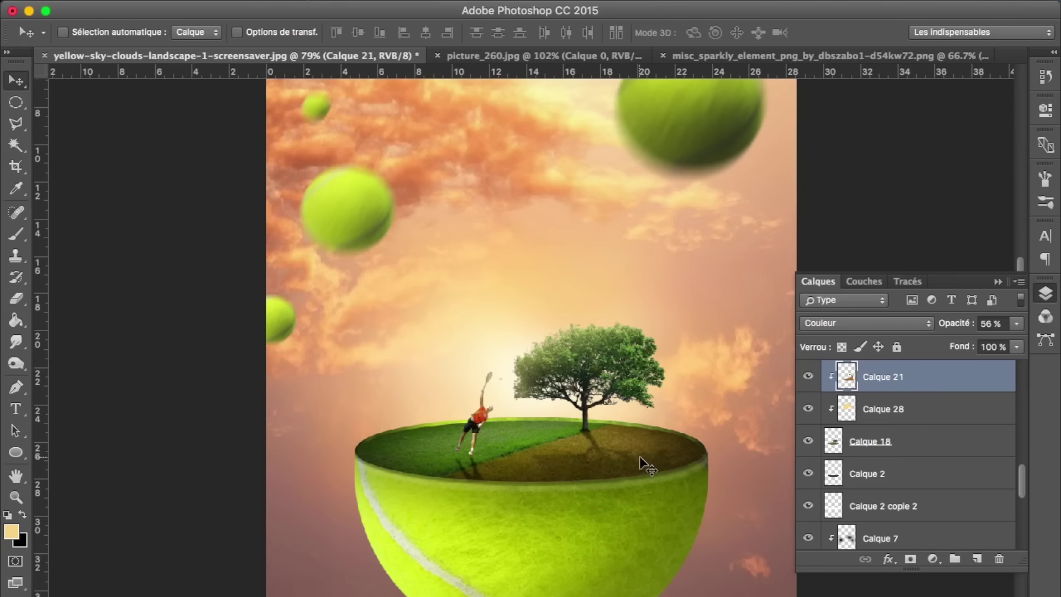
scroll(639, 456, "down", 2)
scroll(641, 465, "down", 3)
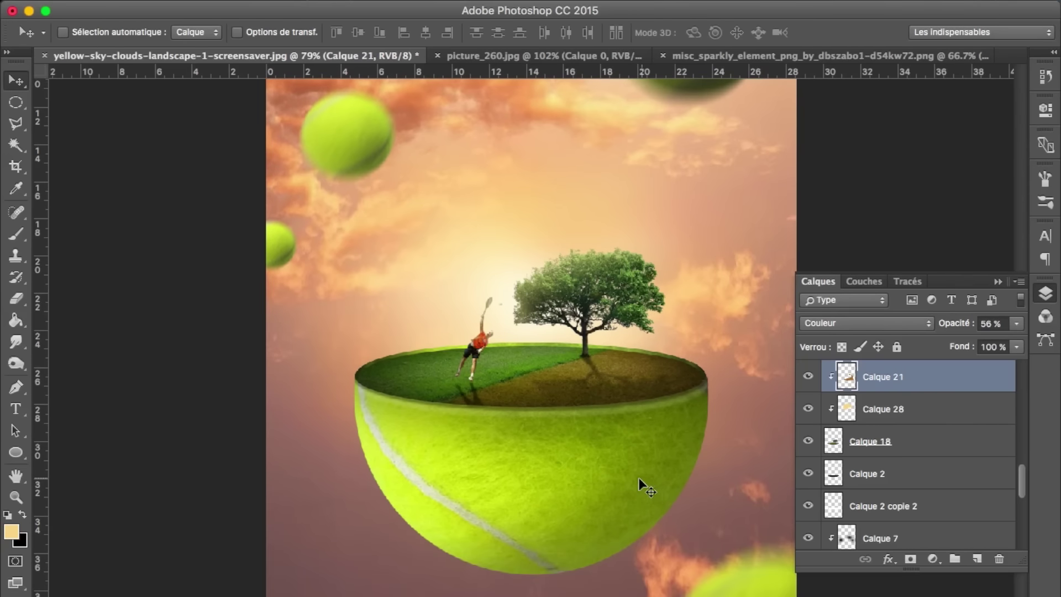
scroll(973, 445, "up", 10)
left_click(929, 376)
Add a new layer and paint a first cloud over the island with a 494 px cloud brush
left_click(978, 562)
key("b")
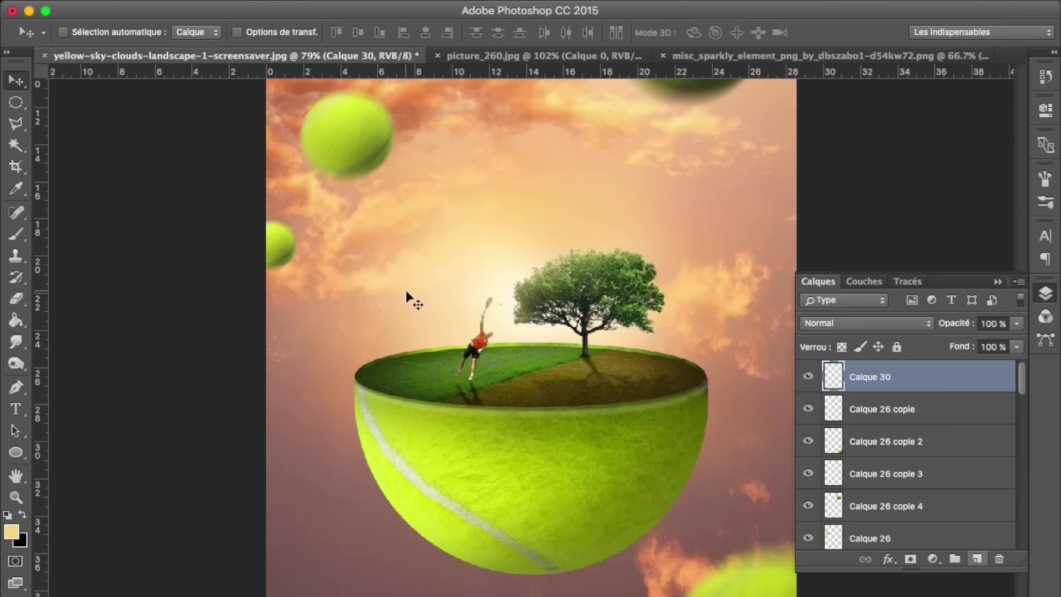
right_click(588, 535)
scroll(611, 570, "down", 5)
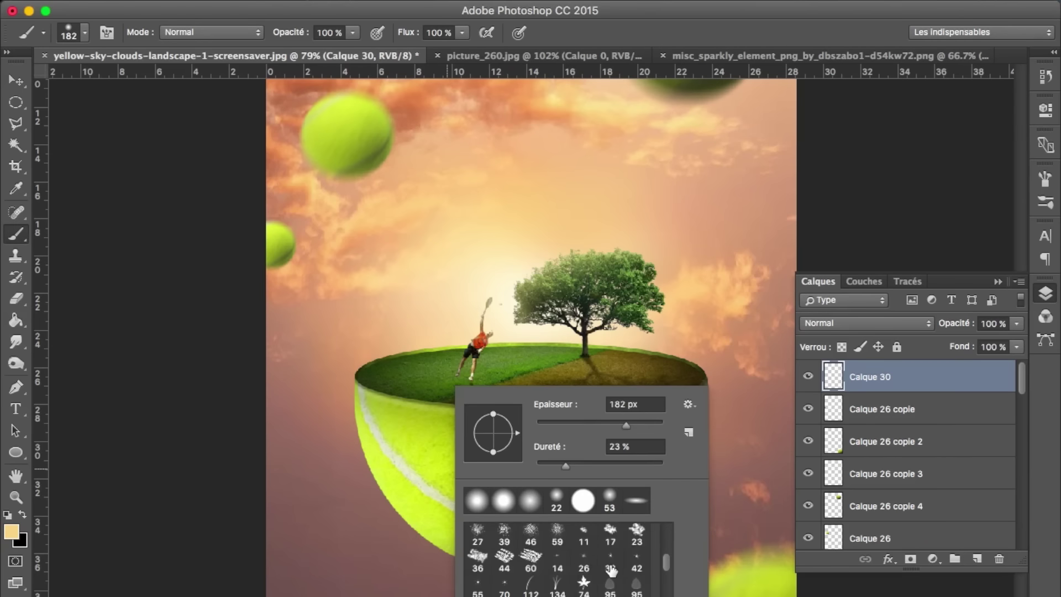
scroll(670, 572, "down", 5)
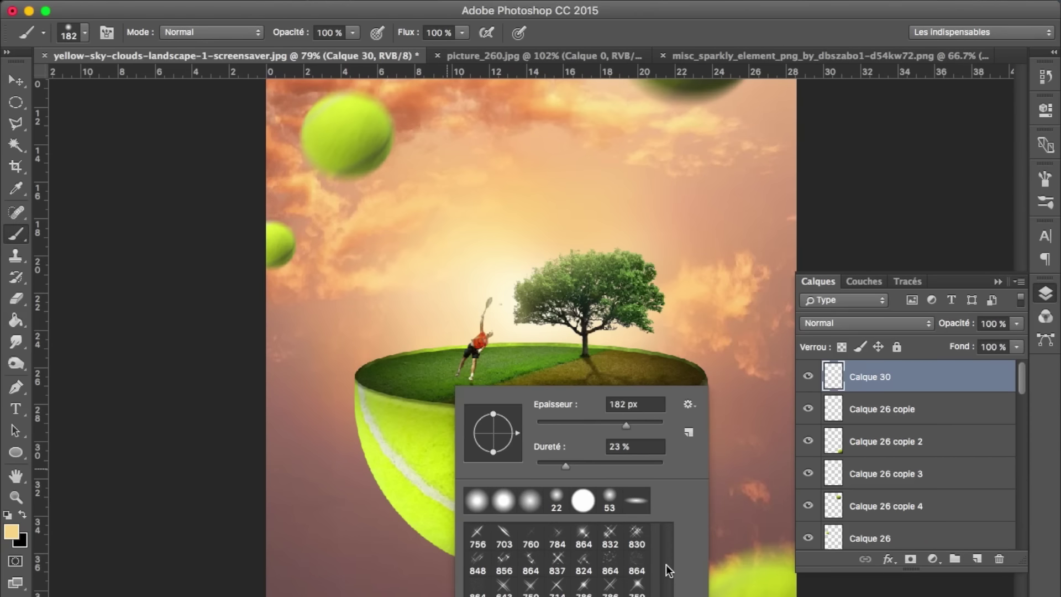
scroll(657, 572, "up", 1)
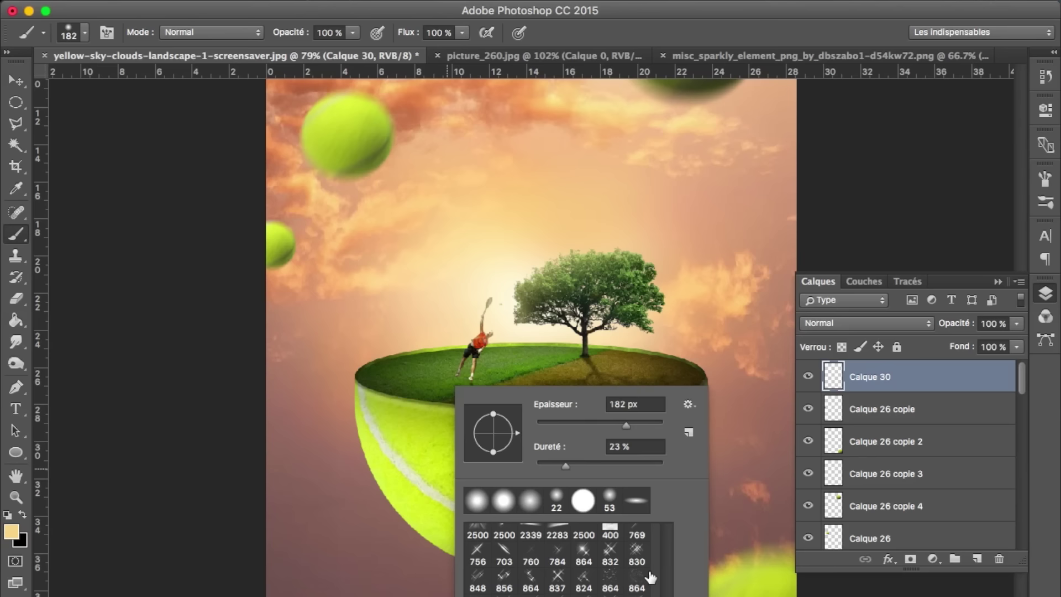
scroll(651, 577, "up", 2)
scroll(658, 577, "up", 3)
key("period")
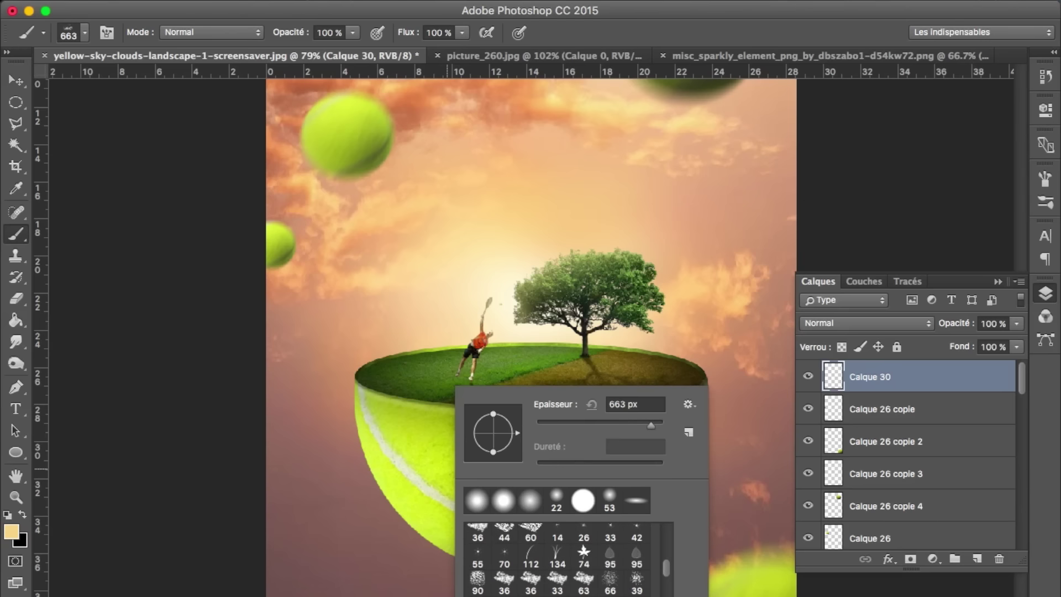
scroll(559, 558, "down", 1)
key("bracketleft")
left_click(506, 561)
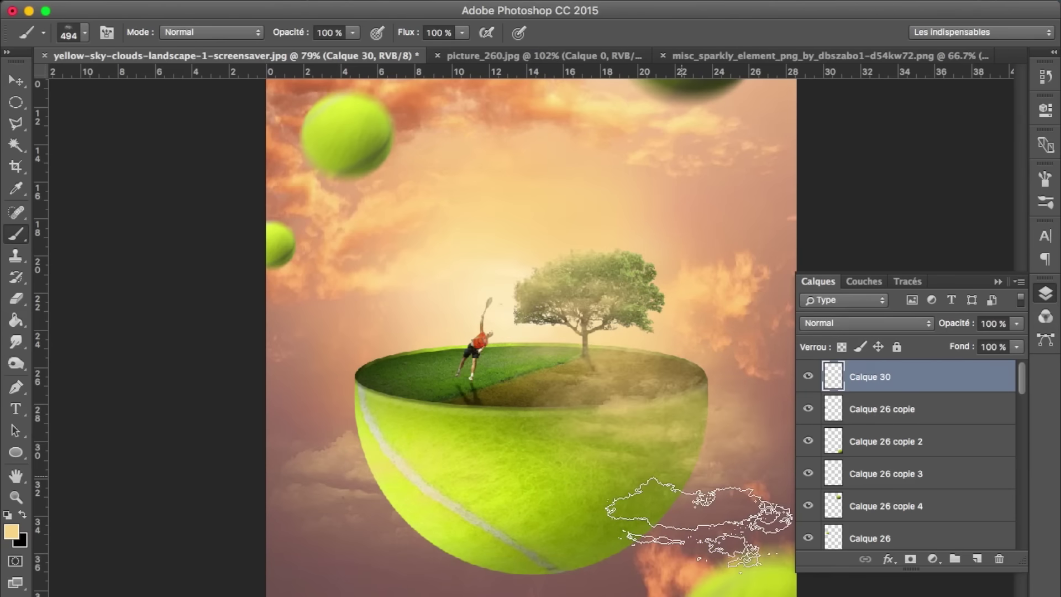
Delete the unwanted cloud layer, add a new empty layer Calque 31, and shrink the cloud brush
key("Delete")
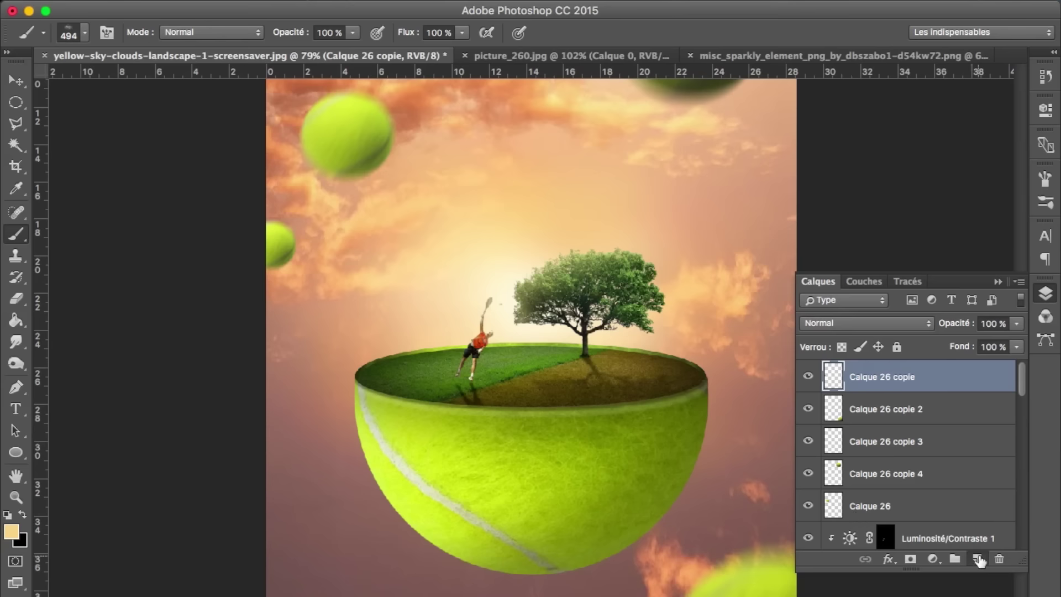
left_click(979, 560)
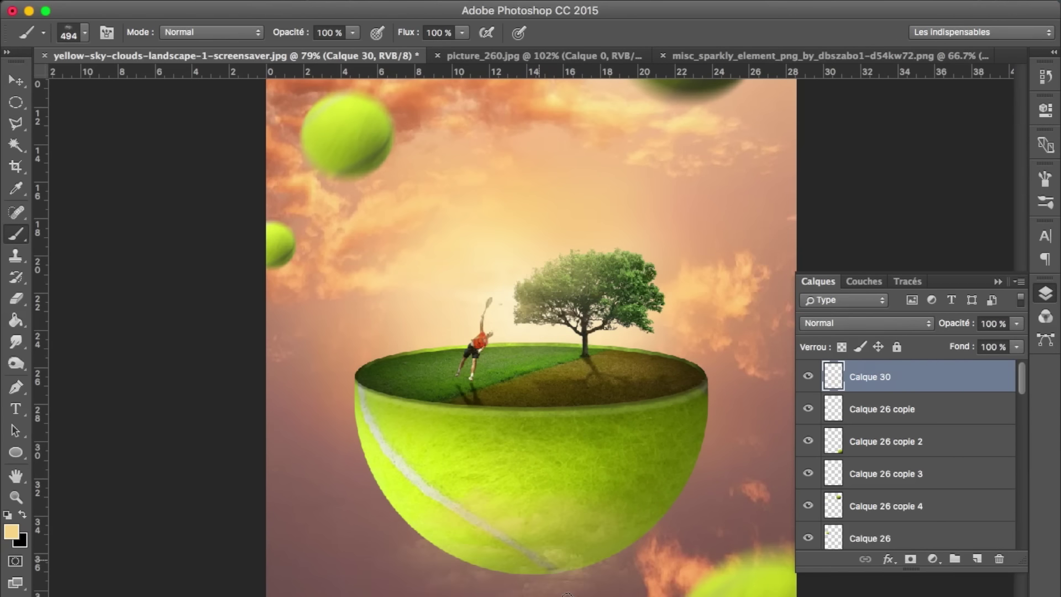
left_click(979, 559)
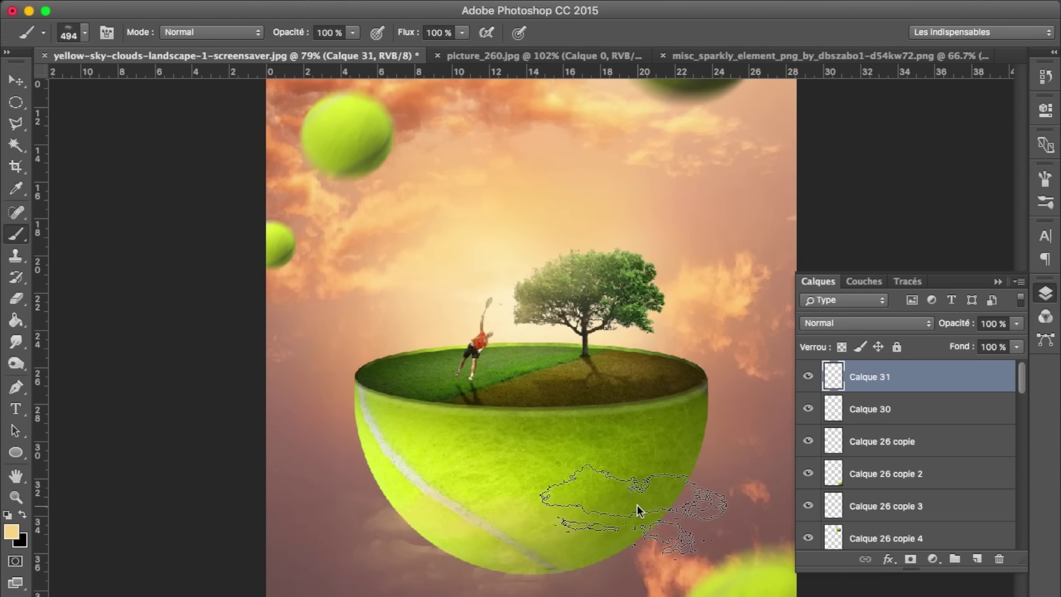
right_click(664, 539)
left_click_drag(842, 425, 838, 425)
left_click(453, 456)
Paint cloud strokes around the lower bowl of the tennis ball
right_click(459, 459)
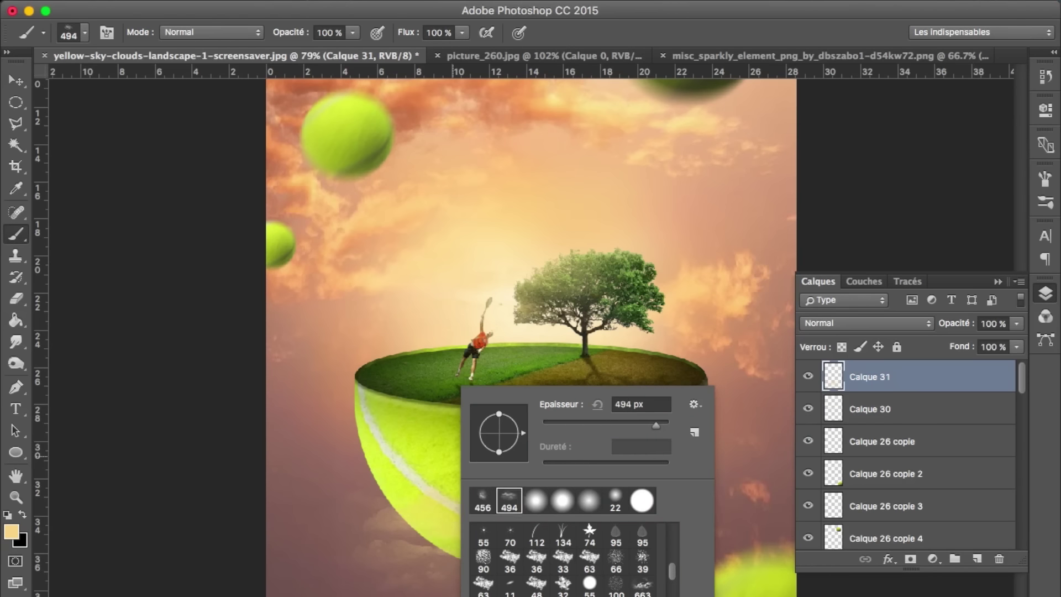
type("1")
key("Return")
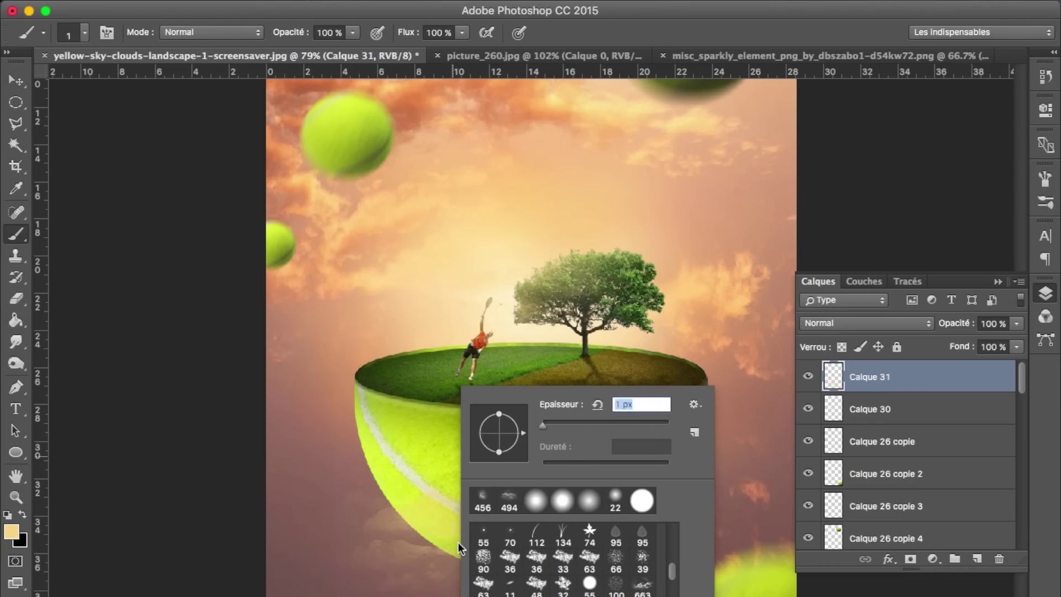
key("Return")
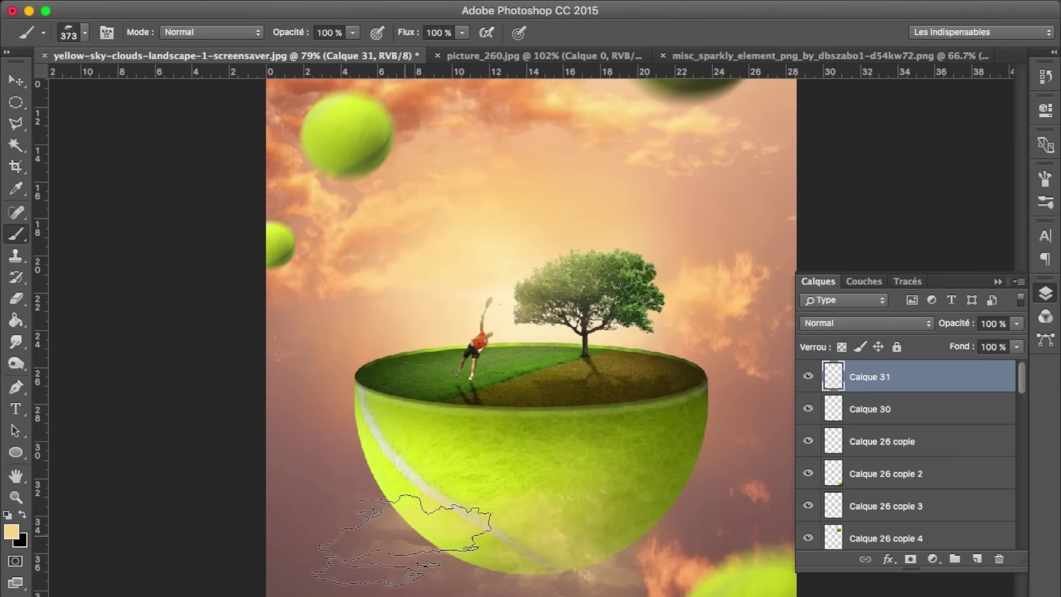
left_click(387, 542)
left_click(530, 537)
Paint light clouds on the lower bowl, then set the cloud brush size to 373 px
right_click(597, 527)
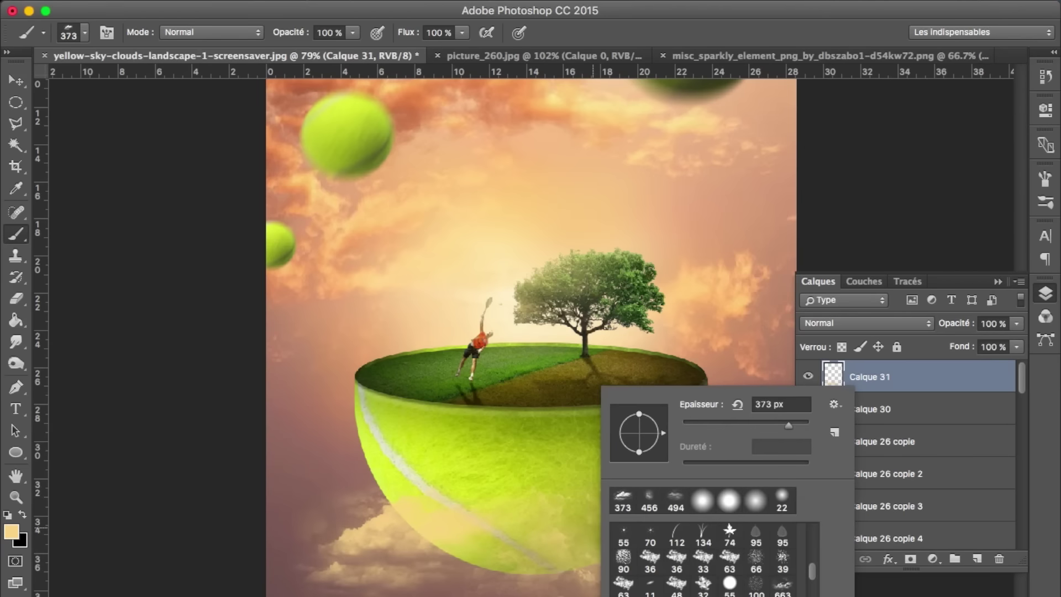
key("Return")
left_click(568, 510)
right_click(568, 510)
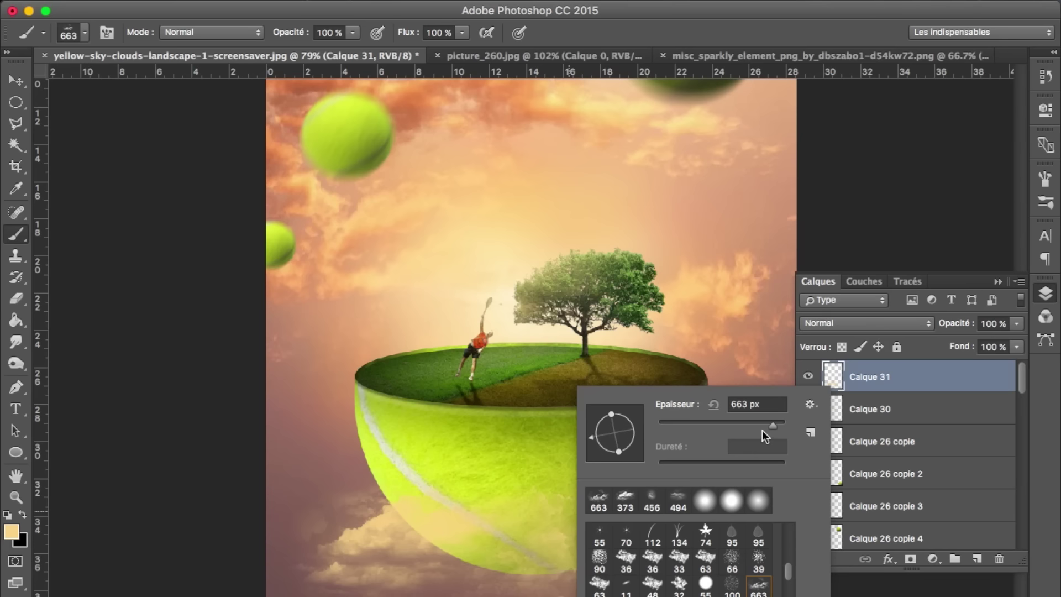
double_click(757, 404)
type("373")
key("Return")
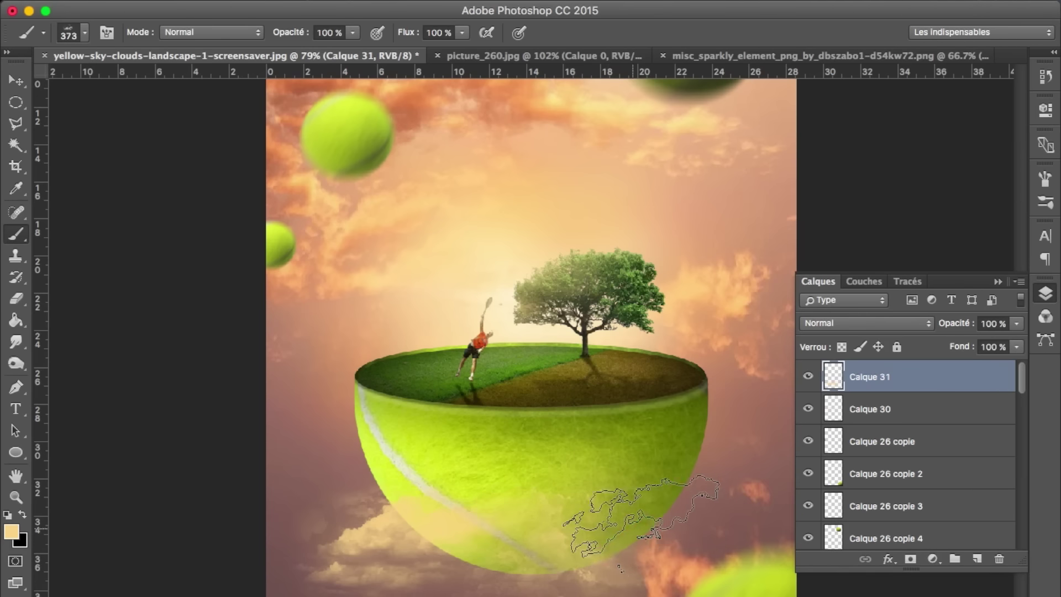
Soften the clouds with a Gaussian blur of about 2.8 px
left_click(469, 6)
mouse_move(479, 233)
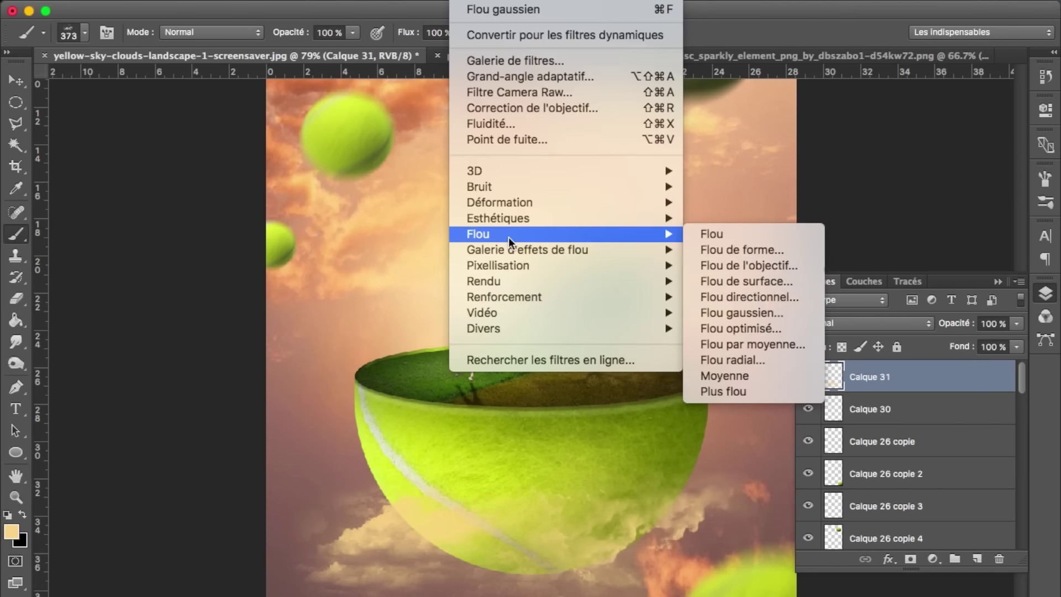
left_click(741, 310)
left_click(758, 329)
left_click_drag(746, 330, 741, 329)
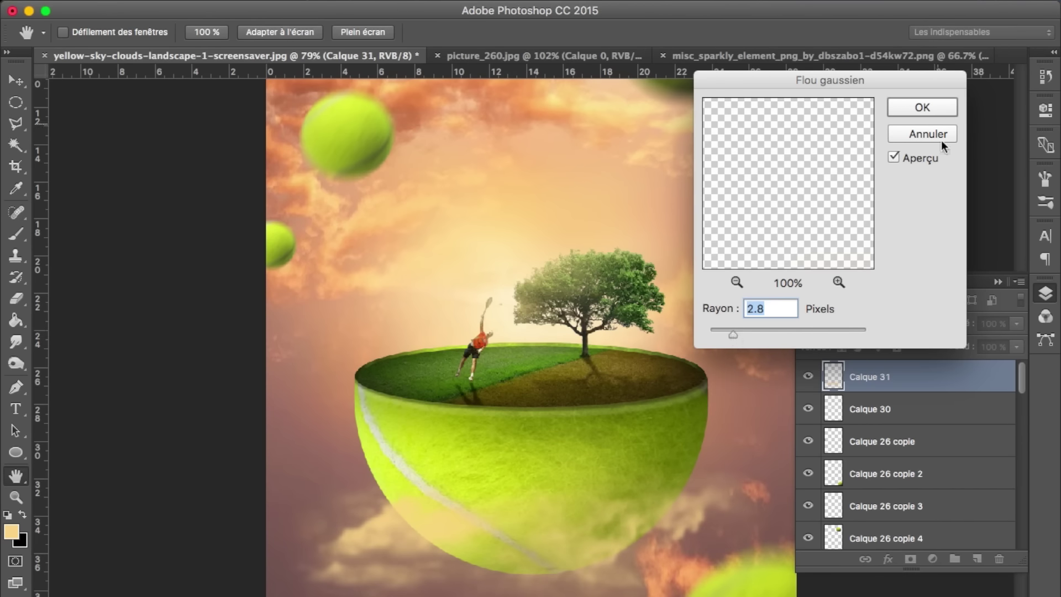
left_click(930, 106)
key("b")
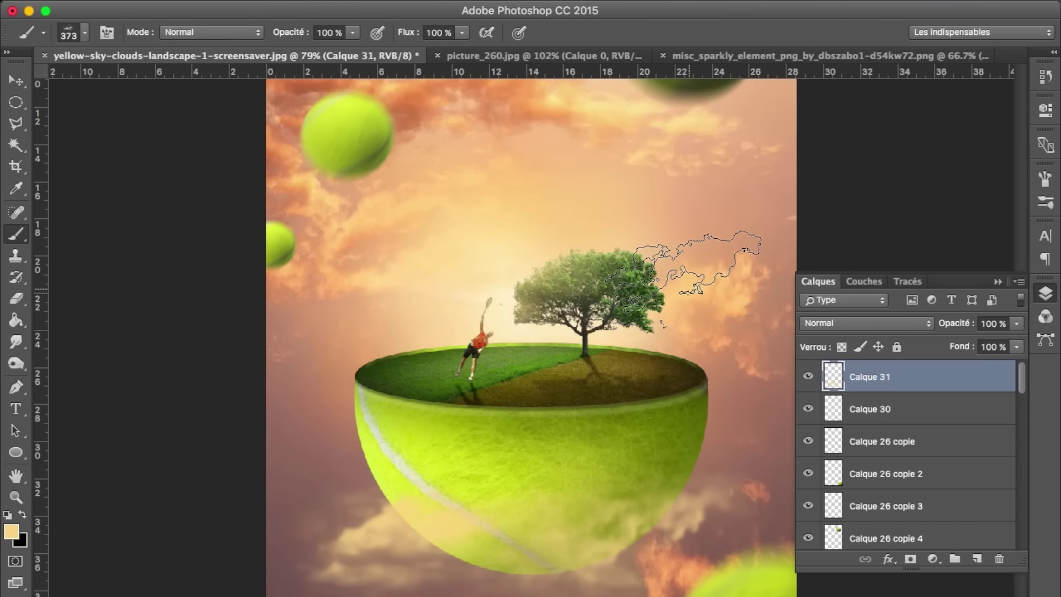
scroll(686, 268, "down", 1)
scroll(686, 268, "down", 2)
scroll(686, 268, "down", 1)
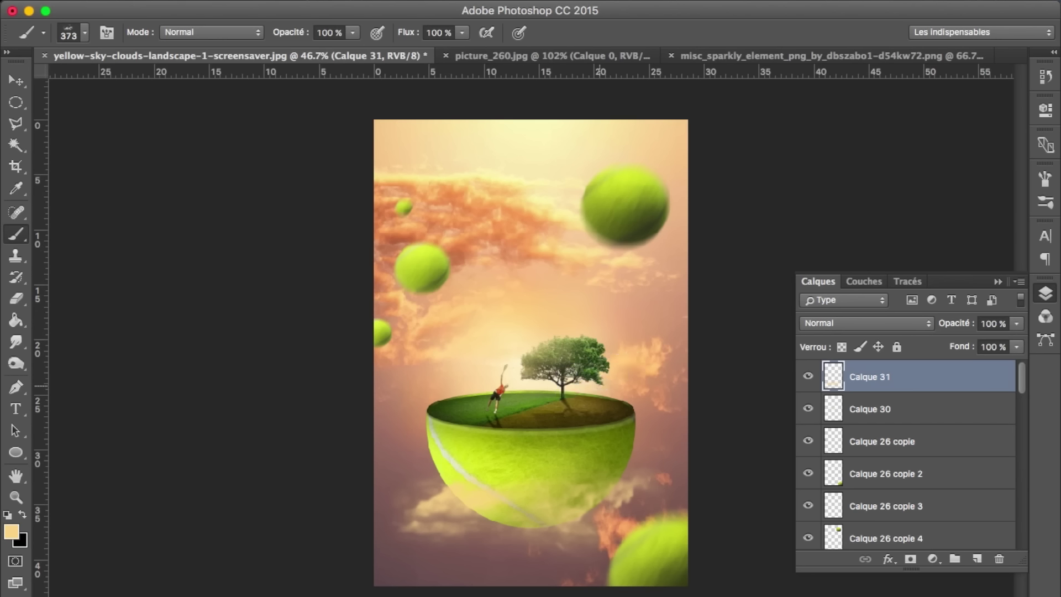